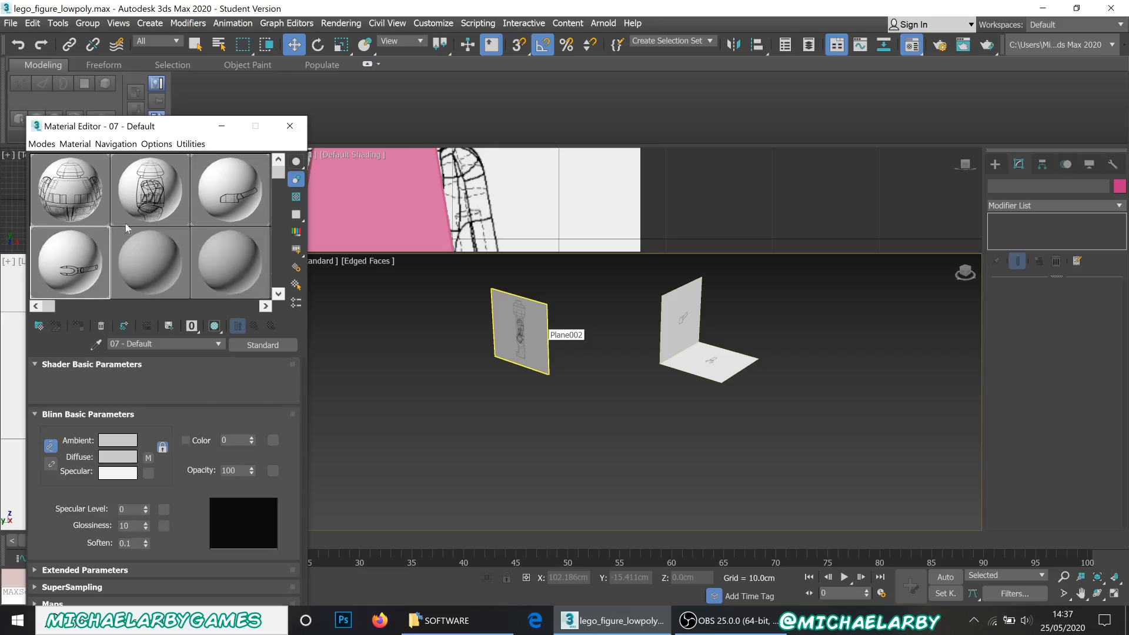
- Close the Material Editor and examine the figure alongside its front and side blueprint planes
{"action": "left_click", "coordinate": [197, 192]}
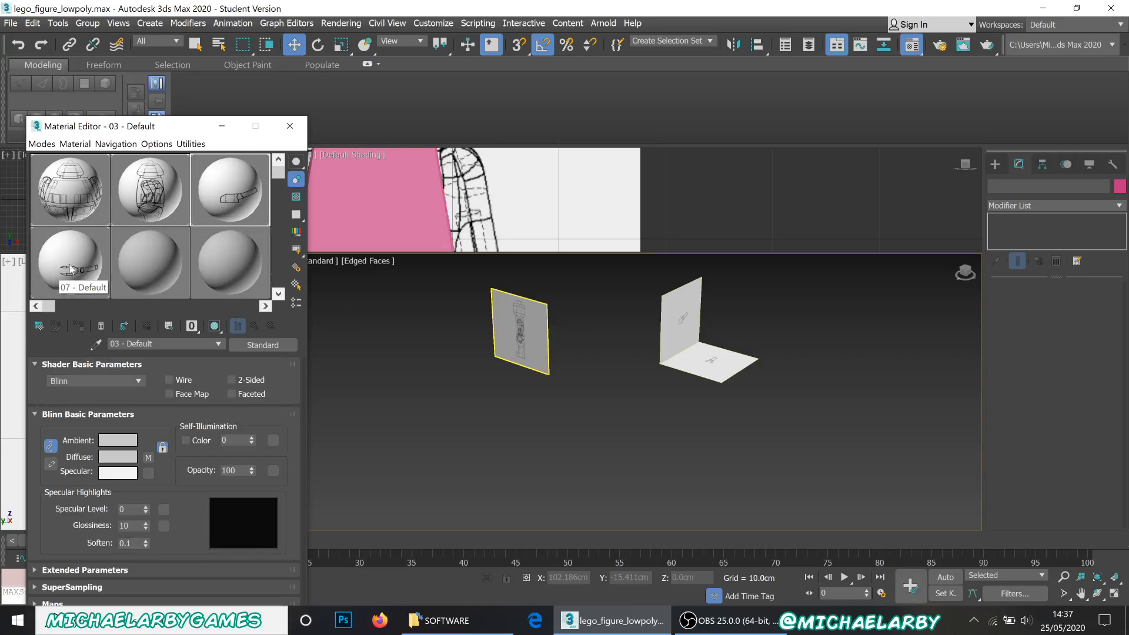
{"action": "left_click", "coordinate": [290, 125]}
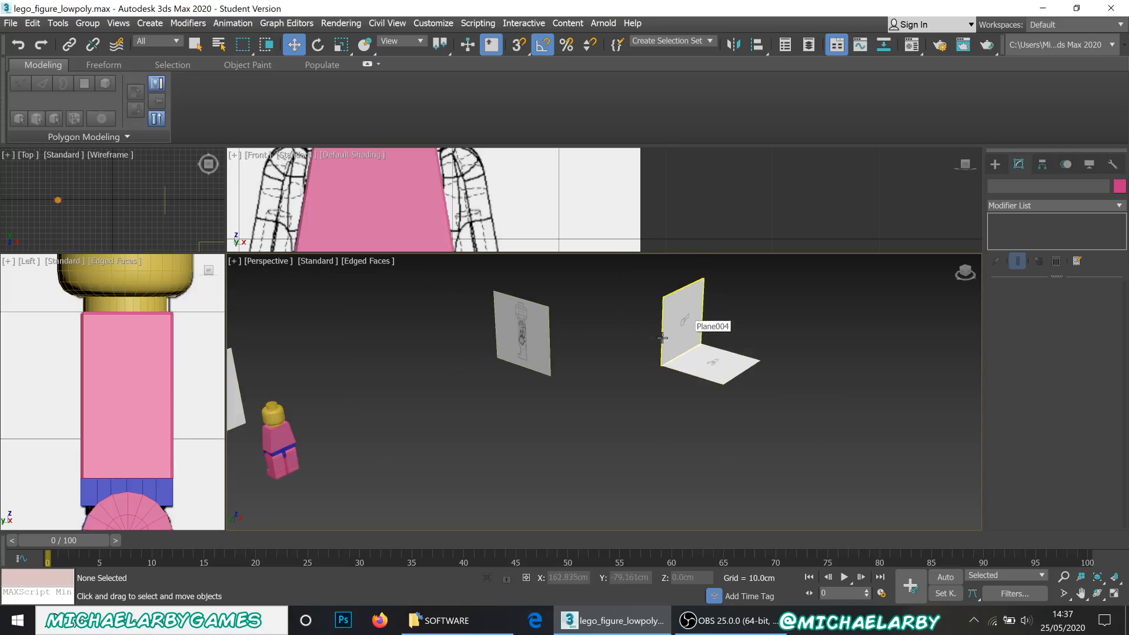
{"action": "scroll", "coordinate": [454, 415], "scroll_direction": "up", "scroll_amount": 2}
{"action": "middle_click_drag", "start_coordinate": [403, 433], "coordinate": [544, 416]}
{"action": "scroll", "coordinate": [506, 435], "scroll_direction": "down", "scroll_amount": 3}
{"action": "middle_click_drag", "start_coordinate": [478, 450], "coordinate": [517, 475], "text": "alt"}
{"action": "scroll", "coordinate": [517, 395], "scroll_direction": "up", "scroll_amount": 2}
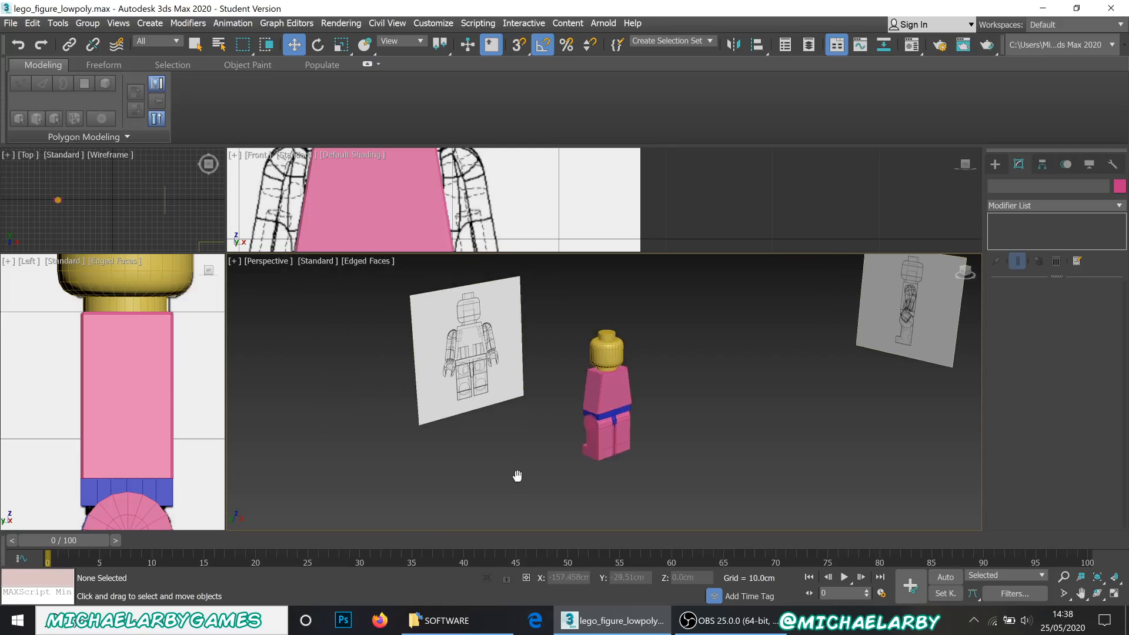
{"action": "scroll", "coordinate": [462, 347], "scroll_direction": "up", "scroll_amount": 3}
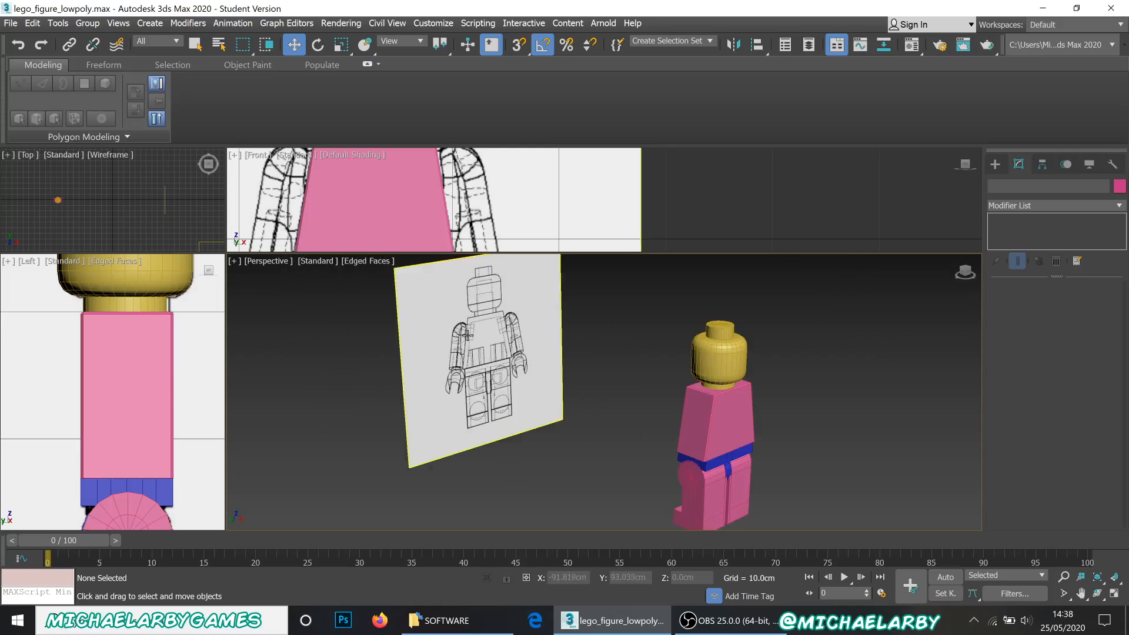
{"action": "scroll", "coordinate": [488, 341], "scroll_direction": "down", "scroll_amount": 3}
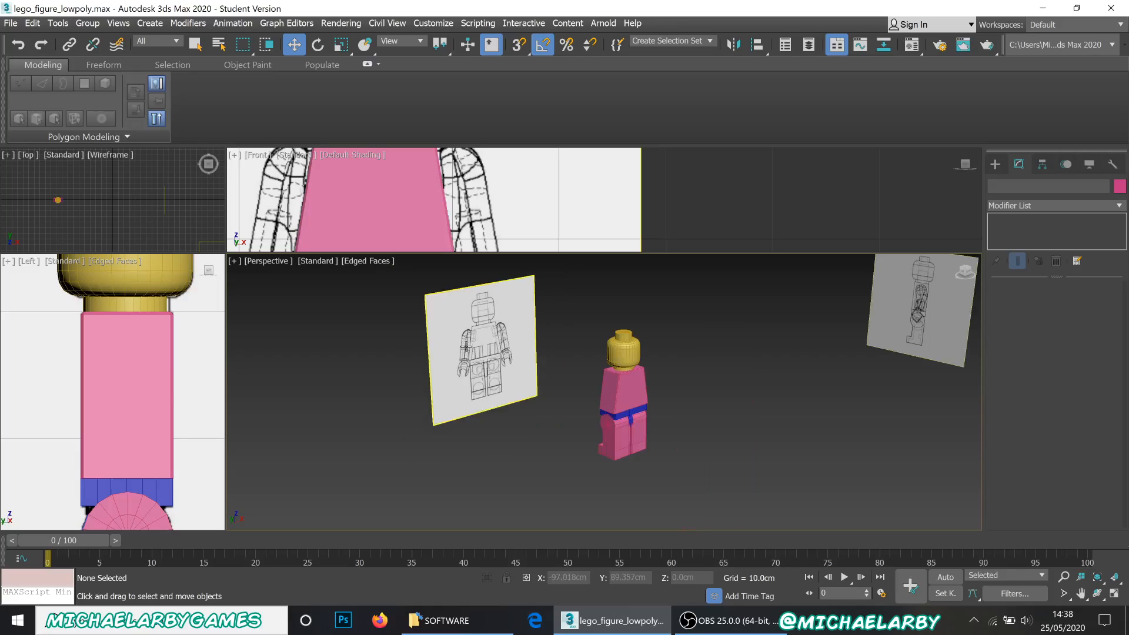
{"action": "middle_click_drag", "start_coordinate": [537, 428], "coordinate": [468, 409], "text": "alt"}
- Create a tall box near the figure, about 3.4 cm long, 4.0 cm wide and 12.4 cm high, for the arm
{"action": "left_click", "coordinate": [995, 164]}
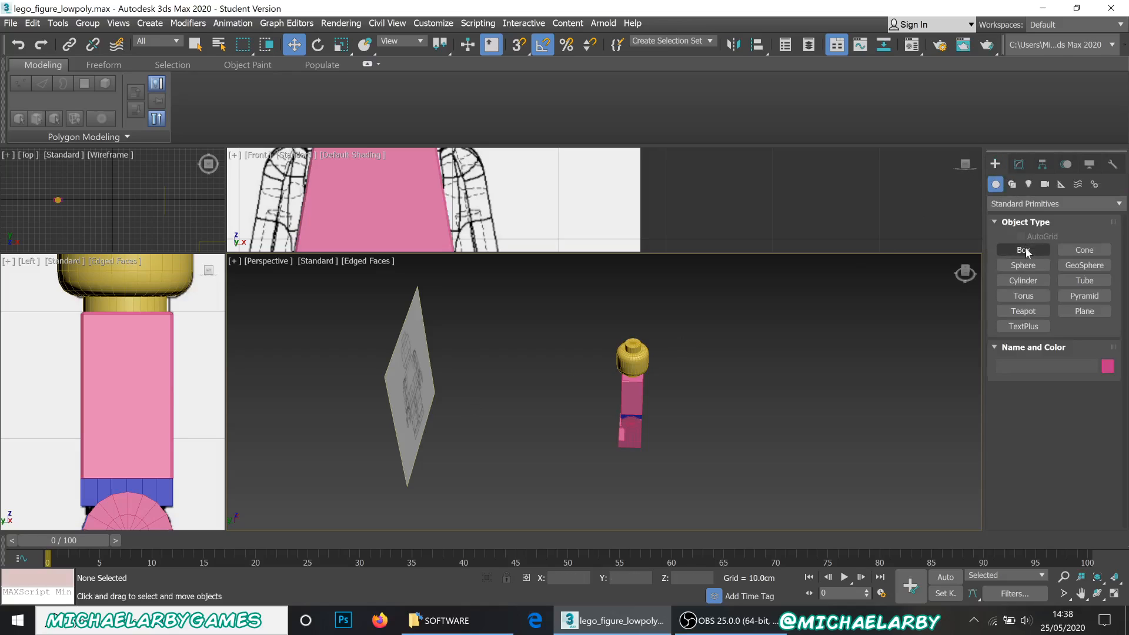
{"action": "left_click", "coordinate": [1024, 251]}
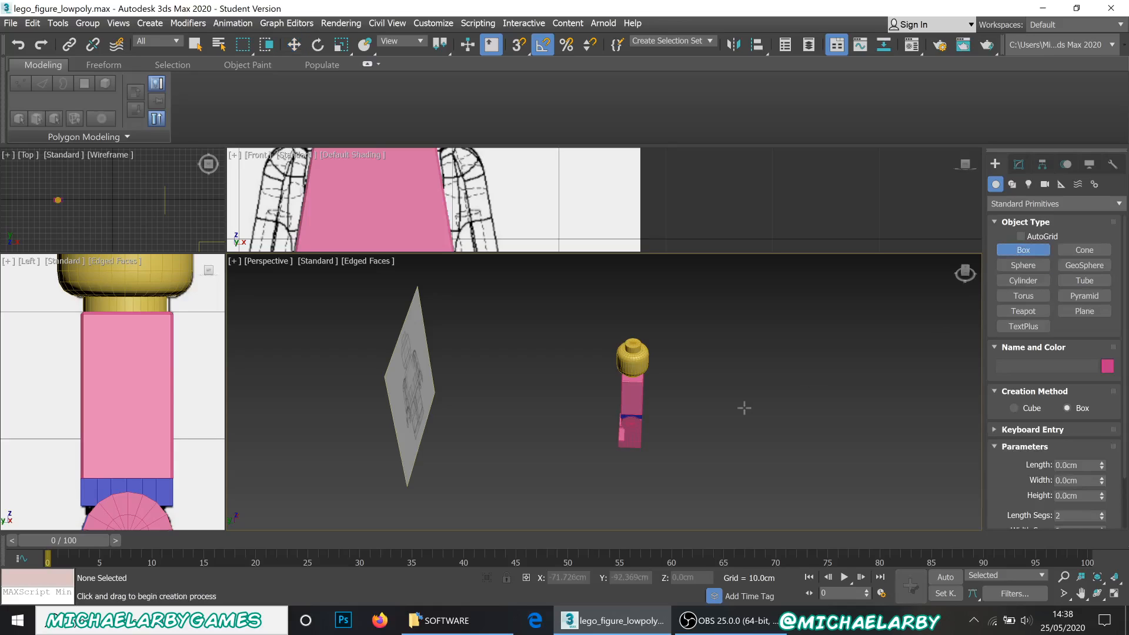
{"action": "left_click_drag", "start_coordinate": [623, 460], "coordinate": [628, 462]}
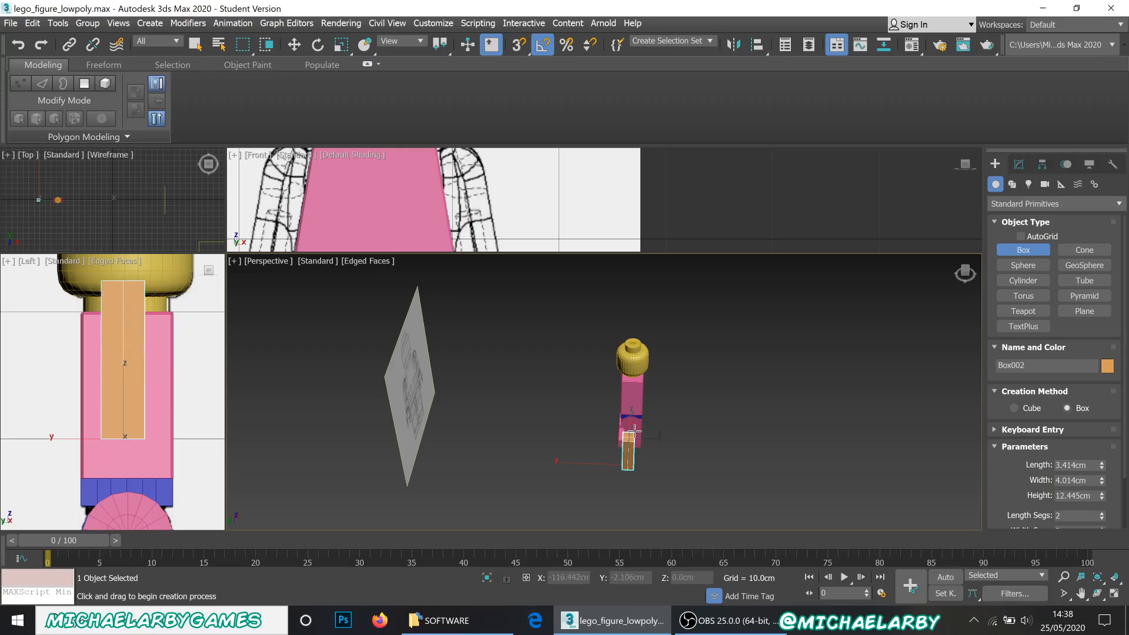
{"action": "left_click", "coordinate": [635, 430]}
{"action": "middle_click_drag", "start_coordinate": [635, 496], "coordinate": [537, 388], "text": "alt"}
{"action": "scroll", "coordinate": [577, 390], "scroll_direction": "up", "scroll_amount": 3}
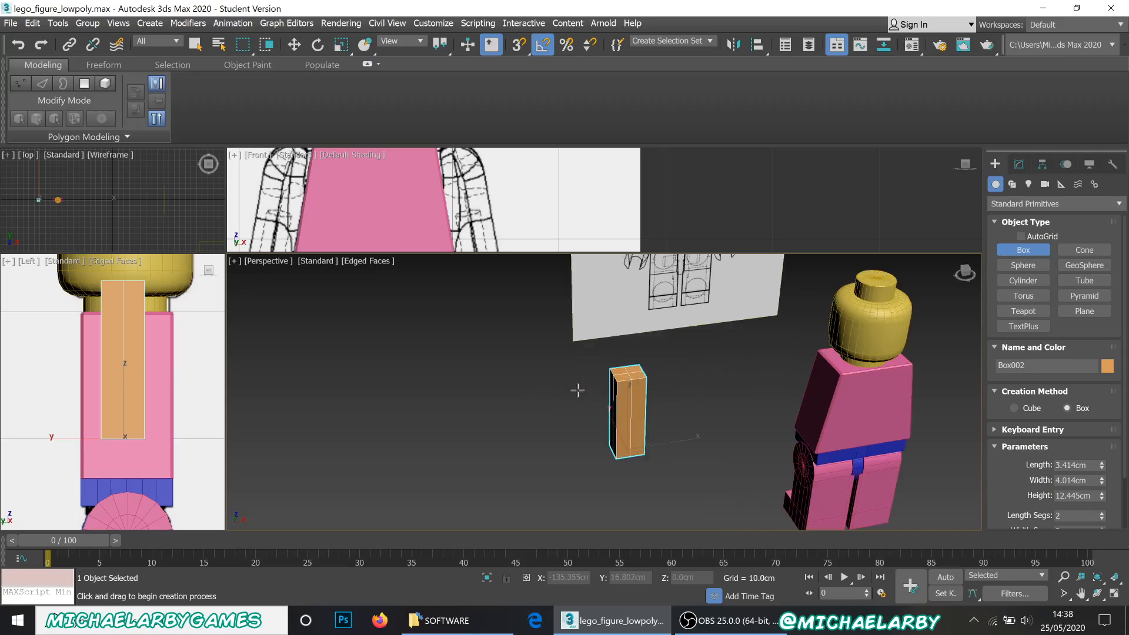
{"action": "middle_click_drag", "start_coordinate": [613, 404], "coordinate": [726, 399], "text": "alt"}
- Set the arm box to 1 length segment, 1 width segment and 3 height segments
{"action": "scroll", "coordinate": [1044, 455], "scroll_direction": "down", "scroll_amount": 3}
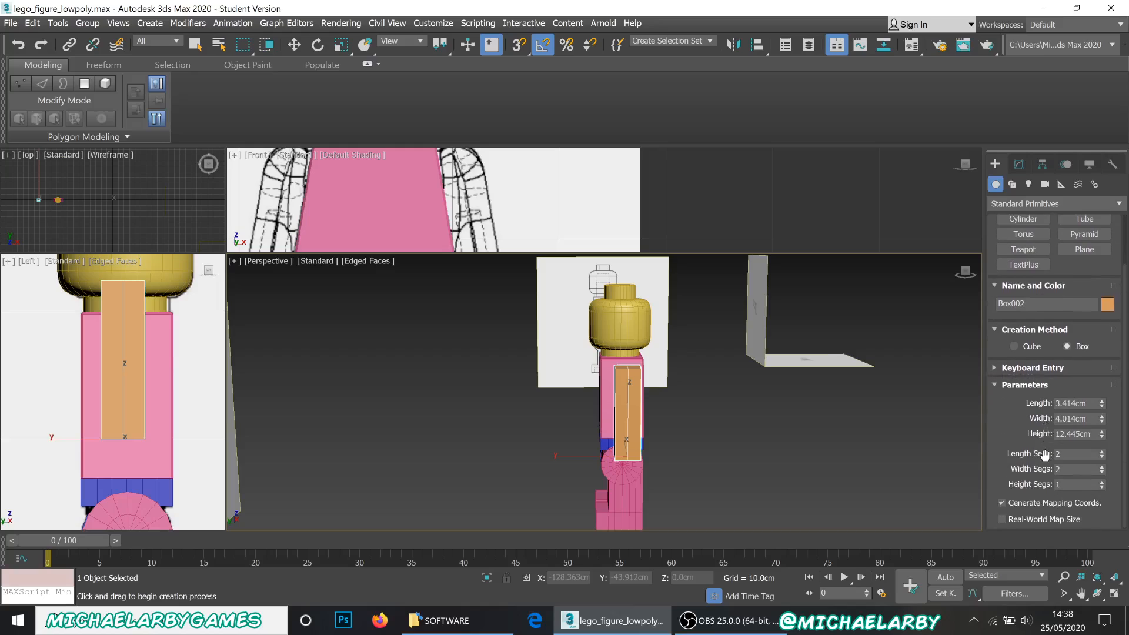
{"action": "left_click", "coordinate": [1102, 457]}
{"action": "middle_click_drag", "start_coordinate": [641, 411], "coordinate": [652, 410], "text": "alt"}
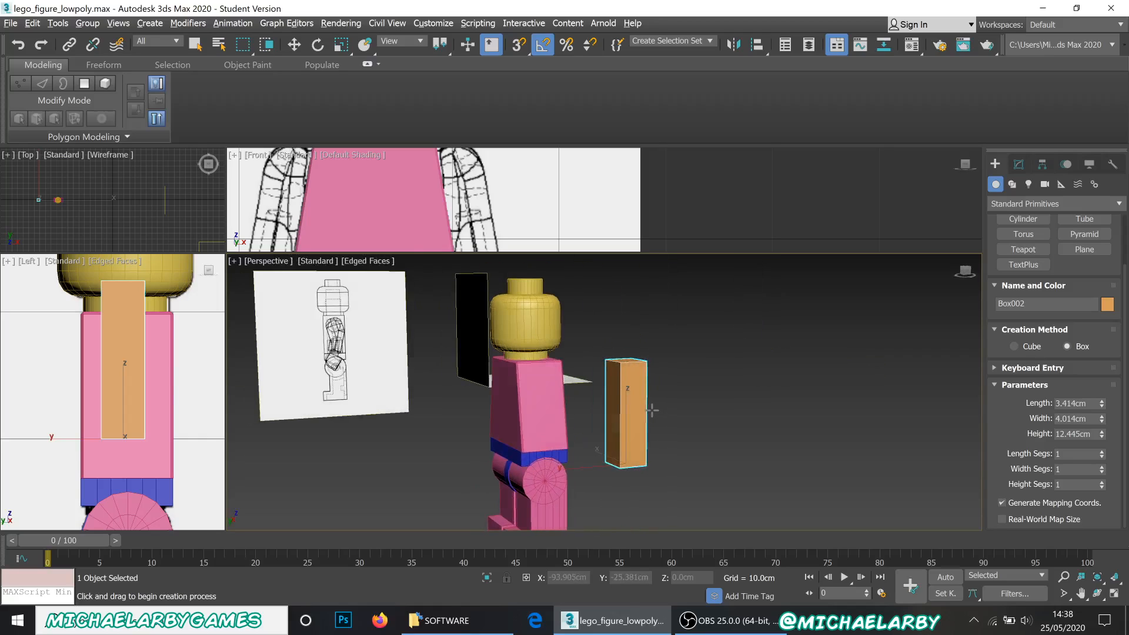
{"action": "left_click", "coordinate": [1102, 481]}
{"action": "left_click", "coordinate": [1102, 481]}
- Enlarge the Front viewport and move the box beside the blueprint's left arm, lowering it to the arm's height
{"action": "scroll", "coordinate": [431, 373], "scroll_direction": "down", "scroll_amount": 5}
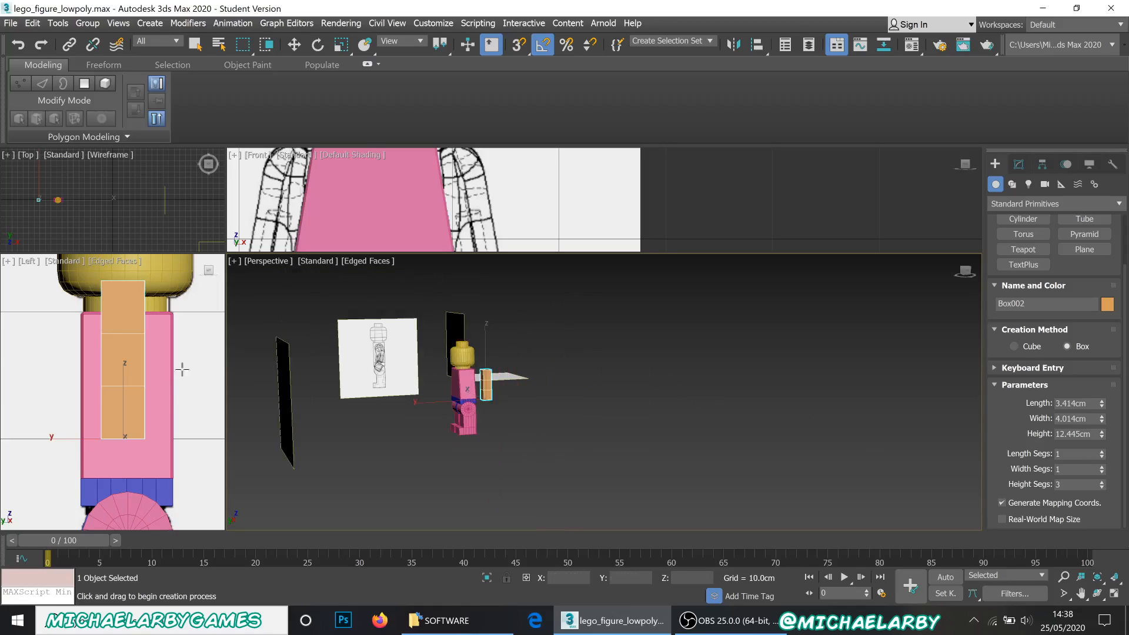
{"action": "scroll", "coordinate": [115, 383], "scroll_direction": "down", "scroll_amount": 3}
{"action": "scroll", "coordinate": [116, 383], "scroll_direction": "down", "scroll_amount": 2}
{"action": "scroll", "coordinate": [115, 383], "scroll_direction": "up", "scroll_amount": 2}
{"action": "scroll", "coordinate": [115, 383], "scroll_direction": "up", "scroll_amount": 2}
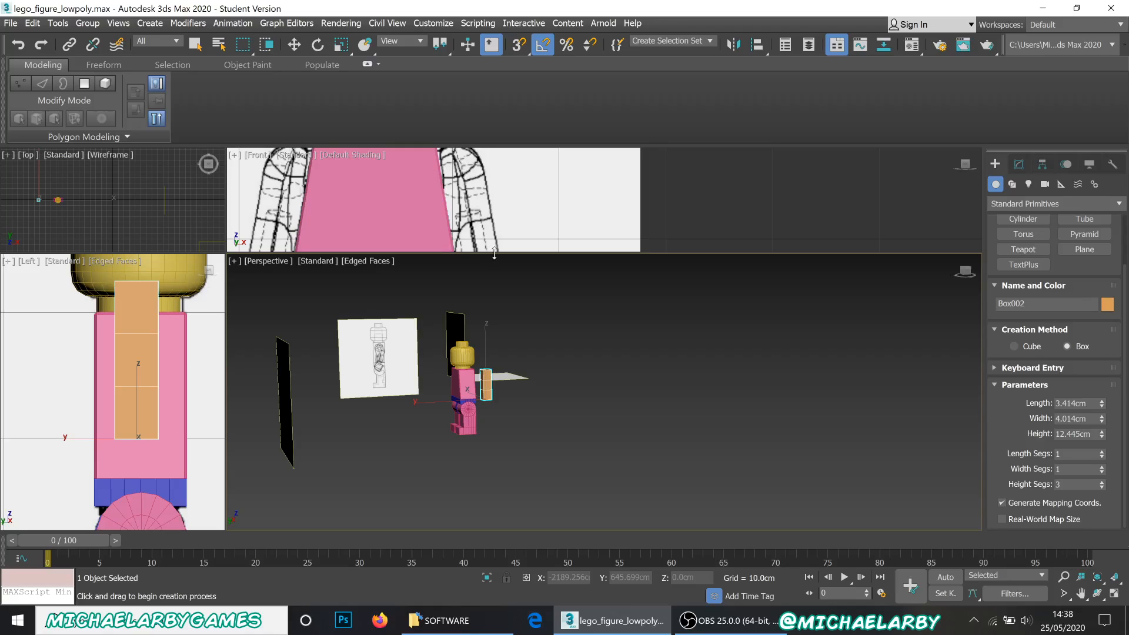
{"action": "left_click_drag", "start_coordinate": [494, 253], "coordinate": [495, 307]}
{"action": "middle_click_drag", "start_coordinate": [485, 218], "coordinate": [786, 234]}
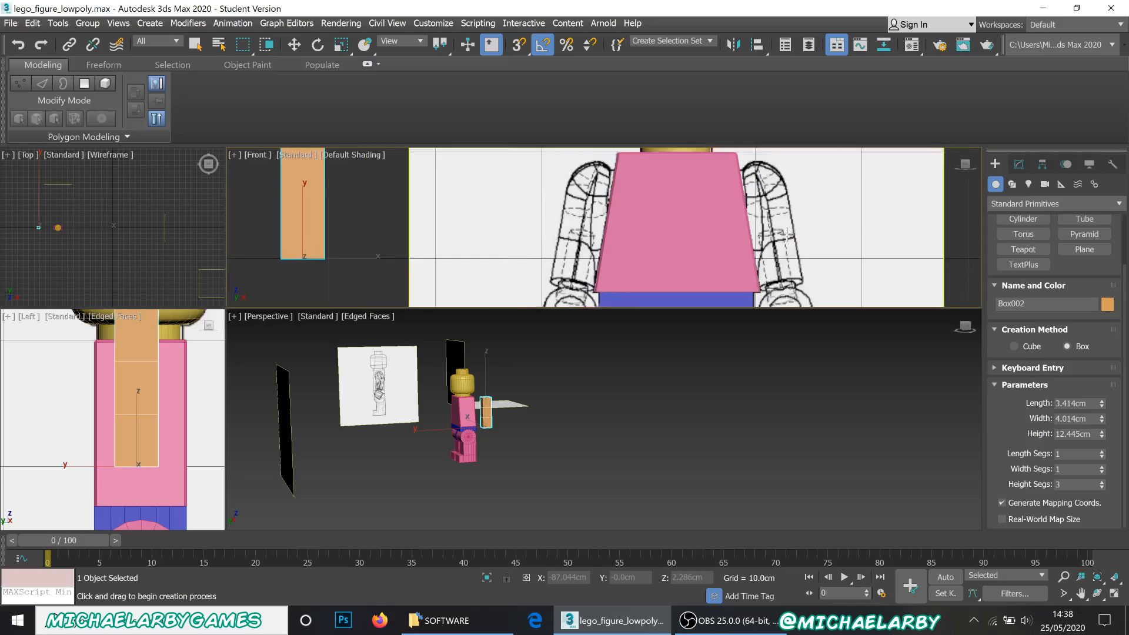
{"action": "scroll", "coordinate": [787, 235], "scroll_direction": "down", "scroll_amount": 2}
{"action": "scroll", "coordinate": [765, 234], "scroll_direction": "up", "scroll_amount": 1}
{"action": "left_click", "coordinate": [295, 44]}
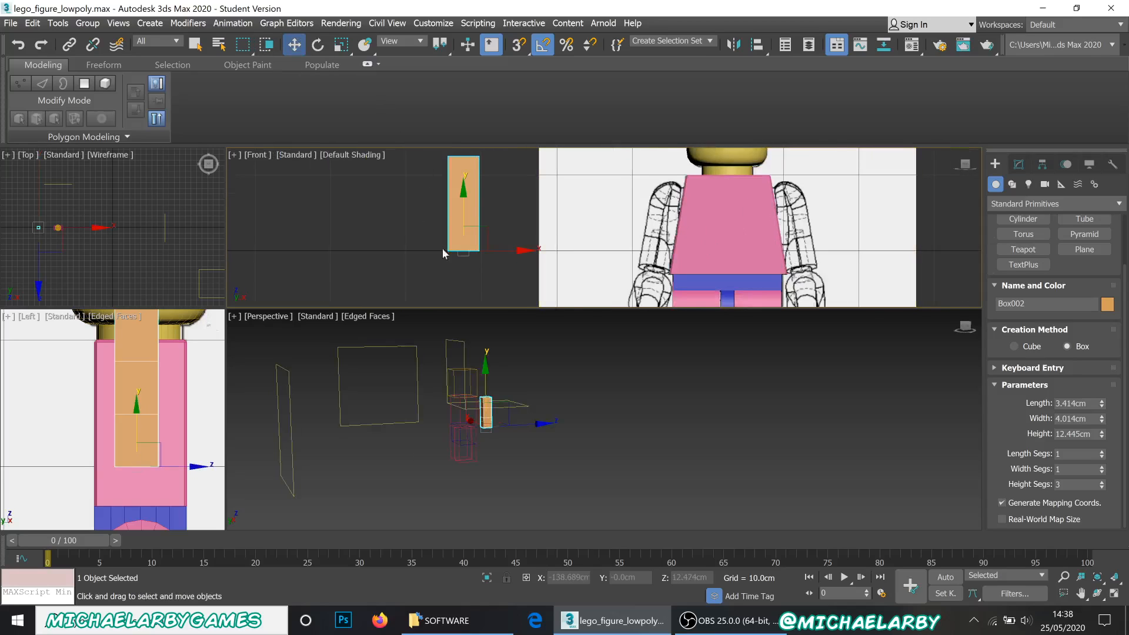
{"action": "left_click_drag", "start_coordinate": [501, 250], "coordinate": [613, 229]}
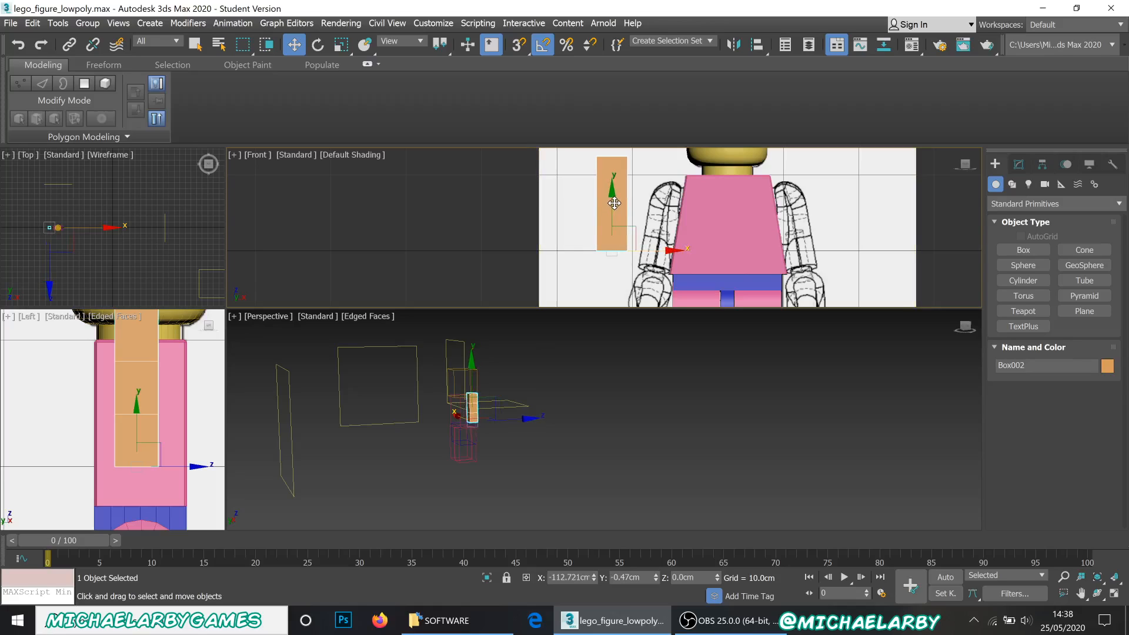
{"action": "left_click_drag", "start_coordinate": [610, 207], "coordinate": [614, 228]}
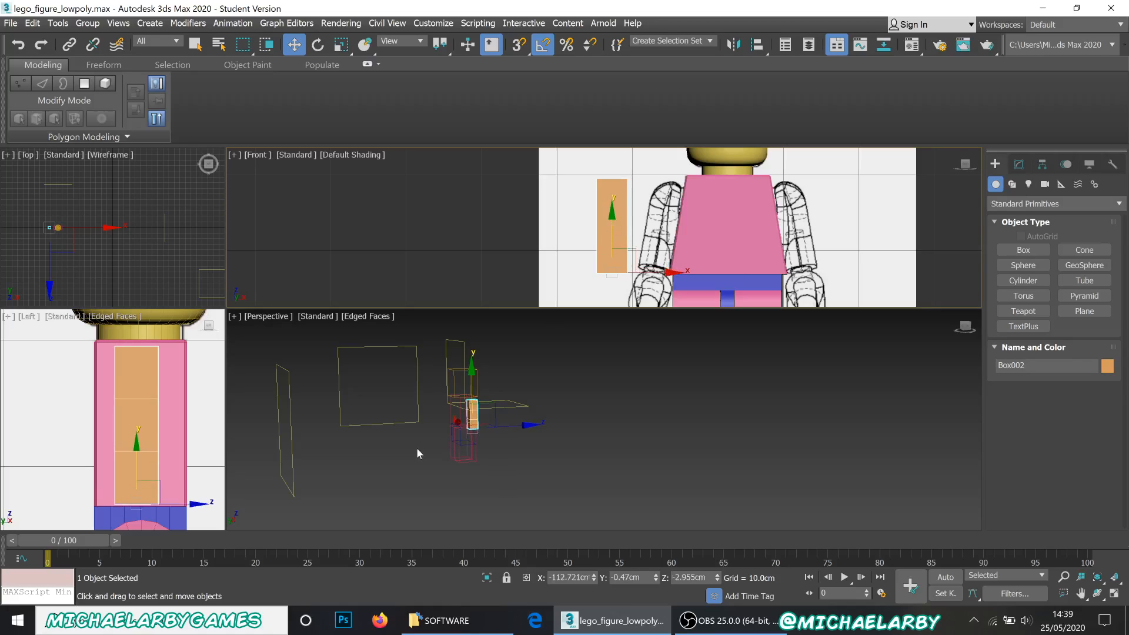
- Hide the five modelled body parts of the figure and reselect the arm box
{"action": "key", "text": "z"}
{"action": "scroll", "coordinate": [180, 428], "scroll_direction": "down", "scroll_amount": 2}
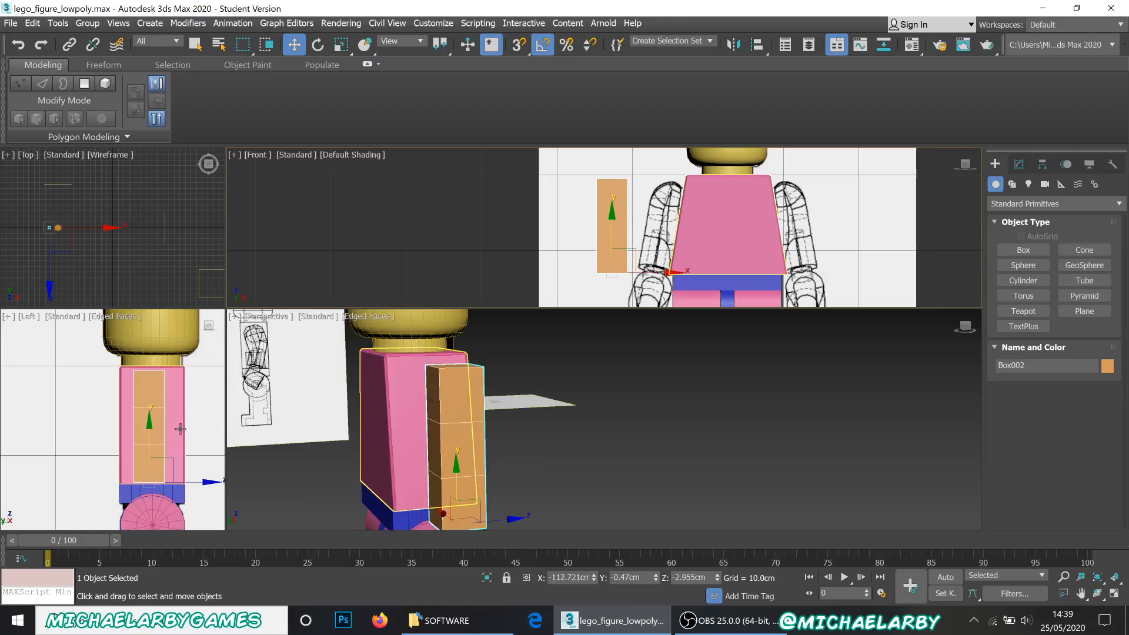
{"action": "scroll", "coordinate": [180, 428], "scroll_direction": "down", "scroll_amount": 2}
{"action": "scroll", "coordinate": [555, 396], "scroll_direction": "down", "scroll_amount": 3}
{"action": "middle_click_drag", "start_coordinate": [555, 396], "coordinate": [475, 365], "text": "alt"}
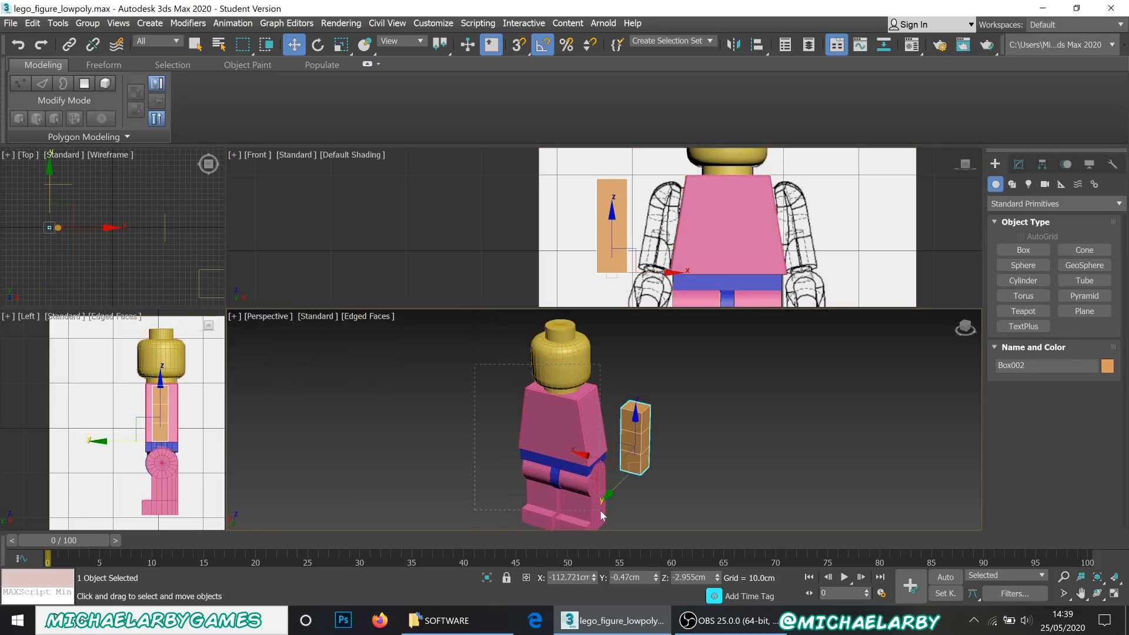
{"action": "left_click_drag", "start_coordinate": [600, 515], "coordinate": [601, 516]}
{"action": "right_click", "coordinate": [560, 439]}
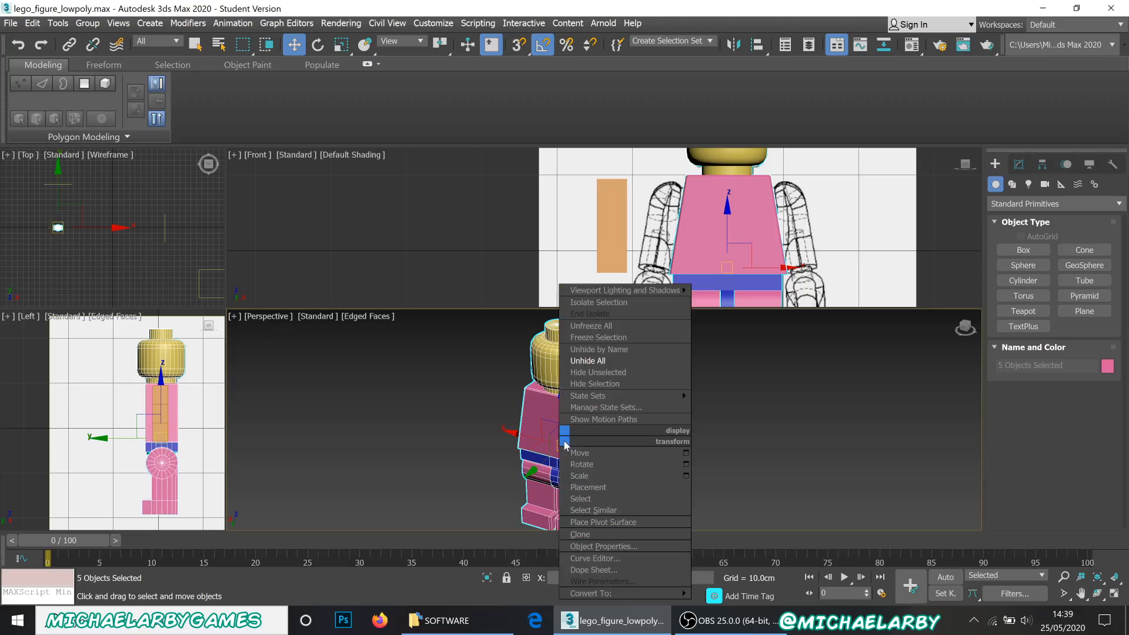
{"action": "left_click", "coordinate": [601, 384]}
{"action": "left_click", "coordinate": [645, 440]}
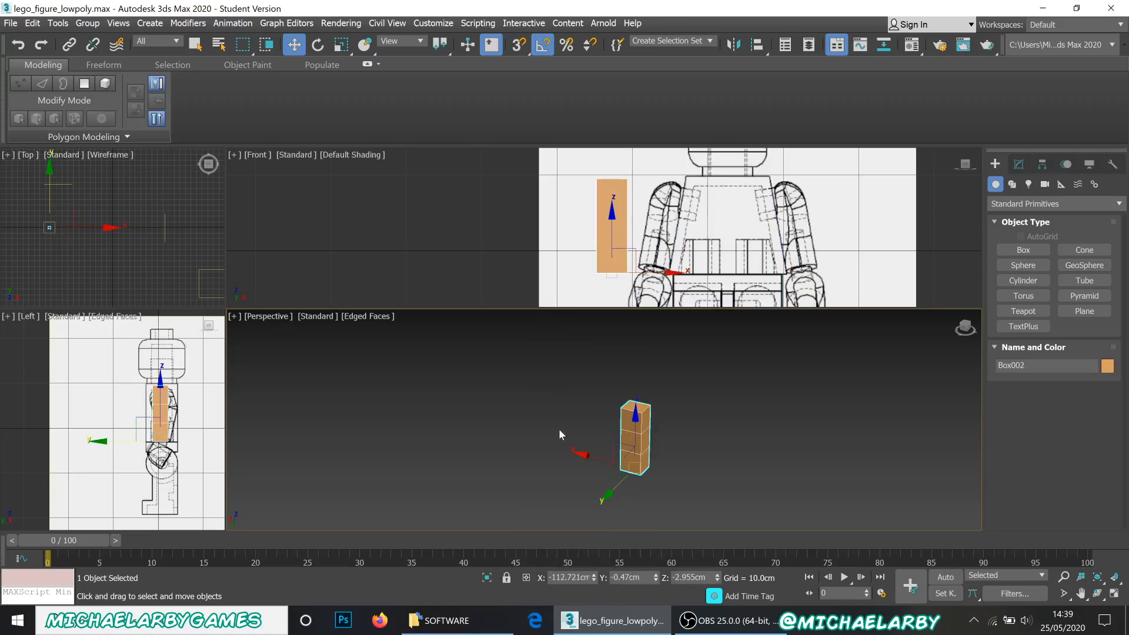
- Increase the box's length to 4.677 cm to fit the side-view arm drawing, and make the box see-through
{"action": "scroll", "coordinate": [694, 442], "scroll_direction": "up", "scroll_amount": 2}
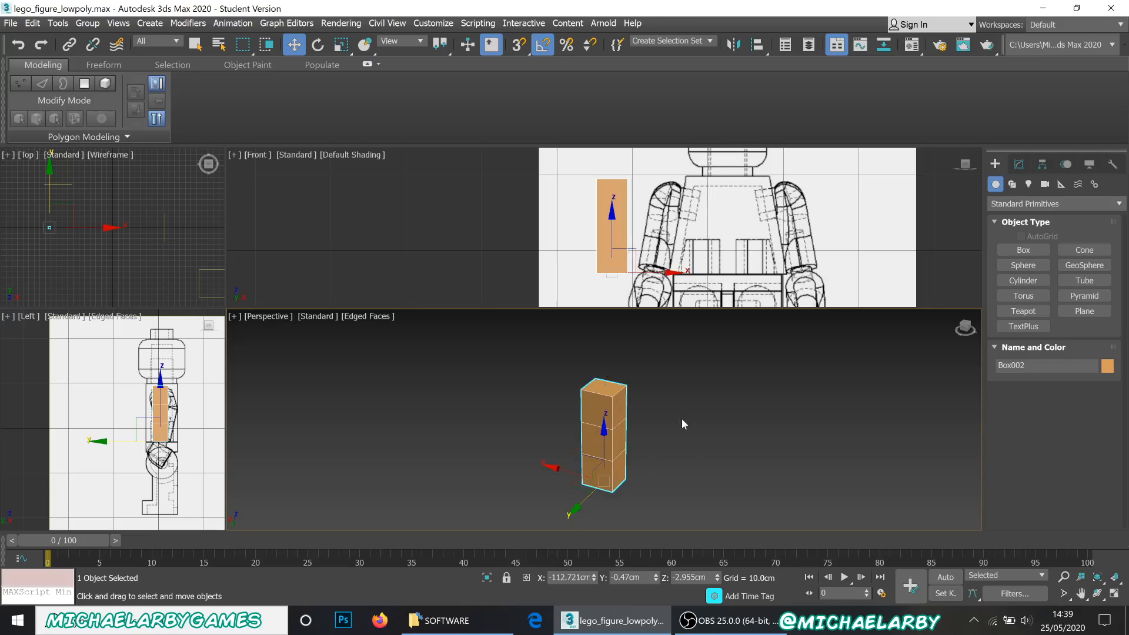
{"action": "scroll", "coordinate": [683, 420], "scroll_direction": "down", "scroll_amount": 2}
{"action": "scroll", "coordinate": [693, 225], "scroll_direction": "up", "scroll_amount": 2}
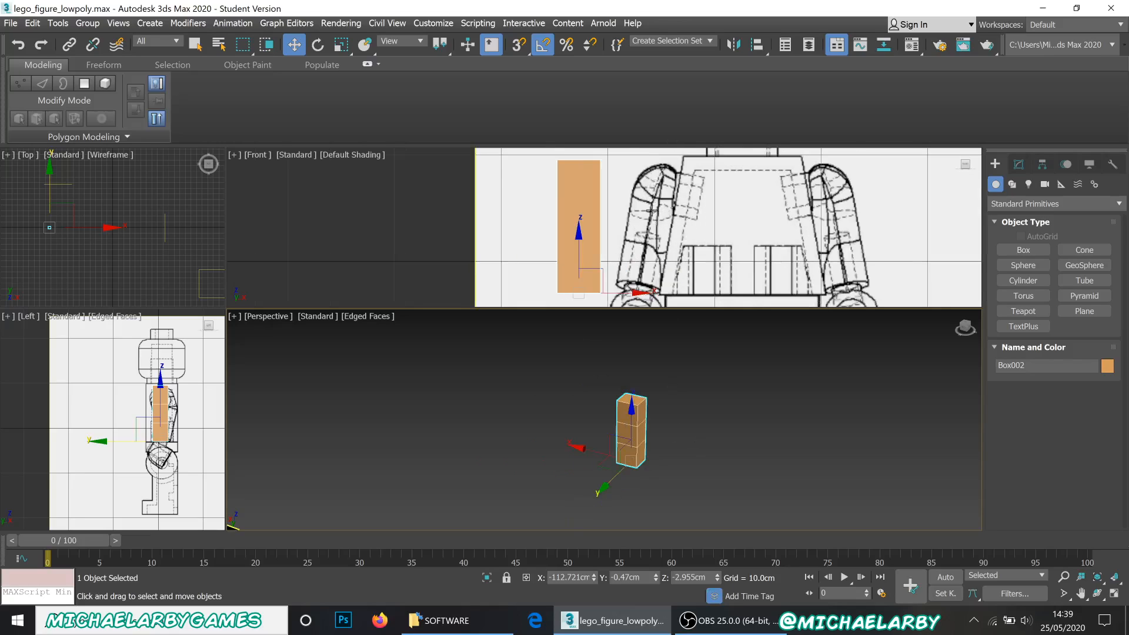
{"action": "scroll", "coordinate": [647, 217], "scroll_direction": "down", "scroll_amount": 1}
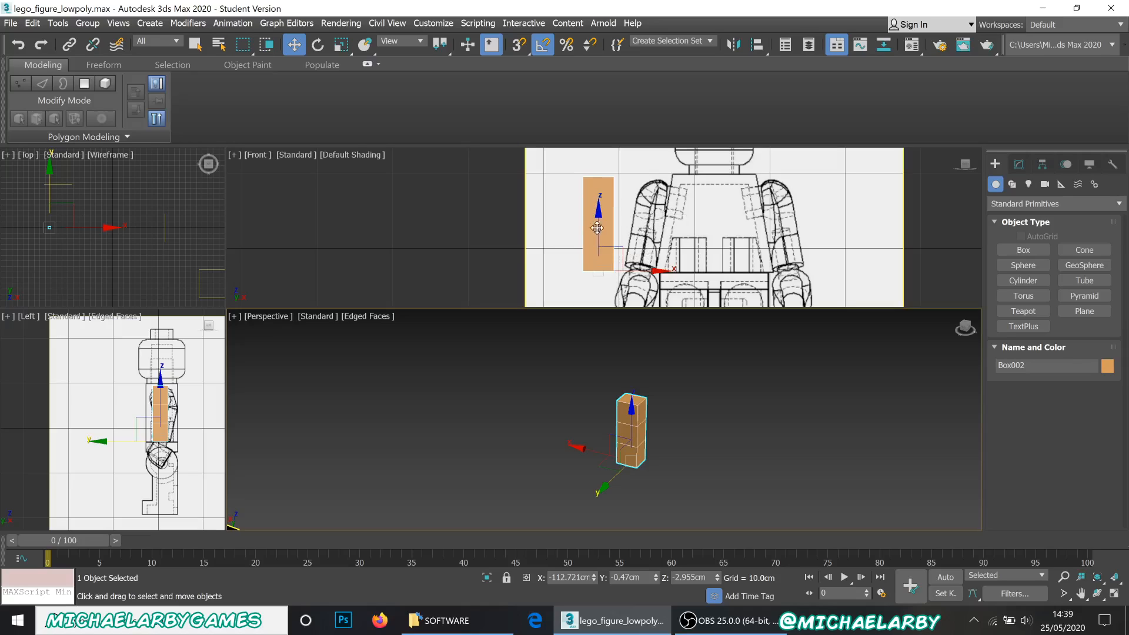
{"action": "scroll", "coordinate": [162, 451], "scroll_direction": "up", "scroll_amount": 2}
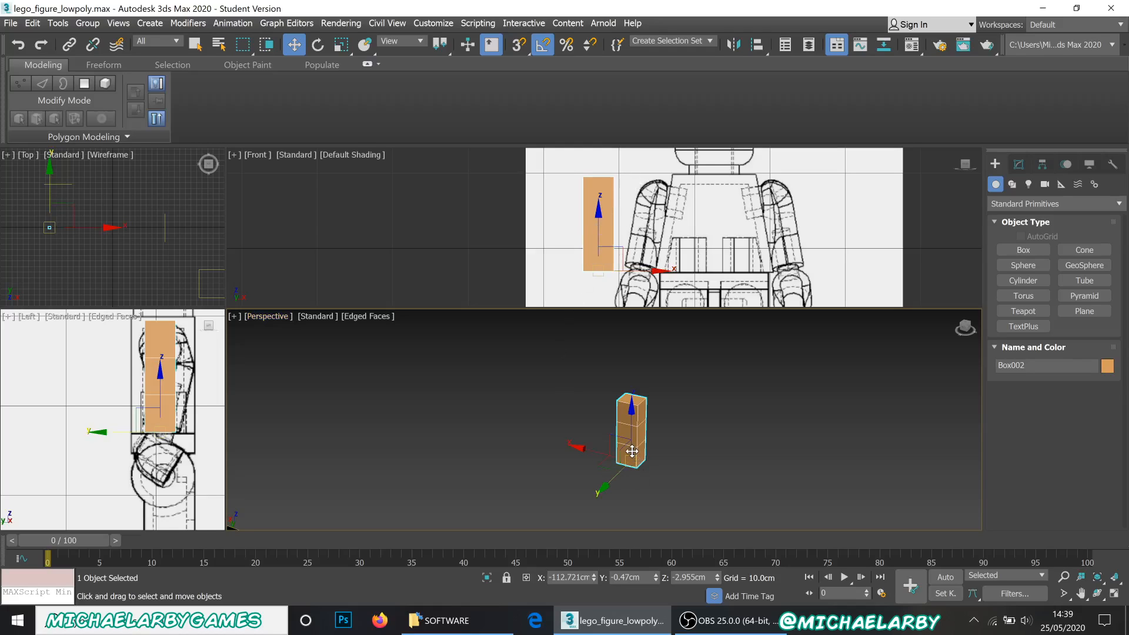
{"action": "scroll", "coordinate": [622, 443], "scroll_direction": "up", "scroll_amount": 2}
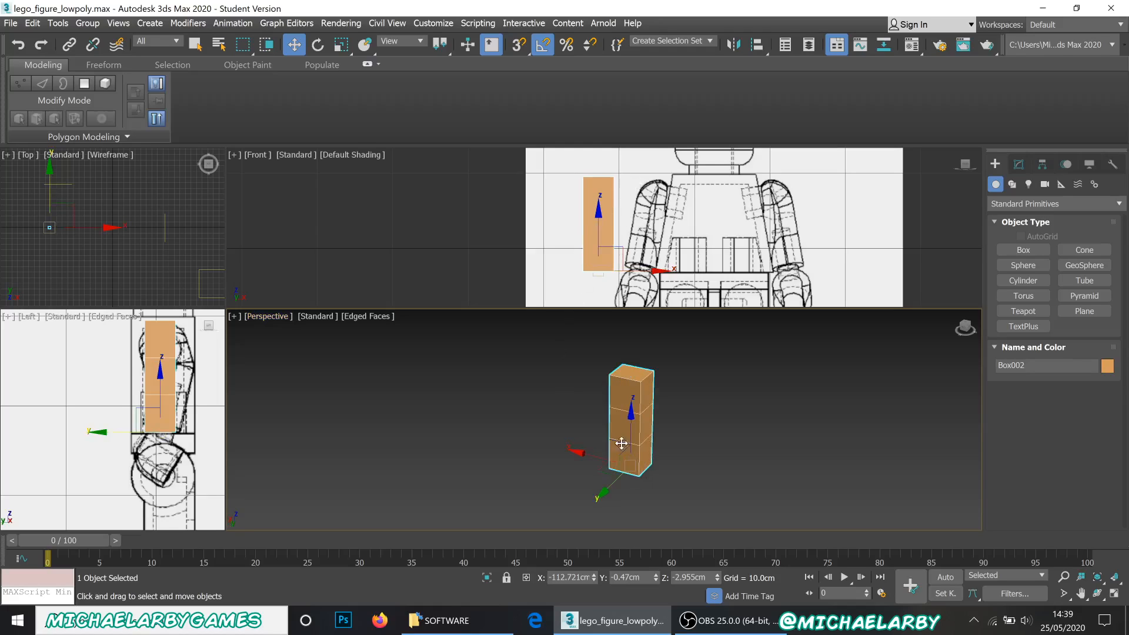
{"action": "left_click", "coordinate": [1022, 166]}
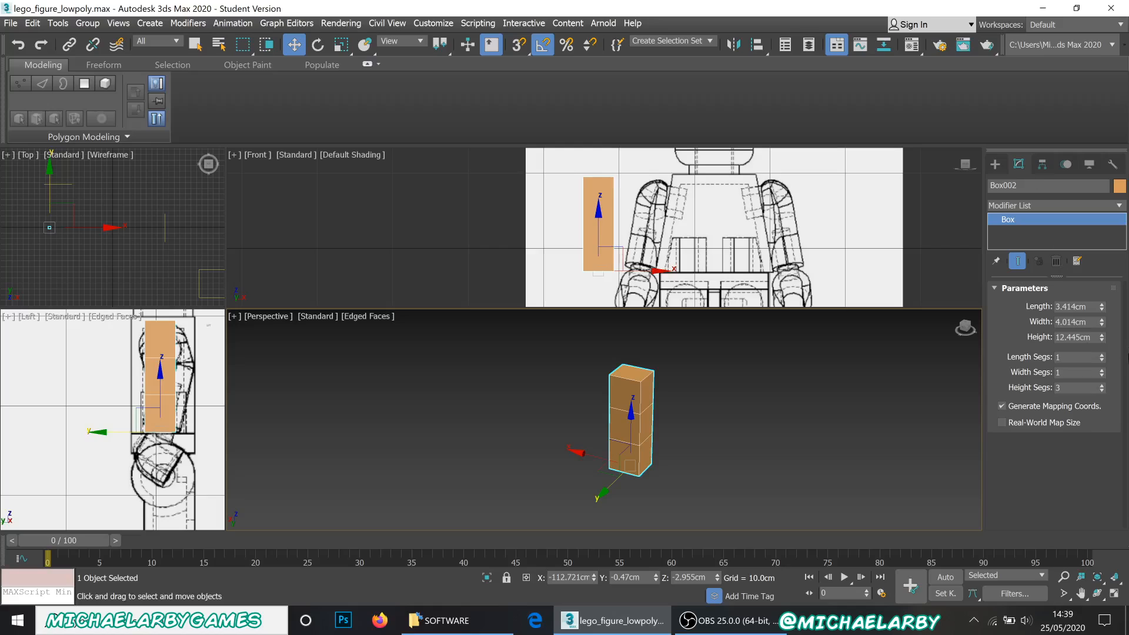
{"action": "left_click_drag", "start_coordinate": [1103, 311], "coordinate": [1102, 300]}
{"action": "key", "text": "alt+x"}
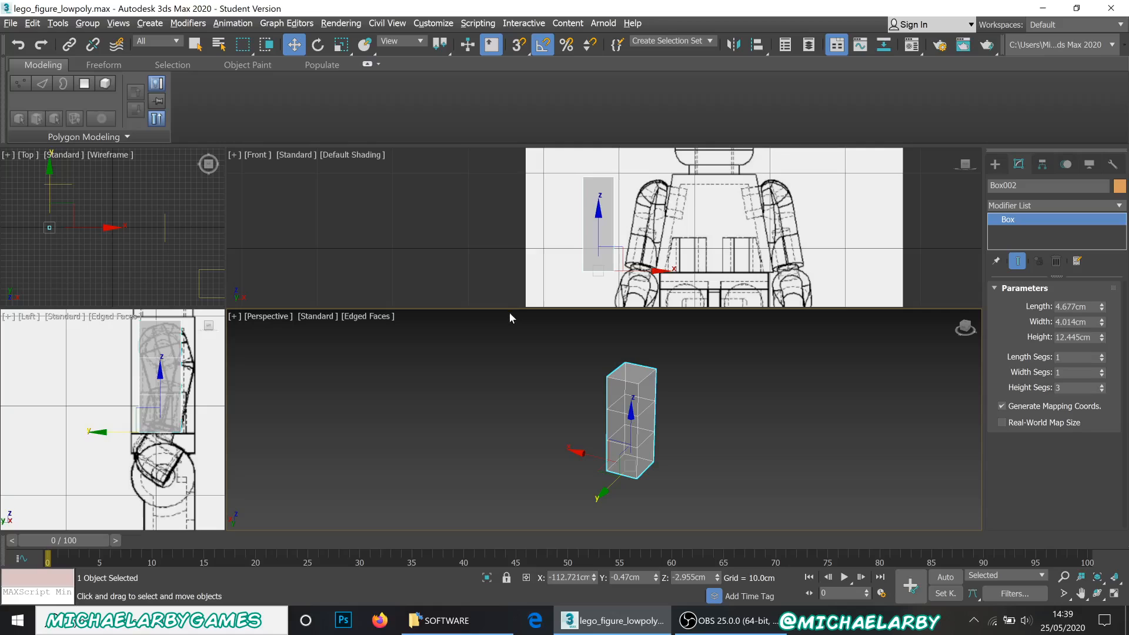
- Widen the Left viewport and examine the see-through box against the arm outline in the side blueprint
{"action": "left_click_drag", "start_coordinate": [225, 399], "coordinate": [415, 412]}
{"action": "scroll", "coordinate": [245, 478], "scroll_direction": "down", "scroll_amount": 3}
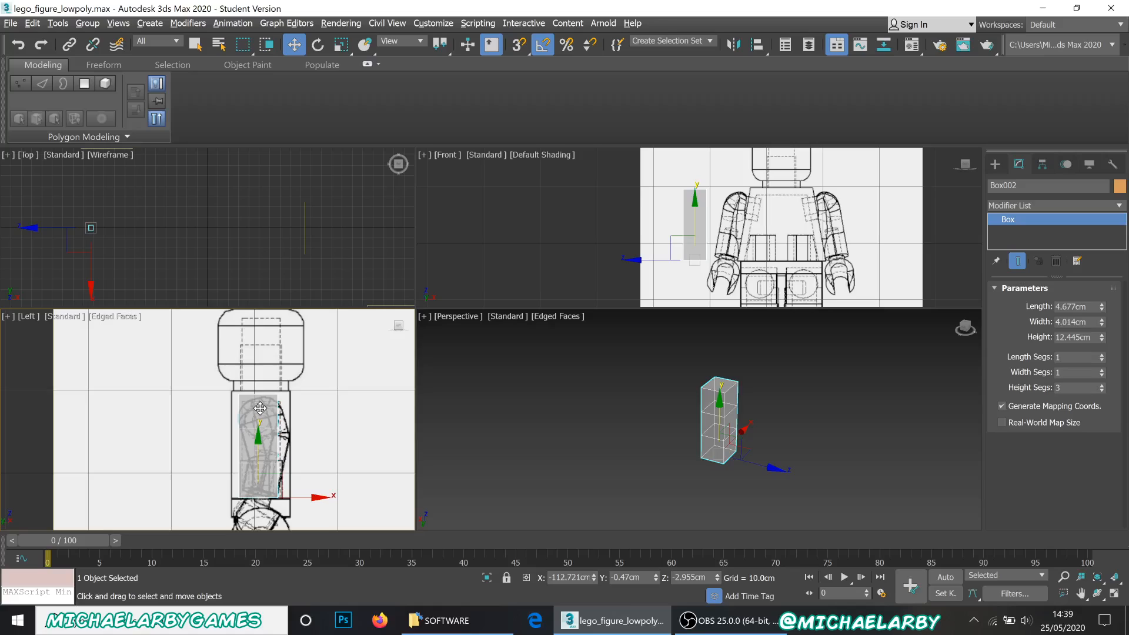
{"action": "scroll", "coordinate": [264, 406], "scroll_direction": "up", "scroll_amount": 3}
{"action": "scroll", "coordinate": [263, 425], "scroll_direction": "down", "scroll_amount": 3}
{"action": "scroll", "coordinate": [265, 441], "scroll_direction": "up", "scroll_amount": 3}
{"action": "scroll", "coordinate": [265, 442], "scroll_direction": "down", "scroll_amount": 3}
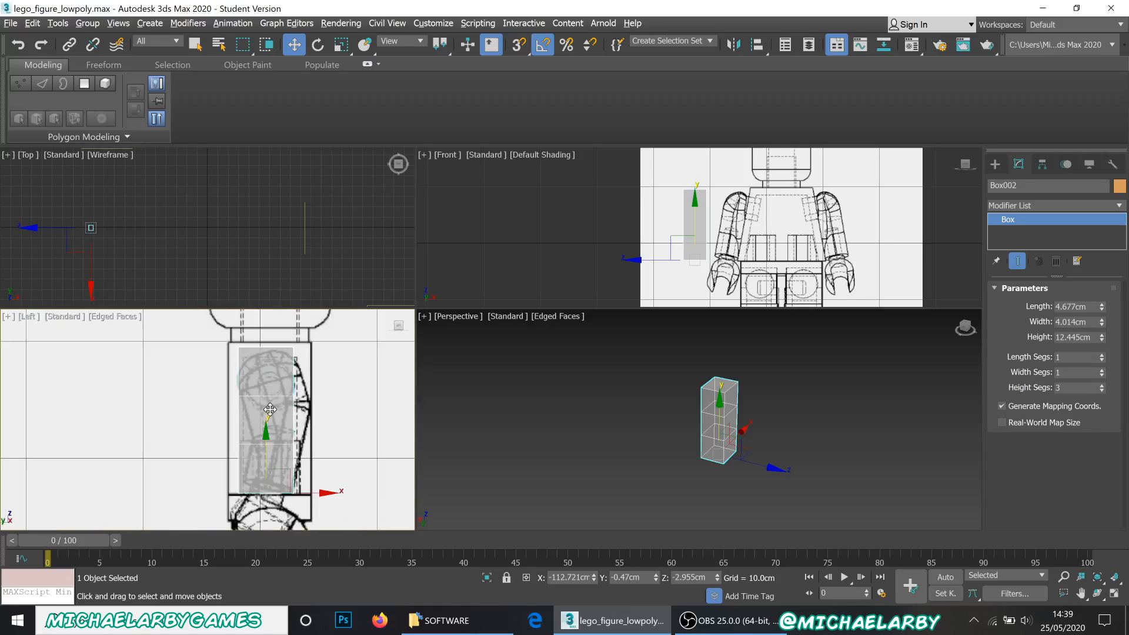
{"action": "scroll", "coordinate": [269, 409], "scroll_direction": "up", "scroll_amount": 3}
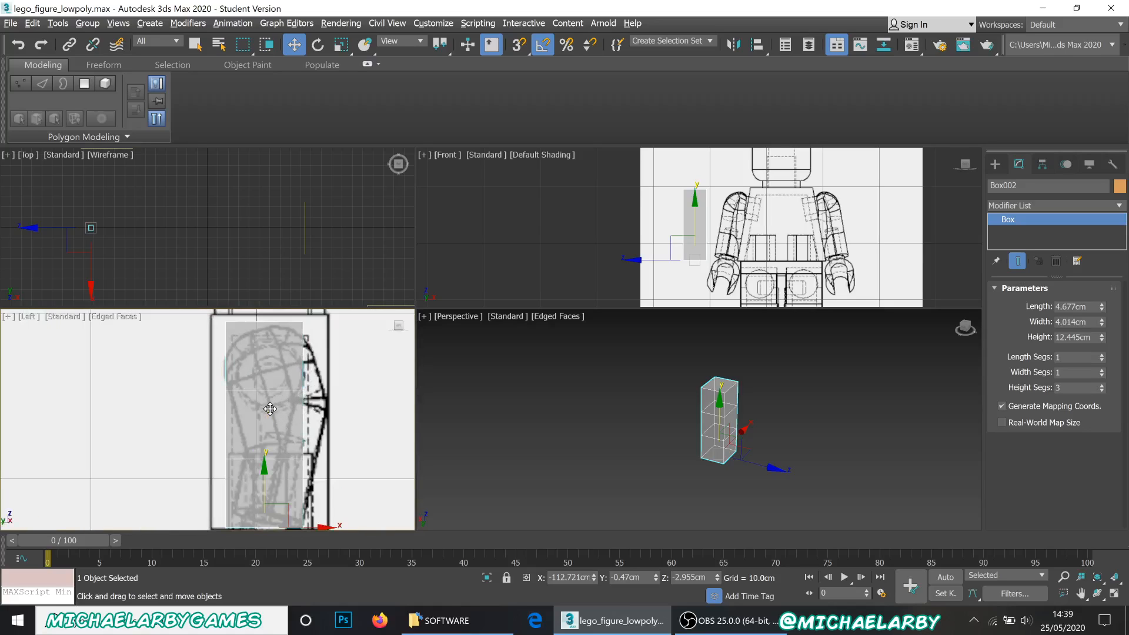
{"action": "scroll", "coordinate": [270, 409], "scroll_direction": "down", "scroll_amount": 2}
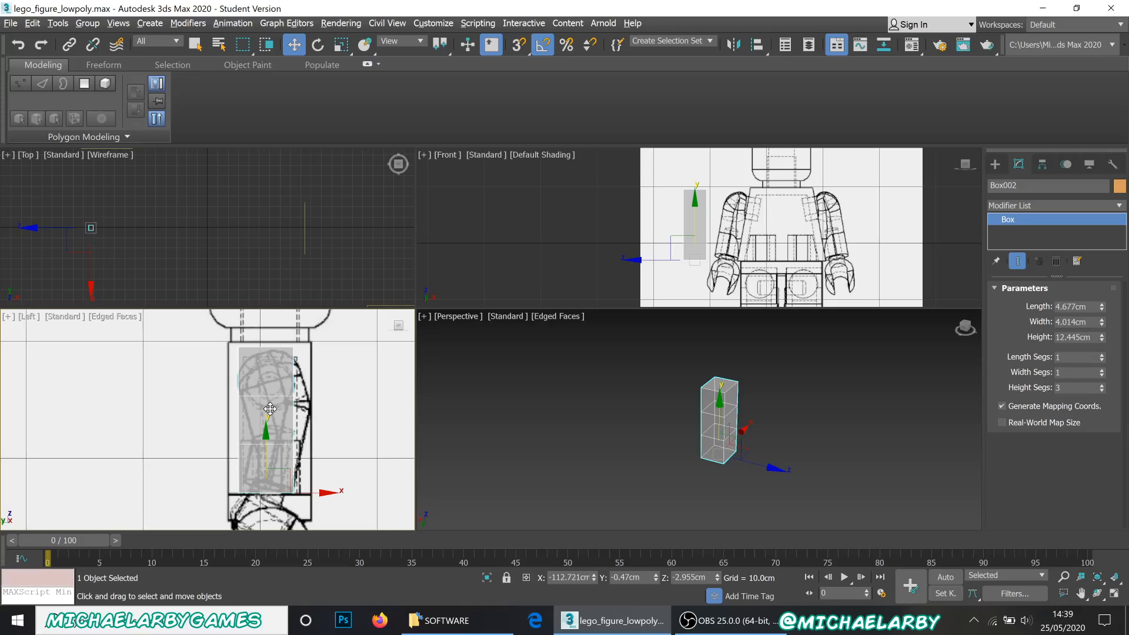
- Convert the arm box to an Editable Poly
{"action": "right_click", "coordinate": [270, 413]}
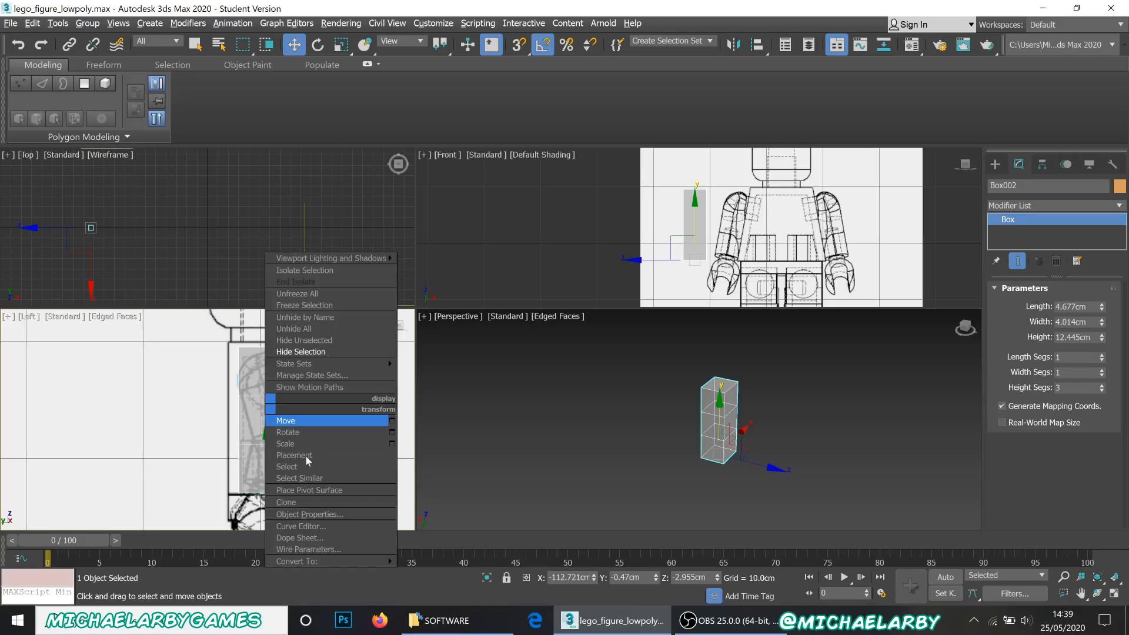
{"action": "mouse_move", "coordinate": [345, 562]}
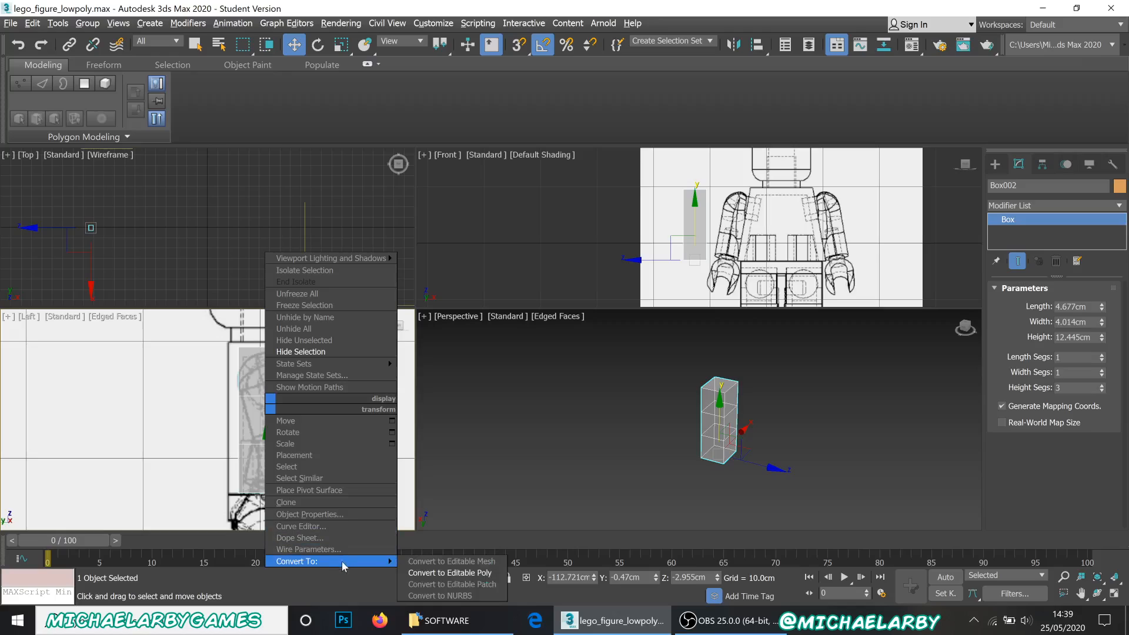
{"action": "left_click", "coordinate": [447, 573]}
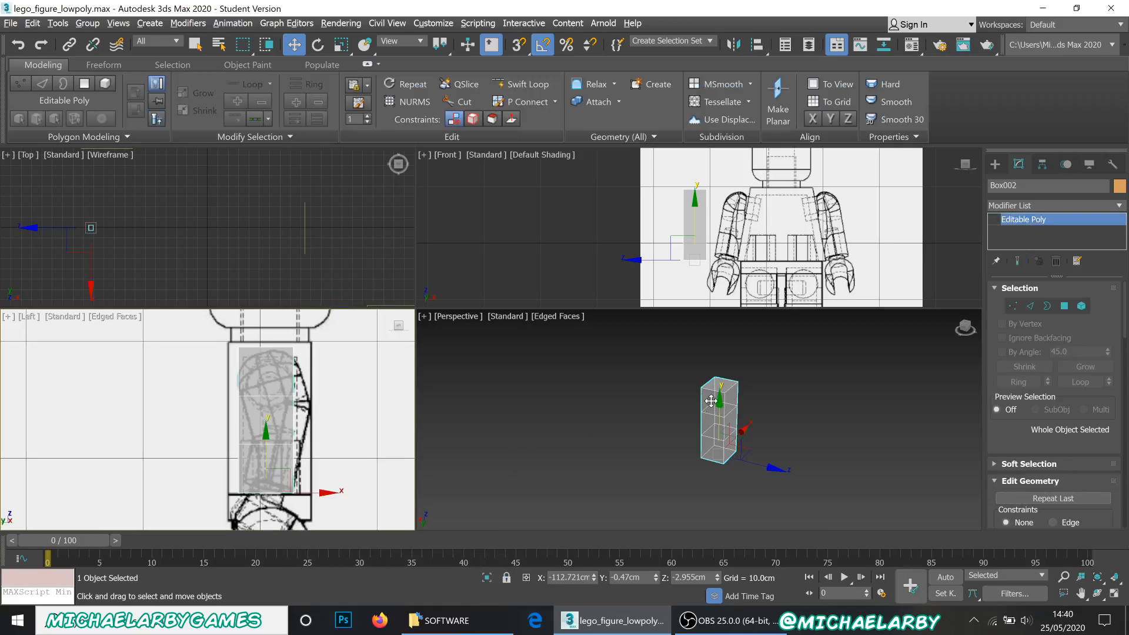
- Enter vertex editing and move the arm's bottom vertices in the Left view onto the slanted wrist end of the side blueprint
{"action": "scroll", "coordinate": [711, 401], "scroll_direction": "up", "scroll_amount": 3}
{"action": "middle_click_drag", "start_coordinate": [731, 398], "coordinate": [660, 407], "text": "alt"}
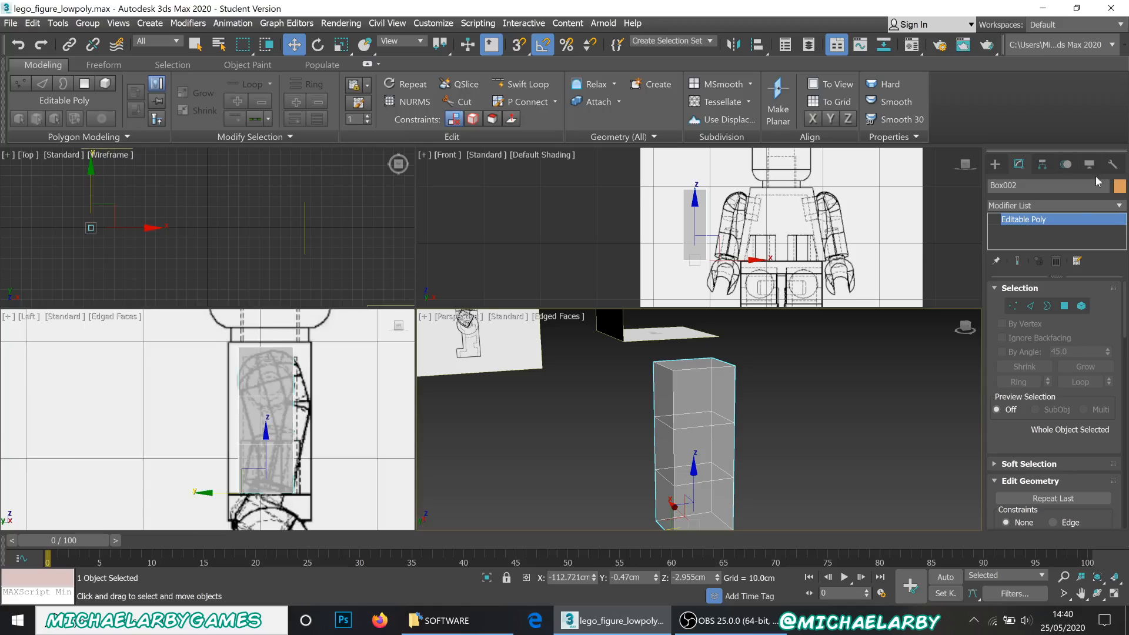
{"action": "left_click", "coordinate": [1012, 306]}
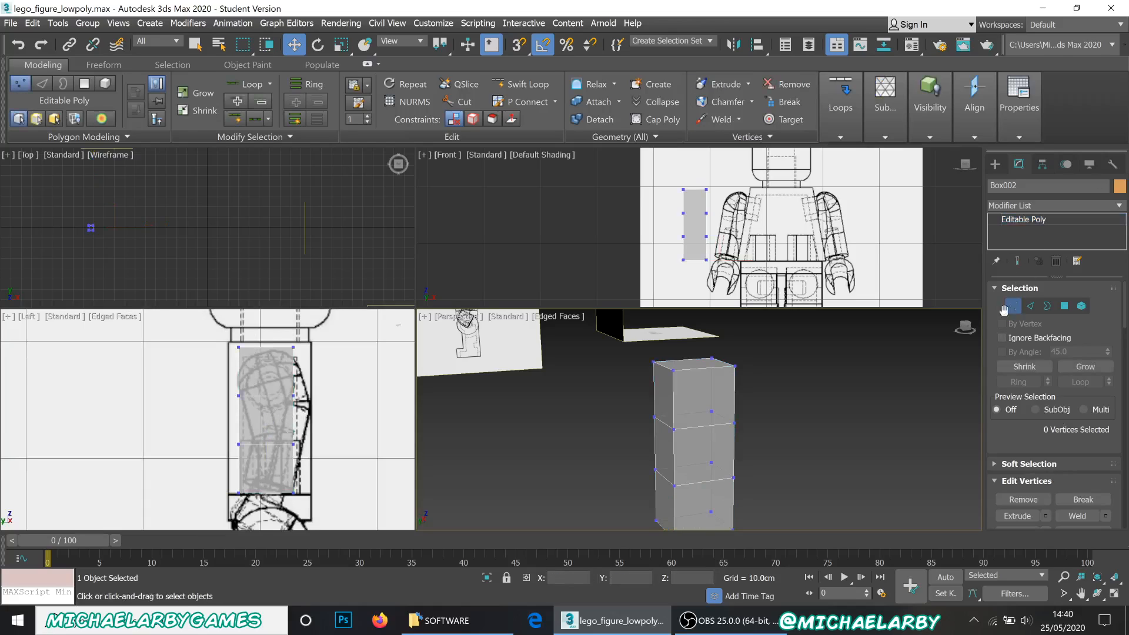
{"action": "scroll", "coordinate": [239, 447], "scroll_direction": "up", "scroll_amount": 4}
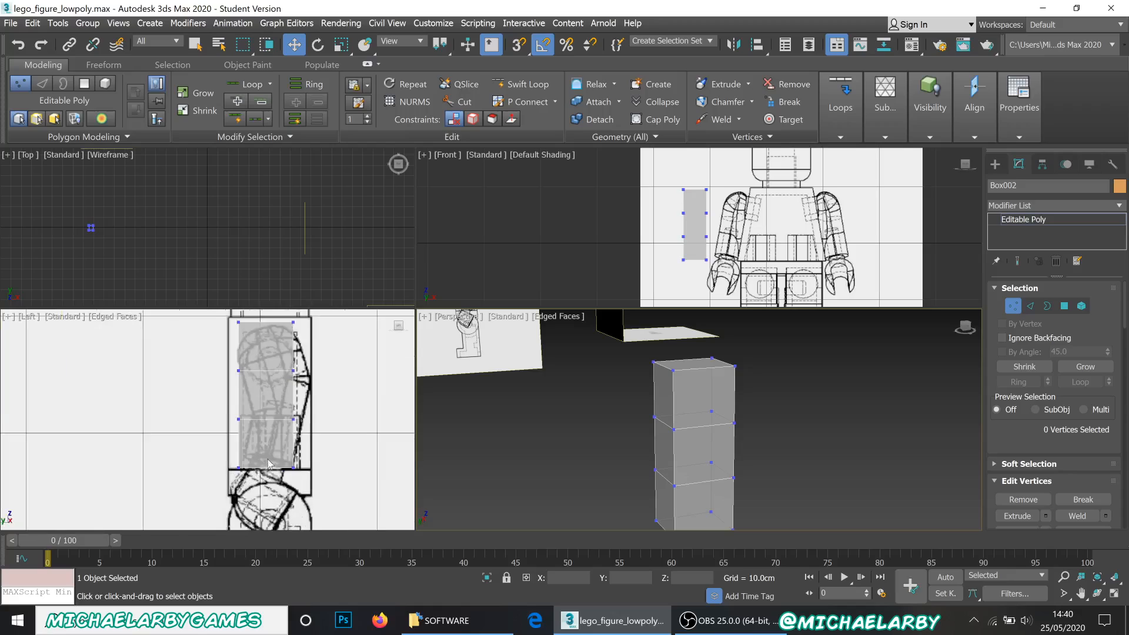
{"action": "left_click_drag", "start_coordinate": [218, 464], "coordinate": [247, 480]}
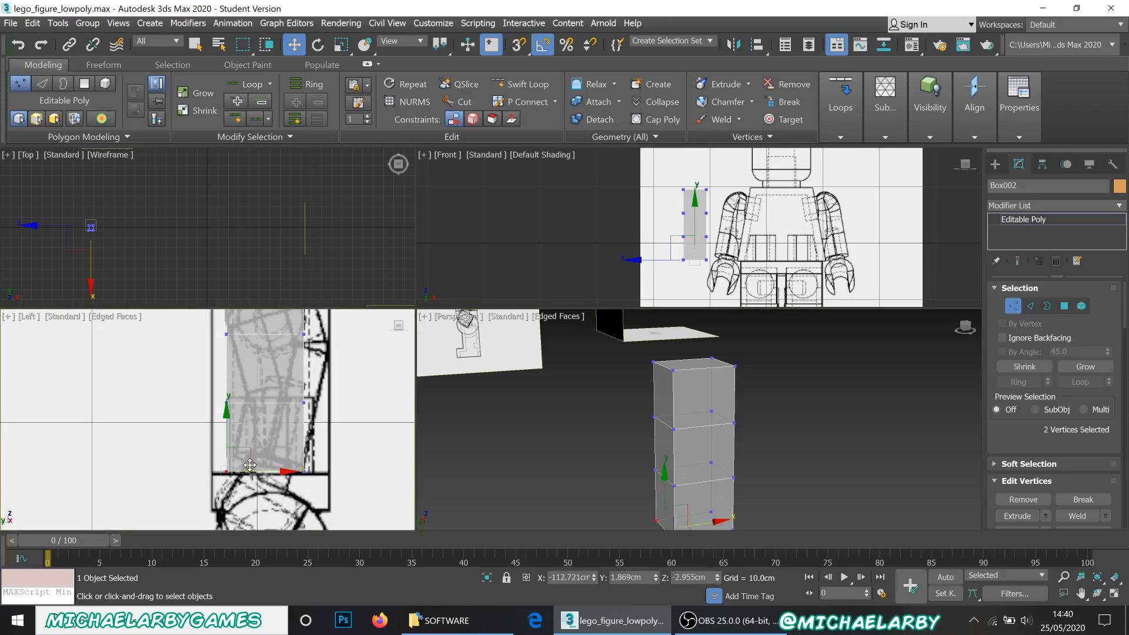
{"action": "left_click_drag", "start_coordinate": [254, 438], "coordinate": [257, 432]}
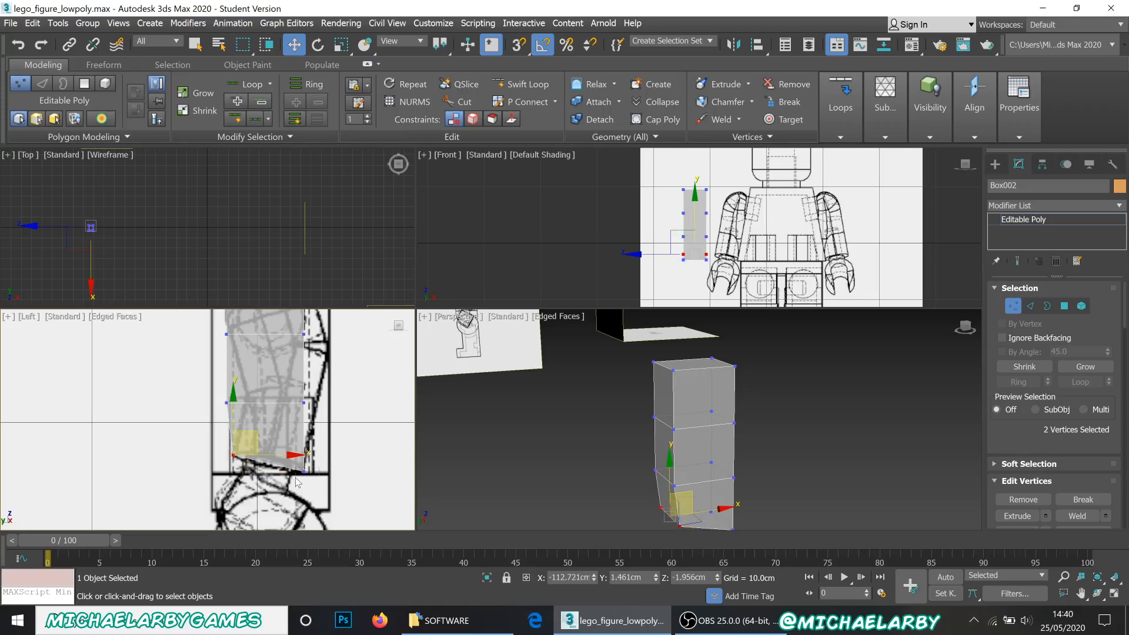
{"action": "left_click_drag", "start_coordinate": [297, 482], "coordinate": [328, 447]}
{"action": "scroll", "coordinate": [260, 501], "scroll_direction": "down", "scroll_amount": 3}
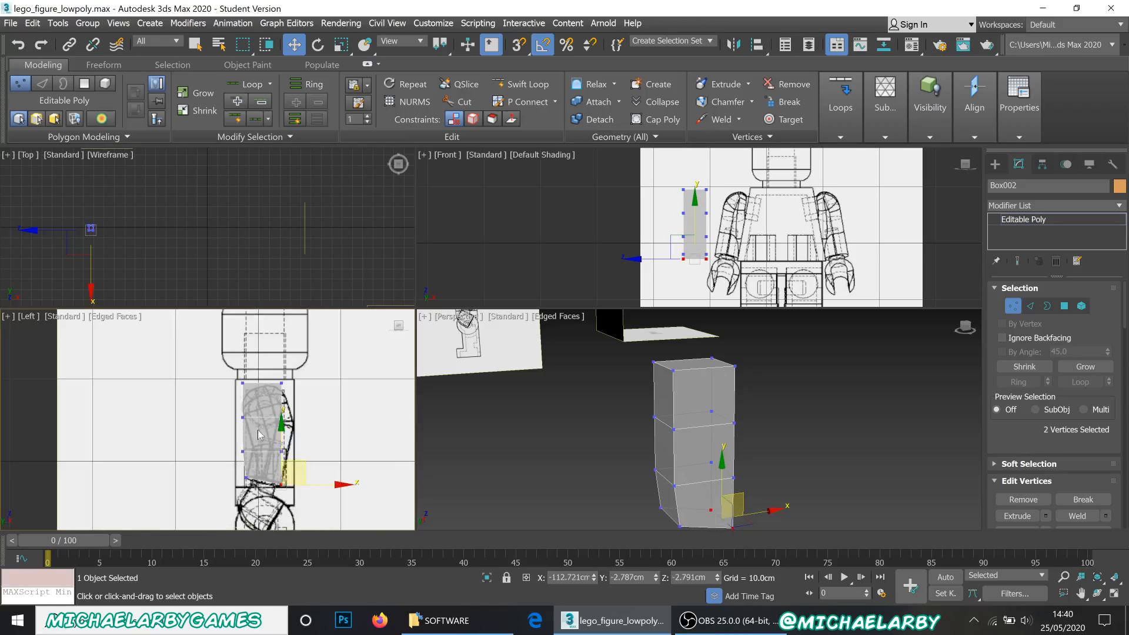
- Move the two middle rows of vertices in the Left view onto the inner and outer elbow outline of the side blueprint
{"action": "scroll", "coordinate": [258, 435], "scroll_direction": "up", "scroll_amount": 2}
{"action": "scroll", "coordinate": [242, 480], "scroll_direction": "up", "scroll_amount": 2}
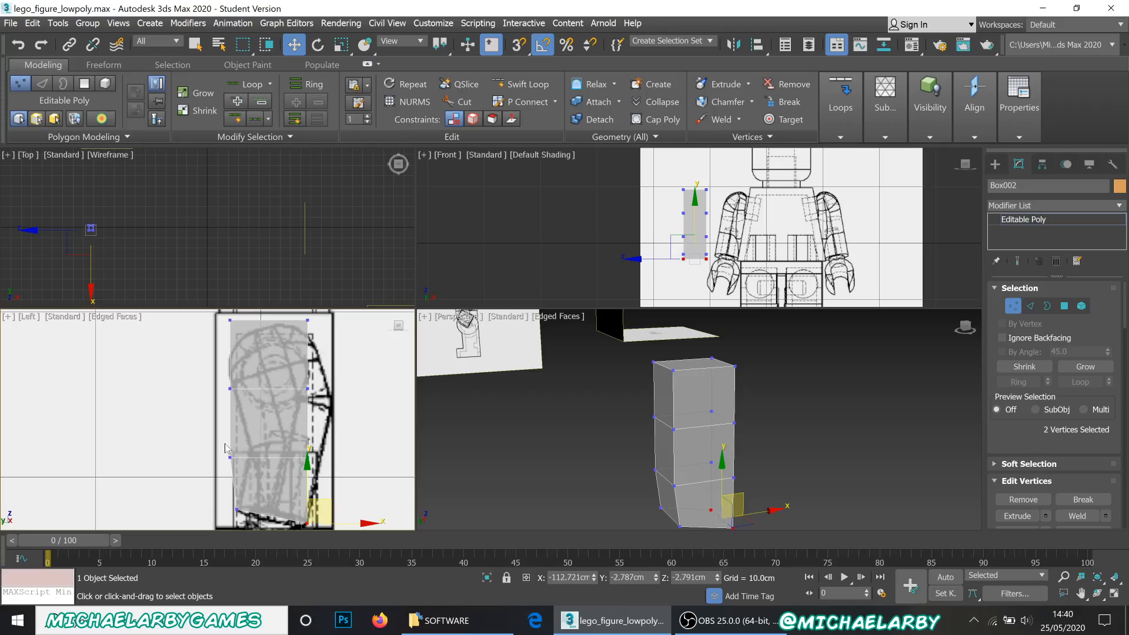
{"action": "left_click_drag", "start_coordinate": [244, 466], "coordinate": [275, 425]}
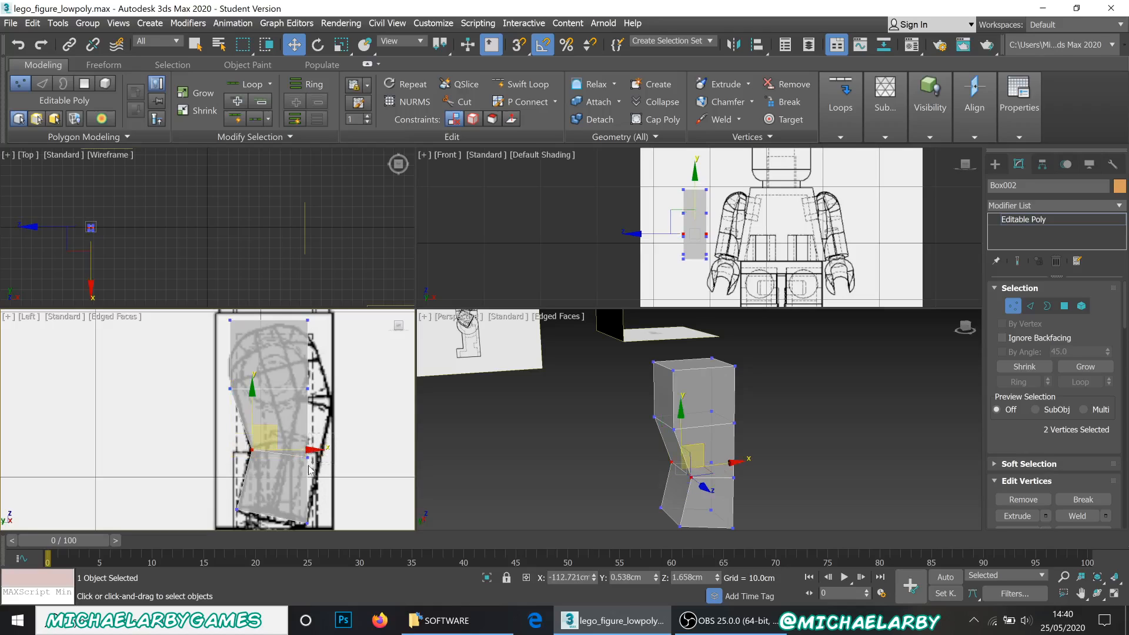
{"action": "left_click_drag", "start_coordinate": [310, 469], "coordinate": [352, 371]}
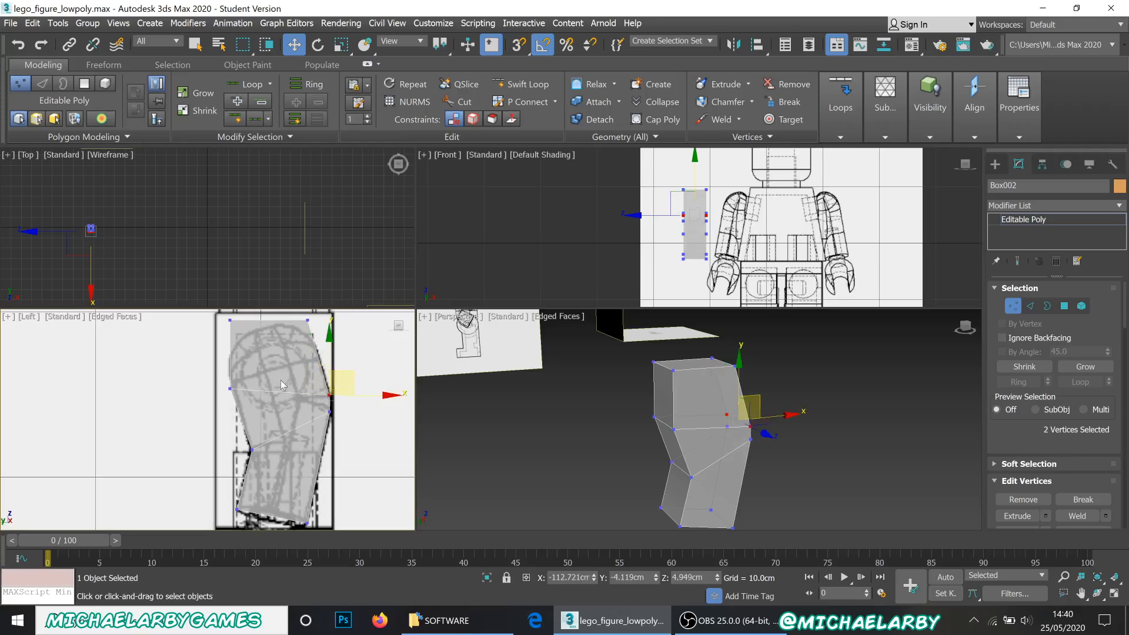
{"action": "scroll", "coordinate": [208, 395], "scroll_direction": "down", "scroll_amount": 1}
{"action": "scroll", "coordinate": [223, 363], "scroll_direction": "up", "scroll_amount": 1}
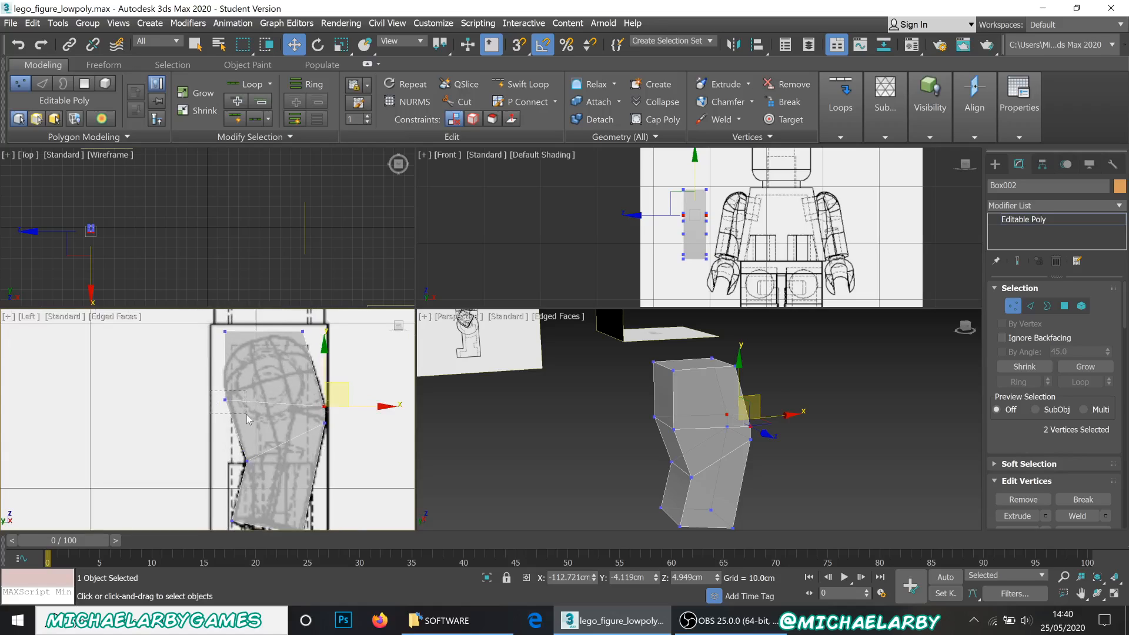
{"action": "left_click_drag", "start_coordinate": [247, 418], "coordinate": [248, 417]}
{"action": "left_click_drag", "start_coordinate": [249, 376], "coordinate": [264, 410]}
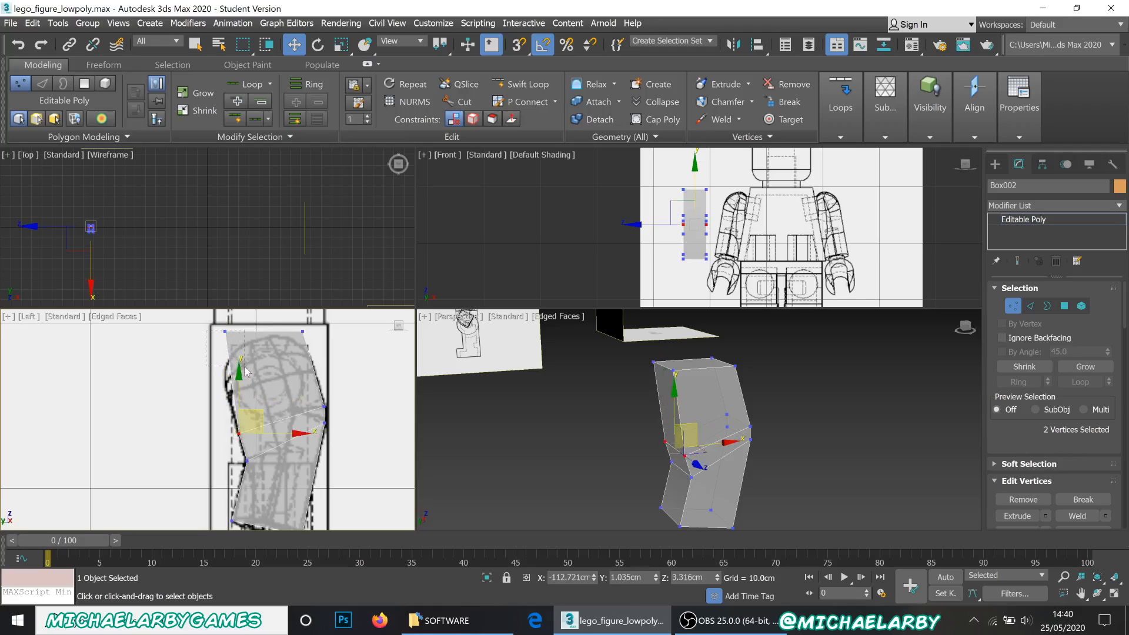
- Move the arm's top vertices in the Left view so the upper end tilts to follow the shoulder outline
{"action": "left_click_drag", "start_coordinate": [245, 366], "coordinate": [245, 367]}
{"action": "middle_click_drag", "start_coordinate": [274, 383], "coordinate": [285, 415]}
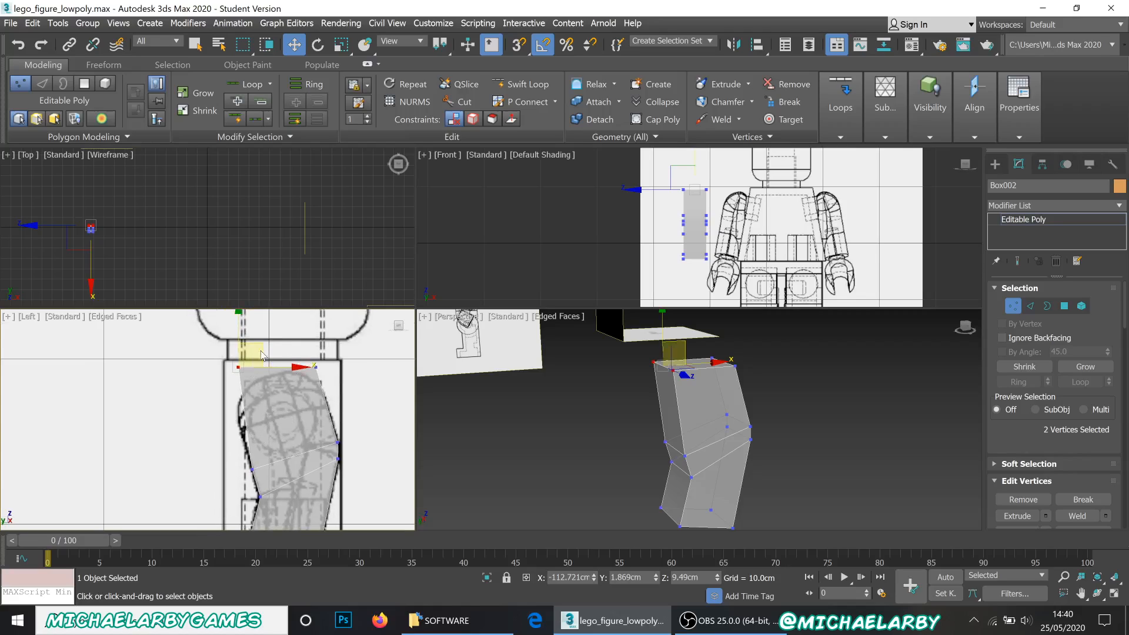
{"action": "left_click_drag", "start_coordinate": [262, 344], "coordinate": [254, 368]}
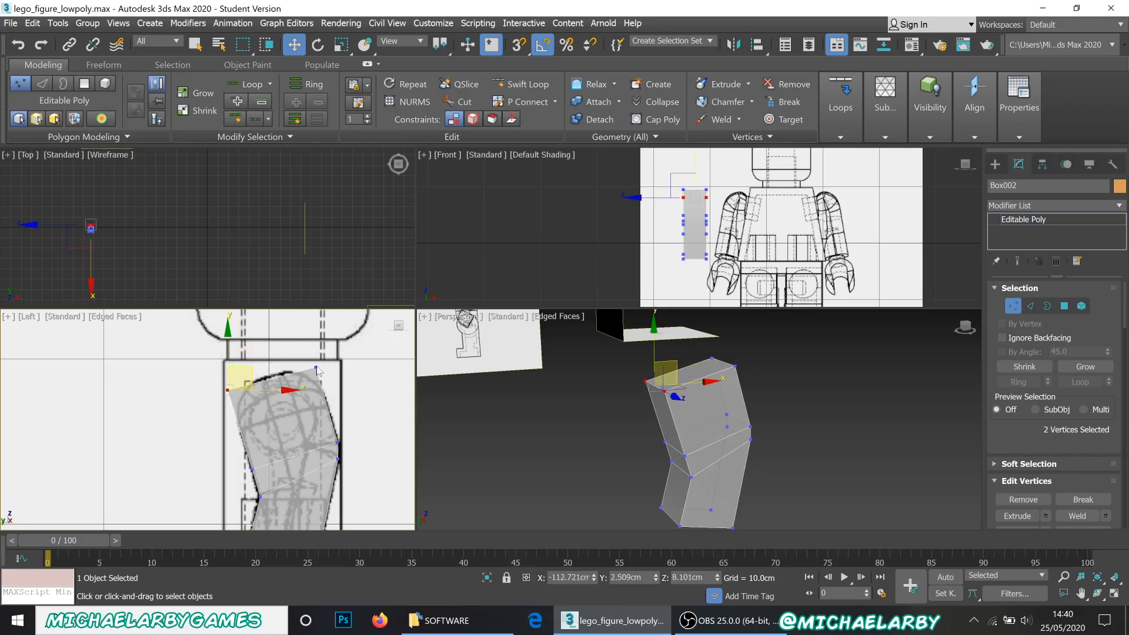
{"action": "left_click", "coordinate": [317, 368]}
{"action": "left_click_drag", "start_coordinate": [340, 341], "coordinate": [339, 334]}
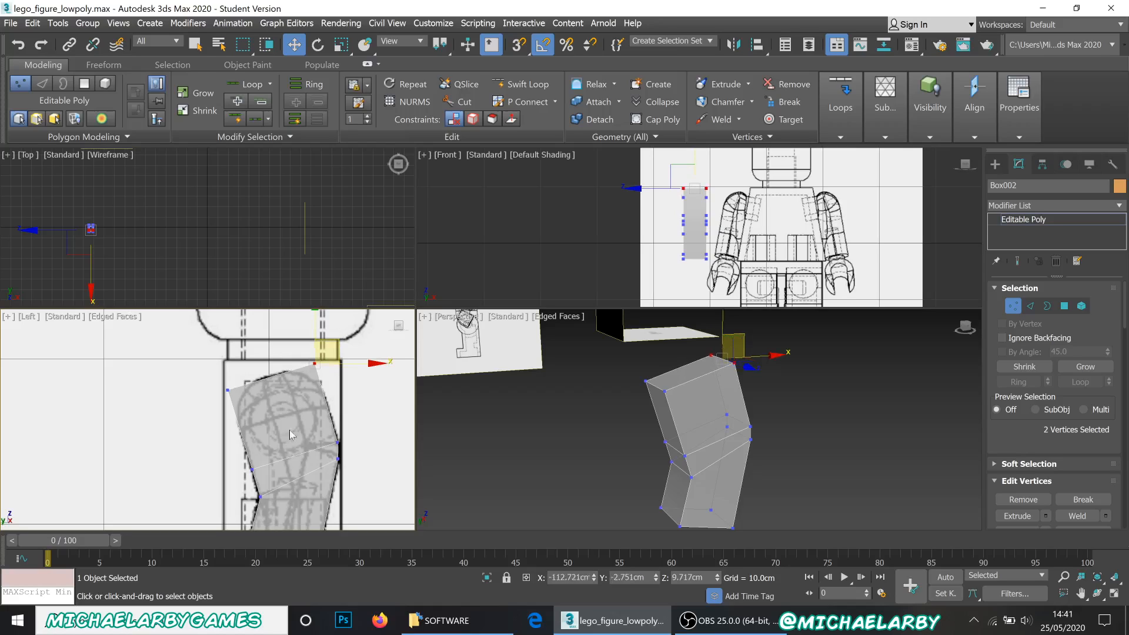
- Nudge the lower pair of outer-elbow vertices slightly up and outward to follow the blueprint's elbow line more closely
{"action": "scroll", "coordinate": [300, 425], "scroll_direction": "up", "scroll_amount": 6}
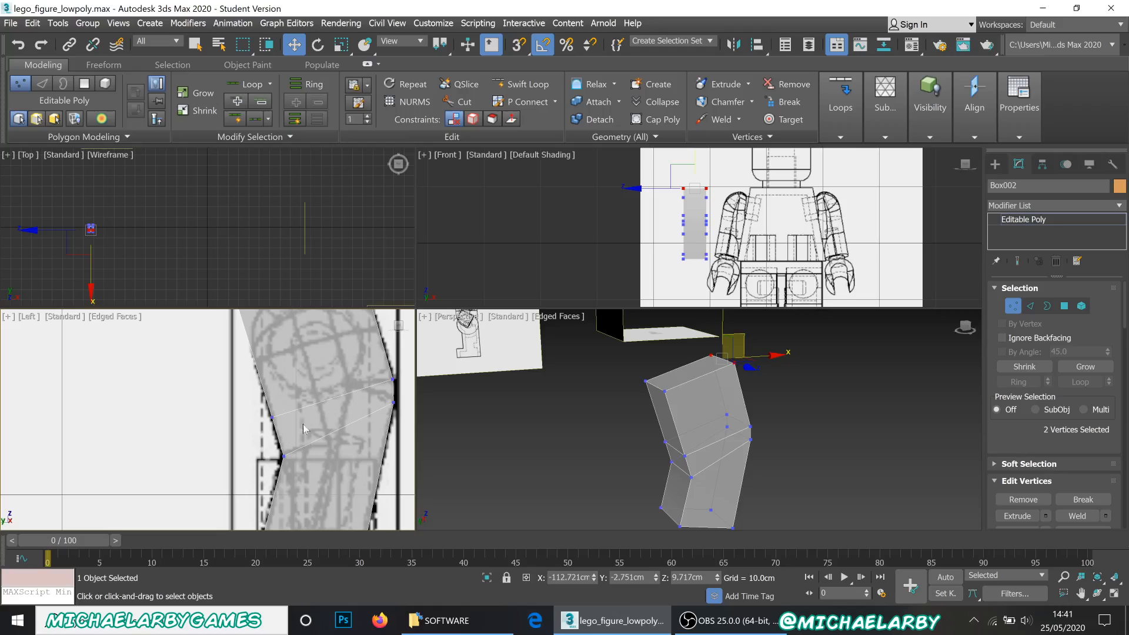
{"action": "left_click_drag", "start_coordinate": [410, 400], "coordinate": [385, 417]}
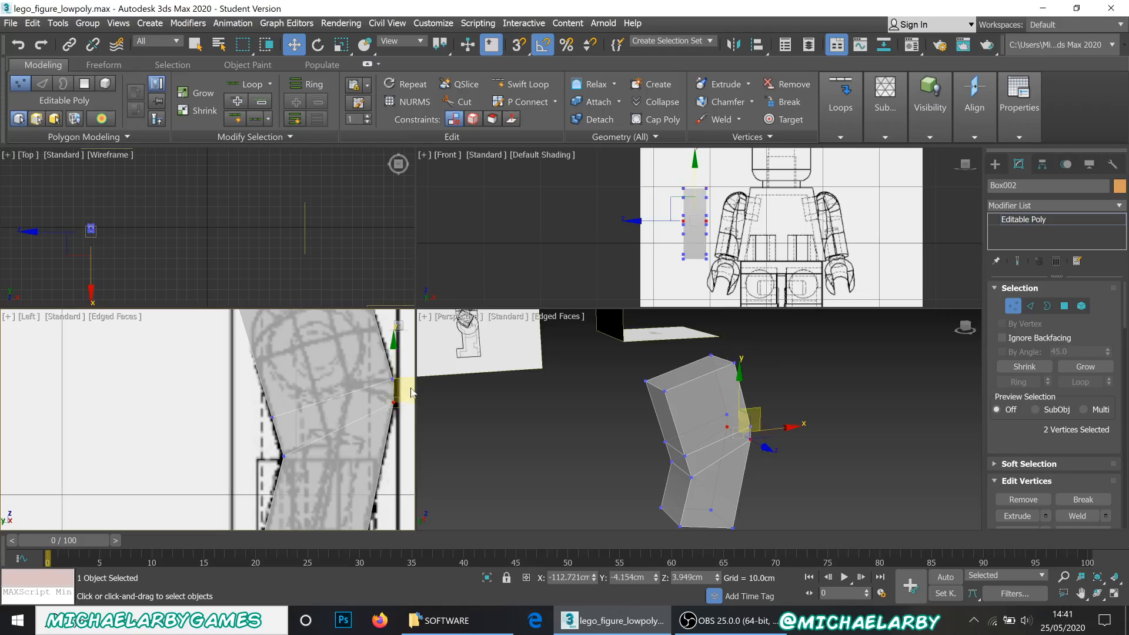
{"action": "middle_click_drag", "start_coordinate": [411, 367], "coordinate": [370, 390]}
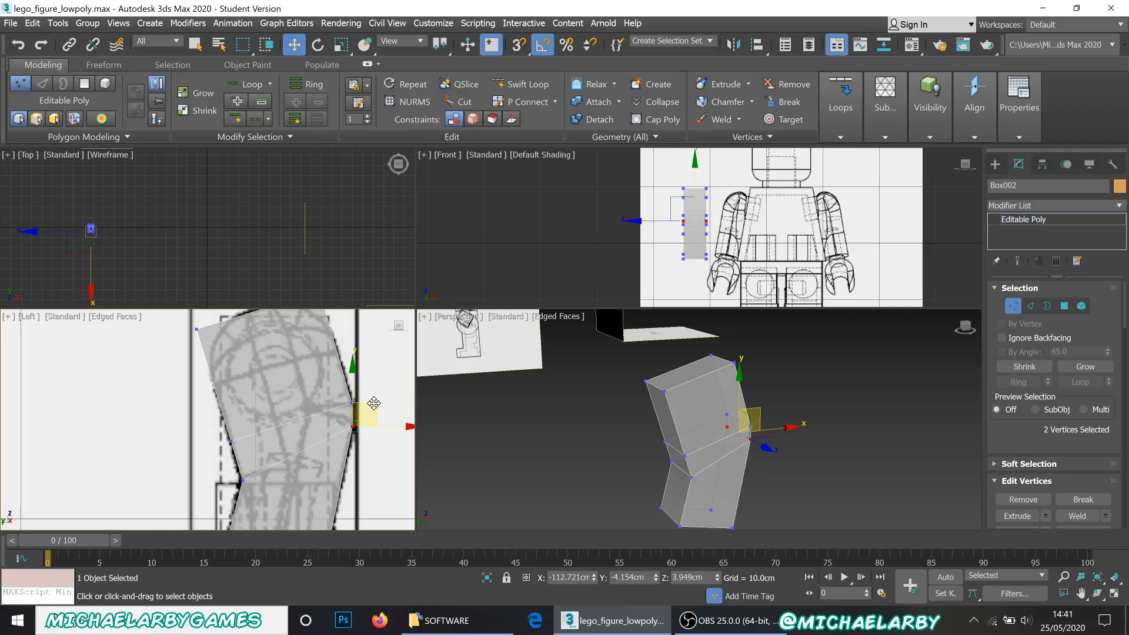
{"action": "left_click_drag", "start_coordinate": [374, 403], "coordinate": [377, 396]}
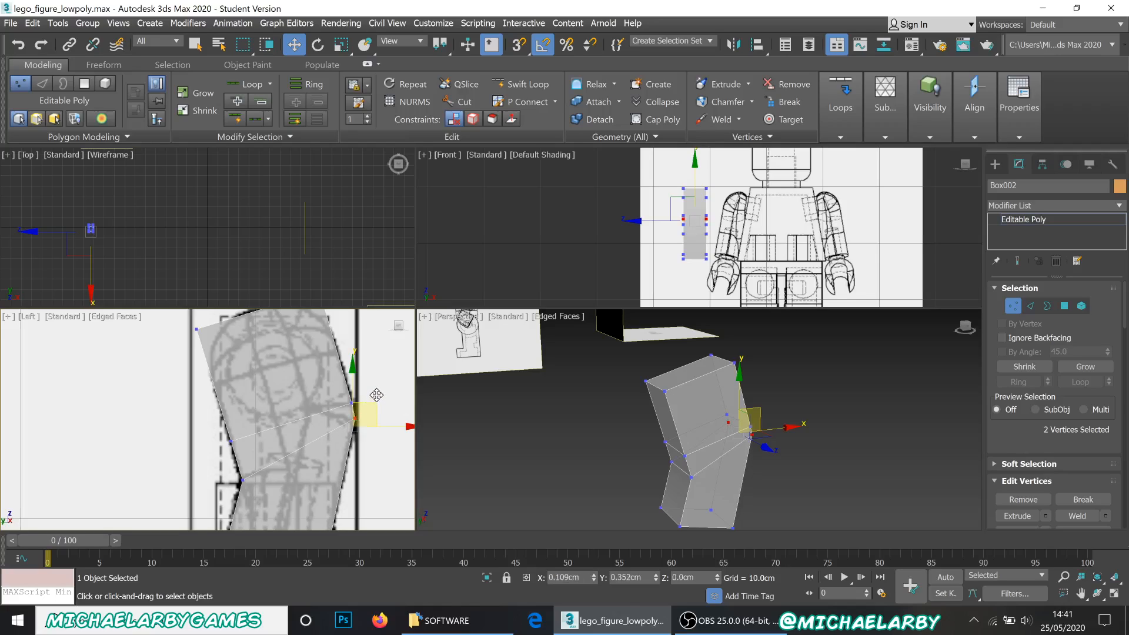
{"action": "left_click_drag", "start_coordinate": [375, 398], "coordinate": [376, 396]}
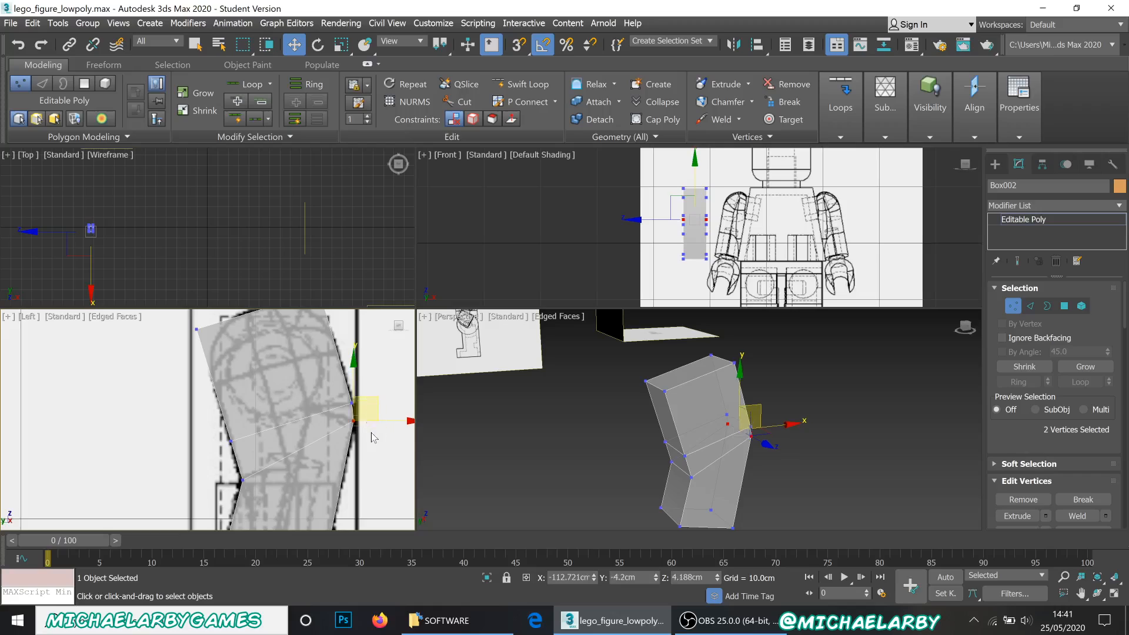
{"action": "scroll", "coordinate": [336, 361], "scroll_direction": "down", "scroll_amount": 3}
{"action": "scroll", "coordinate": [313, 414], "scroll_direction": "up", "scroll_amount": 1}
{"action": "middle_click_drag", "start_coordinate": [320, 417], "coordinate": [297, 436]}
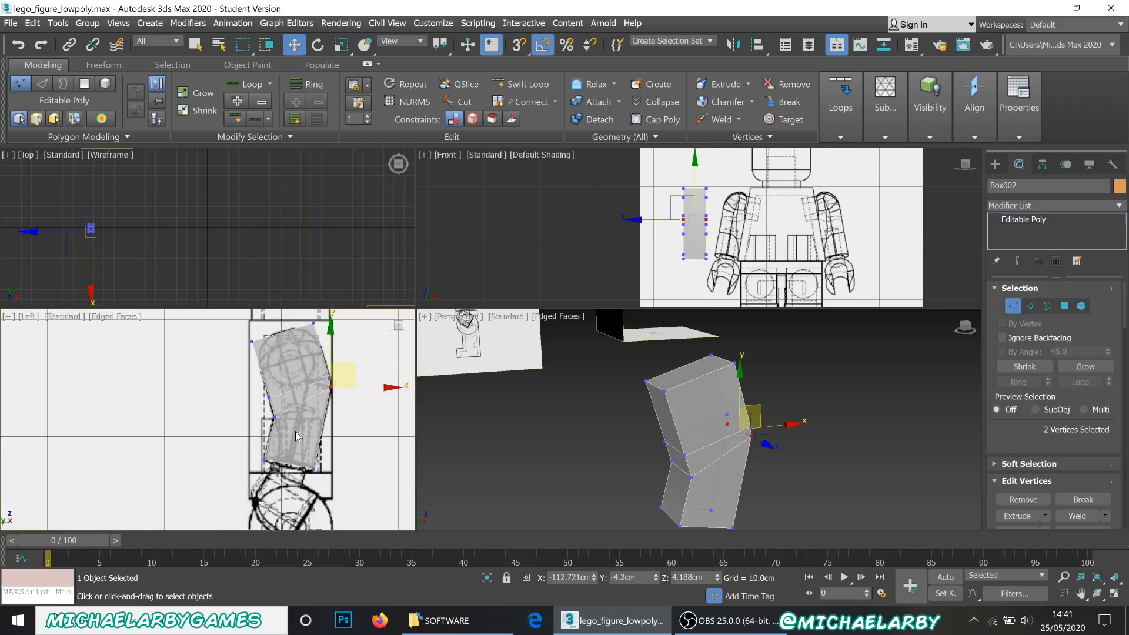
- Leave vertex editing and apply a TurboSmooth modifier to the whole arm
{"action": "middle_click_drag", "start_coordinate": [781, 419], "coordinate": [724, 445], "text": "alt"}
{"action": "scroll", "coordinate": [723, 442], "scroll_direction": "up", "scroll_amount": 3}
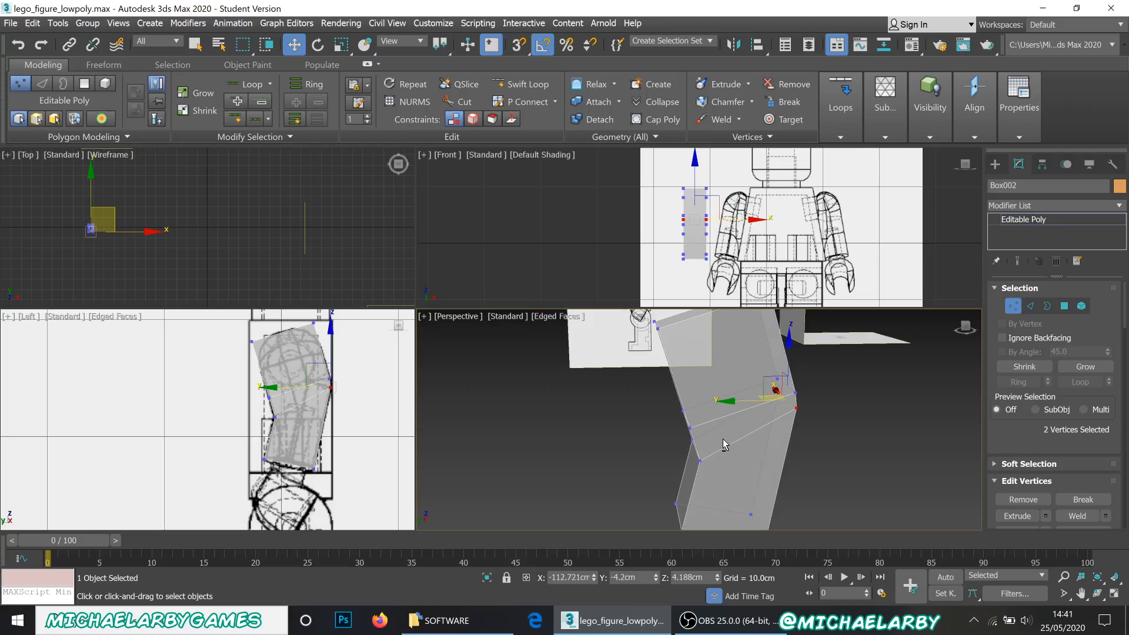
{"action": "key", "text": "1"}
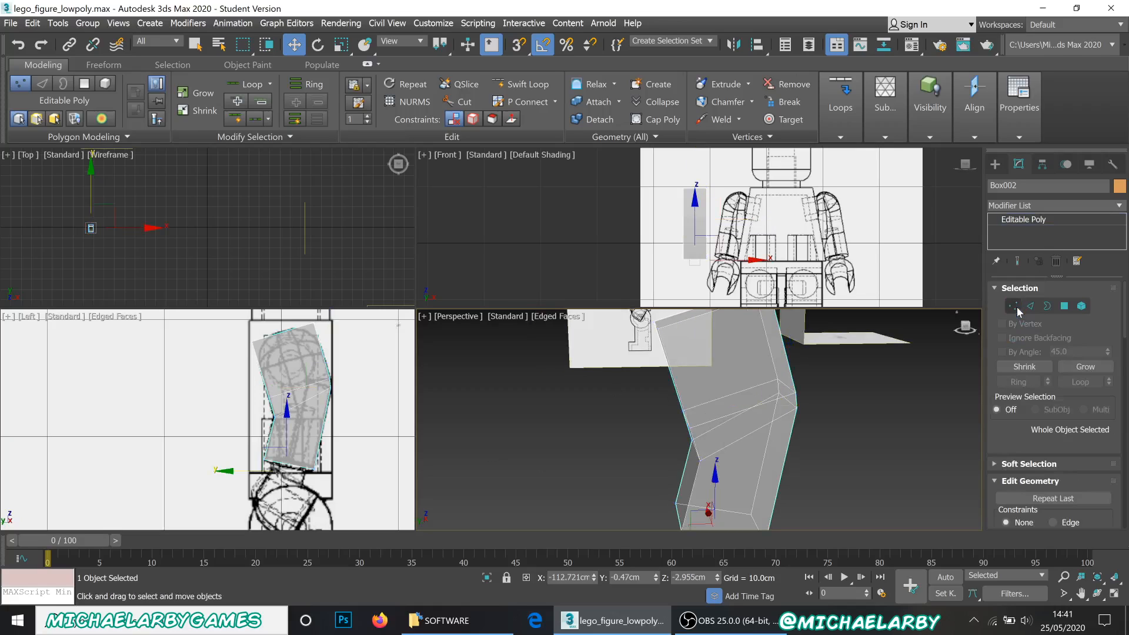
{"action": "scroll", "coordinate": [665, 435], "scroll_direction": "down", "scroll_amount": 3}
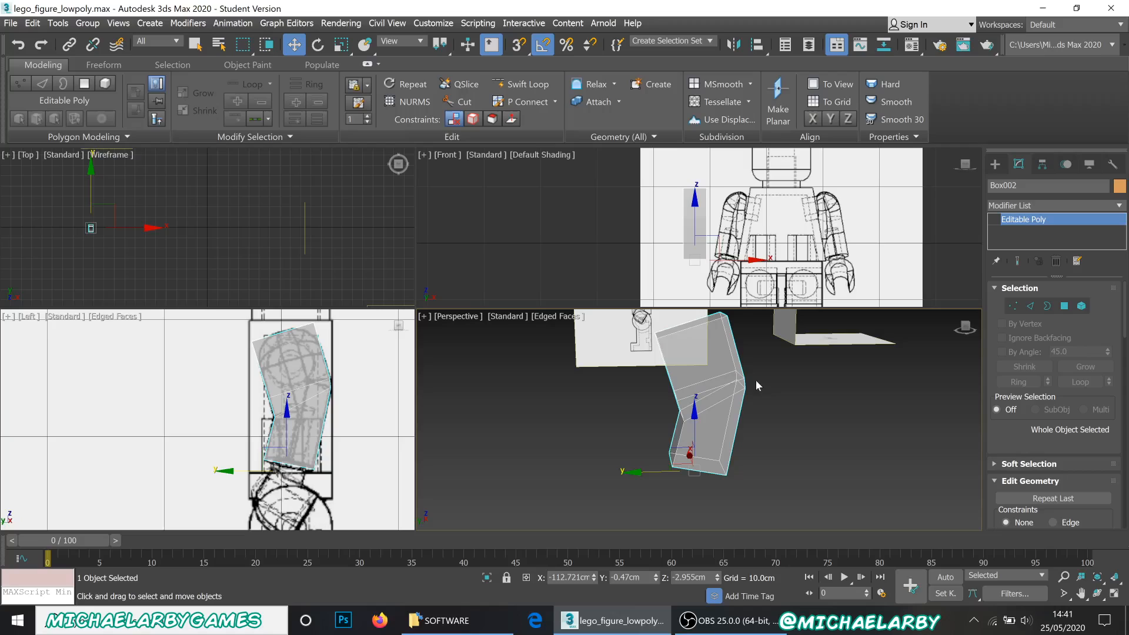
{"action": "left_click", "coordinate": [1121, 208]}
{"action": "left_click_drag", "start_coordinate": [1120, 277], "coordinate": [1119, 604]}
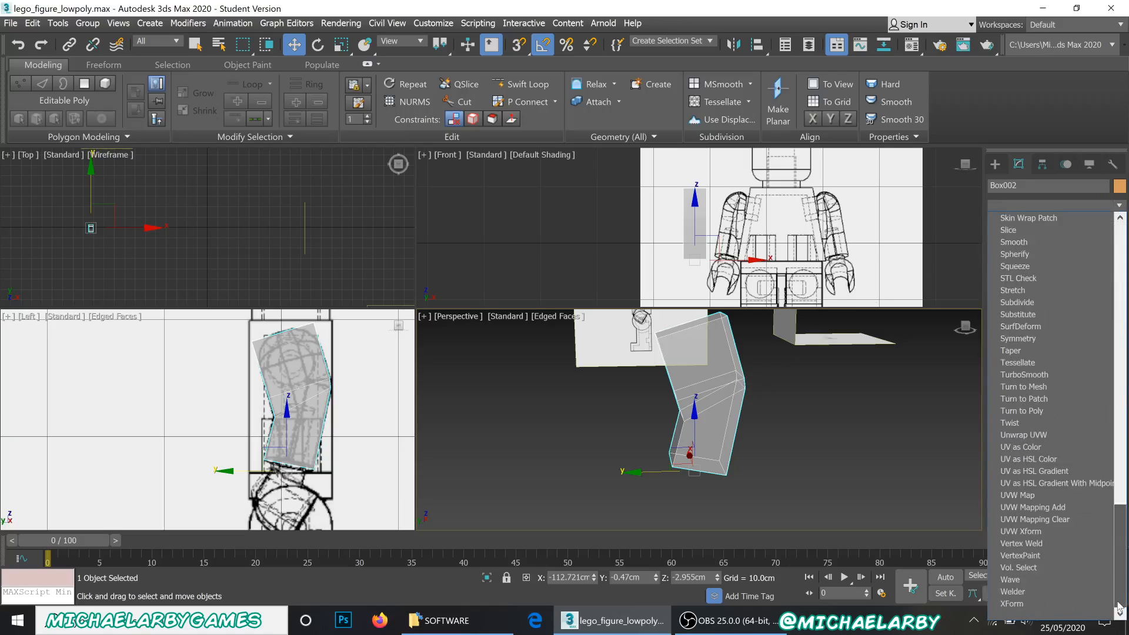
{"action": "left_click", "coordinate": [1024, 374]}
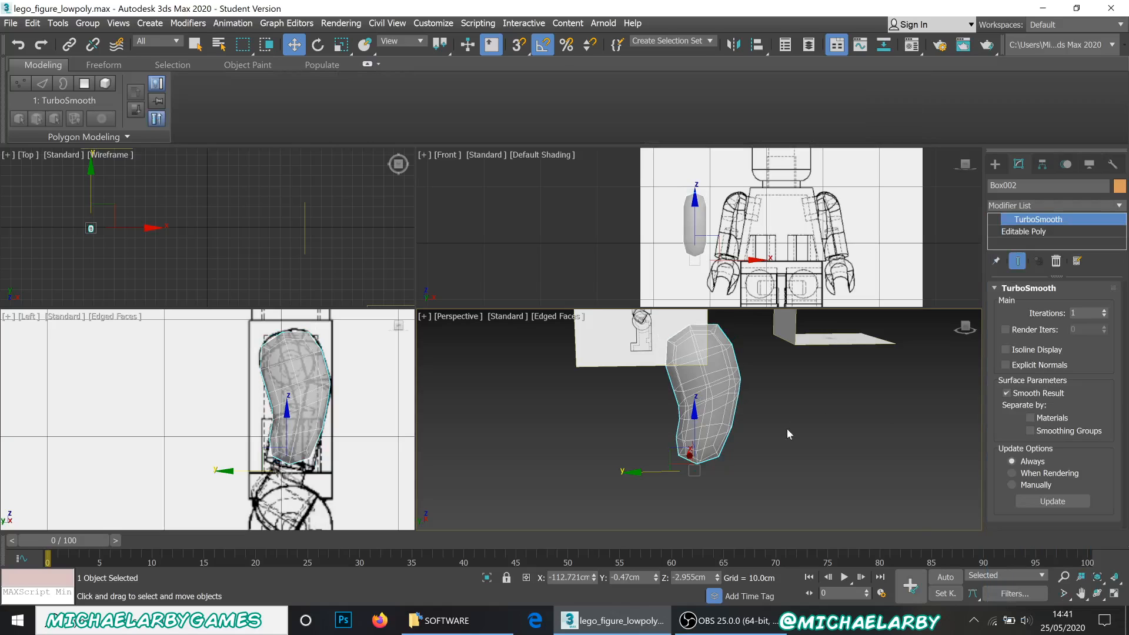
- Examine the smoothed arm from several angles in the Perspective view, checking its rounded shoulder and wrist ends
{"action": "left_click", "coordinate": [787, 434]}
{"action": "scroll", "coordinate": [719, 400], "scroll_direction": "up", "scroll_amount": 2}
{"action": "middle_click_drag", "start_coordinate": [703, 401], "coordinate": [553, 478], "text": "alt"}
{"action": "scroll", "coordinate": [553, 477], "scroll_direction": "down", "scroll_amount": 3}
{"action": "scroll", "coordinate": [600, 448], "scroll_direction": "up", "scroll_amount": 3}
{"action": "scroll", "coordinate": [725, 393], "scroll_direction": "down", "scroll_amount": 3}
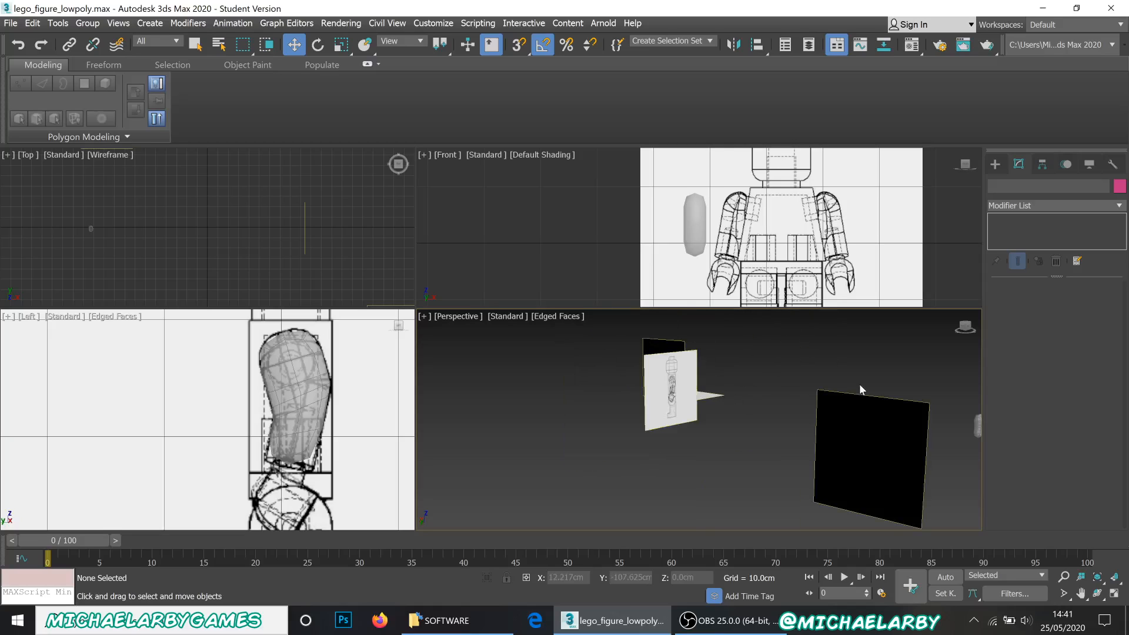
{"action": "middle_click_drag", "start_coordinate": [859, 383], "coordinate": [665, 434]}
{"action": "left_click", "coordinate": [784, 474]}
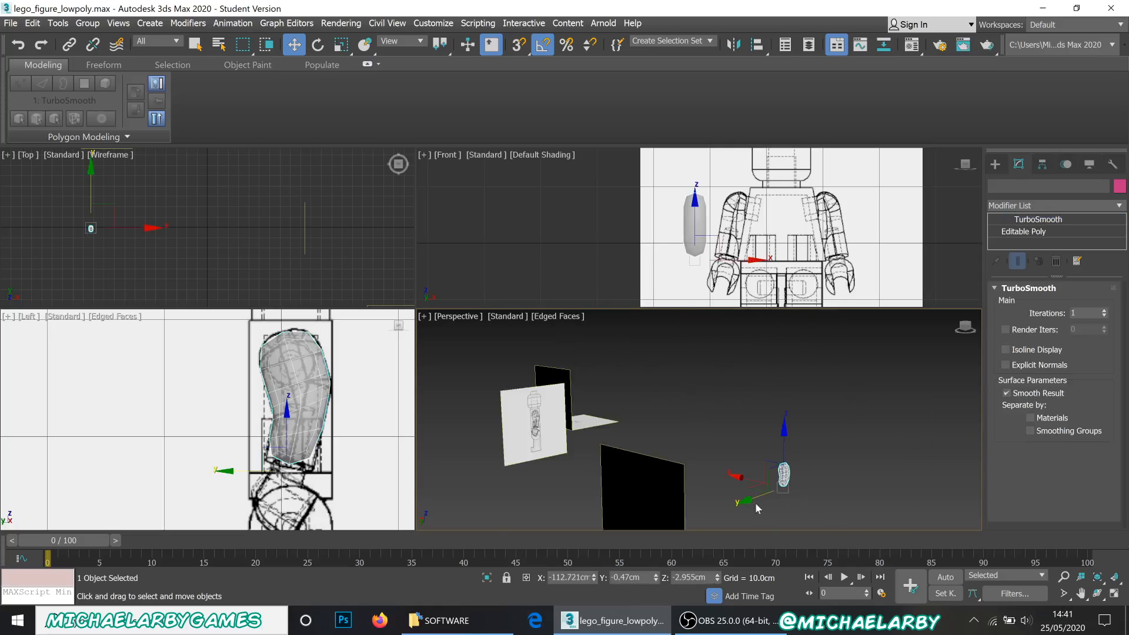
{"action": "key", "text": "z"}
{"action": "scroll", "coordinate": [757, 509], "scroll_direction": "down", "scroll_amount": 2}
{"action": "scroll", "coordinate": [680, 443], "scroll_direction": "up", "scroll_amount": 1}
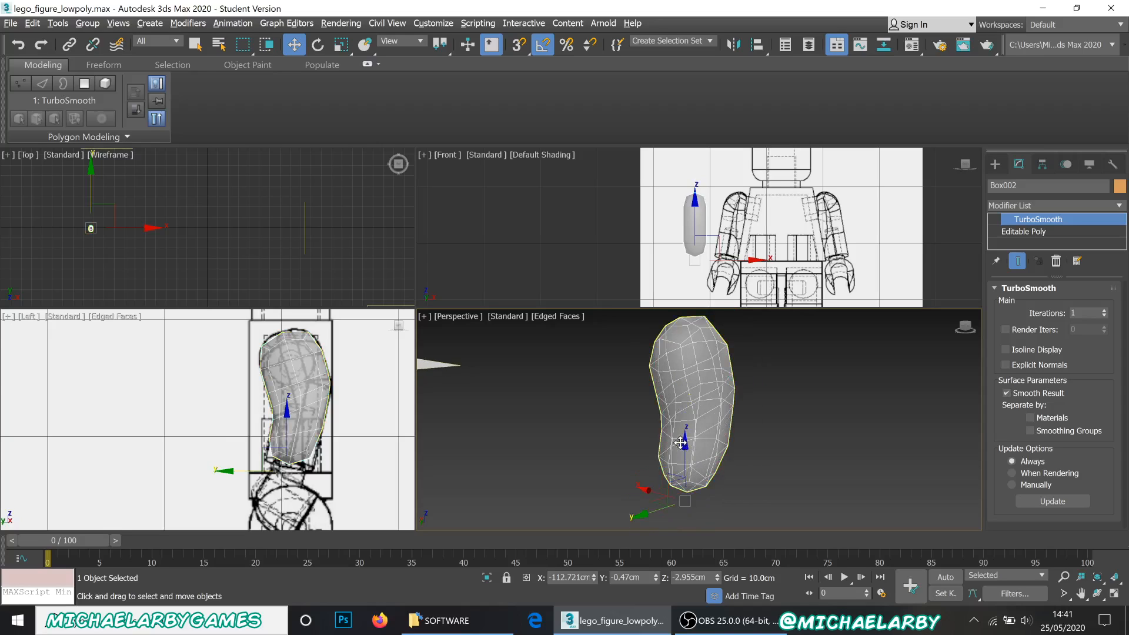
{"action": "mouse_move", "coordinate": [680, 442]}
{"action": "middle_mouse_down", "text": "alt"}
{"action": "mouse_move", "coordinate": [728, 426]}
{"action": "mouse_move", "coordinate": [760, 434]}
{"action": "mouse_move", "coordinate": [743, 449]}
{"action": "mouse_move", "coordinate": [656, 446]}
{"action": "mouse_move", "coordinate": [671, 436]}
{"action": "middle_mouse_up", "text": "alt"}
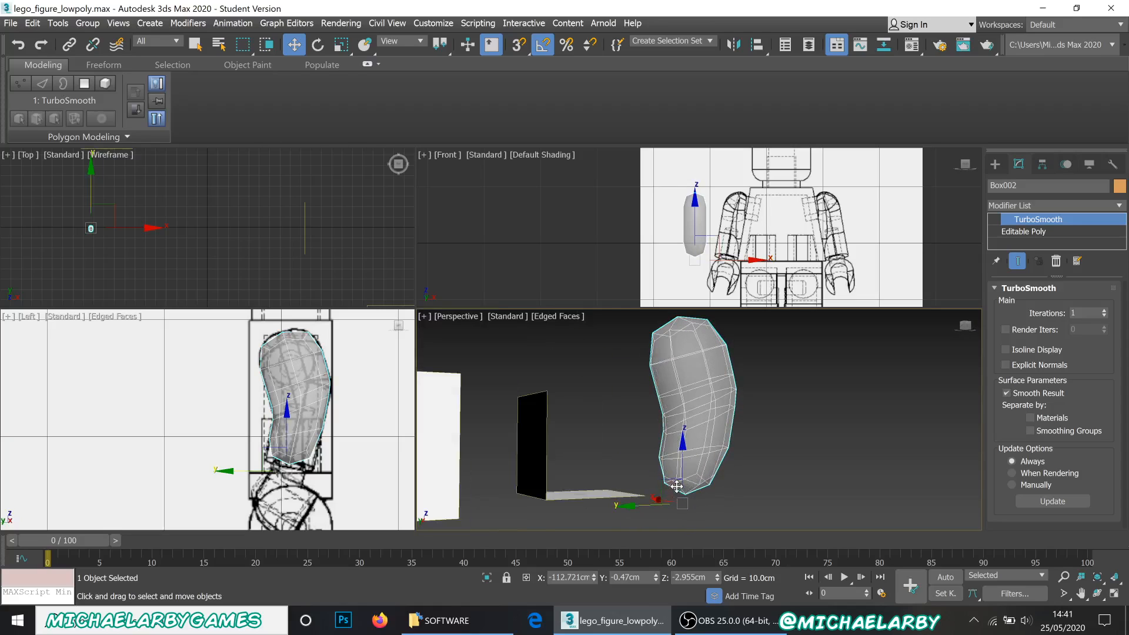
{"action": "middle_click_drag", "start_coordinate": [676, 416], "coordinate": [734, 421], "text": "alt"}
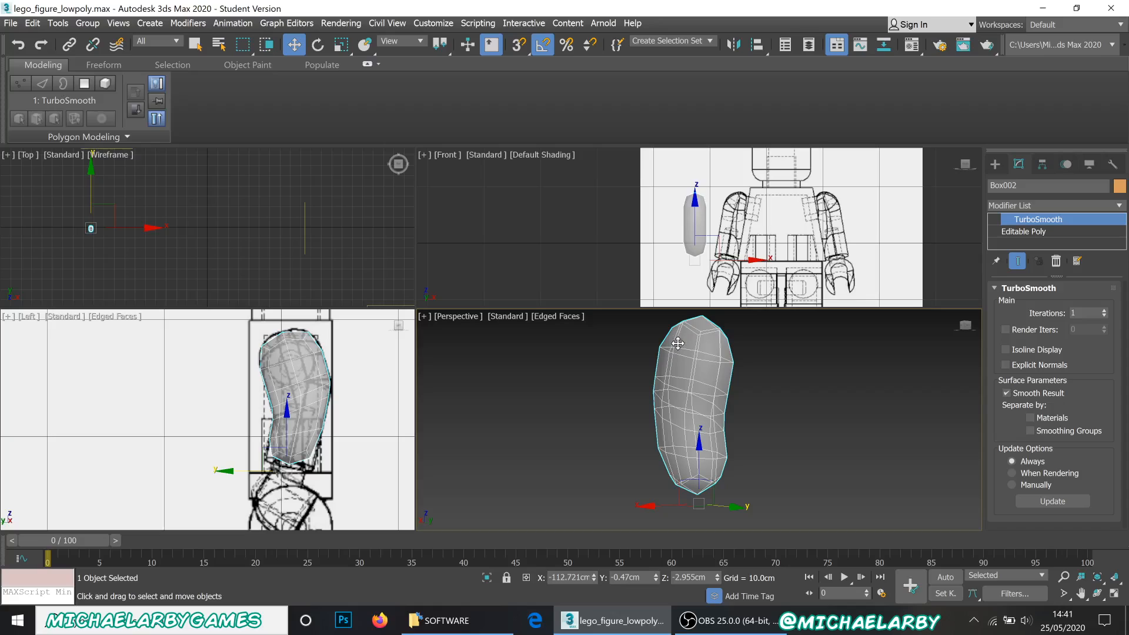
{"action": "middle_click_drag", "start_coordinate": [694, 379], "coordinate": [735, 345], "text": "alt"}
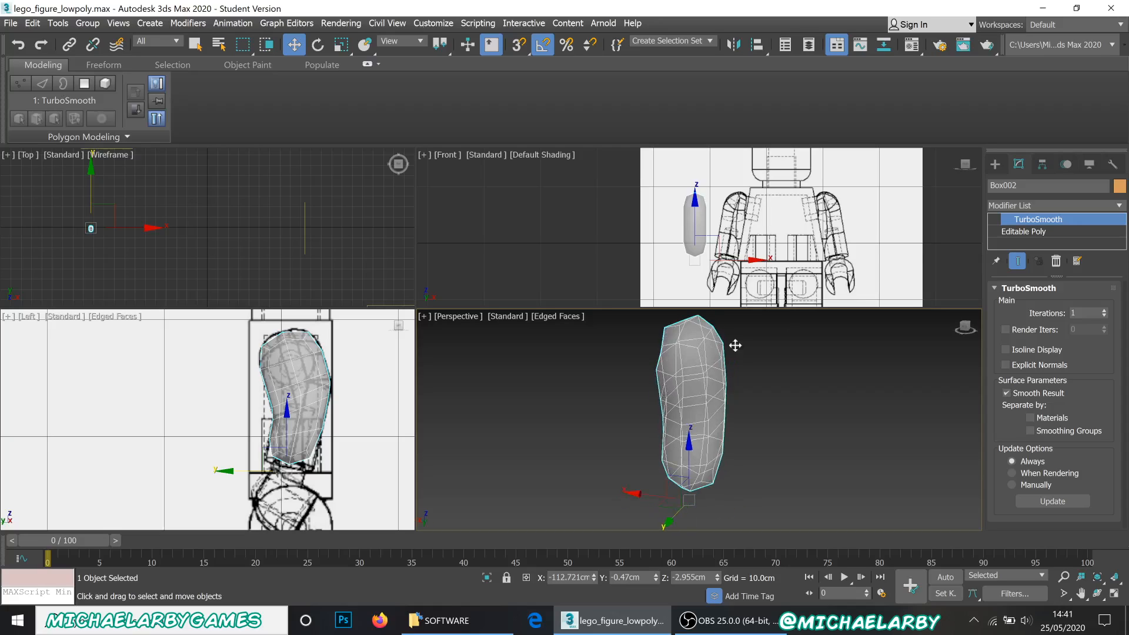
- Raise the crease of the four edges bordering the arm's wrist end face at the Editable Poly edge level
{"action": "left_click", "coordinate": [1034, 234]}
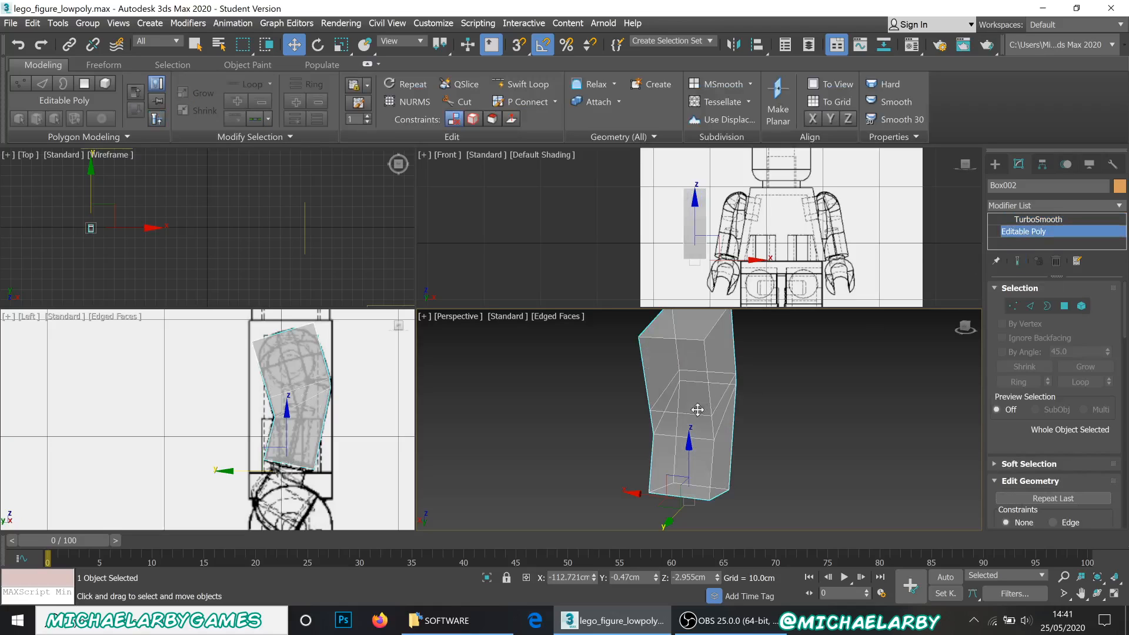
{"action": "middle_click_drag", "start_coordinate": [696, 409], "coordinate": [635, 381]}
{"action": "middle_click_drag", "start_coordinate": [644, 450], "coordinate": [649, 399], "text": "alt"}
{"action": "scroll", "coordinate": [650, 398], "scroll_direction": "up", "scroll_amount": 3}
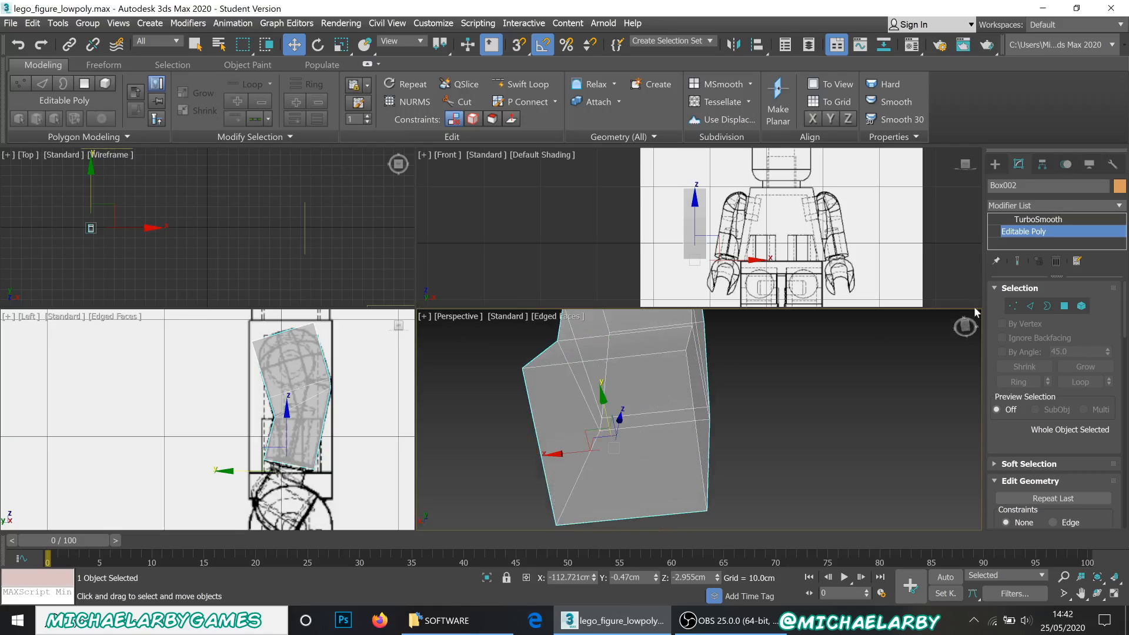
{"action": "left_click", "coordinate": [1030, 306]}
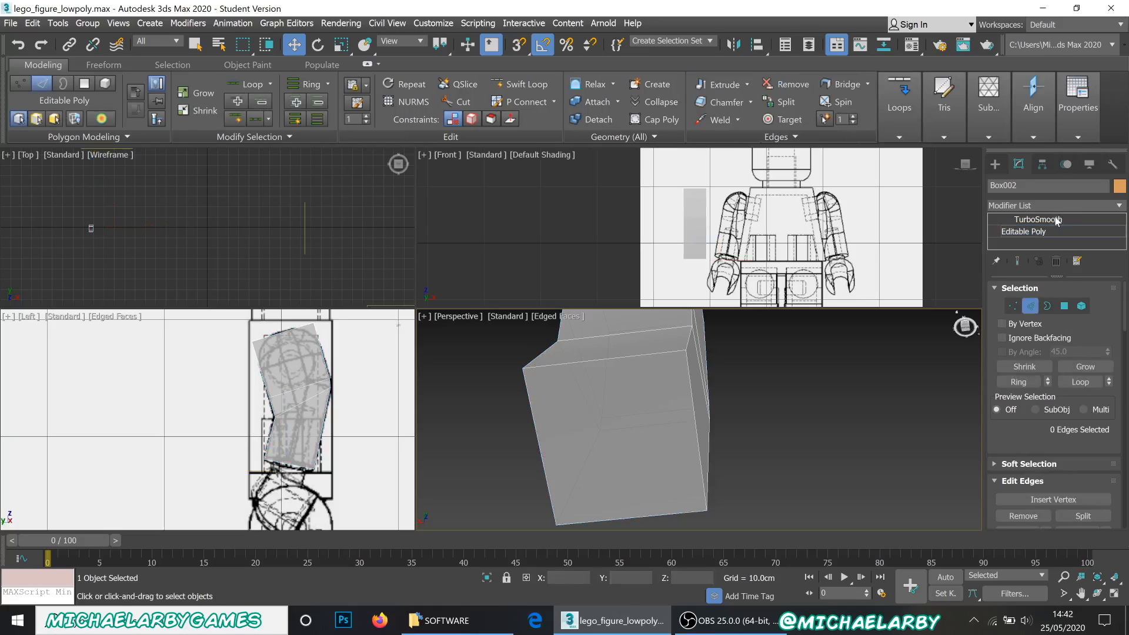
{"action": "scroll", "coordinate": [673, 376], "scroll_direction": "down", "scroll_amount": 2}
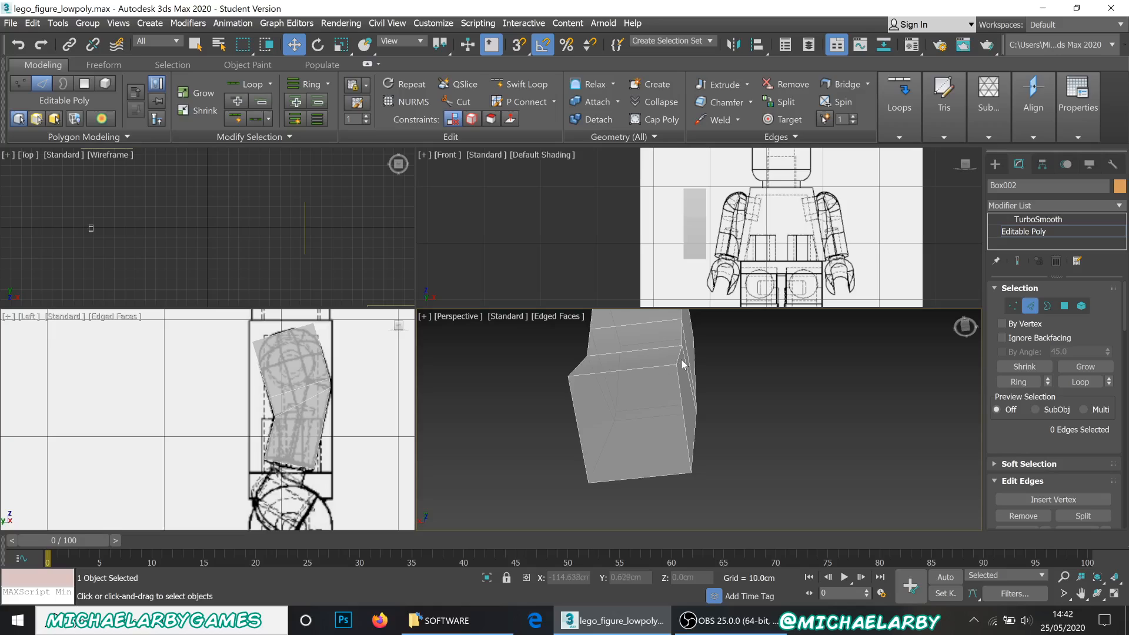
{"action": "scroll", "coordinate": [683, 364], "scroll_direction": "down", "scroll_amount": 2}
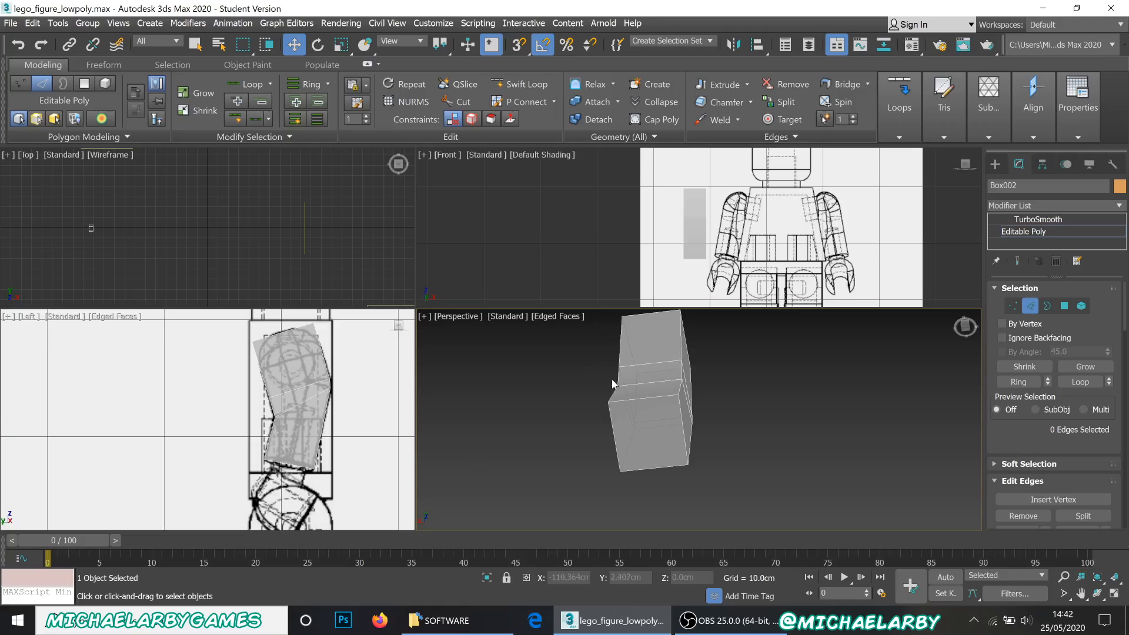
{"action": "scroll", "coordinate": [613, 384], "scroll_direction": "up", "scroll_amount": 3}
{"action": "scroll", "coordinate": [662, 407], "scroll_direction": "up", "scroll_amount": 1}
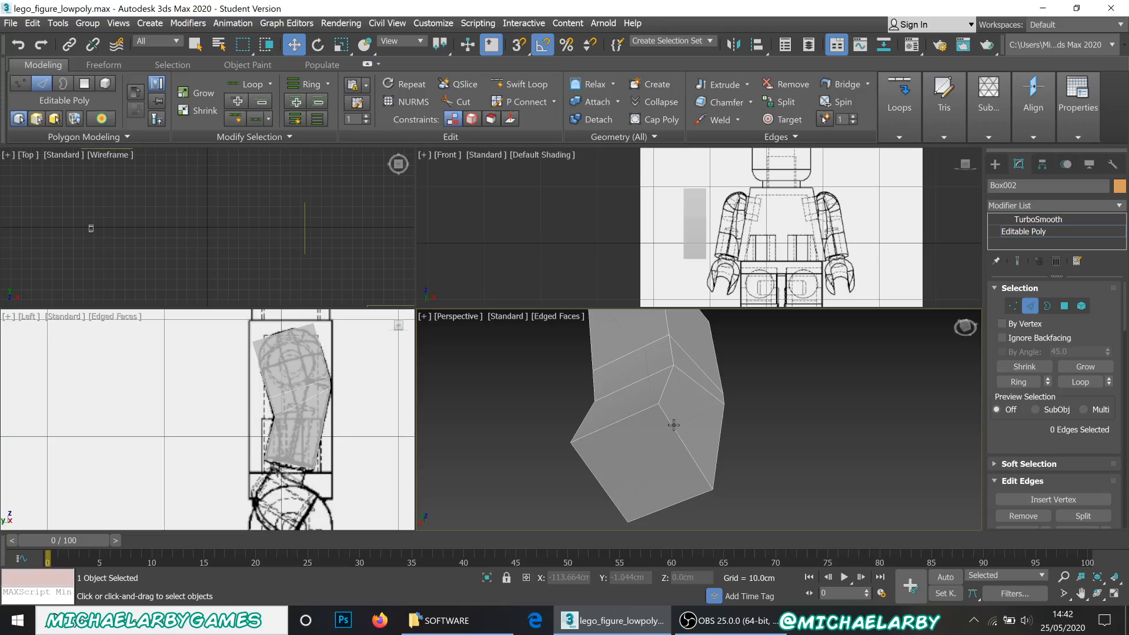
{"action": "left_click", "coordinate": [674, 427]}
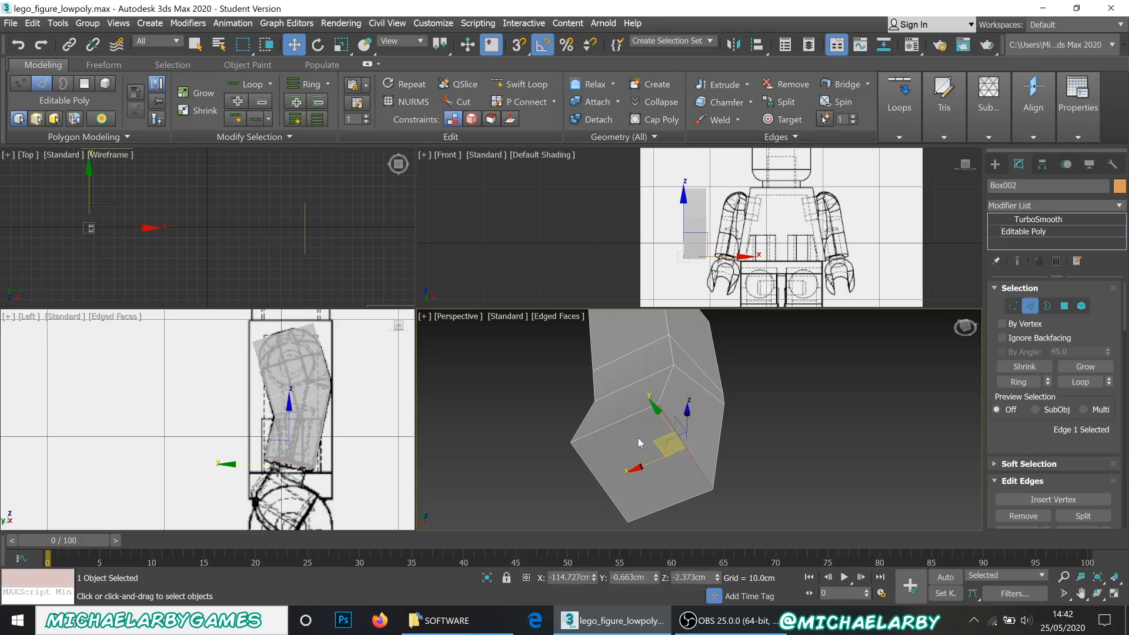
{"action": "left_click", "coordinate": [612, 419], "text": "ctrl"}
{"action": "left_click", "coordinate": [604, 496], "text": "ctrl"}
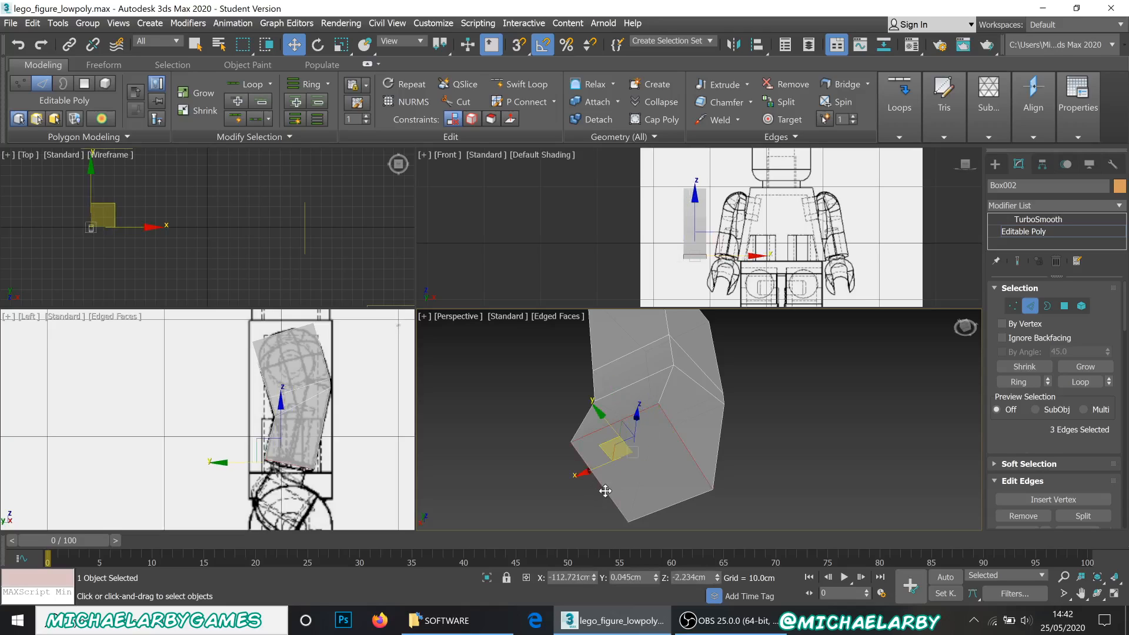
{"action": "left_click", "coordinate": [663, 508], "text": "ctrl"}
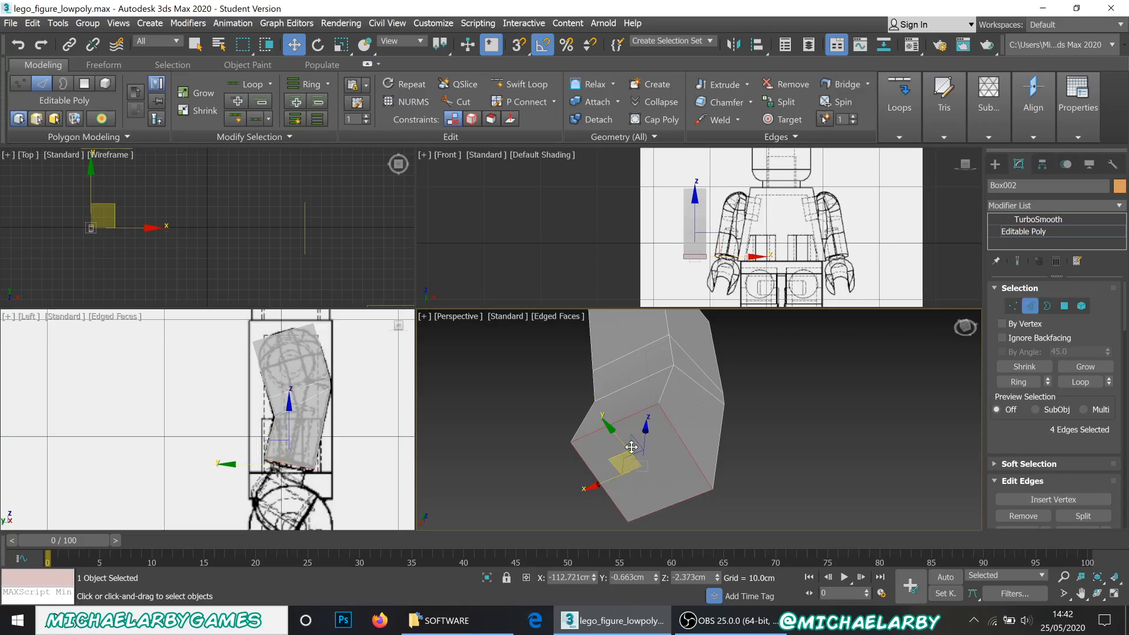
{"action": "scroll", "coordinate": [1067, 371], "scroll_direction": "down", "scroll_amount": 8}
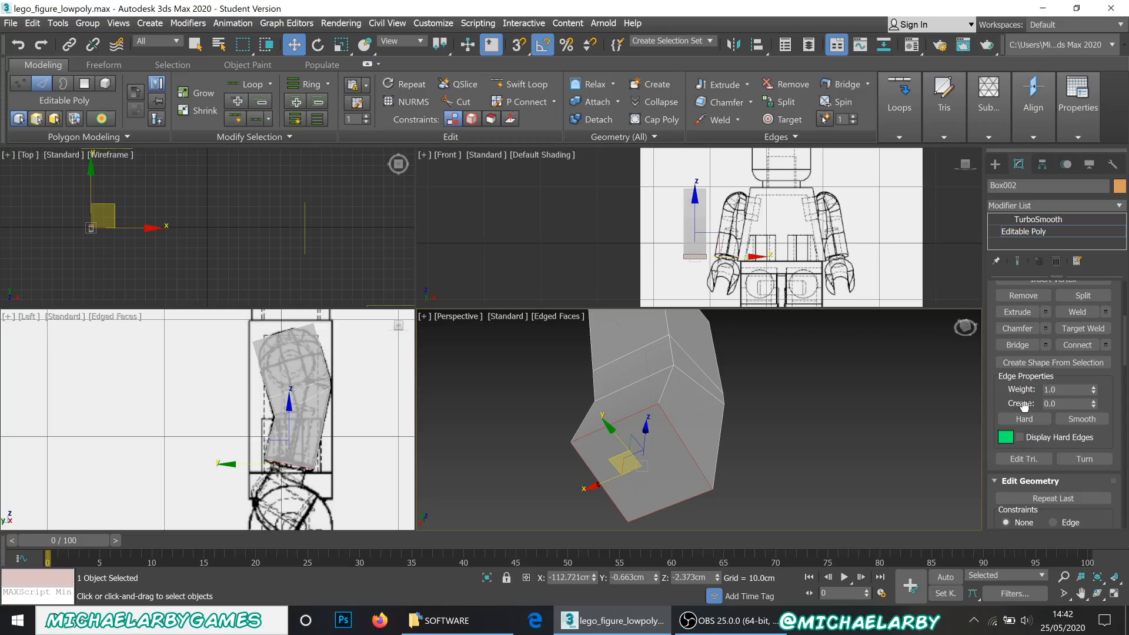
{"action": "left_click_drag", "start_coordinate": [1095, 387], "coordinate": [1107, 310]}
{"action": "left_click", "coordinate": [782, 436]}
{"action": "middle_click_drag", "start_coordinate": [729, 439], "coordinate": [708, 420], "text": "alt"}
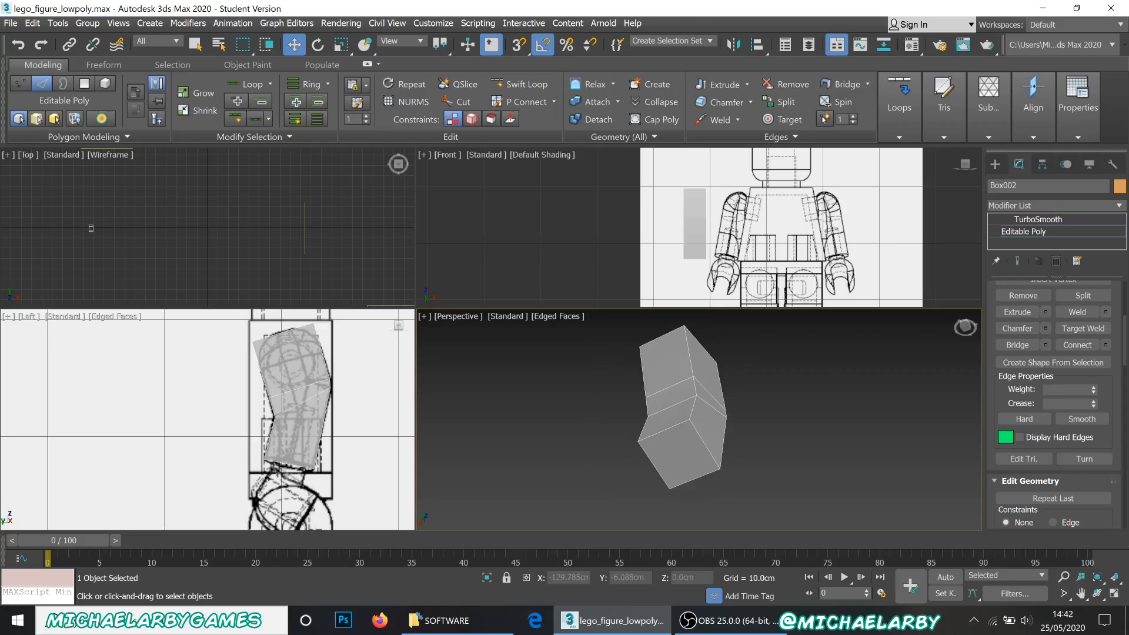
- Return to the TurboSmooth level and turn off see-through display so the smoothed arm shows solid
{"action": "left_click", "coordinate": [1085, 220]}
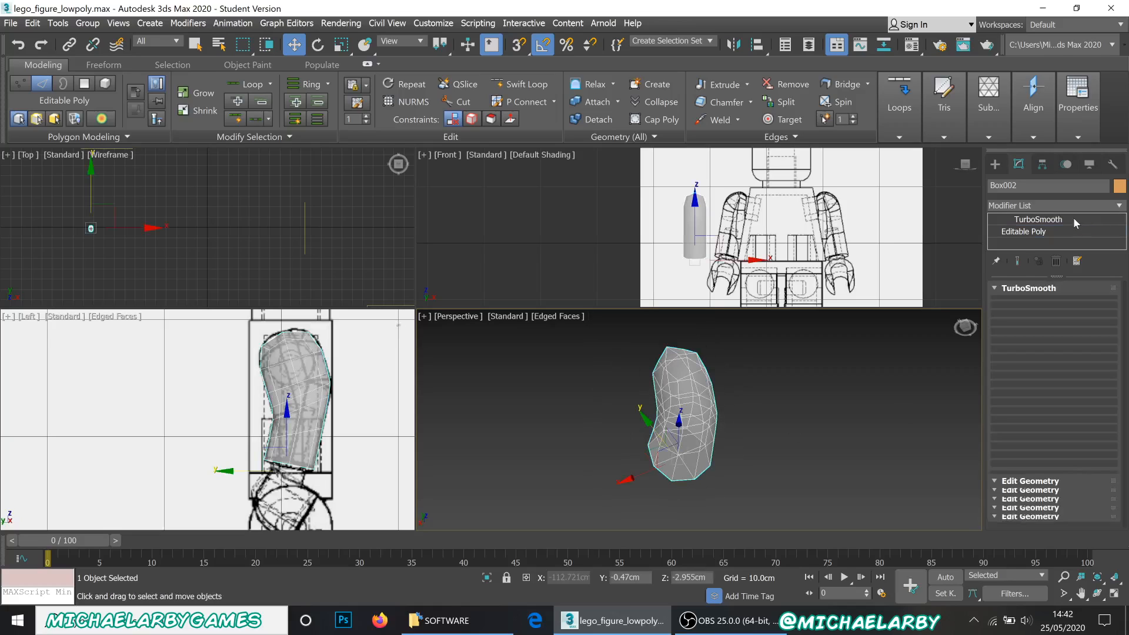
{"action": "scroll", "coordinate": [714, 436], "scroll_direction": "up", "scroll_amount": 2}
{"action": "middle_click_drag", "start_coordinate": [714, 436], "coordinate": [789, 419], "text": "alt"}
{"action": "key", "text": "alt+x"}
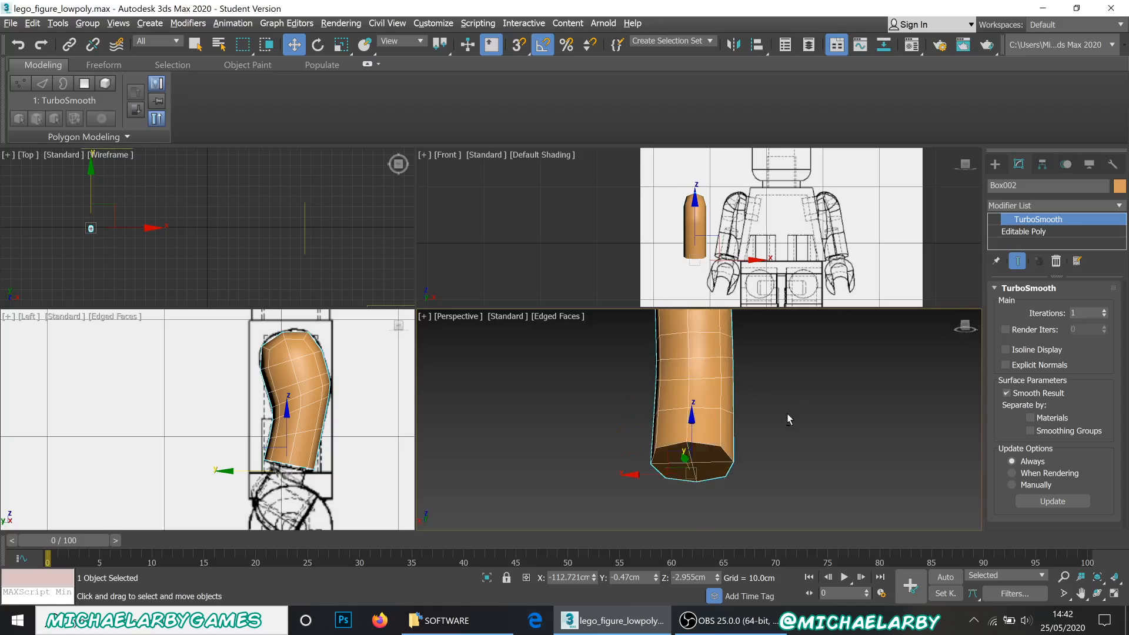
{"action": "middle_click_drag", "start_coordinate": [750, 462], "coordinate": [710, 391], "text": "alt"}
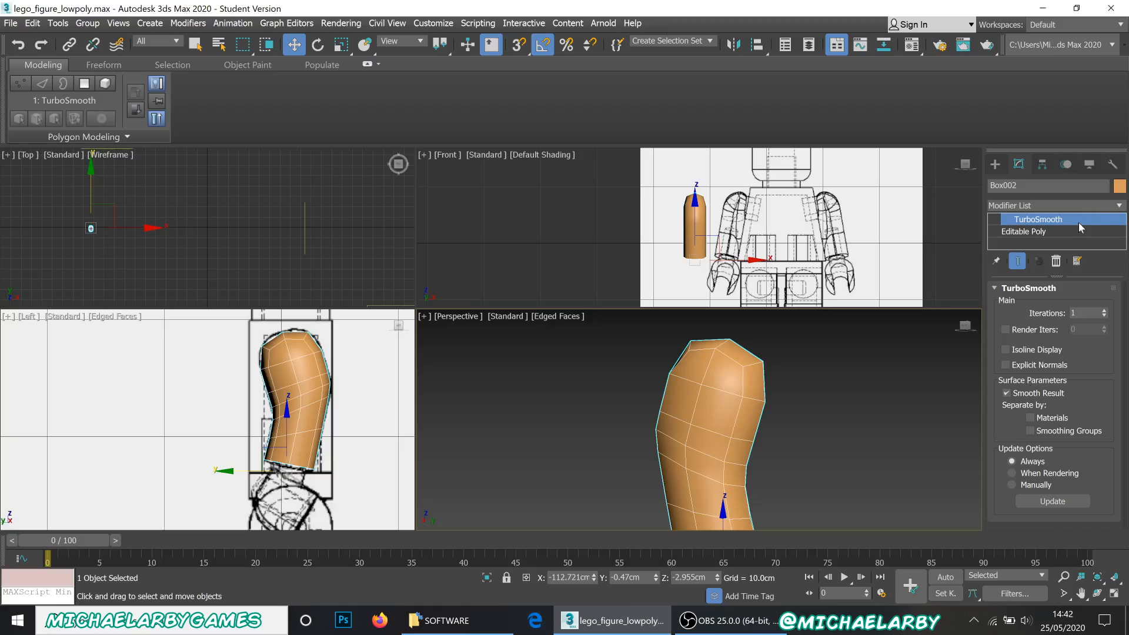
- Raise the crease of the four edges around the upper arm polygon facing the torso, and return to the TurboSmooth level
{"action": "left_click", "coordinate": [1068, 237]}
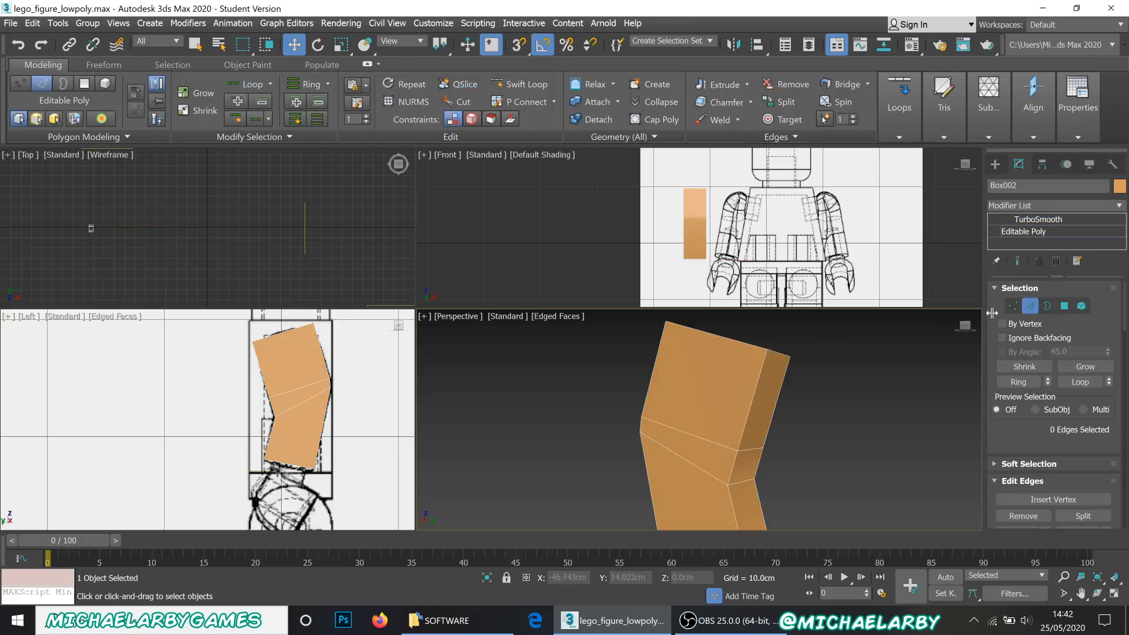
{"action": "left_click", "coordinate": [1064, 306]}
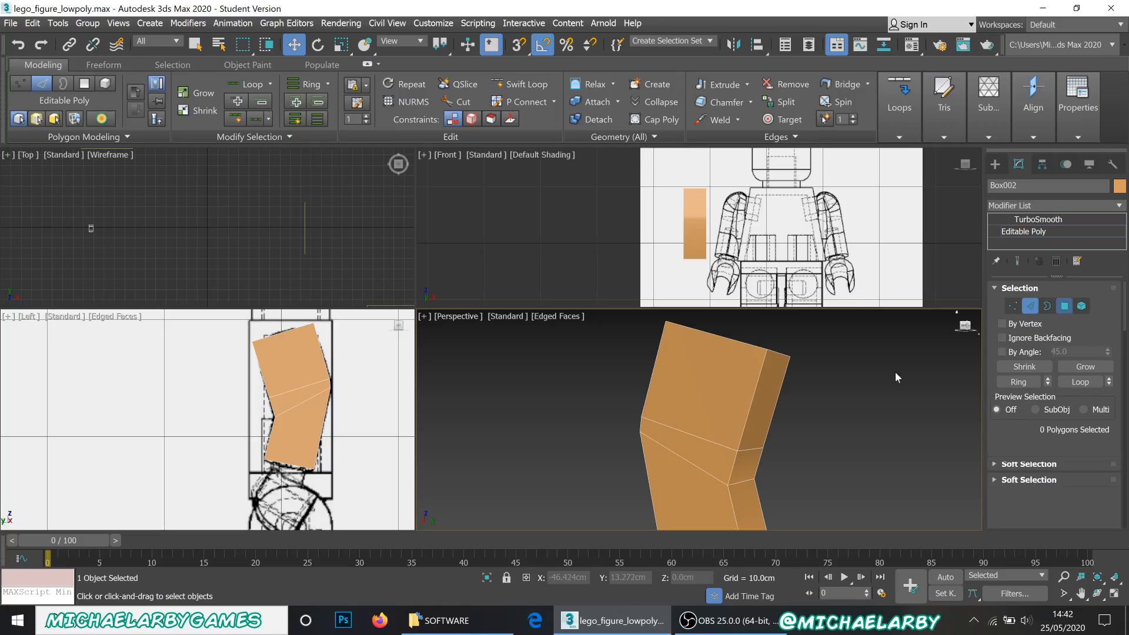
{"action": "left_click", "coordinate": [698, 416]}
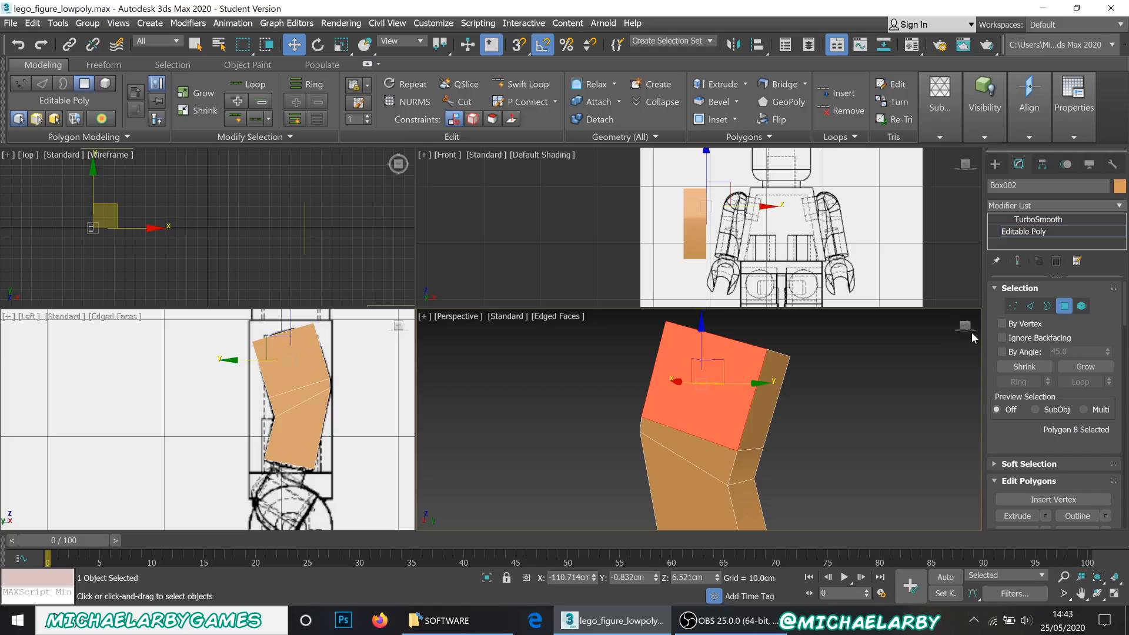
{"action": "left_click", "coordinate": [1030, 306]}
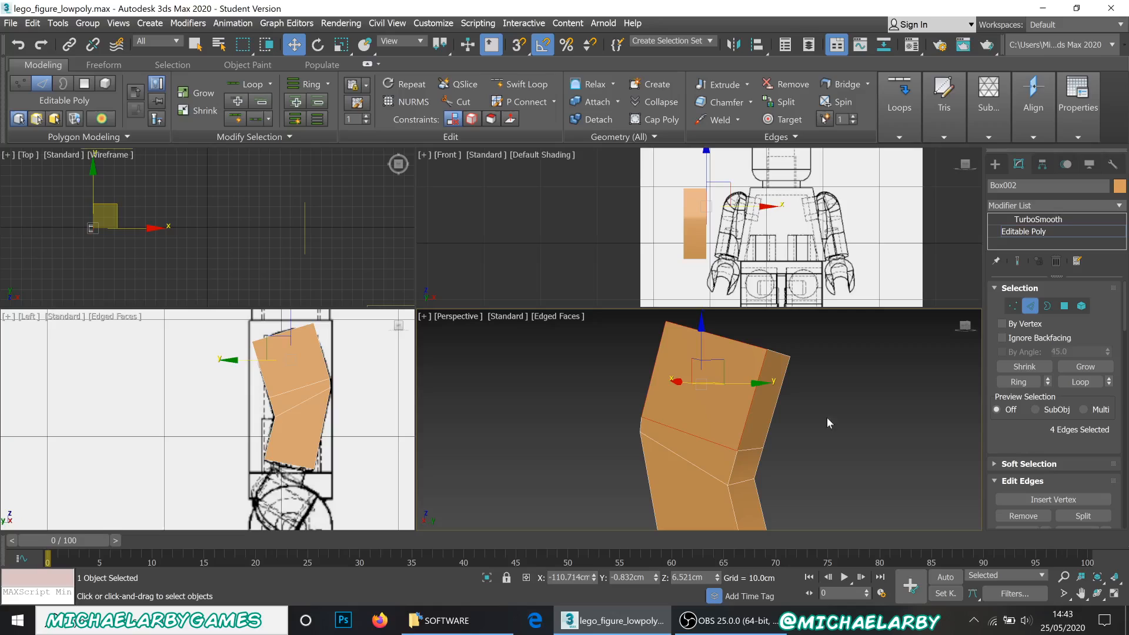
{"action": "scroll", "coordinate": [1044, 406], "scroll_direction": "down", "scroll_amount": 5}
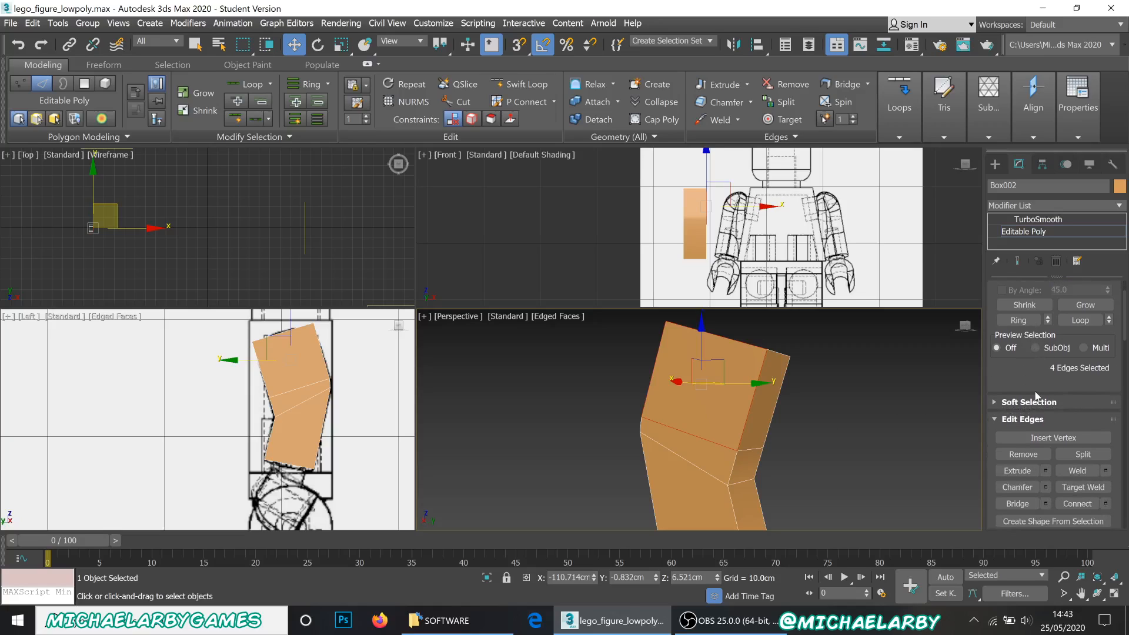
{"action": "scroll", "coordinate": [1034, 388], "scroll_direction": "down", "scroll_amount": 4}
{"action": "scroll", "coordinate": [1034, 388], "scroll_direction": "up", "scroll_amount": 7}
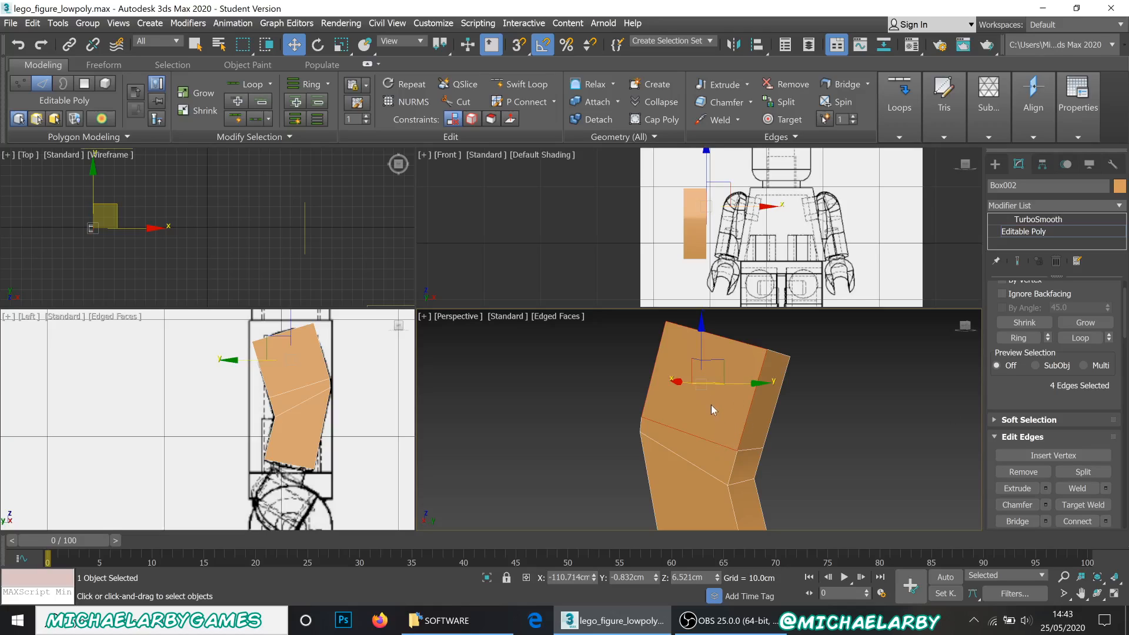
{"action": "scroll", "coordinate": [1086, 378], "scroll_direction": "down", "scroll_amount": 7}
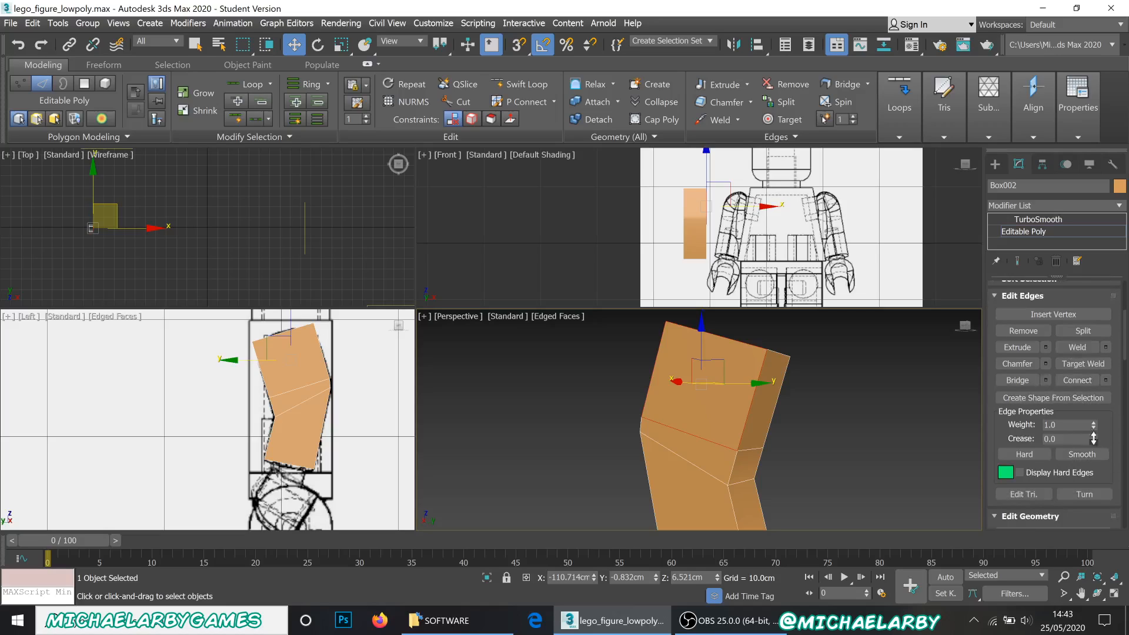
{"action": "left_click_drag", "start_coordinate": [1094, 438], "coordinate": [1094, 423]}
{"action": "double_click", "coordinate": [1058, 439]}
{"action": "left_click", "coordinate": [1039, 220]}
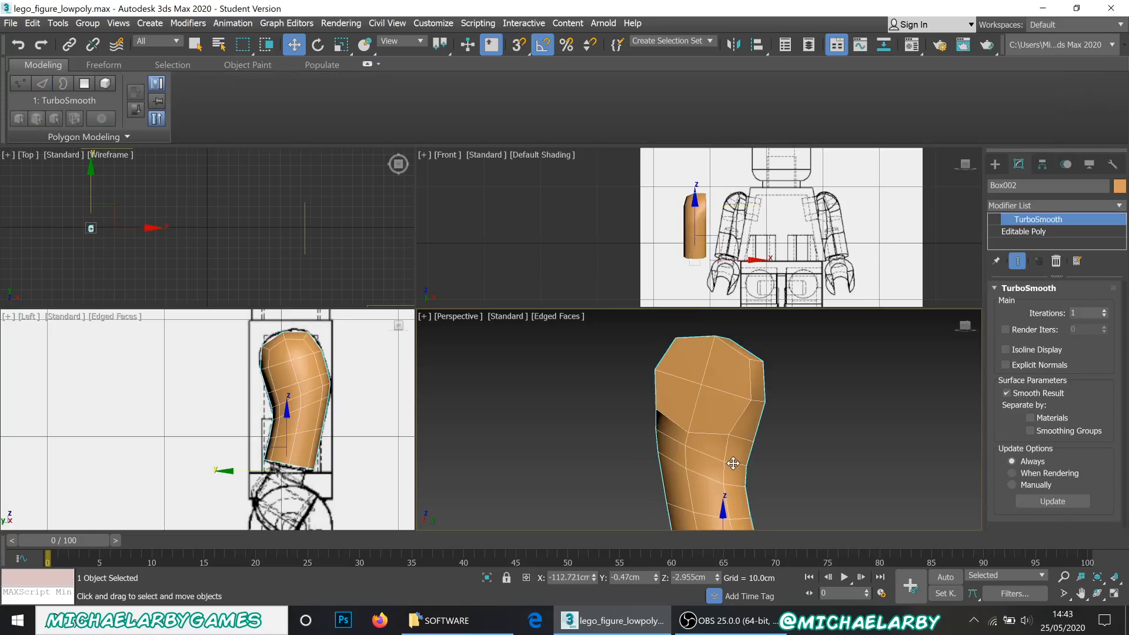
- Check the creased shoulder face and wrist end from several angles and set the TurboSmooth iterations to 2
{"action": "middle_click_drag", "start_coordinate": [748, 421], "coordinate": [674, 398], "text": "alt"}
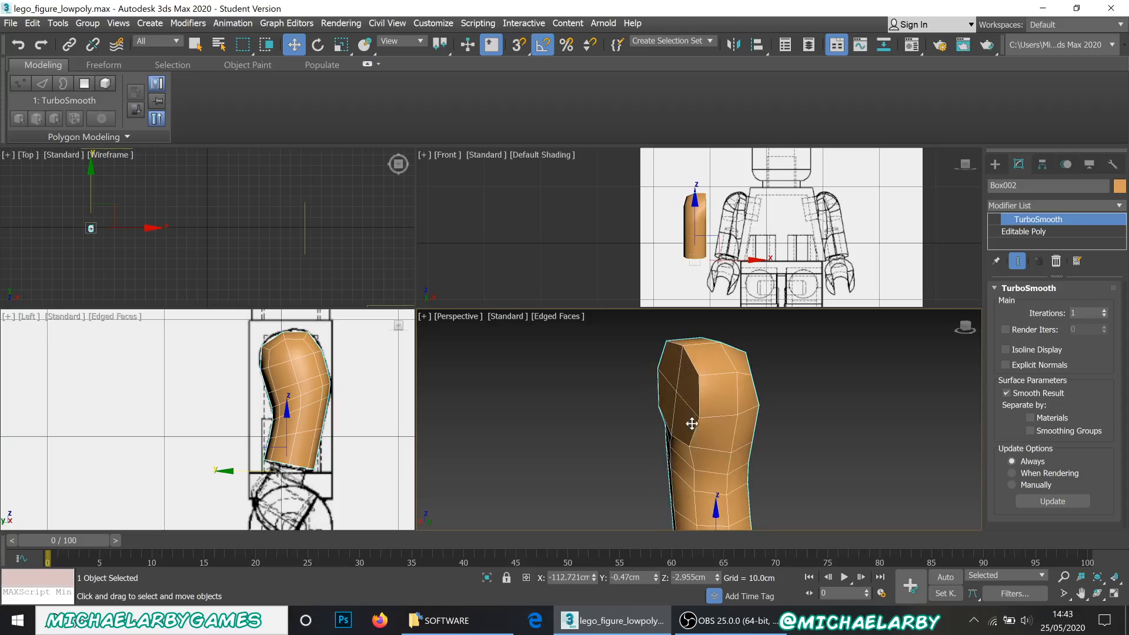
{"action": "mouse_move", "coordinate": [711, 431]}
{"action": "middle_mouse_down", "text": "alt"}
{"action": "mouse_move", "coordinate": [703, 426]}
{"action": "mouse_move", "coordinate": [729, 431]}
{"action": "mouse_move", "coordinate": [668, 421]}
{"action": "mouse_move", "coordinate": [682, 412]}
{"action": "mouse_move", "coordinate": [698, 424]}
{"action": "middle_mouse_up", "text": "alt"}
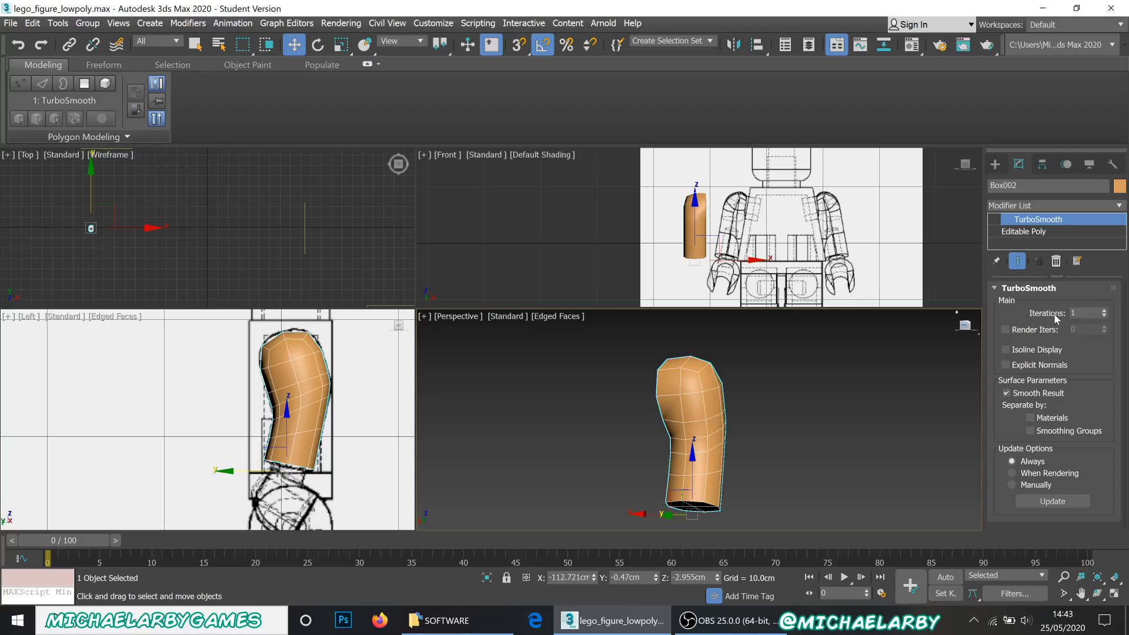
{"action": "scroll", "coordinate": [695, 420], "scroll_direction": "up", "scroll_amount": 3}
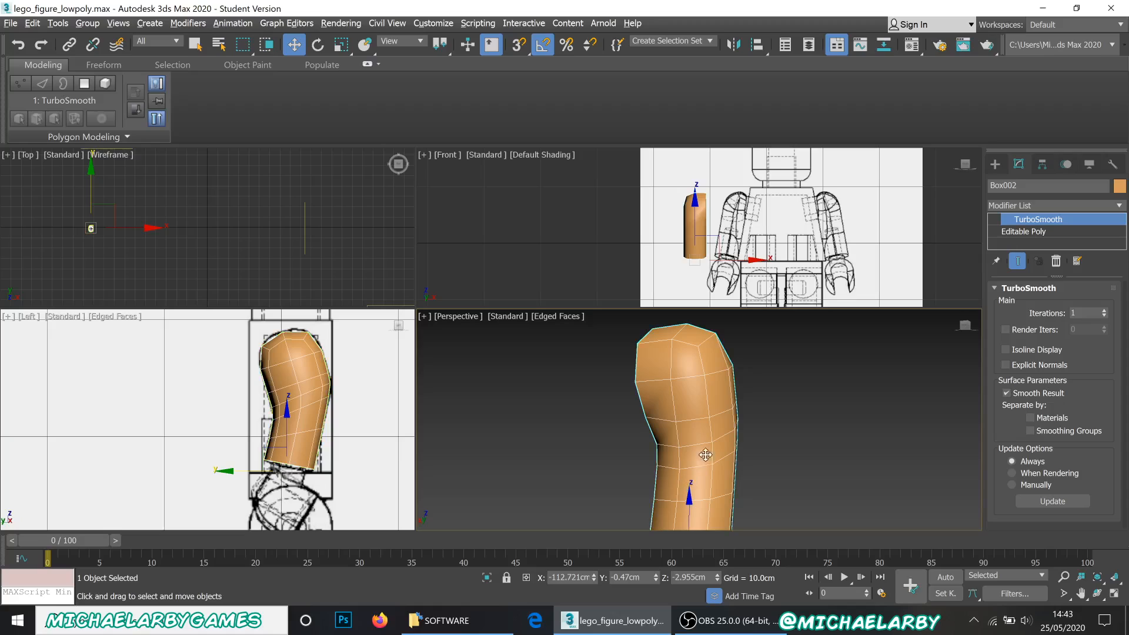
{"action": "middle_click_drag", "start_coordinate": [706, 456], "coordinate": [711, 415], "text": "alt"}
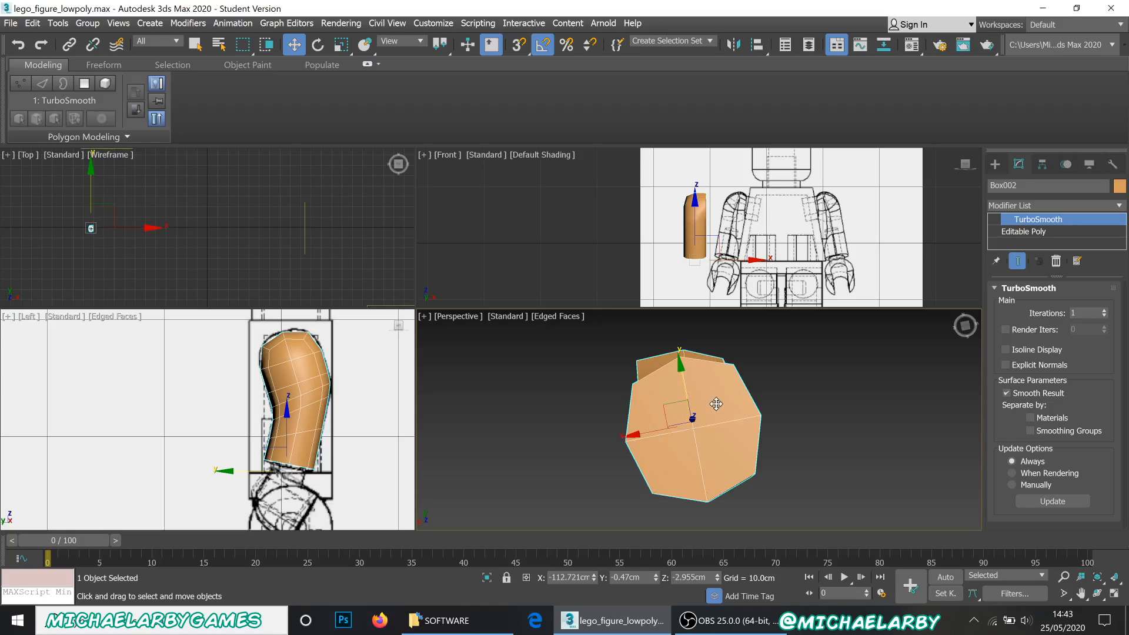
{"action": "left_click", "coordinate": [1105, 311]}
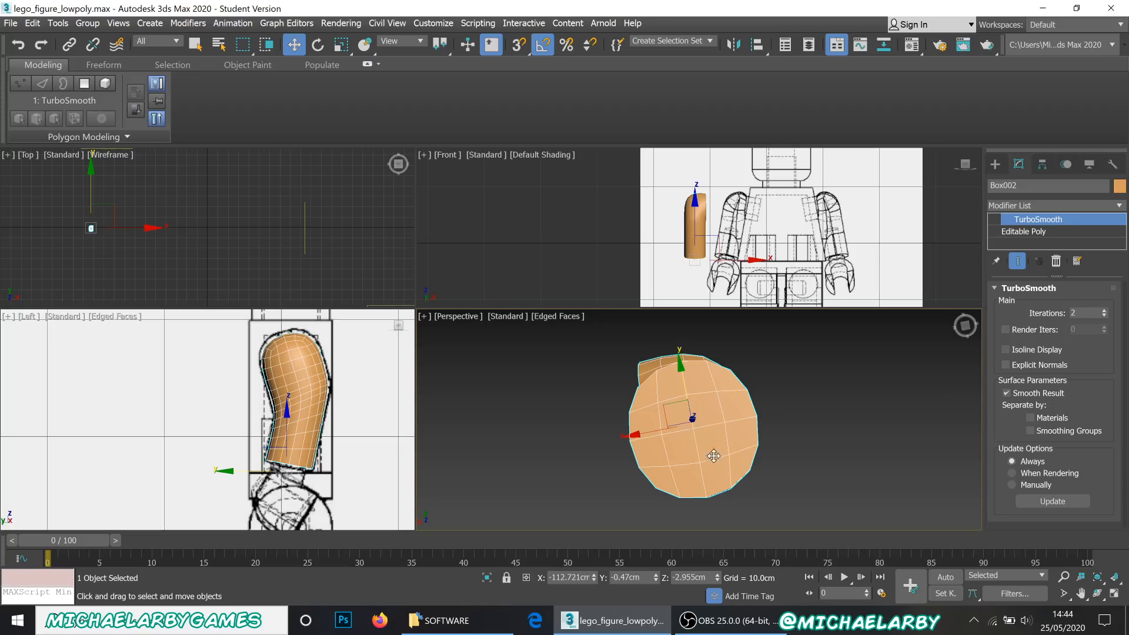
- Examine the smoother arm in the Perspective view, checking the round wrist end, flat shoulder face and side profile
{"action": "scroll", "coordinate": [706, 398], "scroll_direction": "down", "scroll_amount": 1}
{"action": "scroll", "coordinate": [702, 393], "scroll_direction": "up", "scroll_amount": 1}
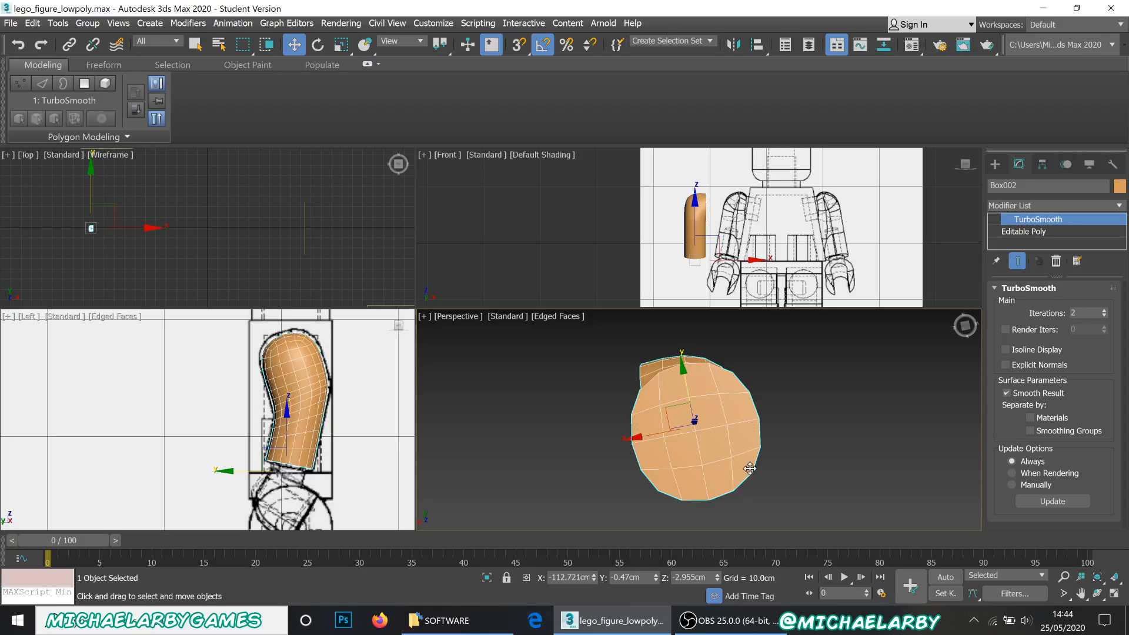
{"action": "middle_click_drag", "start_coordinate": [765, 368], "coordinate": [735, 416], "text": "alt"}
{"action": "scroll", "coordinate": [740, 399], "scroll_direction": "down", "scroll_amount": 3}
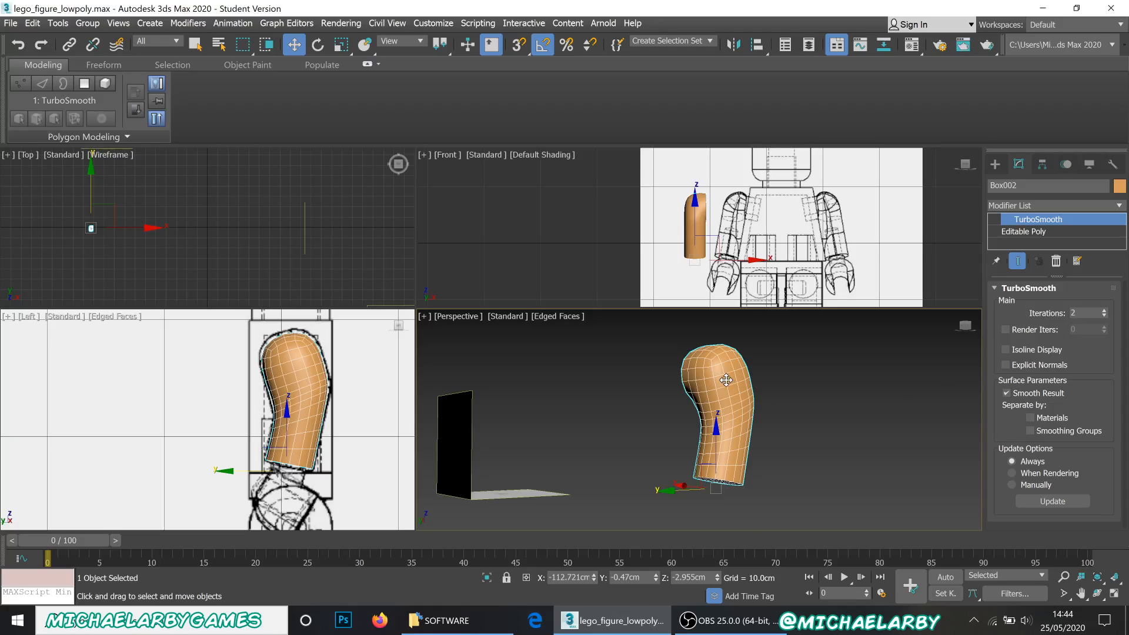
{"action": "scroll", "coordinate": [726, 381], "scroll_direction": "up", "scroll_amount": 1}
{"action": "scroll", "coordinate": [721, 393], "scroll_direction": "down", "scroll_amount": 1}
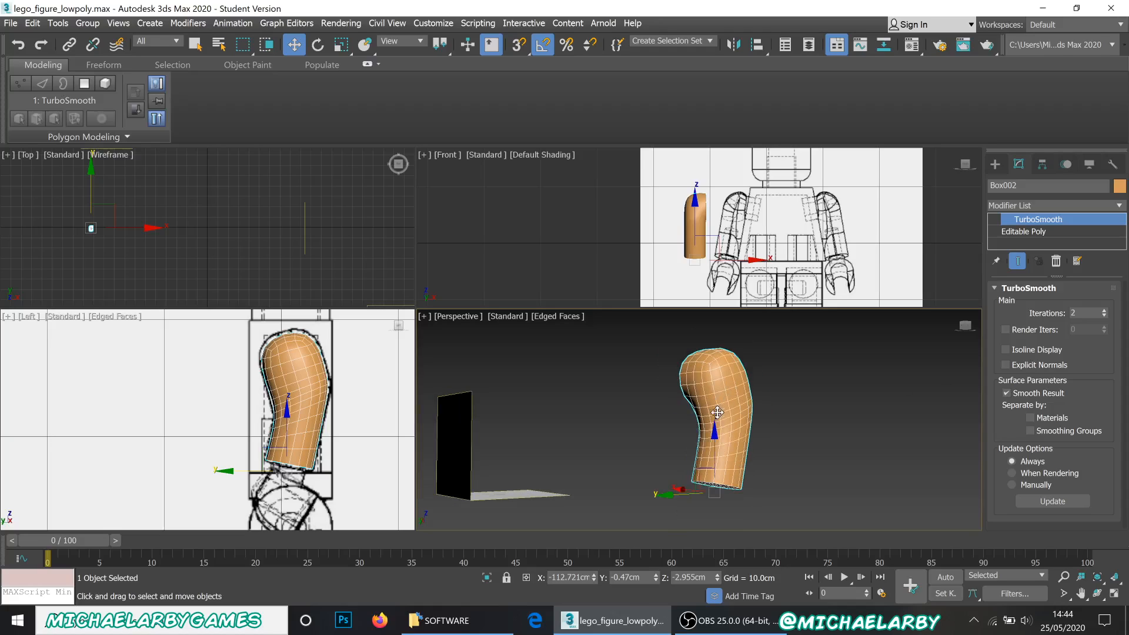
{"action": "scroll", "coordinate": [718, 412], "scroll_direction": "up", "scroll_amount": 2}
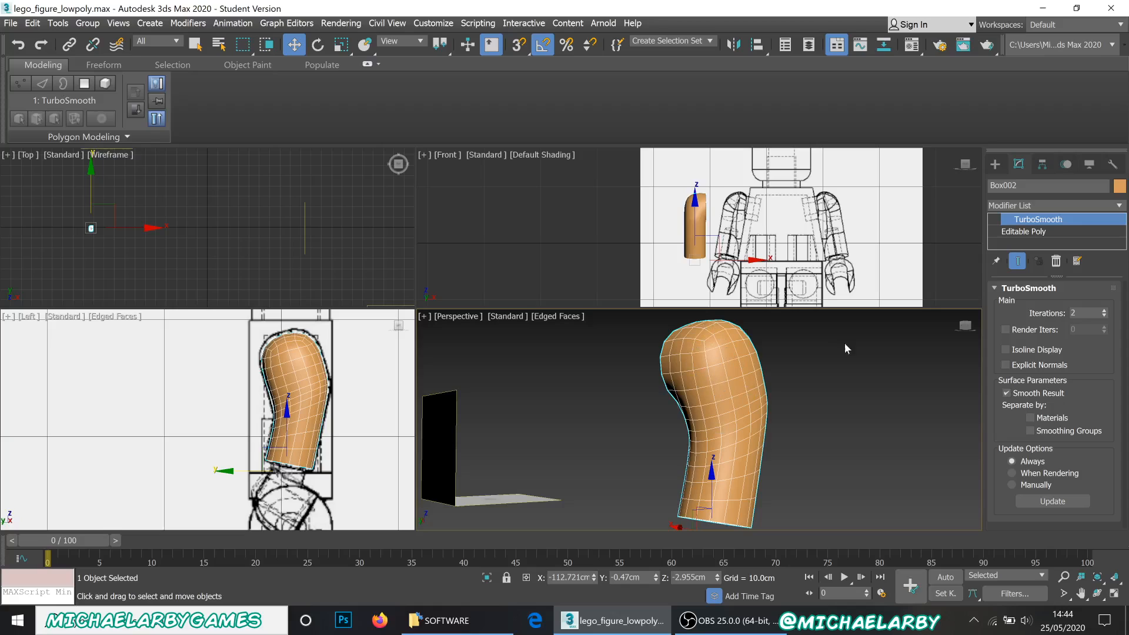
{"action": "middle_click_drag", "start_coordinate": [771, 413], "coordinate": [837, 424], "text": "alt"}
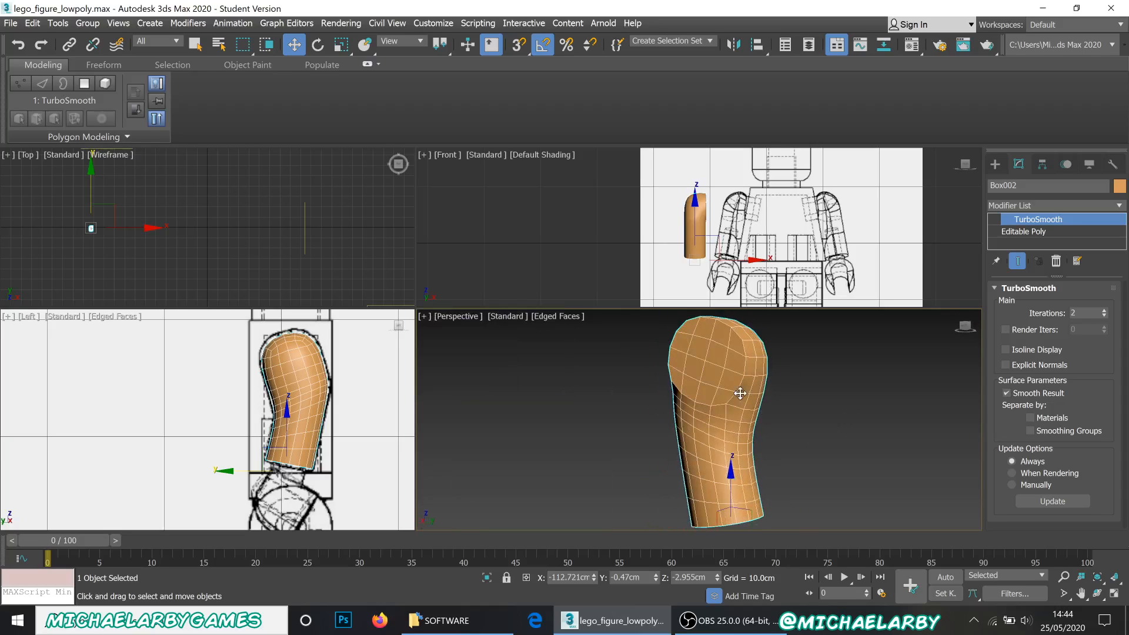
{"action": "middle_click_drag", "start_coordinate": [733, 382], "coordinate": [679, 411], "text": "alt"}
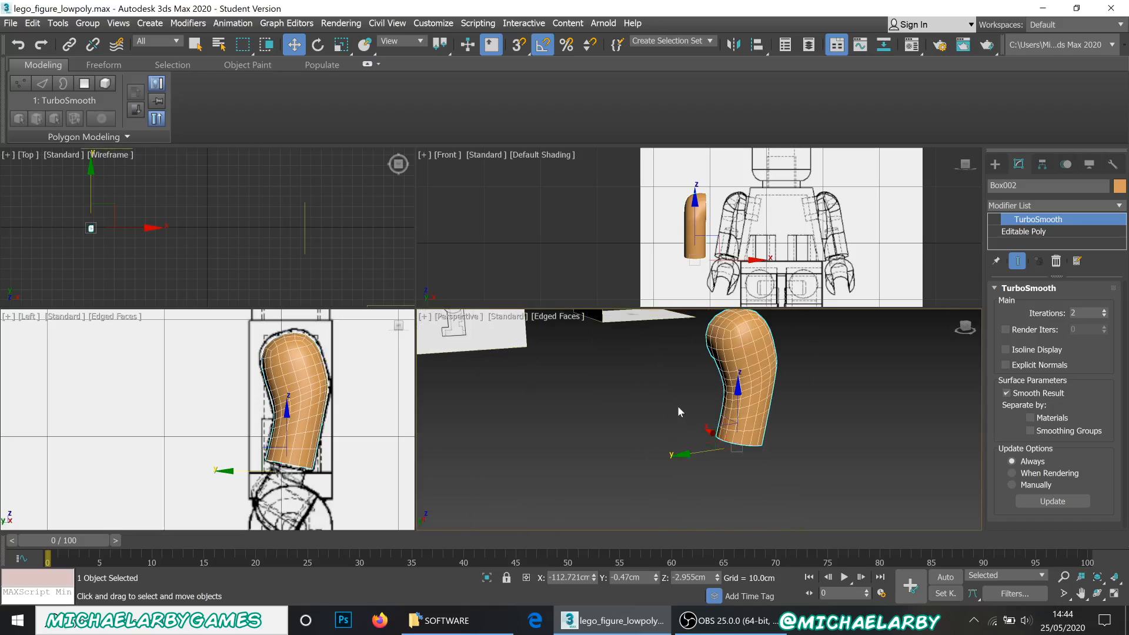
- Deselect the arm and view it together with the blueprint planes in the Perspective view
{"action": "right_click", "coordinate": [679, 411]}
{"action": "left_click", "coordinate": [642, 428]}
{"action": "left_click", "coordinate": [677, 420]}
{"action": "scroll", "coordinate": [676, 430], "scroll_direction": "down", "scroll_amount": 5}
{"action": "scroll", "coordinate": [675, 406], "scroll_direction": "up", "scroll_amount": 2}
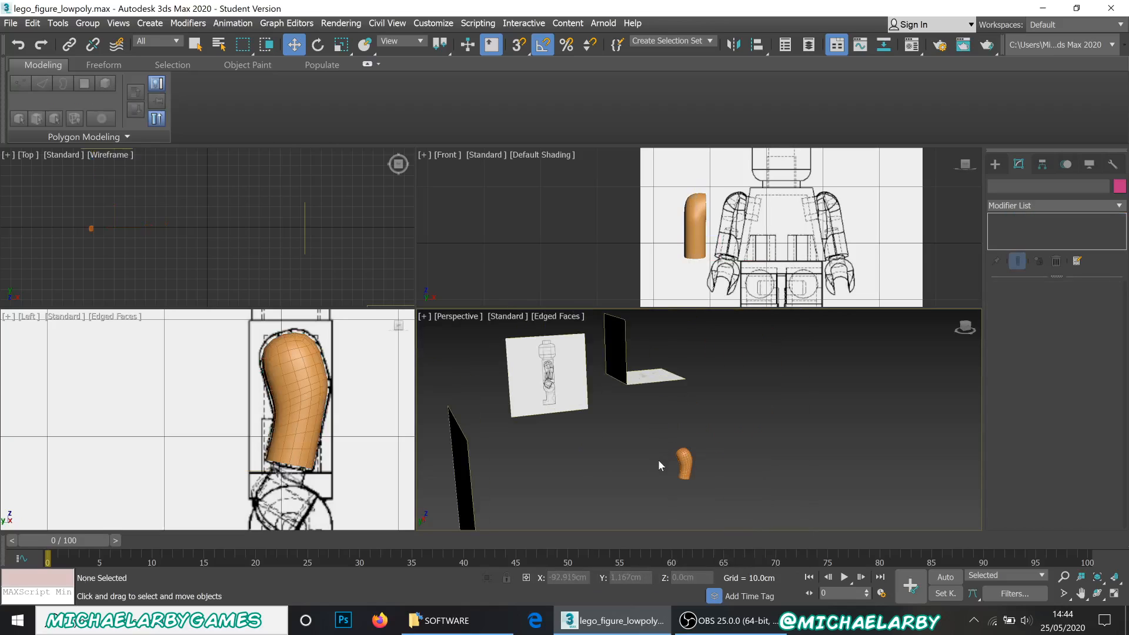
{"action": "middle_click_drag", "start_coordinate": [685, 422], "coordinate": [522, 461], "text": "alt"}
{"action": "scroll", "coordinate": [521, 461], "scroll_direction": "down", "scroll_amount": 4}
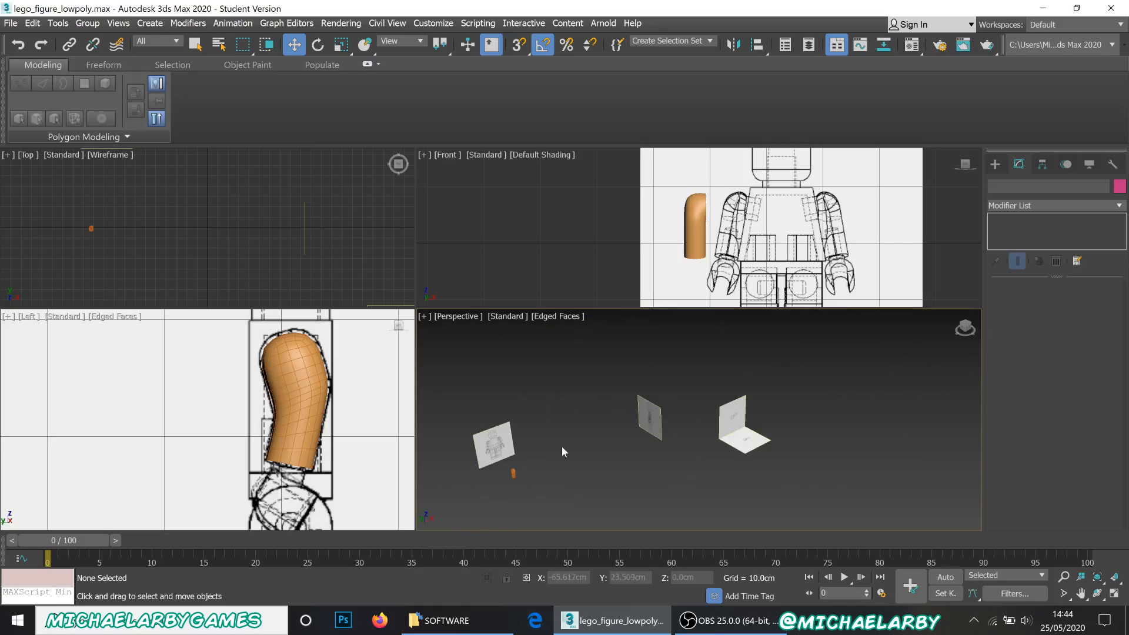
- Create a tube around the claw on the hand's top blueprint, about 3.54 cm outer radius, 2.38 cm inner radius and 5.23 cm high
{"action": "scroll", "coordinate": [736, 424], "scroll_direction": "up", "scroll_amount": 5}
{"action": "middle_click_drag", "start_coordinate": [746, 437], "coordinate": [570, 444], "text": "alt"}
{"action": "middle_click_drag", "start_coordinate": [569, 444], "coordinate": [537, 449], "text": "alt"}
{"action": "scroll", "coordinate": [623, 406], "scroll_direction": "up", "scroll_amount": 3}
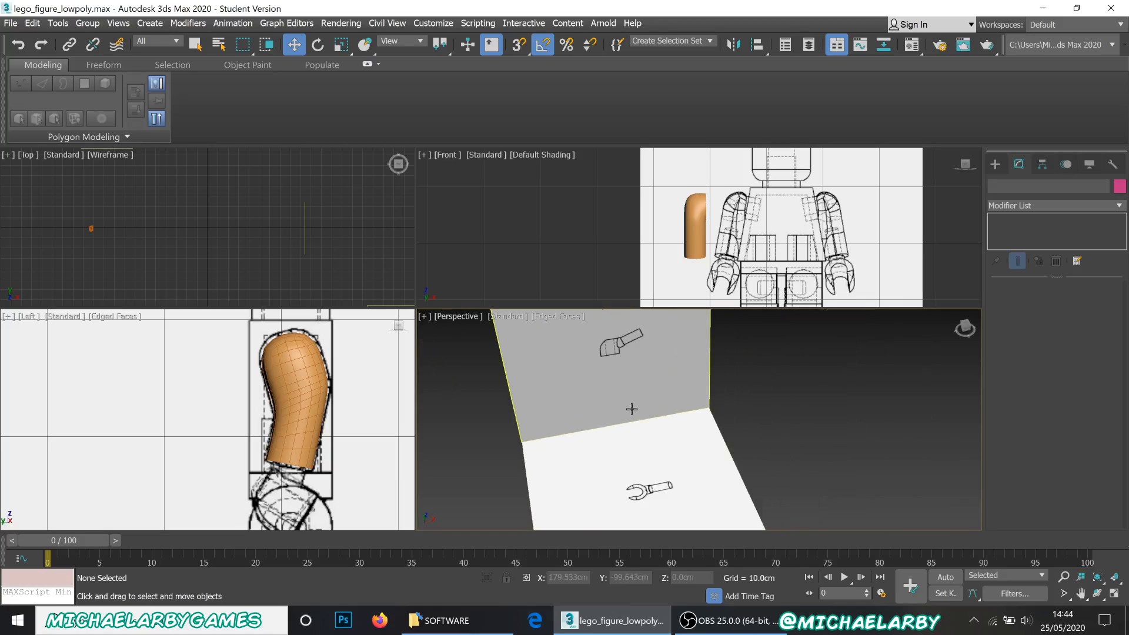
{"action": "middle_click_drag", "start_coordinate": [631, 409], "coordinate": [555, 529], "text": "alt"}
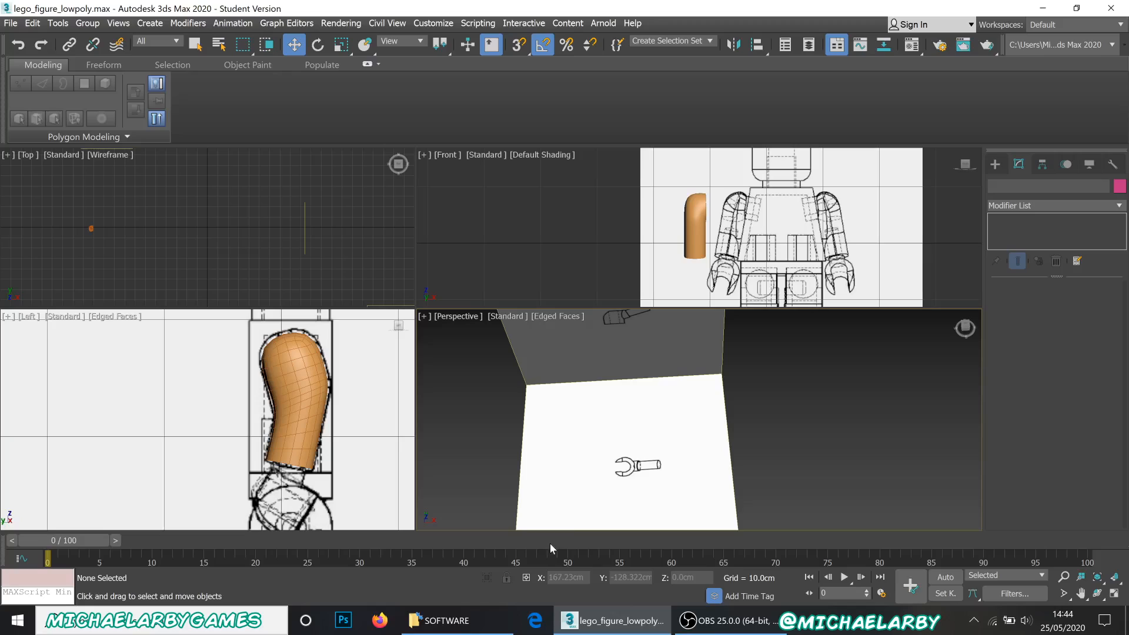
{"action": "left_click", "coordinate": [994, 164]}
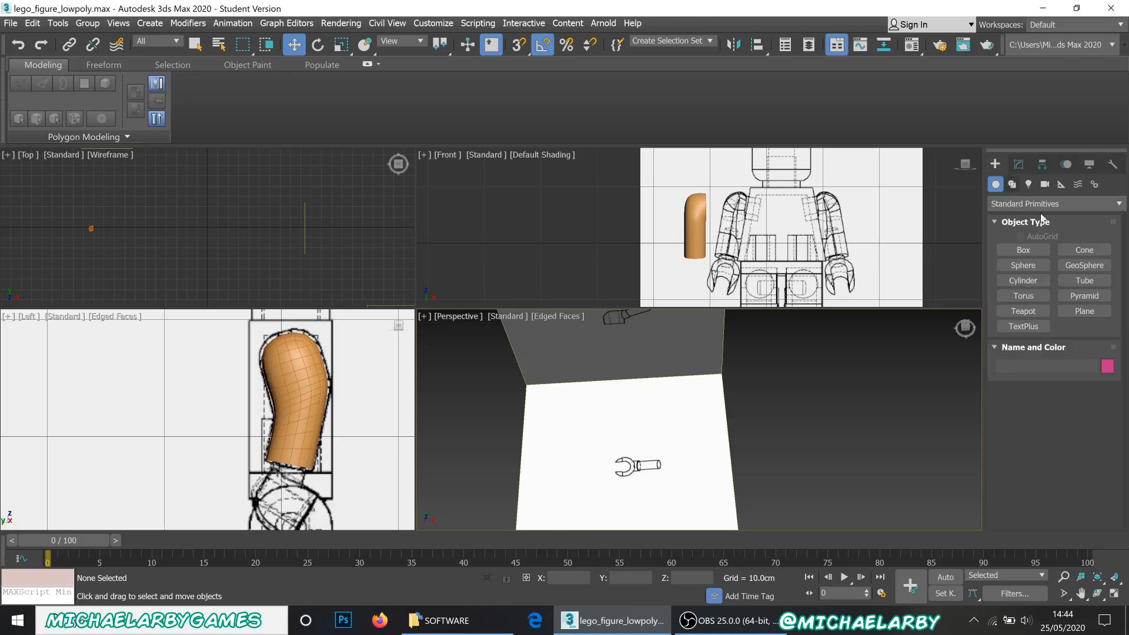
{"action": "left_click", "coordinate": [1087, 281]}
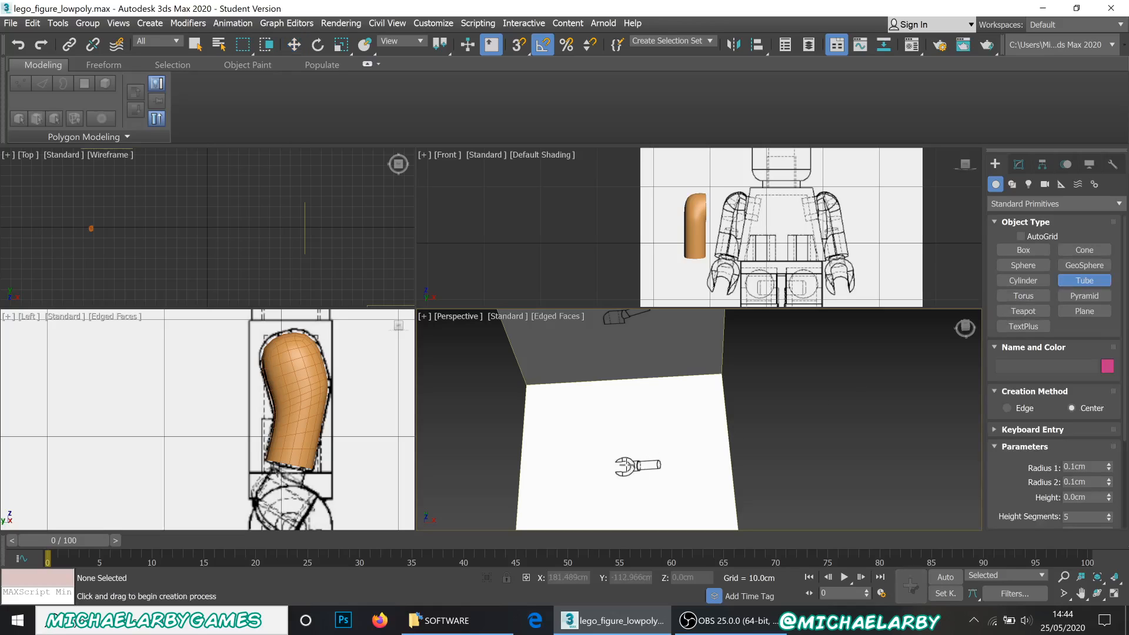
{"action": "left_click_drag", "start_coordinate": [622, 463], "coordinate": [636, 473]}
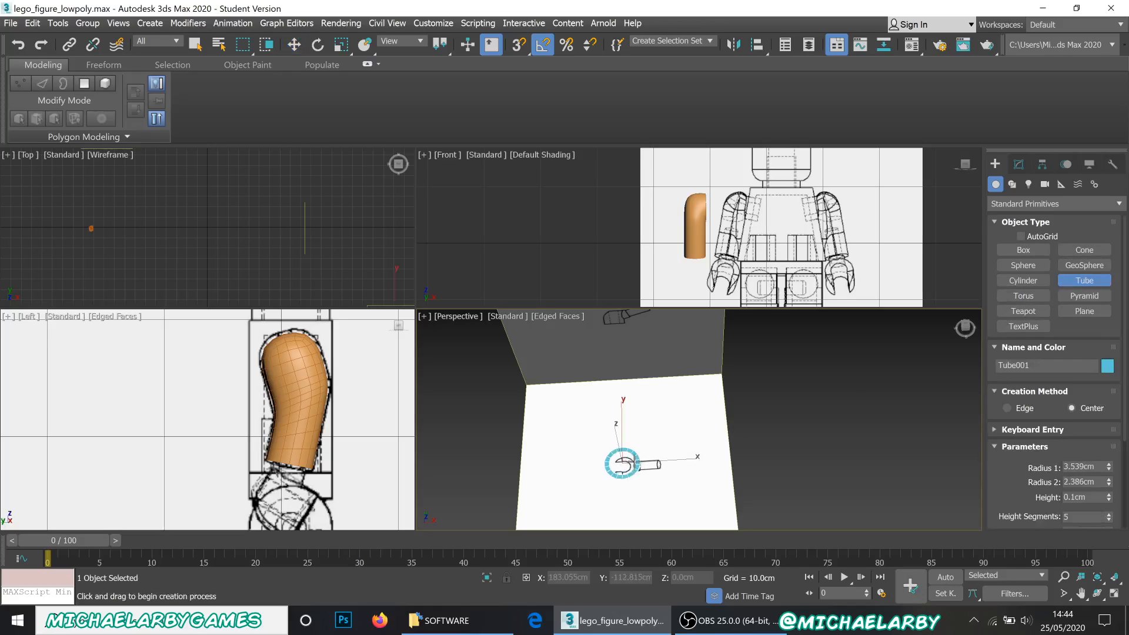
{"action": "left_click", "coordinate": [633, 464]}
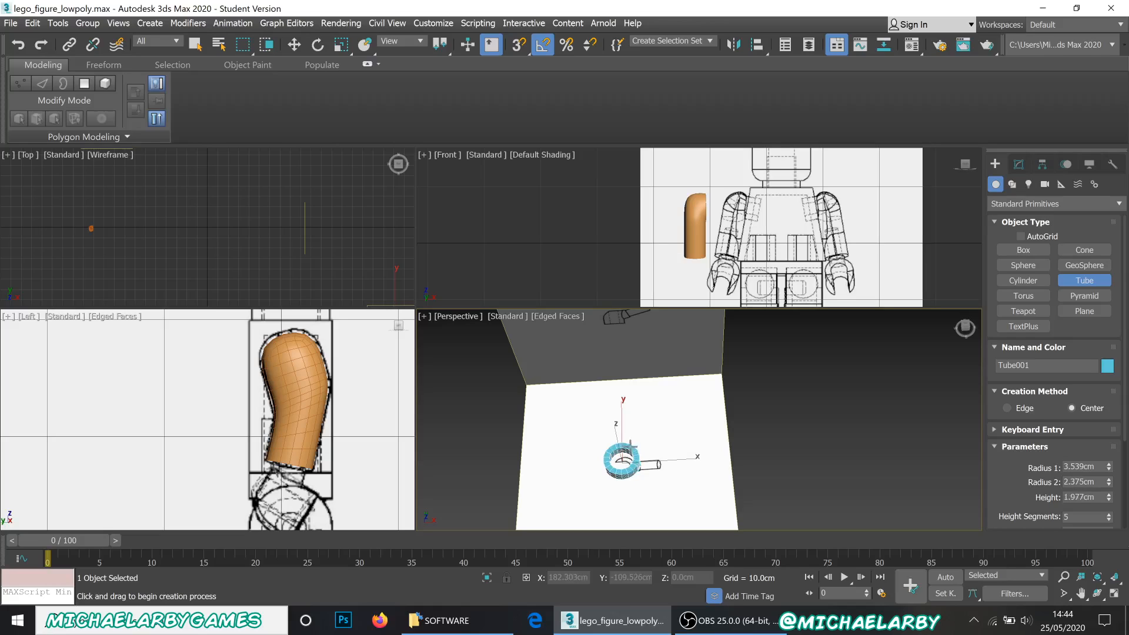
{"action": "middle_click_drag", "start_coordinate": [627, 463], "coordinate": [638, 393], "text": "alt"}
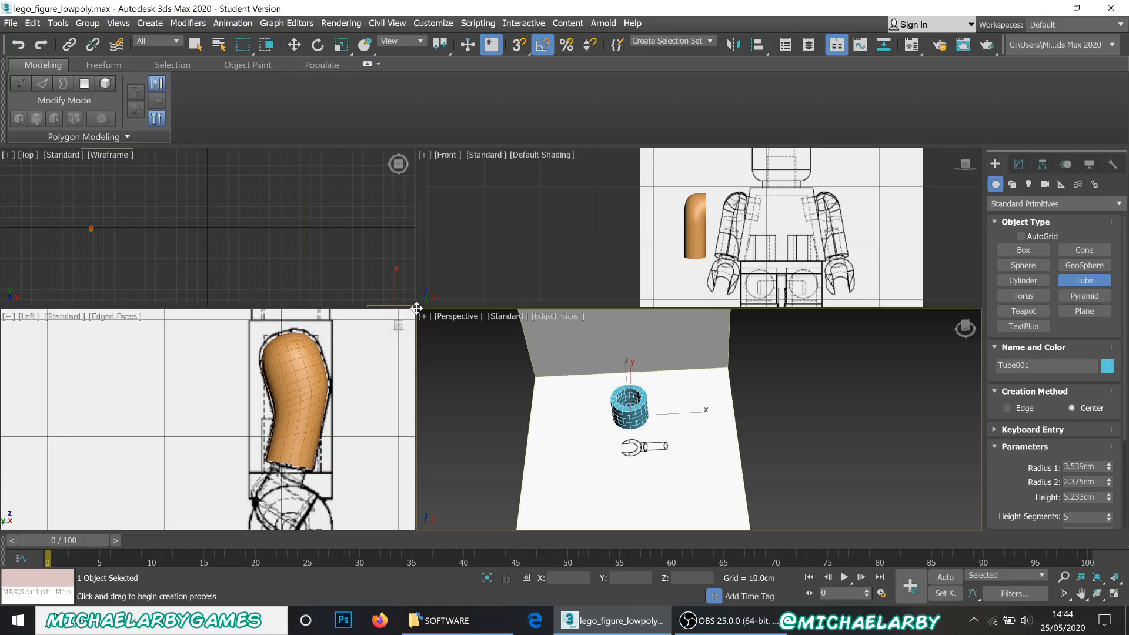
- Change the Left viewport to a Top view and move the tube over the claw in the hand blueprint
{"action": "left_click_drag", "start_coordinate": [416, 308], "coordinate": [214, 213]}
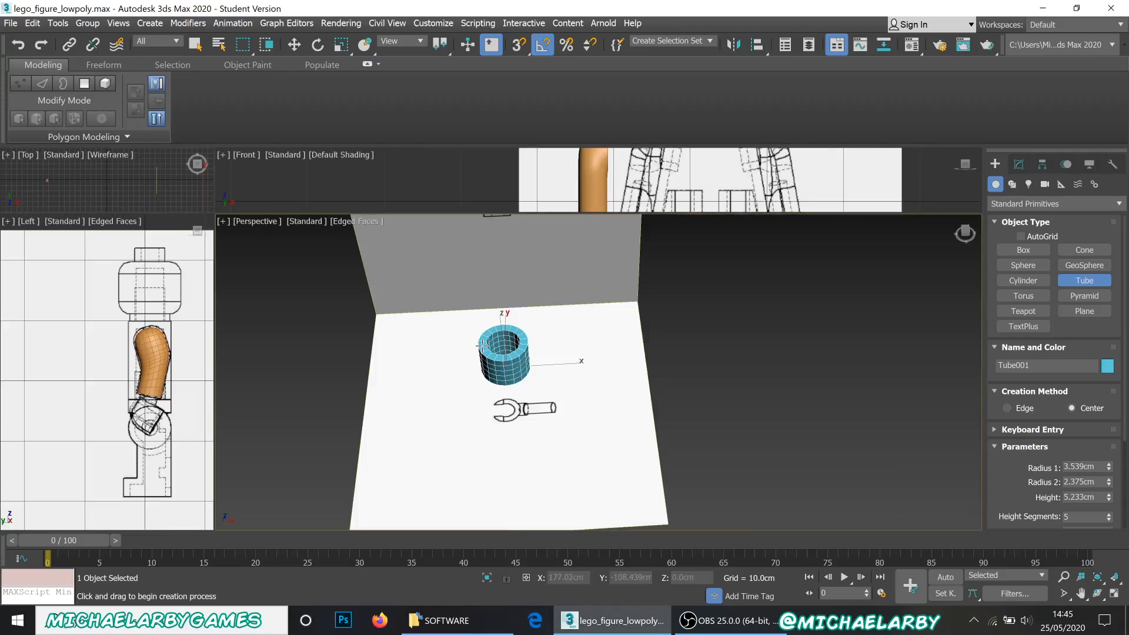
{"action": "middle_click_drag", "start_coordinate": [482, 346], "coordinate": [625, 323], "text": "alt"}
{"action": "scroll", "coordinate": [91, 397], "scroll_direction": "down", "scroll_amount": 12}
{"action": "scroll", "coordinate": [114, 397], "scroll_direction": "up", "scroll_amount": 5}
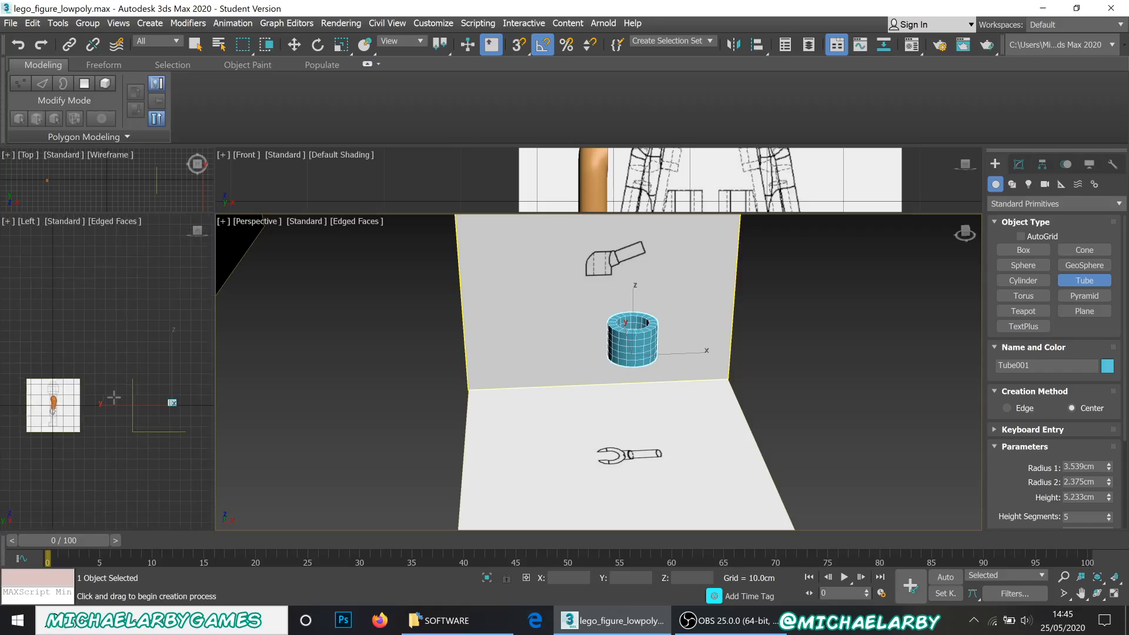
{"action": "scroll", "coordinate": [171, 405], "scroll_direction": "up", "scroll_amount": 4}
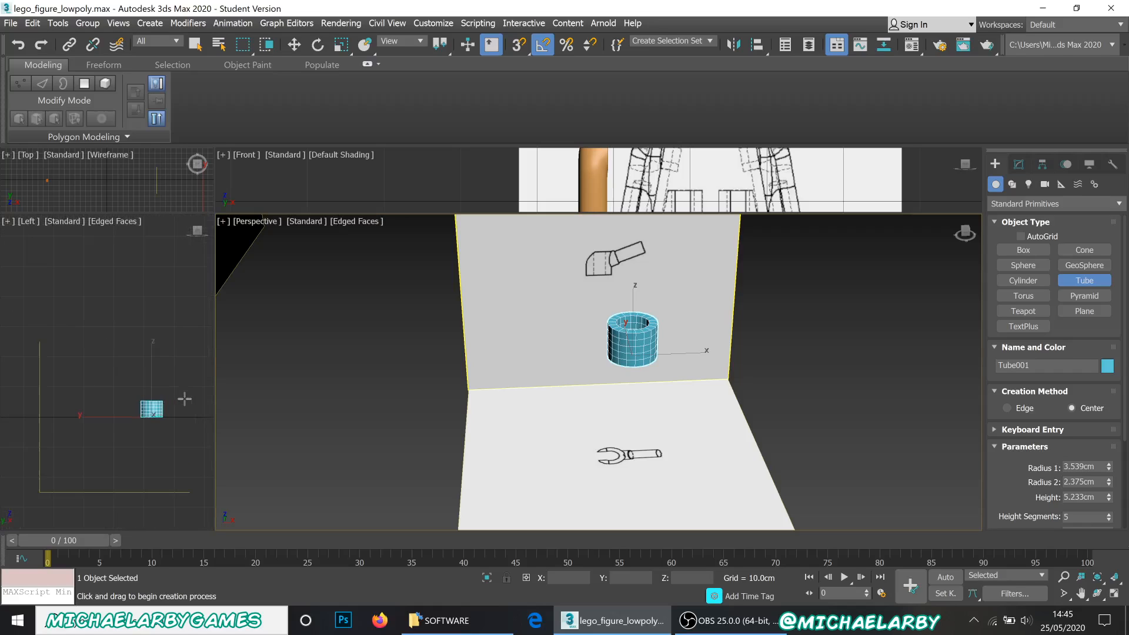
{"action": "left_click", "coordinate": [116, 426]}
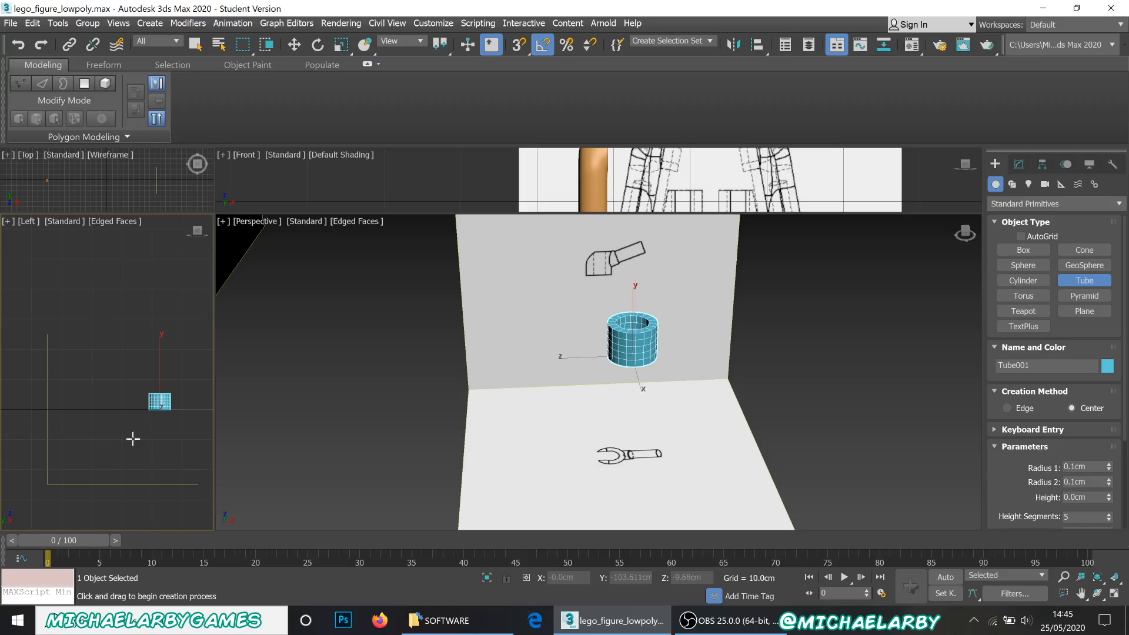
{"action": "key", "text": "t"}
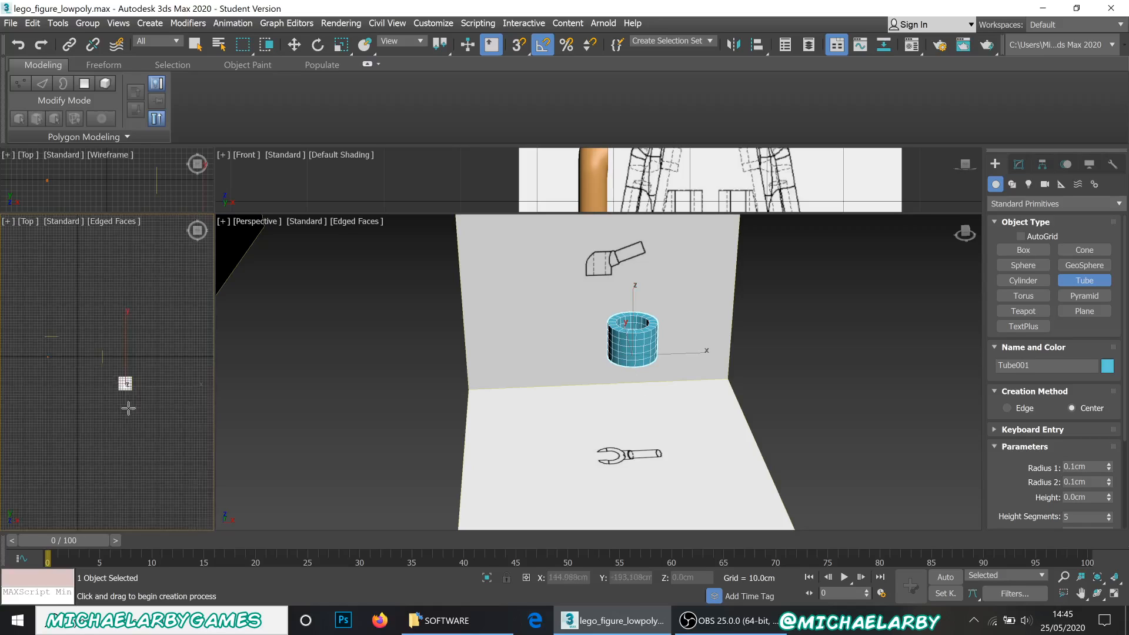
{"action": "scroll", "coordinate": [128, 408], "scroll_direction": "up", "scroll_amount": 10}
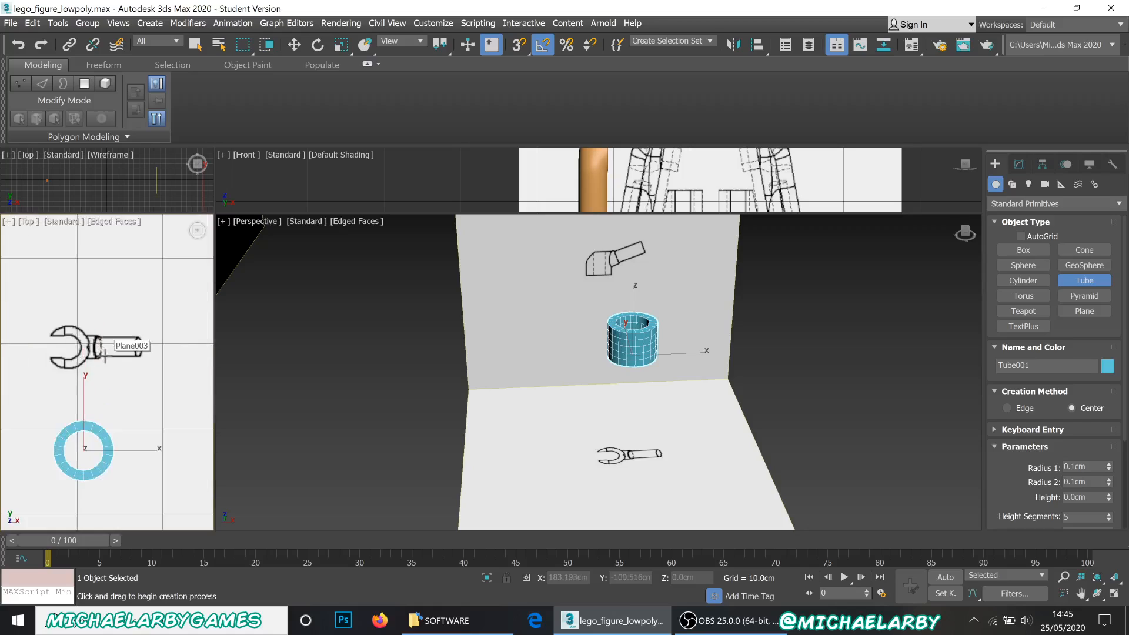
{"action": "scroll", "coordinate": [104, 353], "scroll_direction": "up", "scroll_amount": 3}
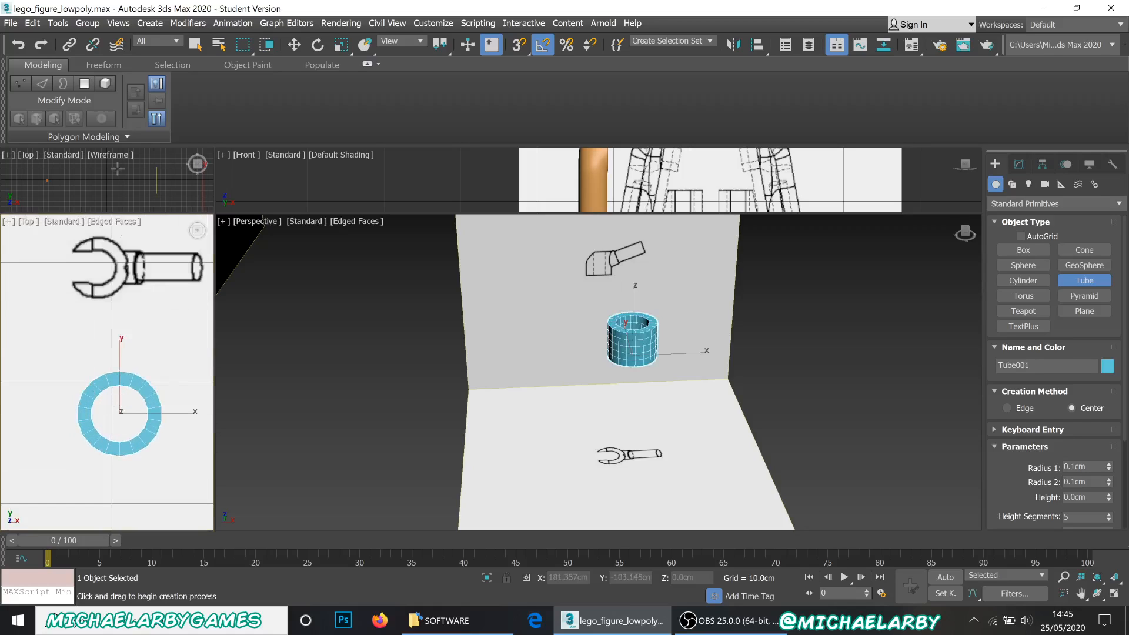
{"action": "left_click", "coordinate": [294, 44]}
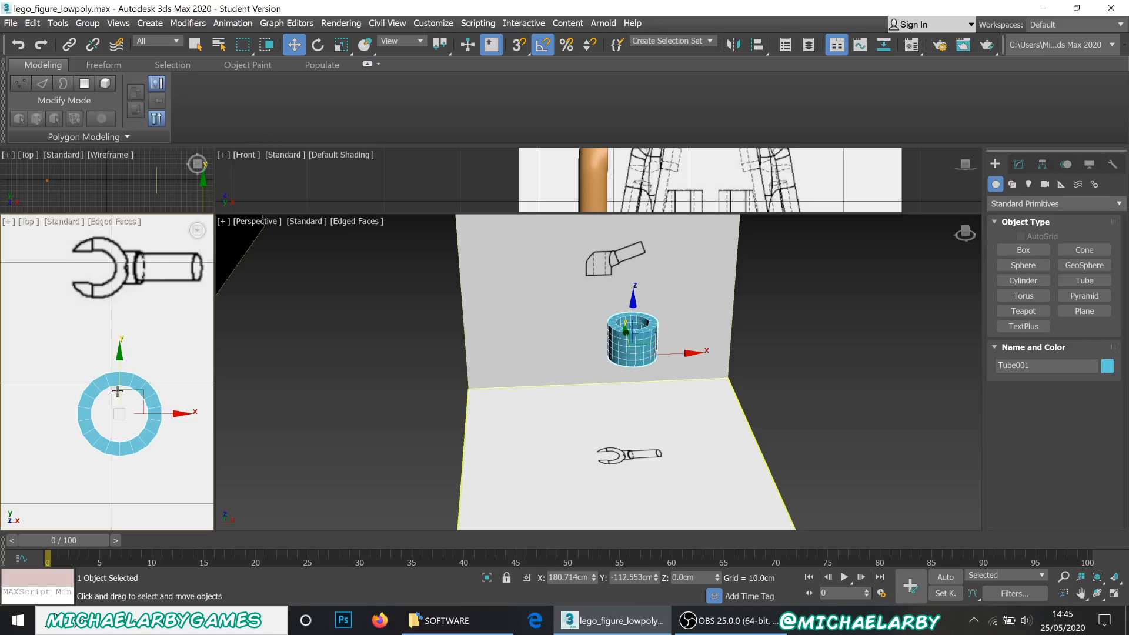
{"action": "left_click_drag", "start_coordinate": [143, 389], "coordinate": [119, 243]}
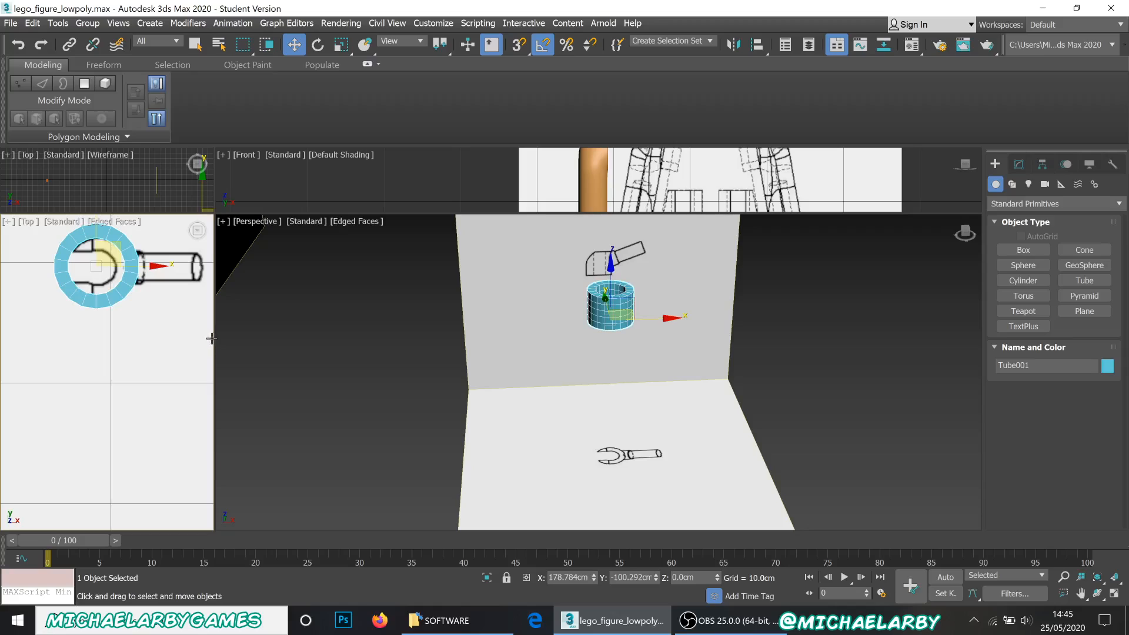
- Switch the Perspective viewport to a Top view of the hand blueprint and make the tube see-through
{"action": "left_click", "coordinate": [303, 351]}
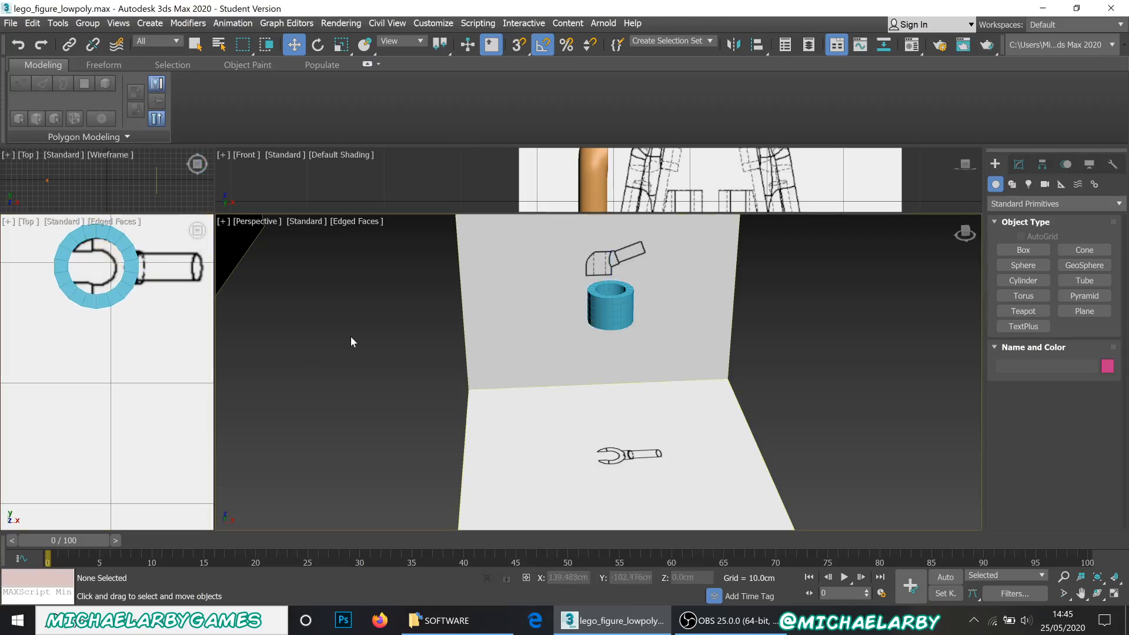
{"action": "key", "text": "t"}
{"action": "scroll", "coordinate": [517, 321], "scroll_direction": "down", "scroll_amount": 4}
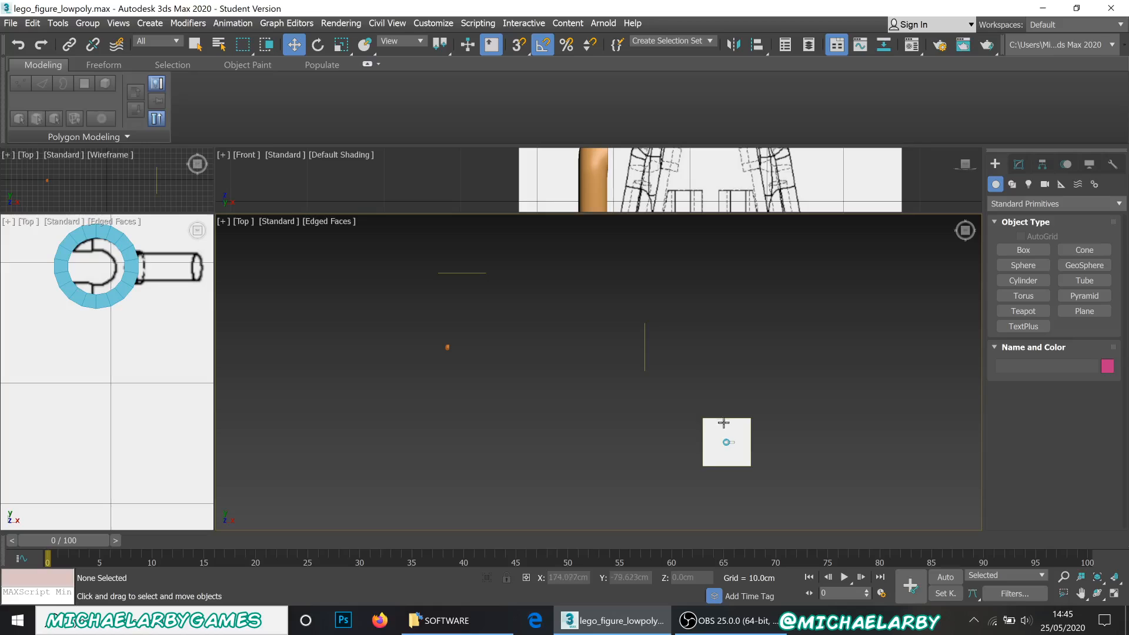
{"action": "scroll", "coordinate": [742, 450], "scroll_direction": "up", "scroll_amount": 10}
{"action": "scroll", "coordinate": [646, 450], "scroll_direction": "up", "scroll_amount": 5}
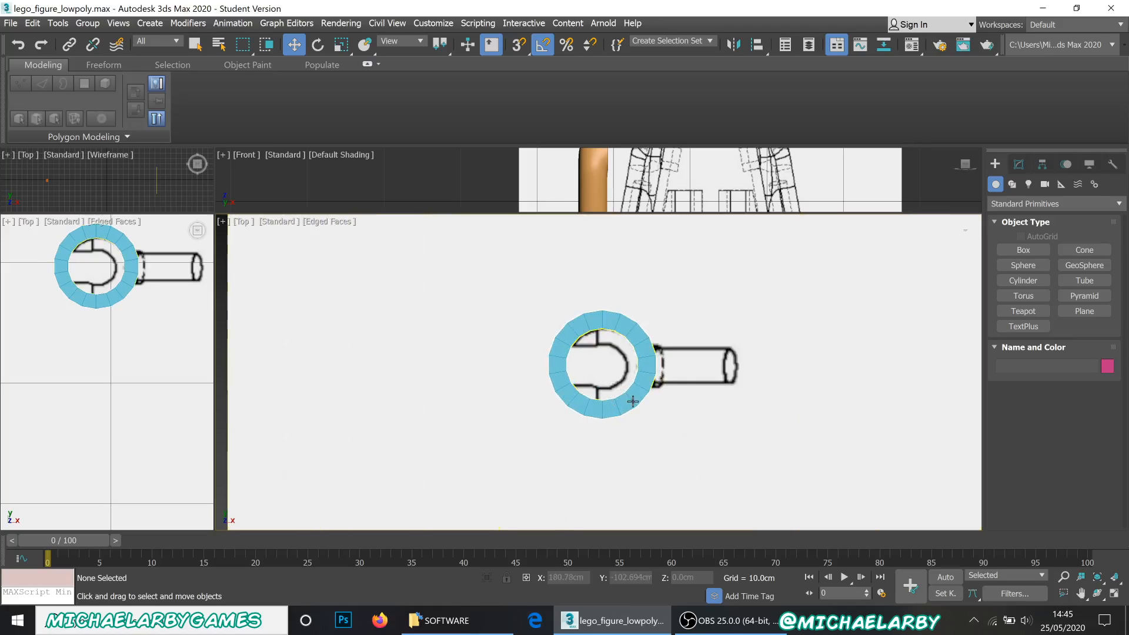
{"action": "left_click", "coordinate": [633, 402]}
{"action": "key", "text": "alt+x"}
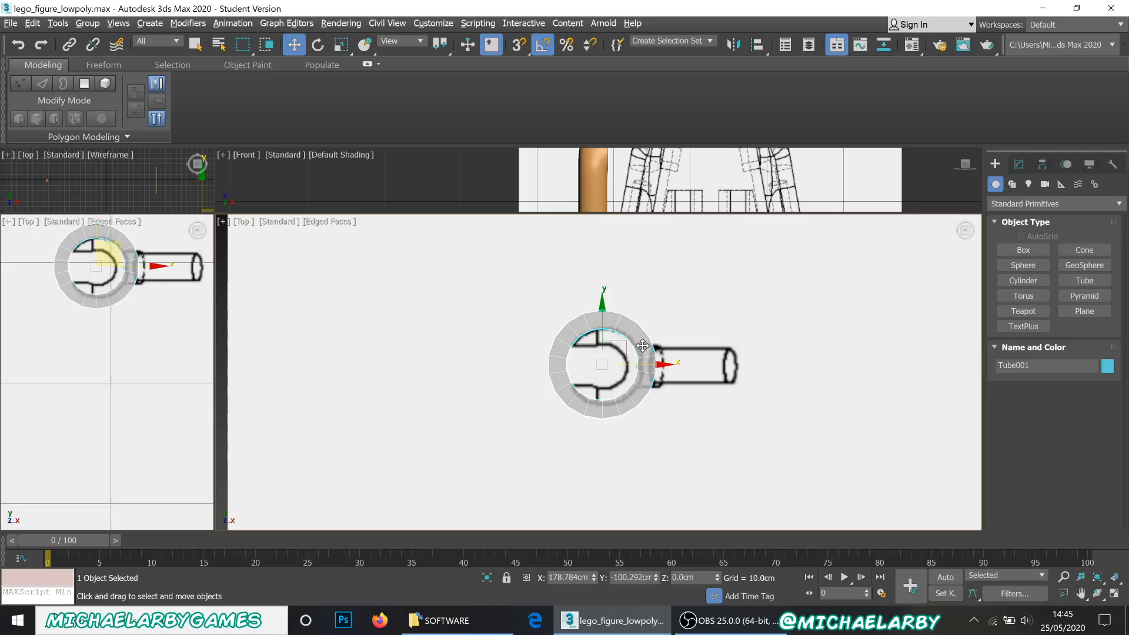
{"action": "scroll", "coordinate": [628, 349], "scroll_direction": "up", "scroll_amount": 3}
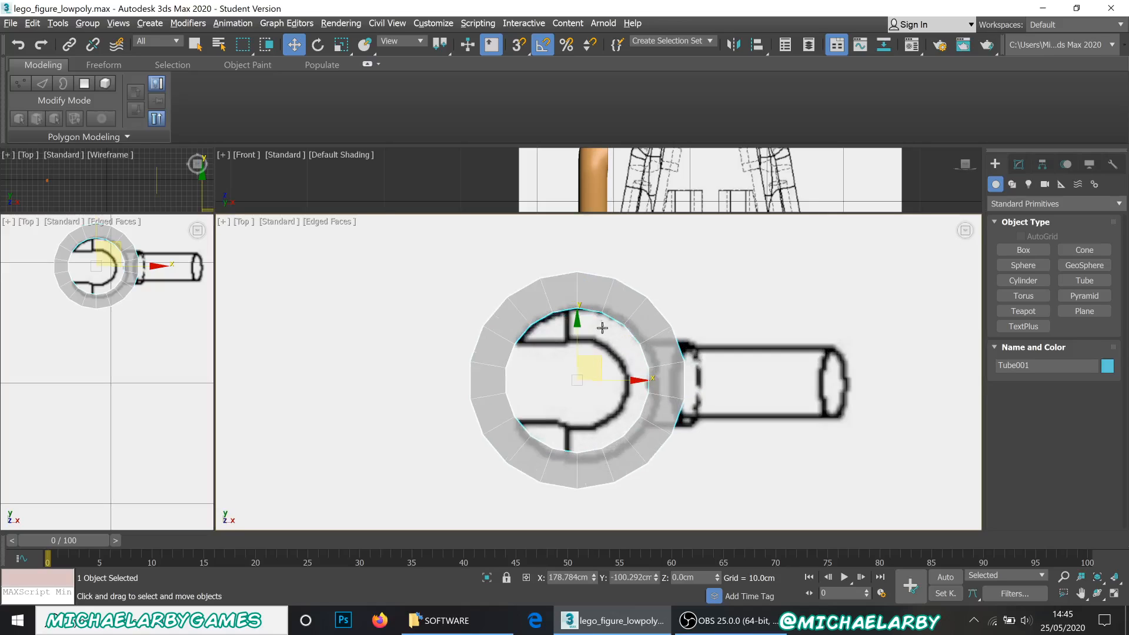
- Fit the tube to the claw outline with Radius 1 at 2.574 cm and Radius 2 at 1.423 cm, aligning it with the opening
{"action": "left_click", "coordinate": [1018, 164]}
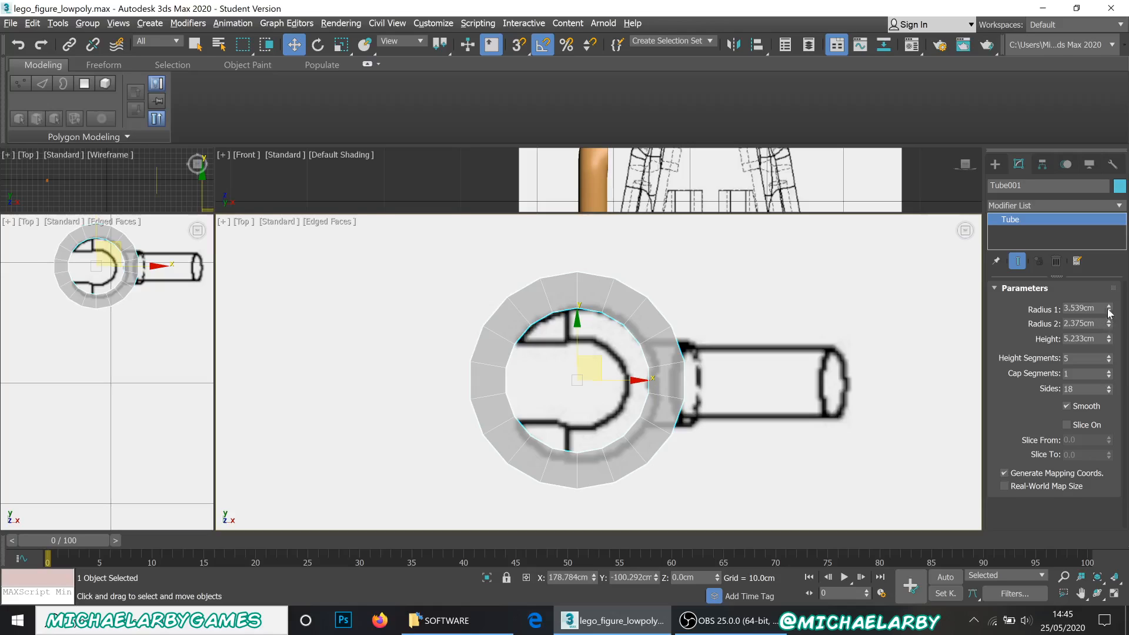
{"action": "left_click_drag", "start_coordinate": [1109, 312], "coordinate": [1107, 338]}
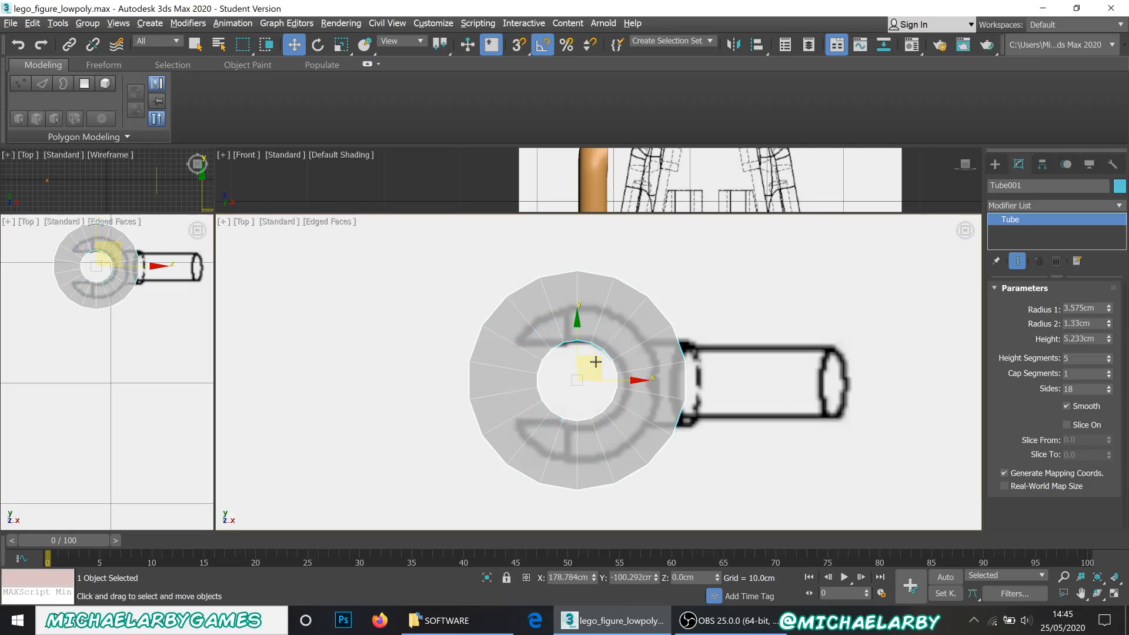
{"action": "left_click_drag", "start_coordinate": [596, 361], "coordinate": [599, 363]}
{"action": "key", "text": "ctrl+z"}
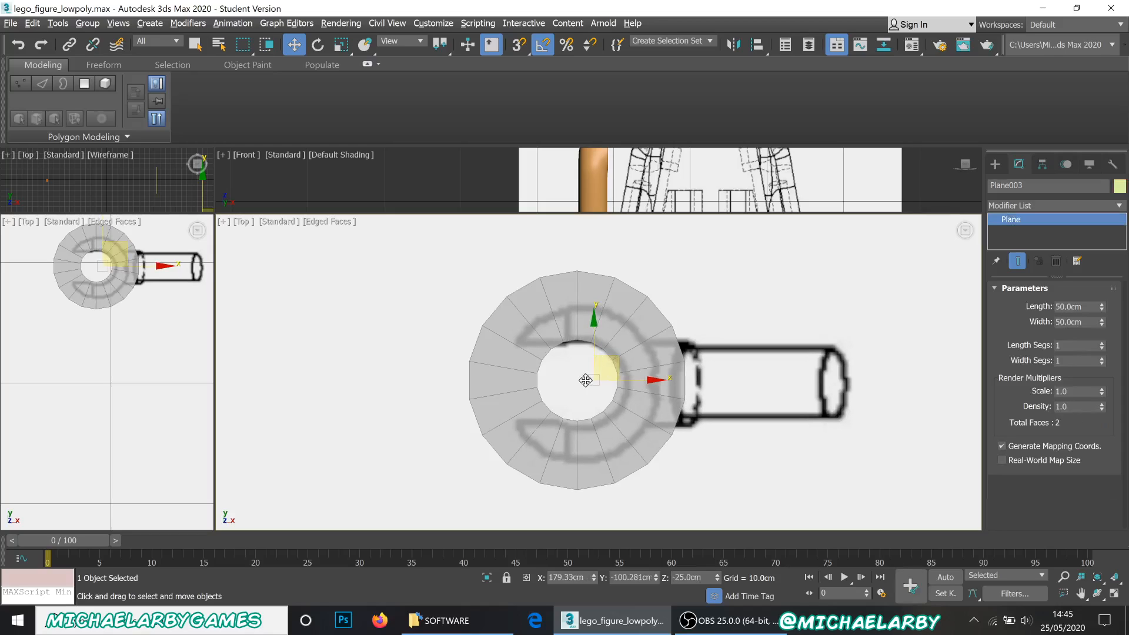
{"action": "left_click", "coordinate": [628, 435]}
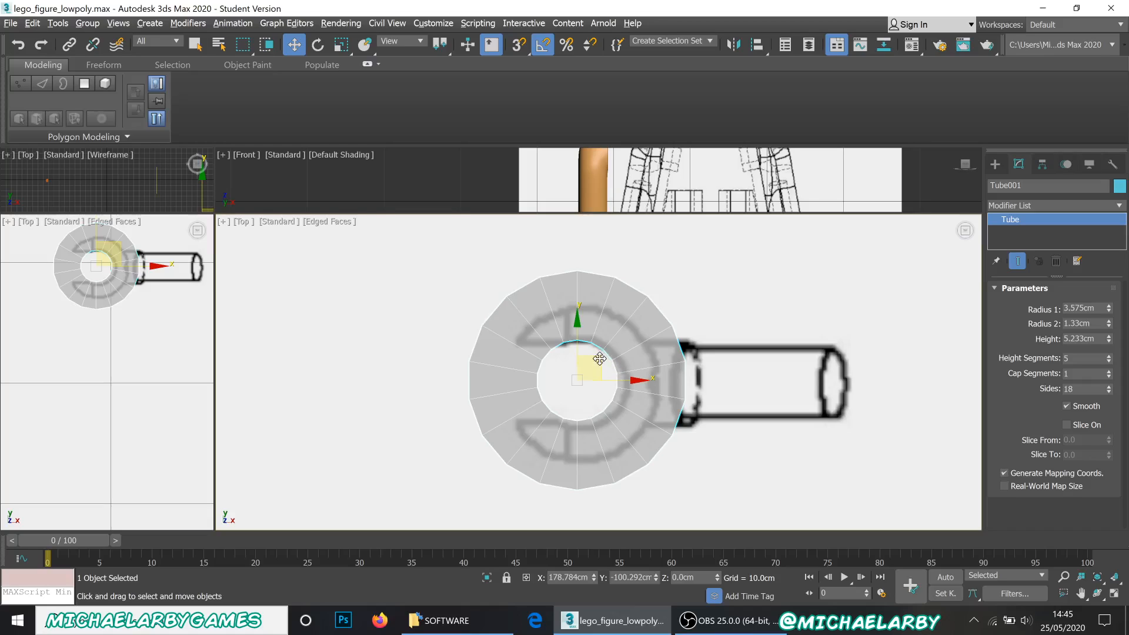
{"action": "left_click_drag", "start_coordinate": [599, 358], "coordinate": [607, 361]}
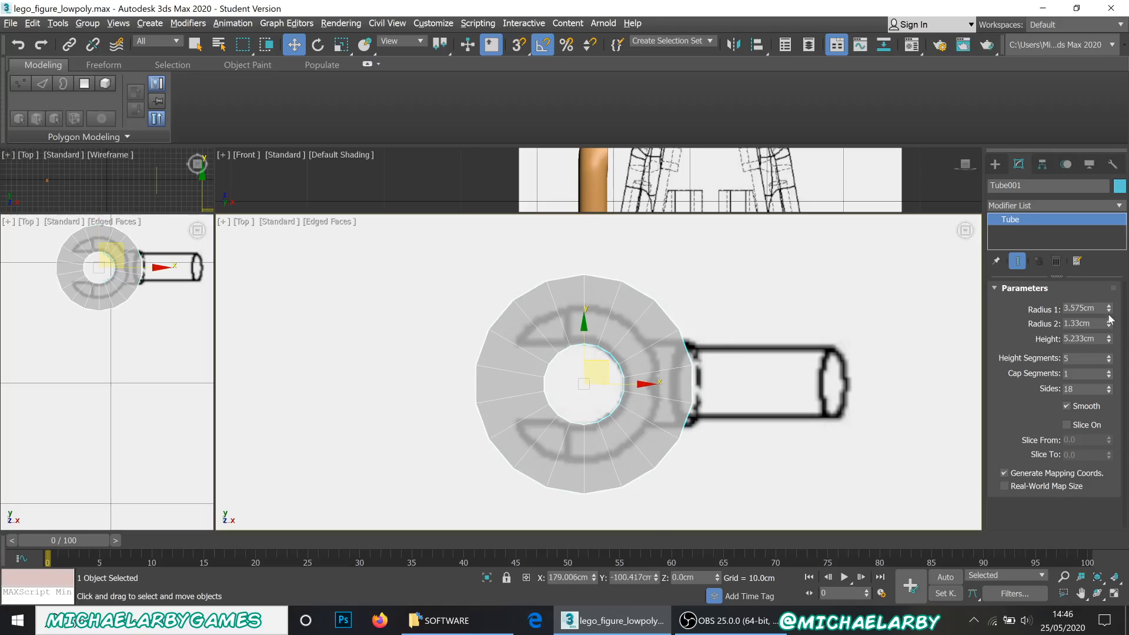
{"action": "left_click_drag", "start_coordinate": [1110, 327], "coordinate": [1107, 317]}
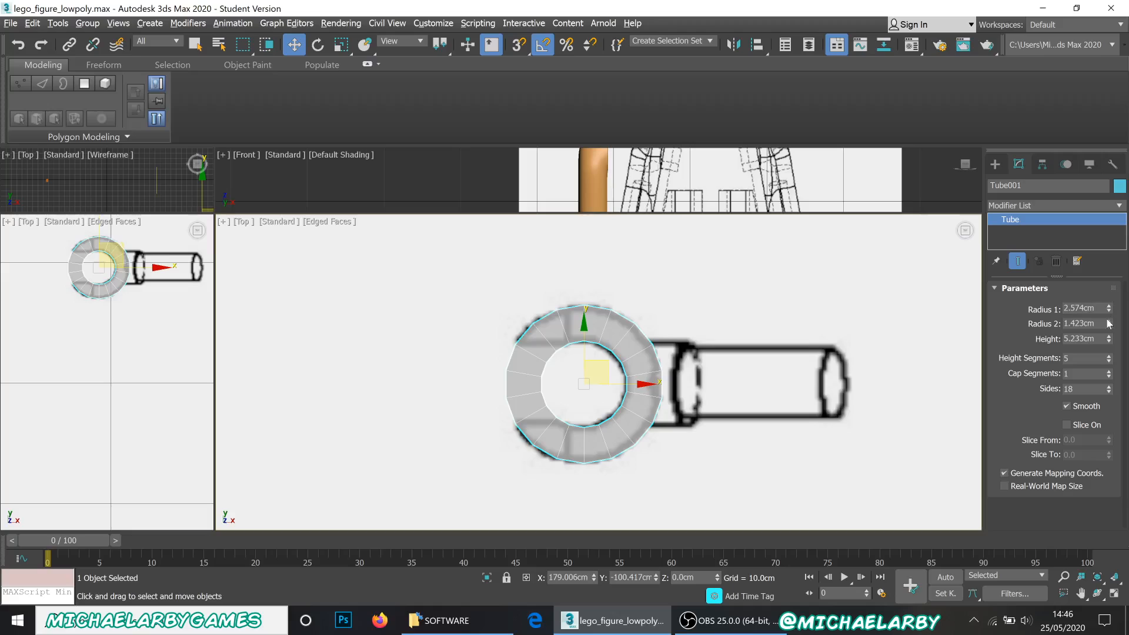
{"action": "left_click_drag", "start_coordinate": [625, 382], "coordinate": [623, 383]}
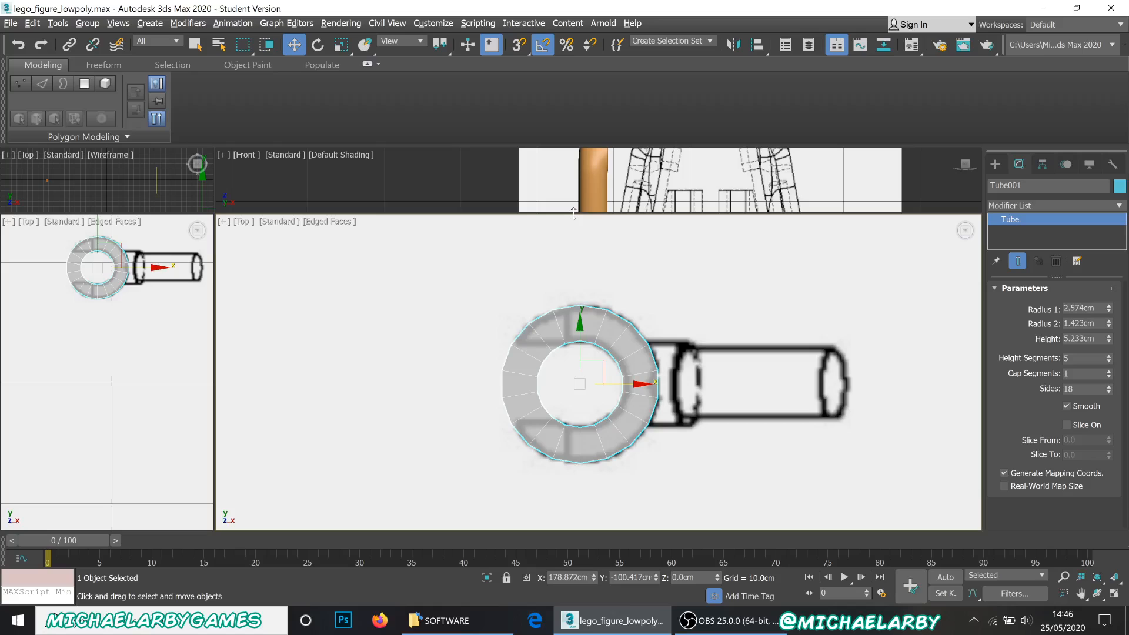
- Enlarge the Front viewport and lower the tube to about Z -2.49 cm, onto the base of the hand's side blueprint
{"action": "left_click_drag", "start_coordinate": [574, 214], "coordinate": [573, 437]}
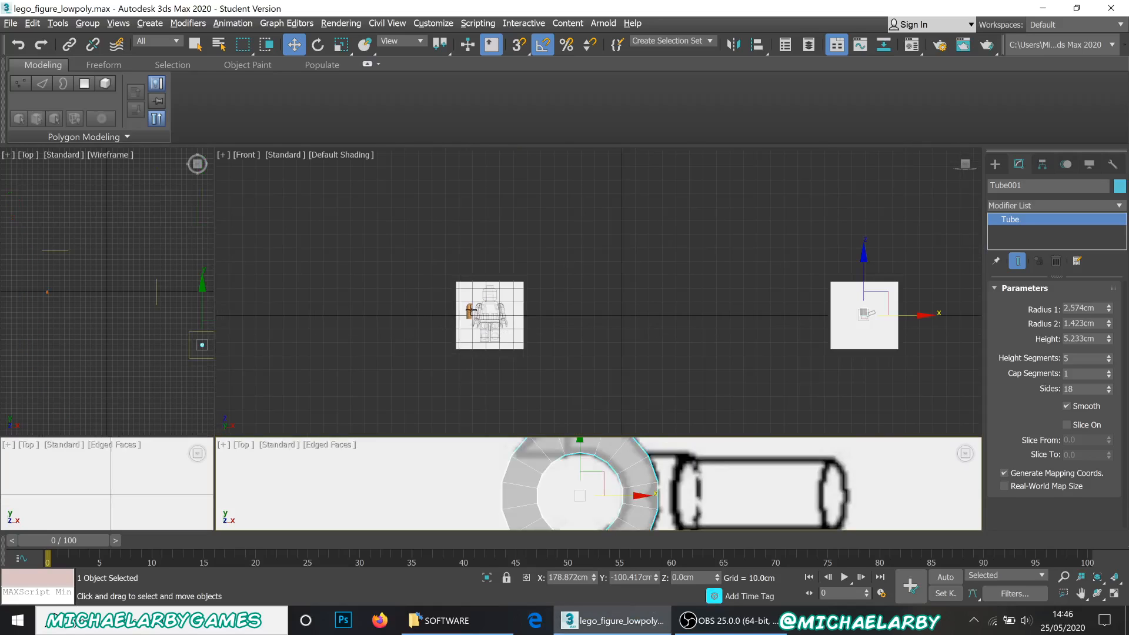
{"action": "scroll", "coordinate": [877, 325], "scroll_direction": "up", "scroll_amount": 5}
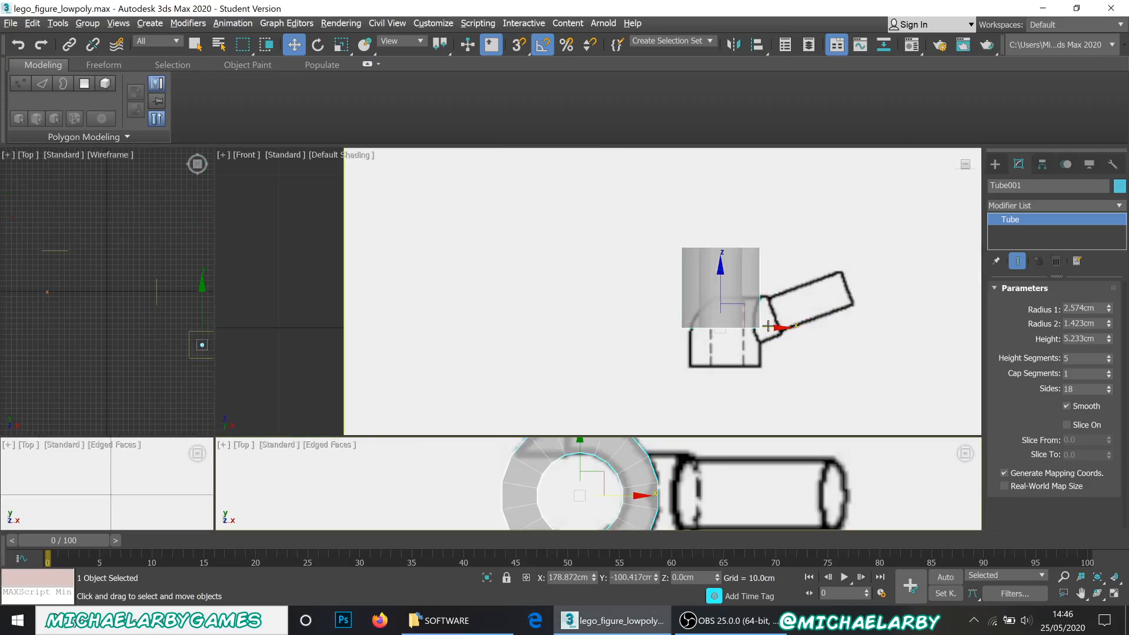
{"action": "left_click", "coordinate": [720, 308]}
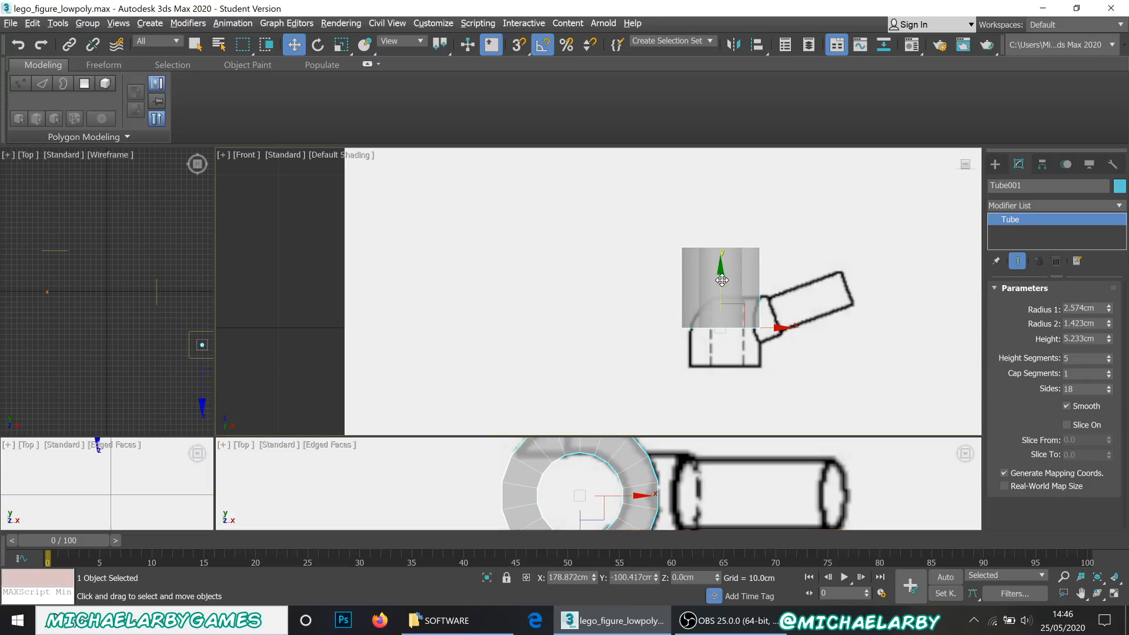
{"action": "left_click_drag", "start_coordinate": [722, 280], "coordinate": [722, 318]}
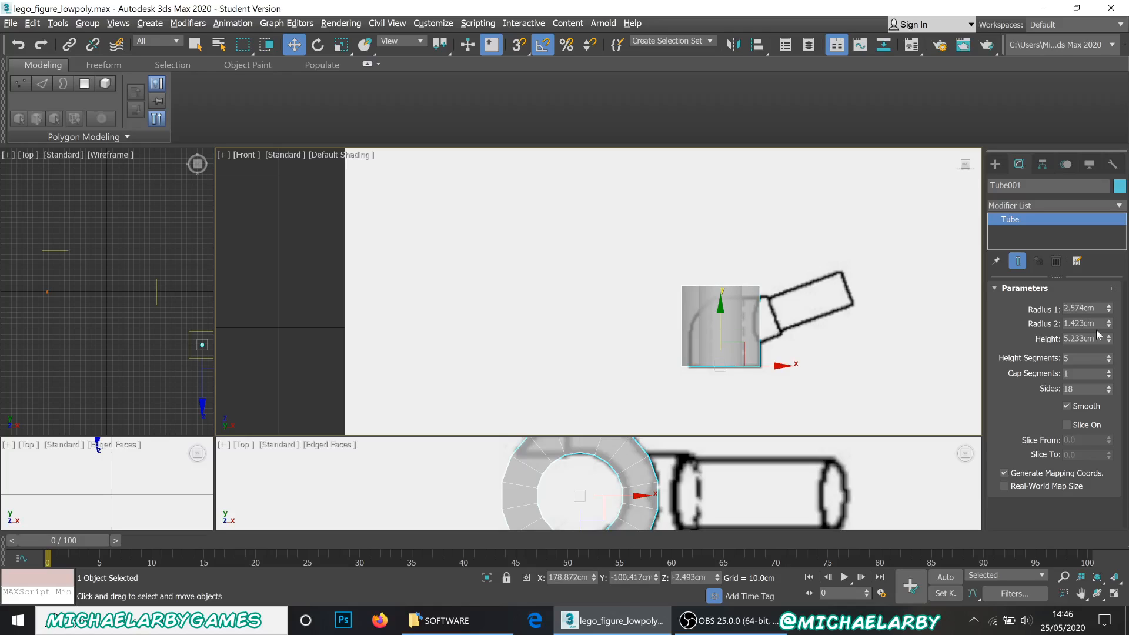
- Set the tube's height to 4.553 cm and nudge it down to about Z -2.56 cm to match the hand outline
{"action": "left_click_drag", "start_coordinate": [1109, 343], "coordinate": [1105, 344]}
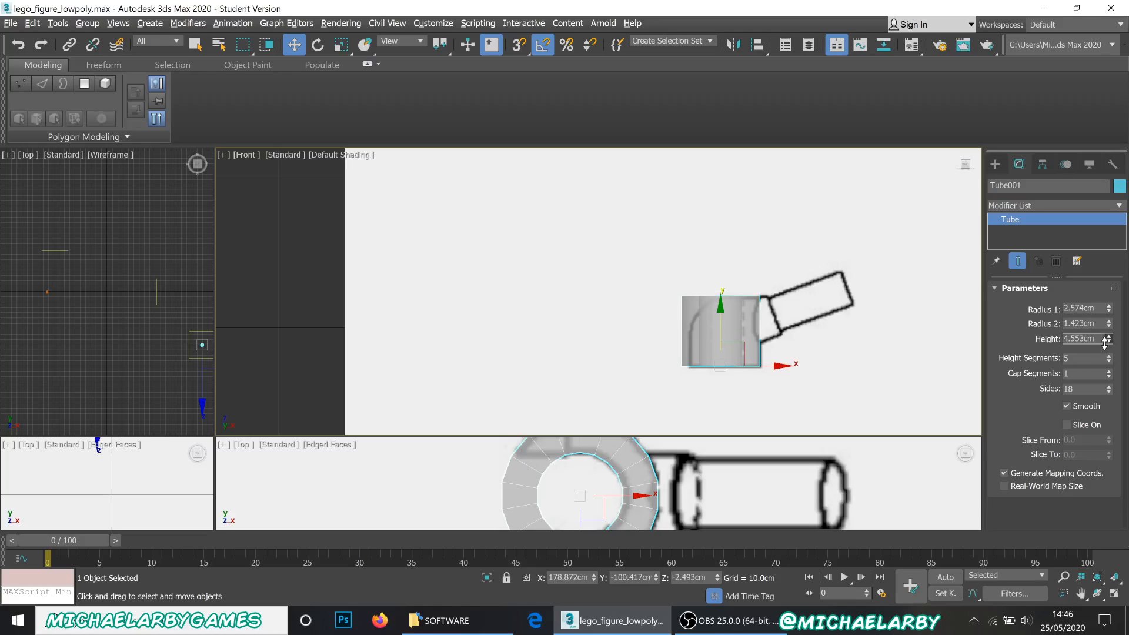
{"action": "scroll", "coordinate": [723, 351], "scroll_direction": "up", "scroll_amount": 5}
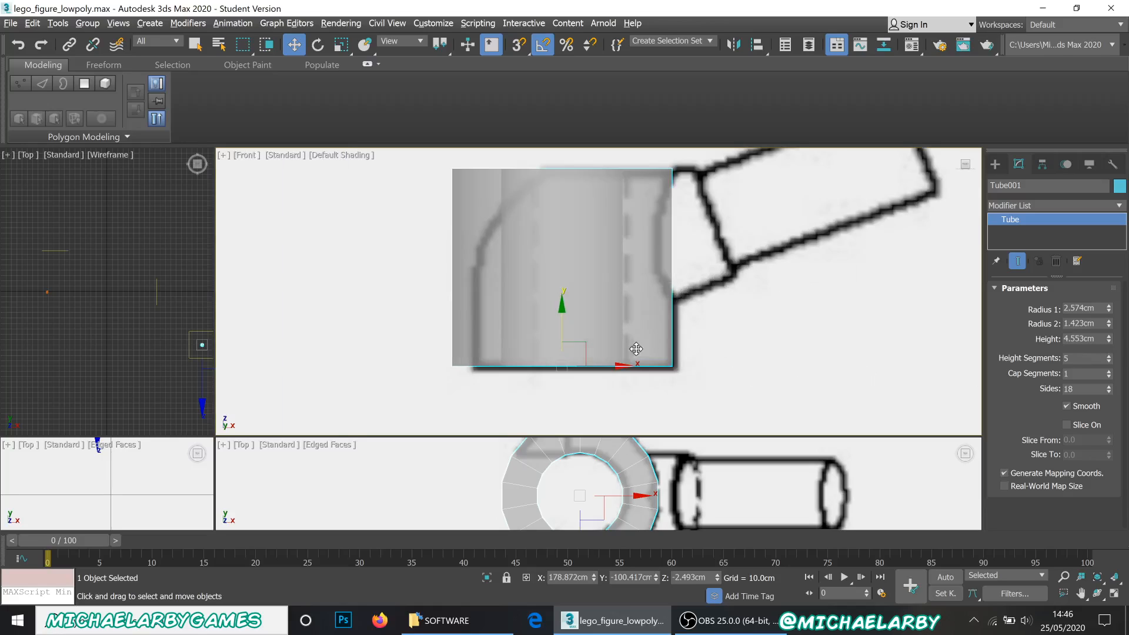
{"action": "left_click_drag", "start_coordinate": [562, 325], "coordinate": [566, 323]}
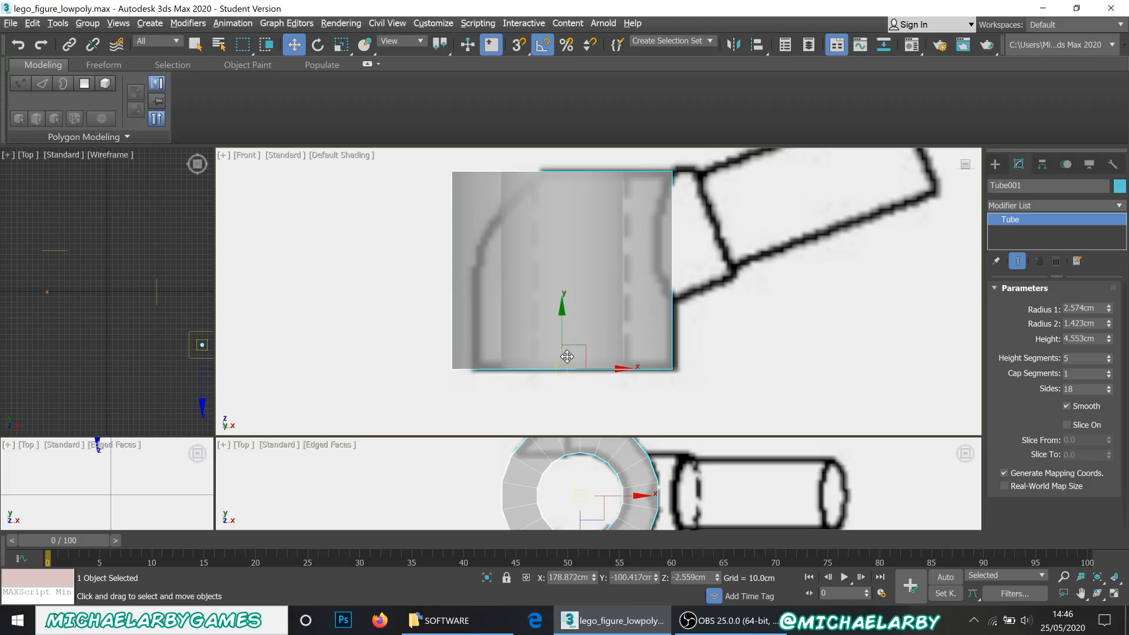
- Show edged faces in the Front viewport and set the tube's Height Segments to 3
{"action": "scroll", "coordinate": [566, 326], "scroll_direction": "down", "scroll_amount": 4}
{"action": "scroll", "coordinate": [540, 305], "scroll_direction": "up", "scroll_amount": 3}
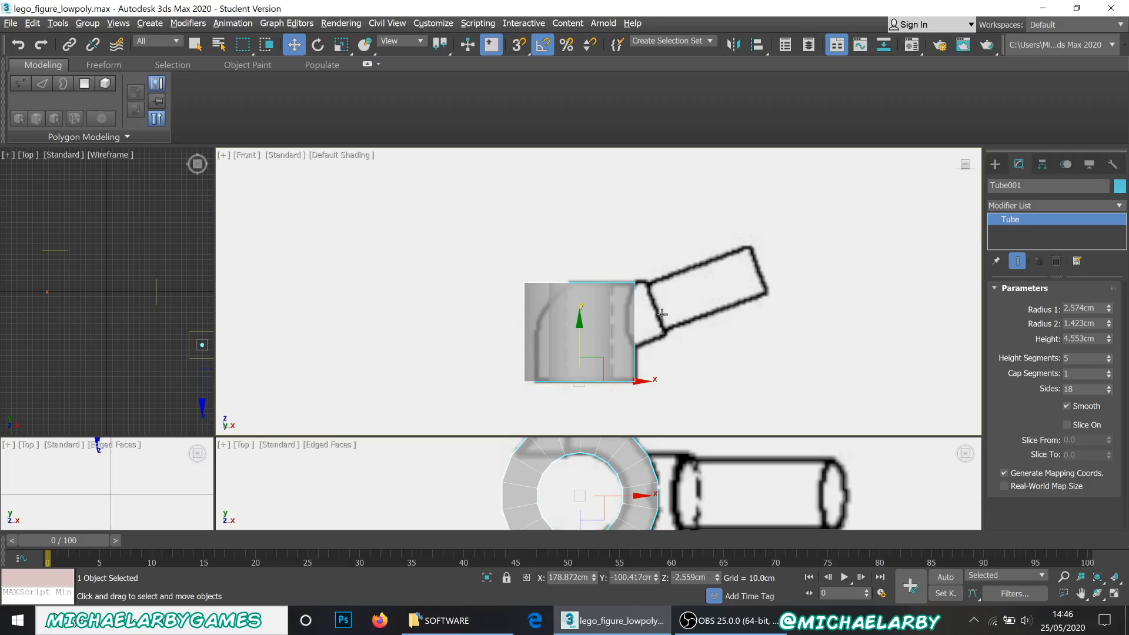
{"action": "key", "text": "F4"}
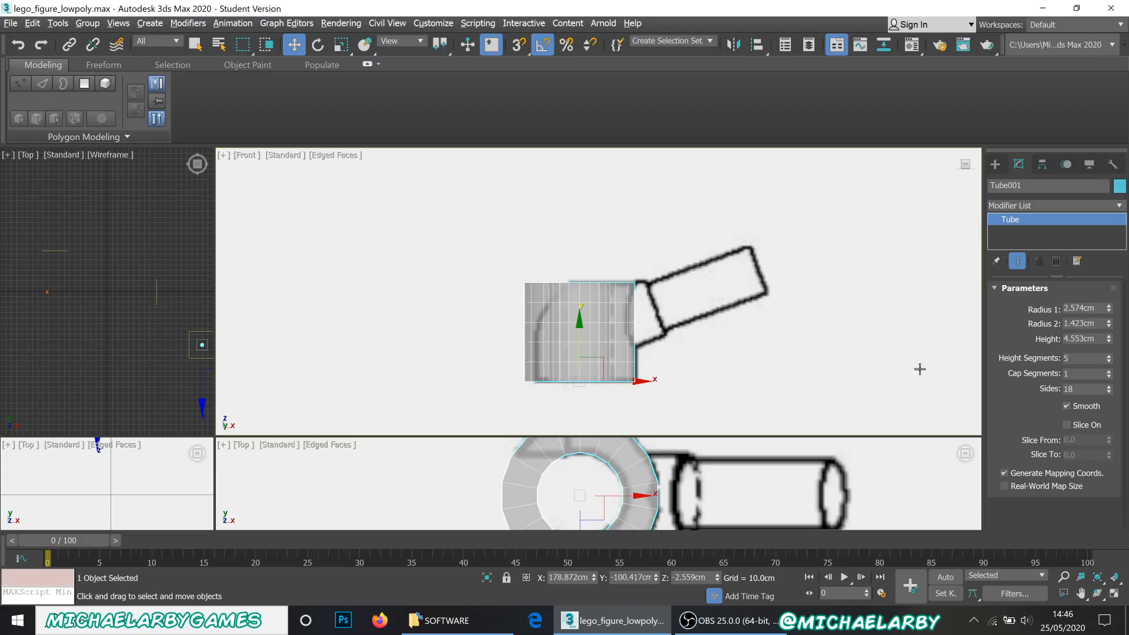
{"action": "left_click", "coordinate": [1110, 362]}
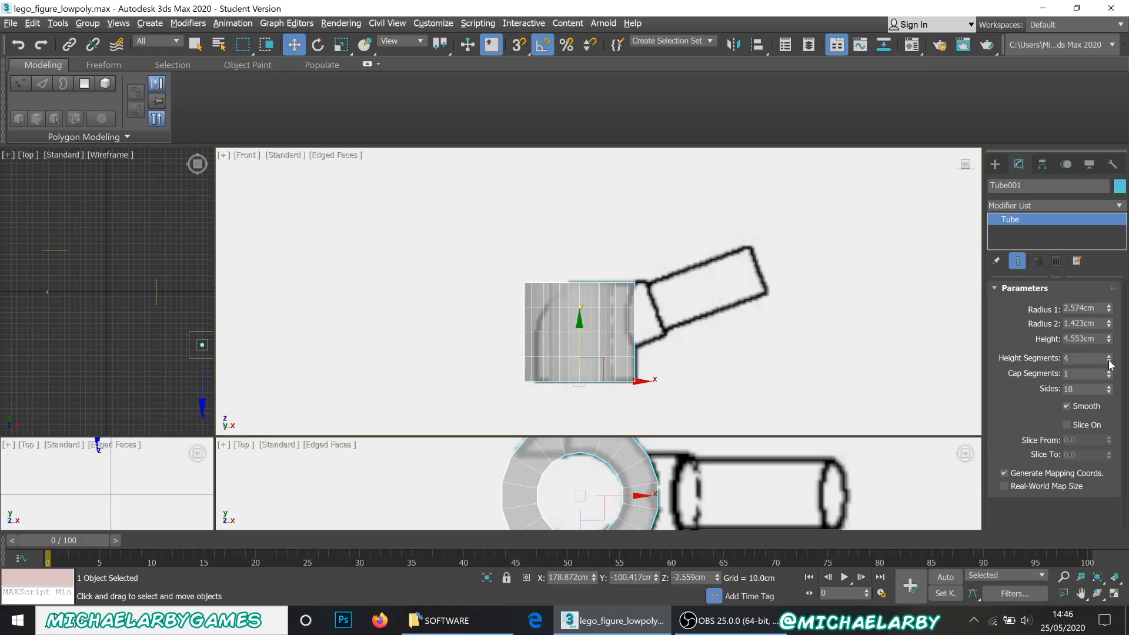
{"action": "left_click", "coordinate": [1110, 362]}
- Enlarge the Top viewport of the hand blueprint and briefly check the tube in a Perspective view
{"action": "left_click", "coordinate": [509, 439]}
{"action": "left_click_drag", "start_coordinate": [514, 416], "coordinate": [539, 234]}
{"action": "scroll", "coordinate": [568, 406], "scroll_direction": "down", "scroll_amount": 3}
{"action": "scroll", "coordinate": [568, 405], "scroll_direction": "up", "scroll_amount": 1}
{"action": "scroll", "coordinate": [568, 406], "scroll_direction": "up", "scroll_amount": 2}
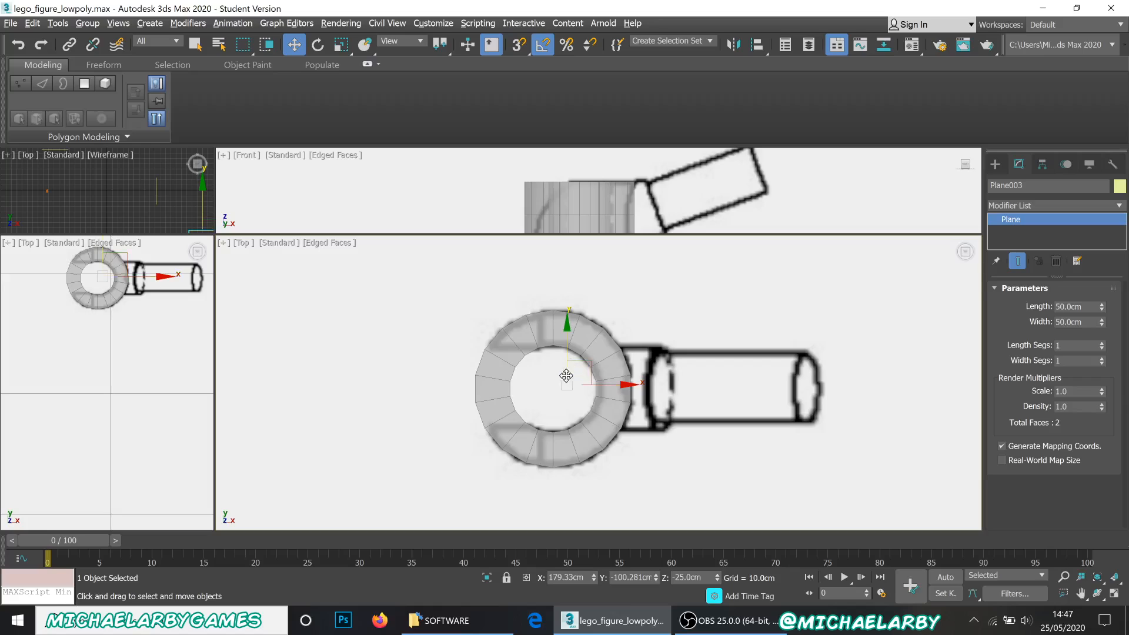
{"action": "key", "text": "p"}
{"action": "scroll", "coordinate": [542, 389], "scroll_direction": "down", "scroll_amount": 3}
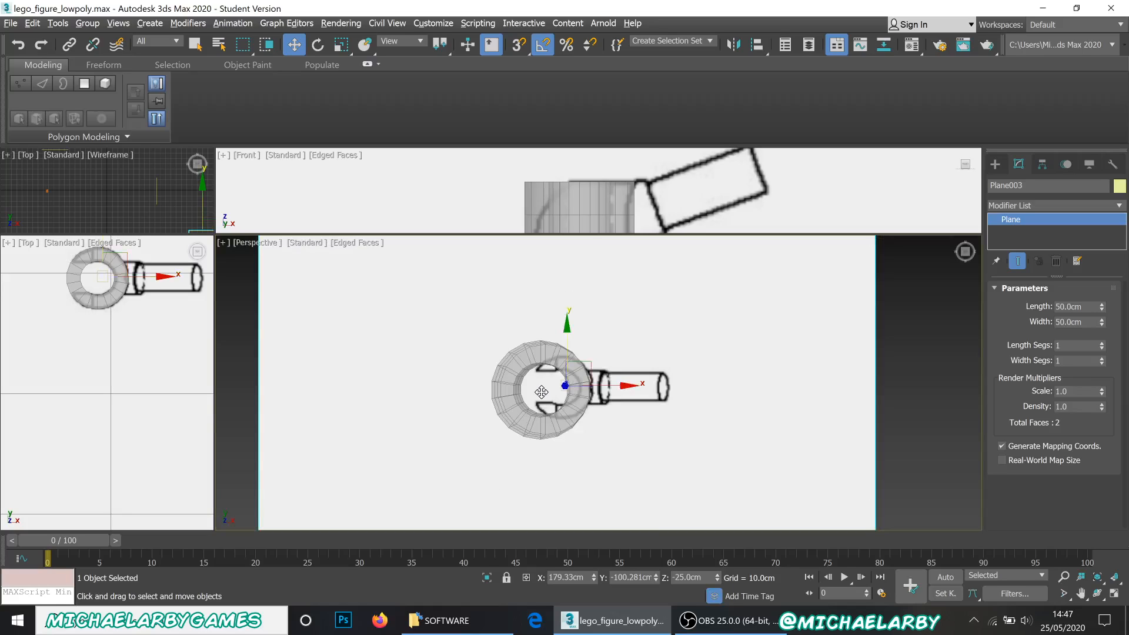
{"action": "mouse_move", "coordinate": [542, 391]}
{"action": "middle_mouse_down", "text": "alt"}
{"action": "mouse_move", "coordinate": [561, 361]}
{"action": "mouse_move", "coordinate": [542, 392]}
{"action": "middle_mouse_up", "text": "alt"}
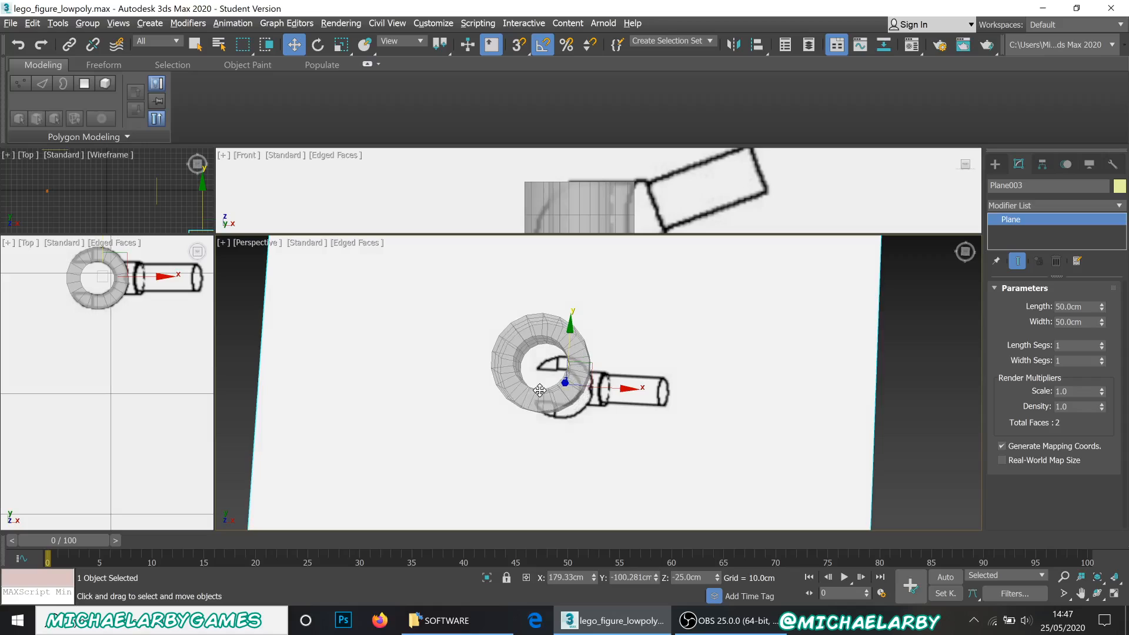
{"action": "key", "text": "t"}
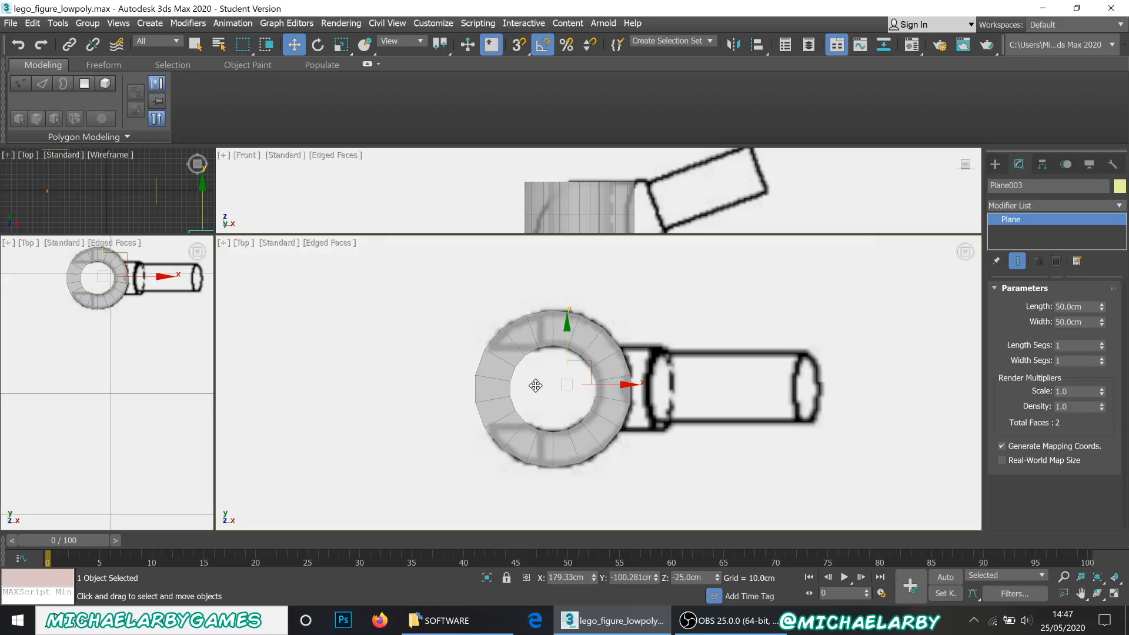
- Try to convert the selected blueprint plane to an Editable Poly and pick a polygon on the ring
{"action": "right_click", "coordinate": [486, 379]}
{"action": "mouse_move", "coordinate": [540, 531]}
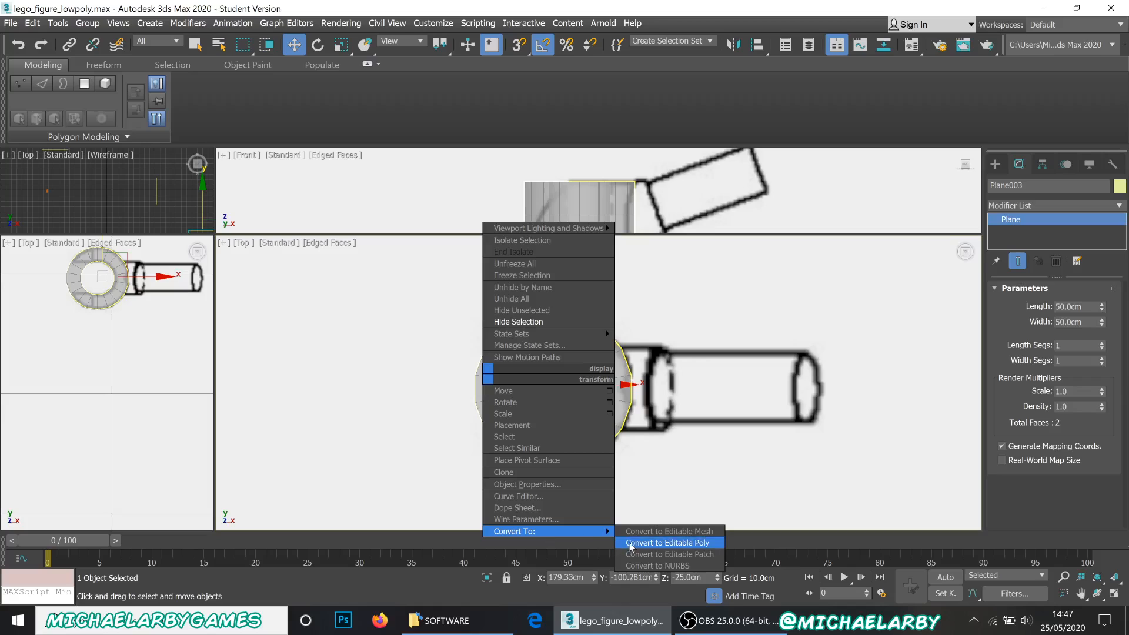
{"action": "left_click", "coordinate": [653, 548]}
{"action": "scroll", "coordinate": [494, 356], "scroll_direction": "up", "scroll_amount": 3}
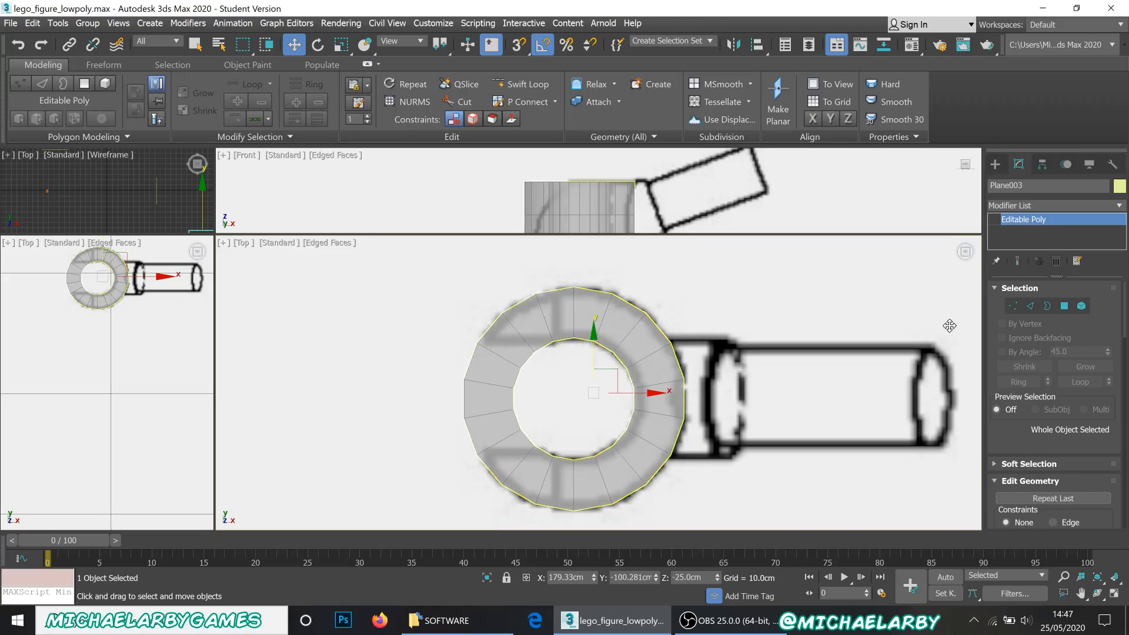
{"action": "left_click", "coordinate": [1062, 306]}
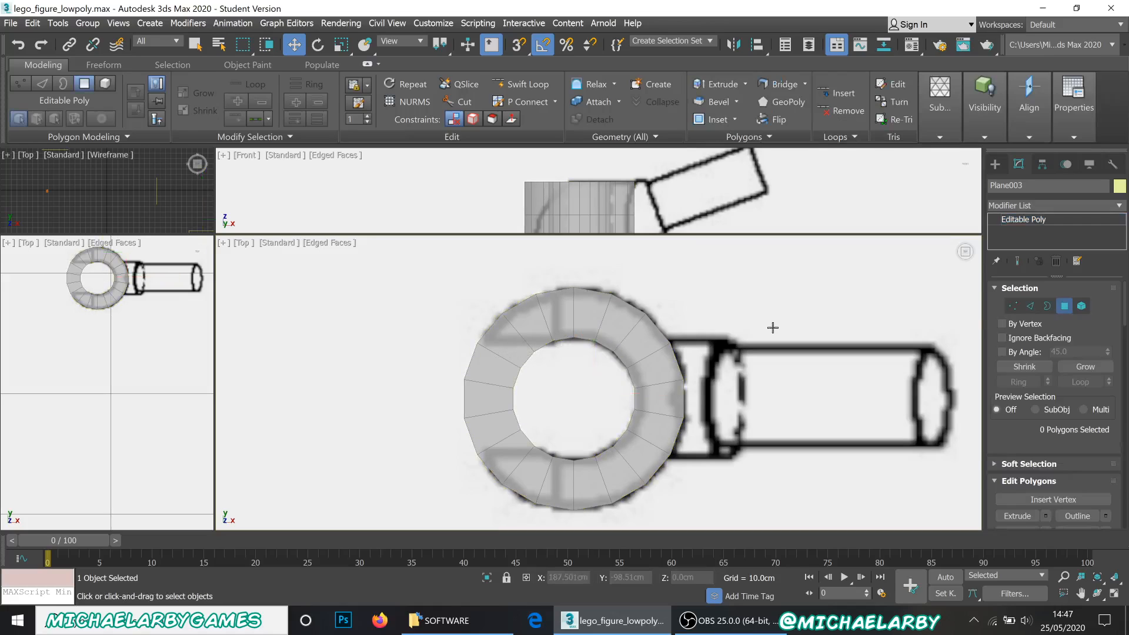
{"action": "left_click", "coordinate": [542, 373]}
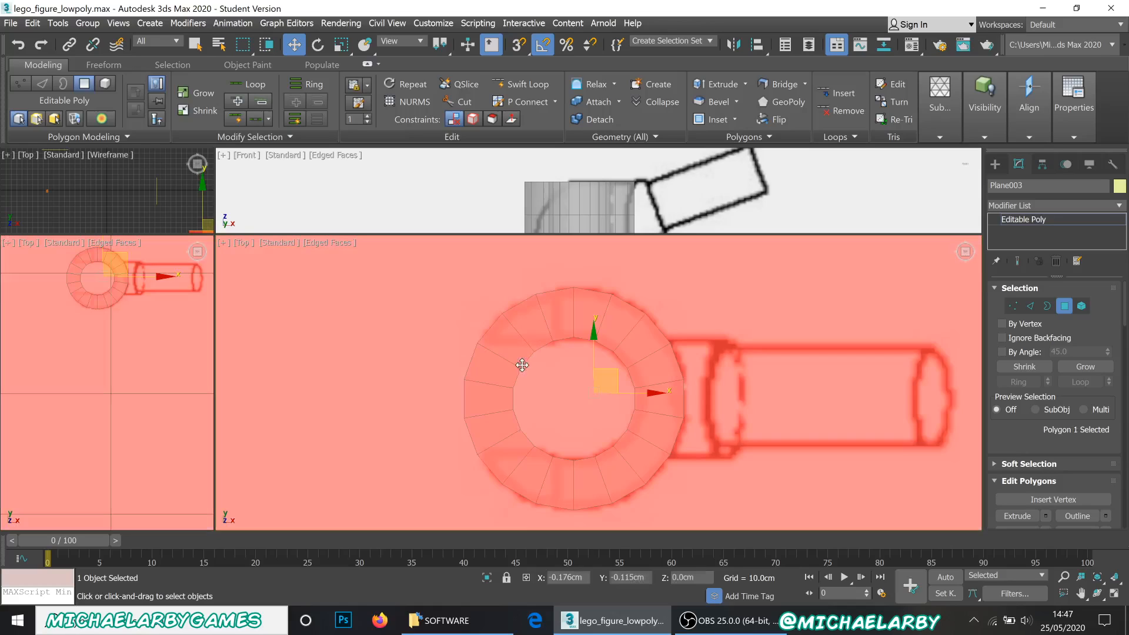
{"action": "key", "text": "ctrl+z"}
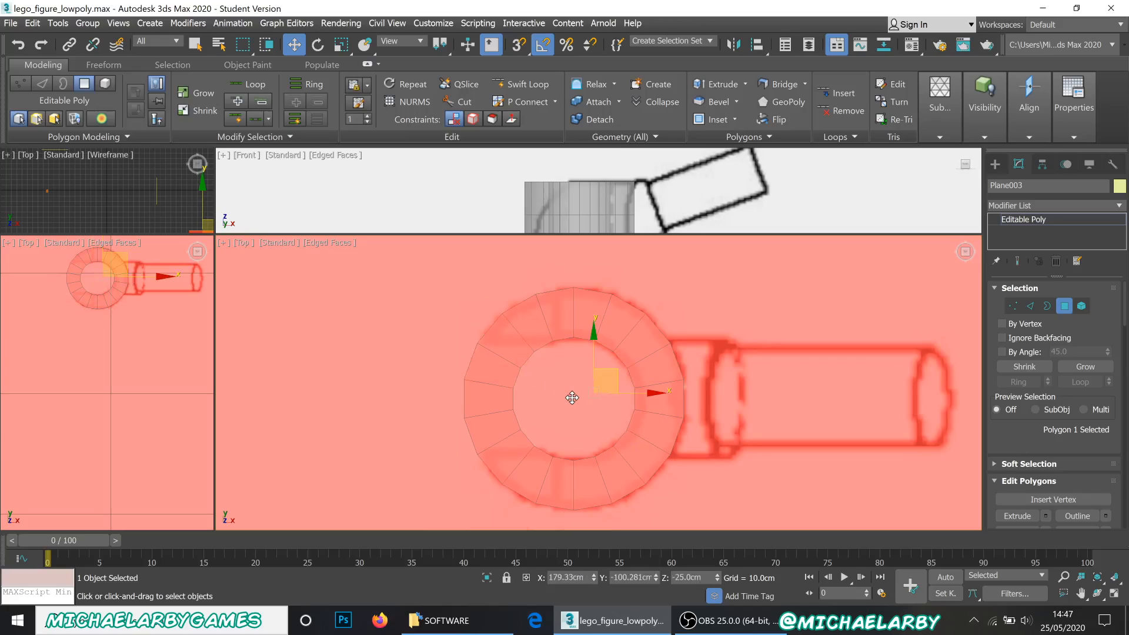
{"action": "right_click", "coordinate": [620, 369]}
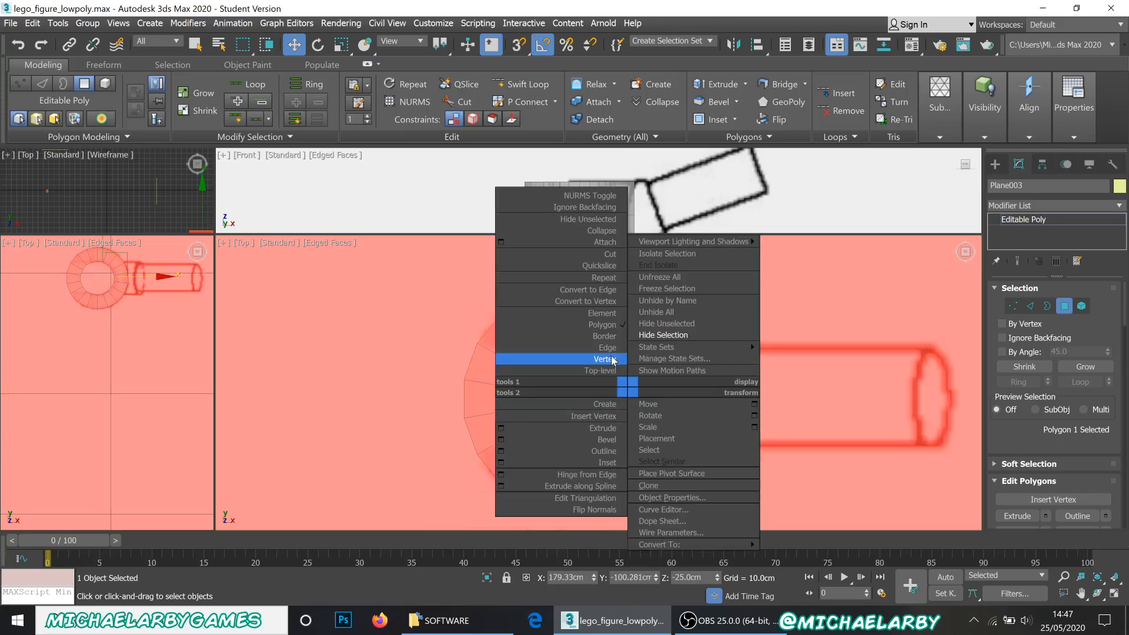
{"action": "left_click", "coordinate": [594, 362]}
- Select the tube over the claw outline and convert it to an Editable Poly
{"action": "left_click", "coordinate": [651, 431]}
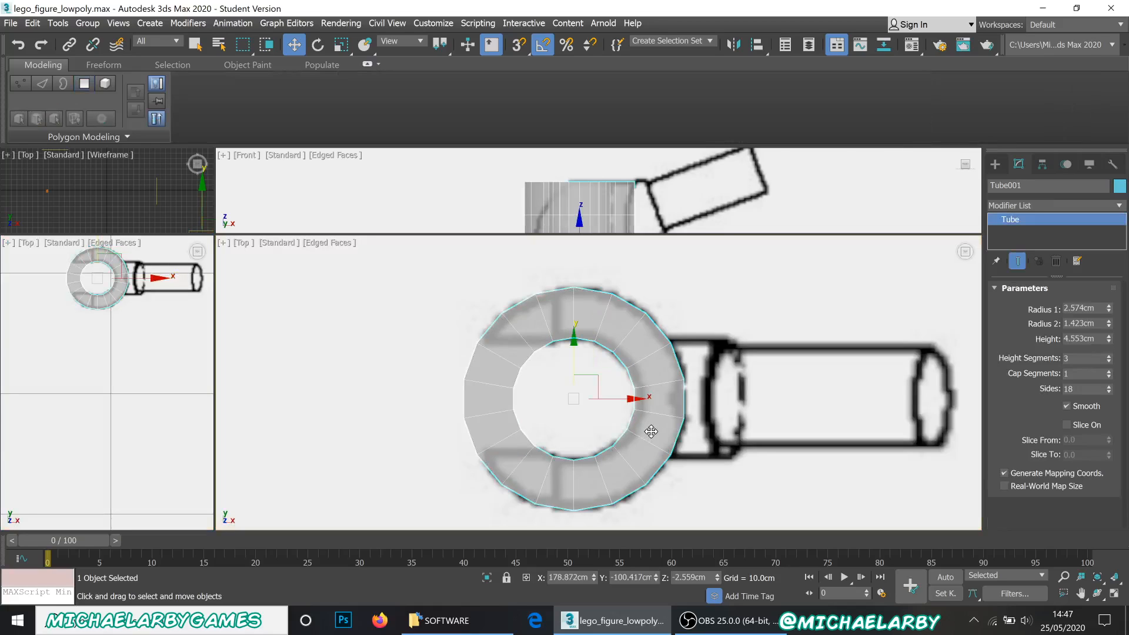
{"action": "right_click", "coordinate": [652, 429]}
{"action": "mouse_move", "coordinate": [719, 580]}
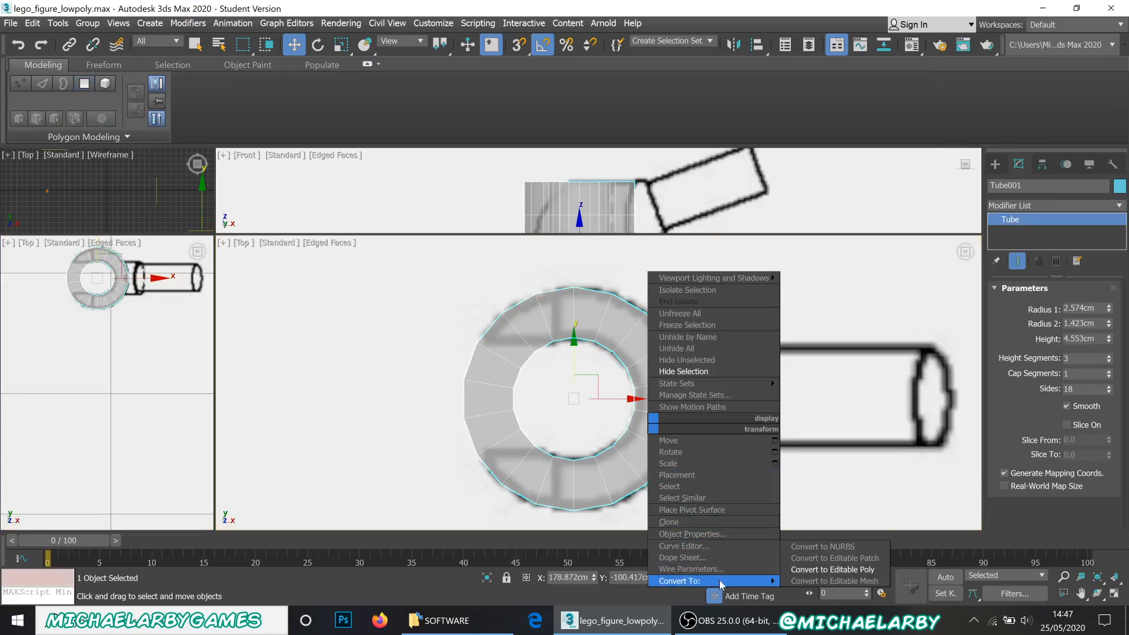
{"action": "left_click", "coordinate": [844, 569]}
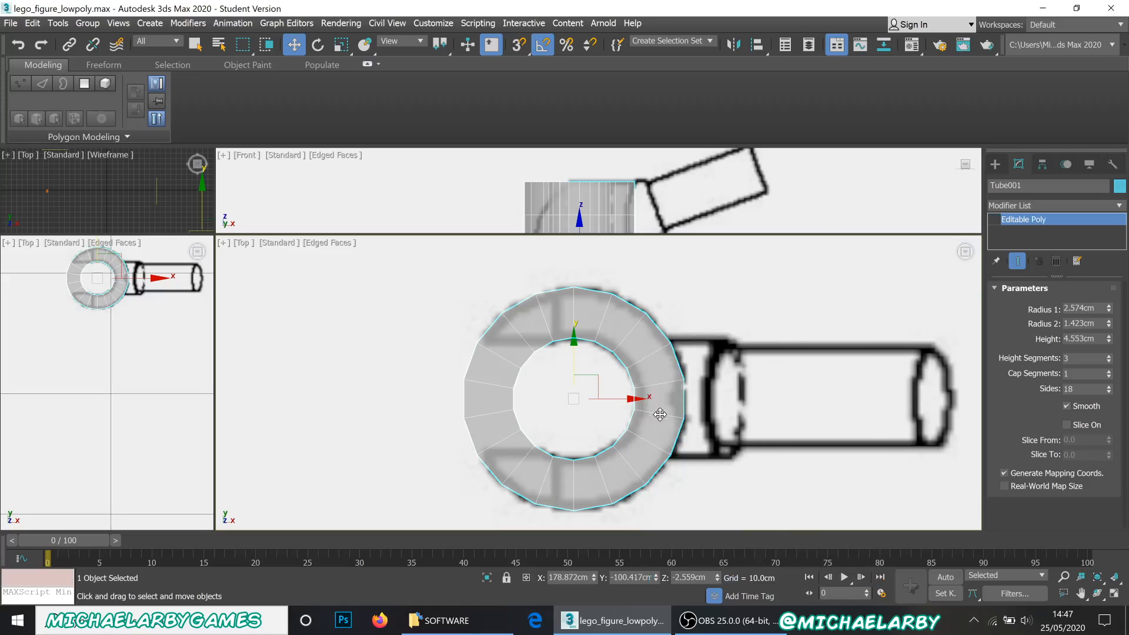
- Delete the seven upper cap polygons of the tube that span the claw's opening
{"action": "key", "text": "4"}
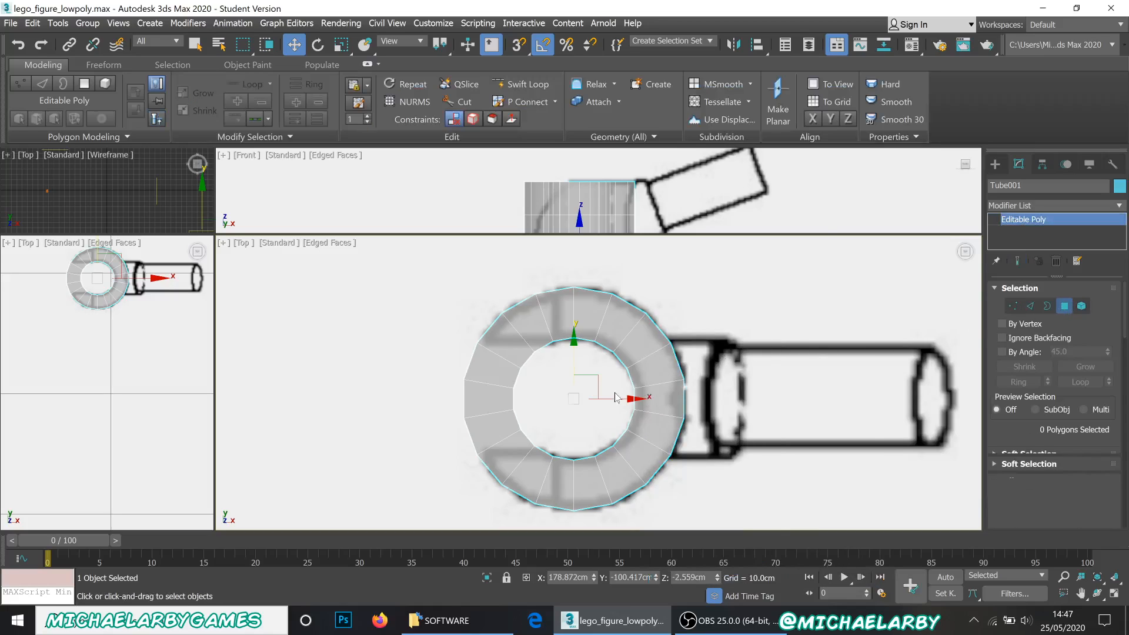
{"action": "left_click", "coordinate": [542, 340]}
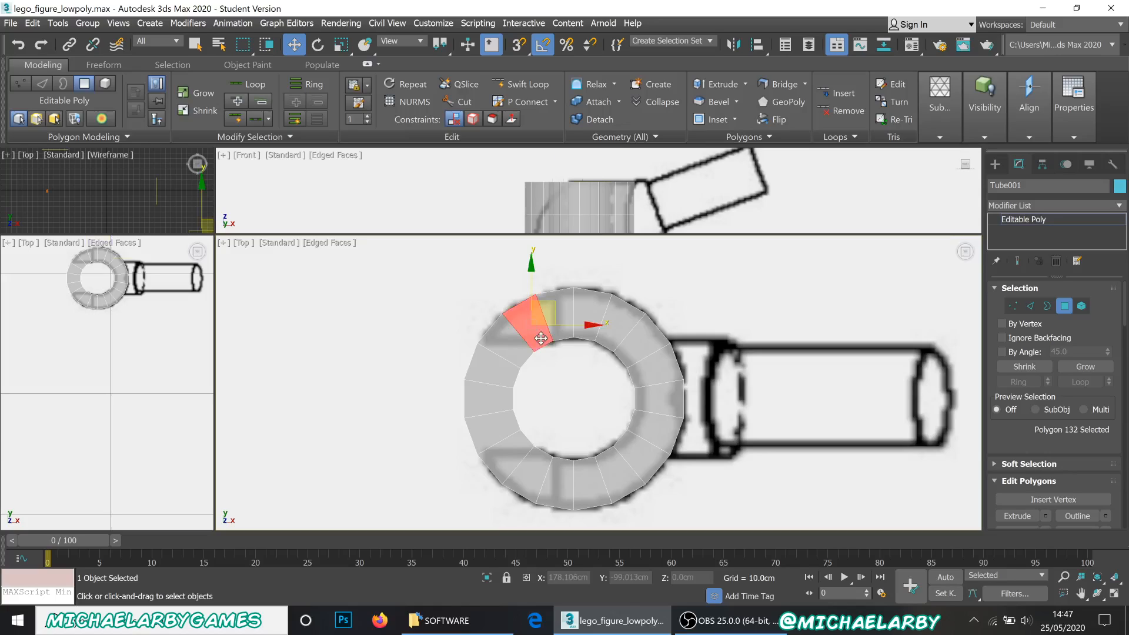
{"action": "left_click", "coordinate": [502, 342], "text": "ctrl"}
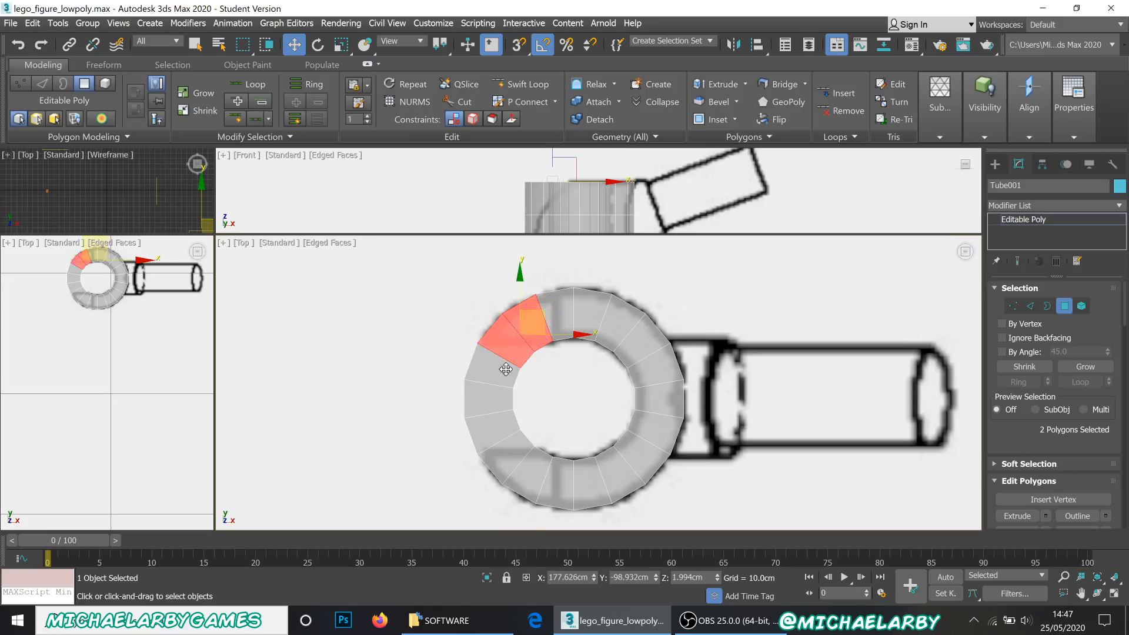
{"action": "left_click", "coordinate": [488, 368], "text": "ctrl"}
{"action": "left_click", "coordinate": [487, 400], "text": "ctrl"}
{"action": "left_click", "coordinate": [508, 437], "text": "ctrl"}
{"action": "left_click", "coordinate": [499, 462], "text": "ctrl"}
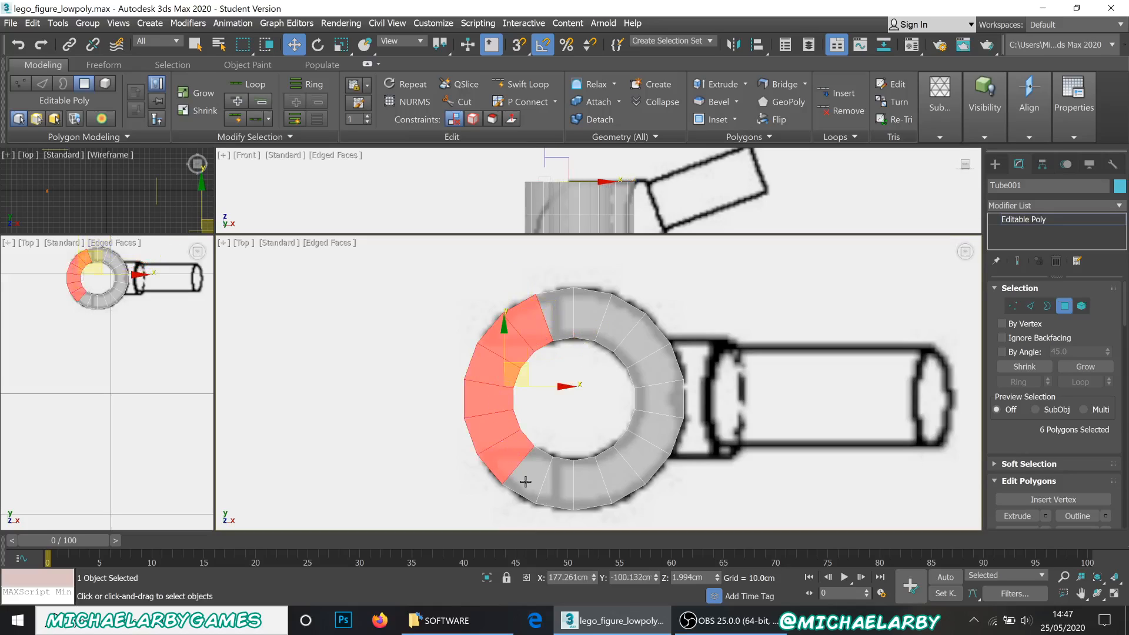
{"action": "left_click", "coordinate": [523, 481], "text": "ctrl"}
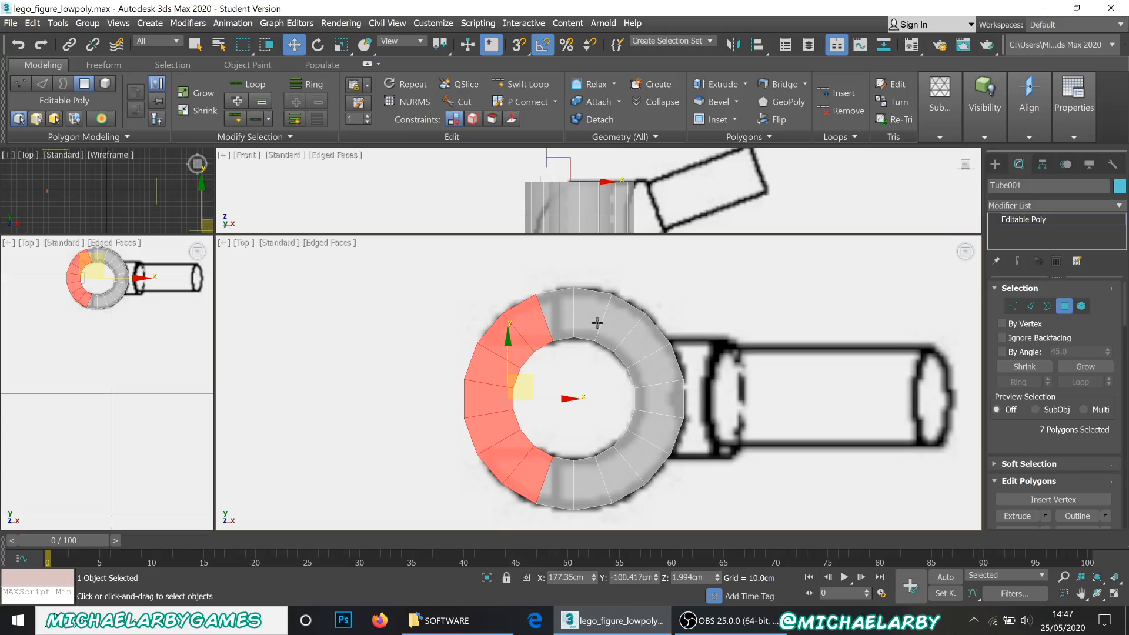
{"action": "left_click", "coordinate": [560, 400]}
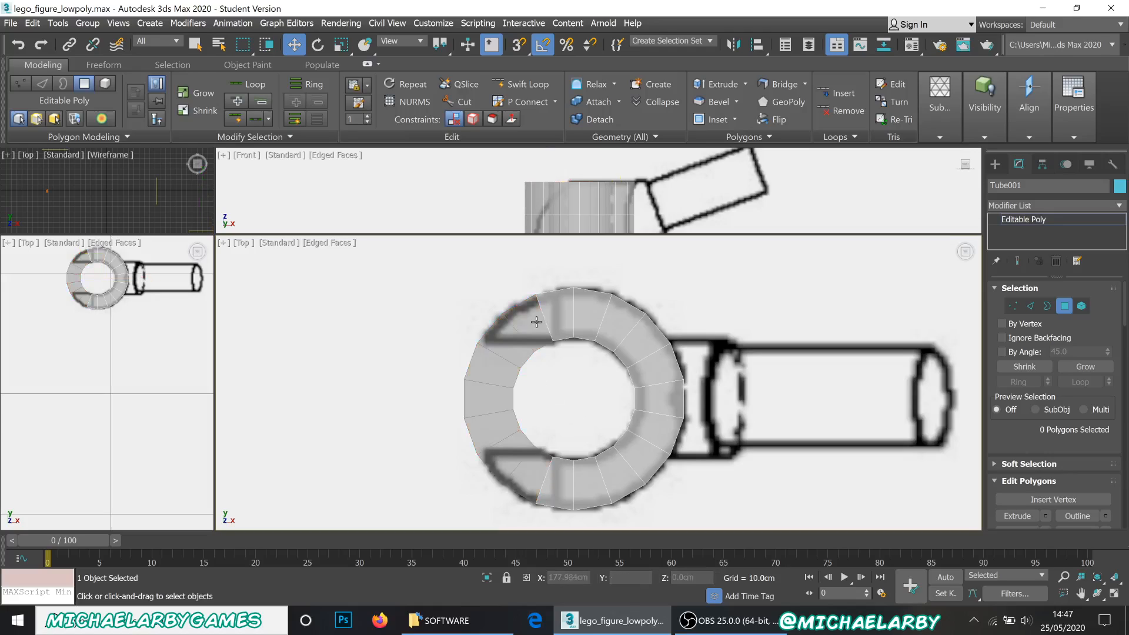
- Delete the matching seven polygons of the tube's lower cap across the claw's opening
{"action": "left_click", "coordinate": [532, 317]}
{"action": "left_click", "coordinate": [506, 346], "text": "ctrl"}
{"action": "left_click", "coordinate": [494, 374], "text": "ctrl"}
{"action": "left_click", "coordinate": [487, 399], "text": "ctrl"}
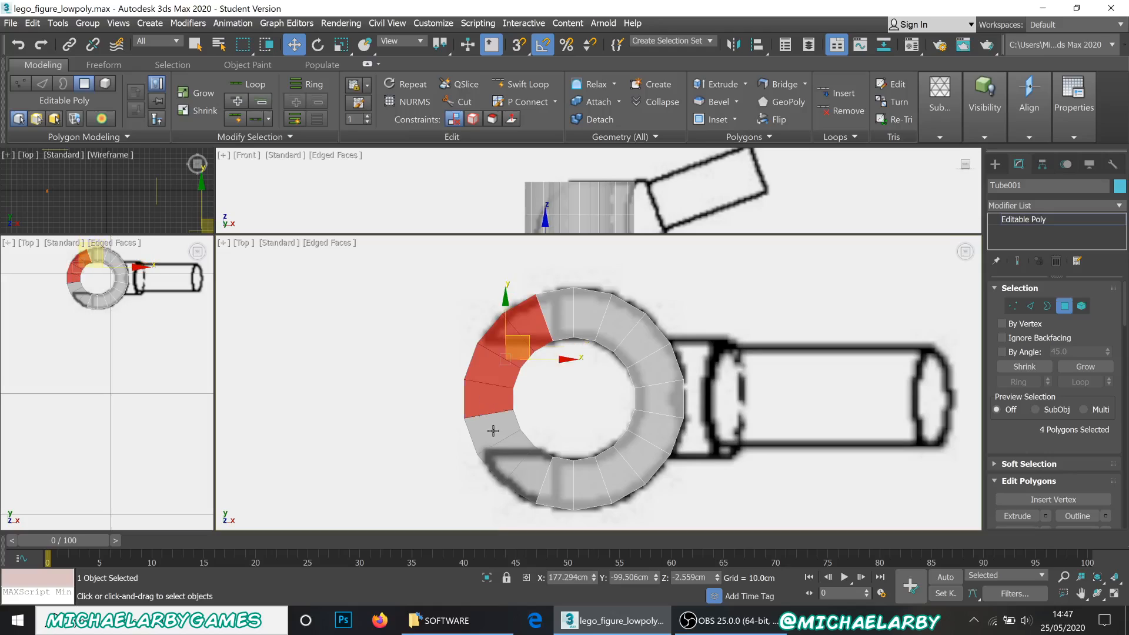
{"action": "left_click", "coordinate": [494, 429], "text": "ctrl"}
{"action": "left_click", "coordinate": [503, 462], "text": "ctrl"}
{"action": "left_click", "coordinate": [530, 467], "text": "ctrl"}
{"action": "key", "text": "Delete"}
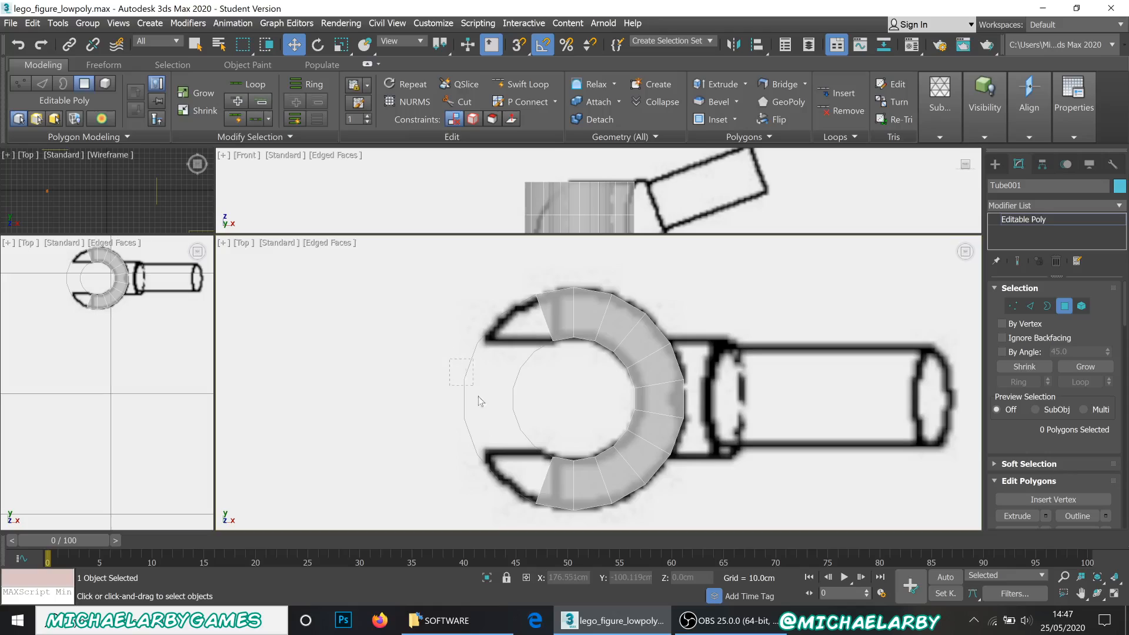
- Delete the nine outer wall polygons that close off the claw's opening between its two tips
{"action": "left_click_drag", "start_coordinate": [493, 437], "coordinate": [494, 438]}
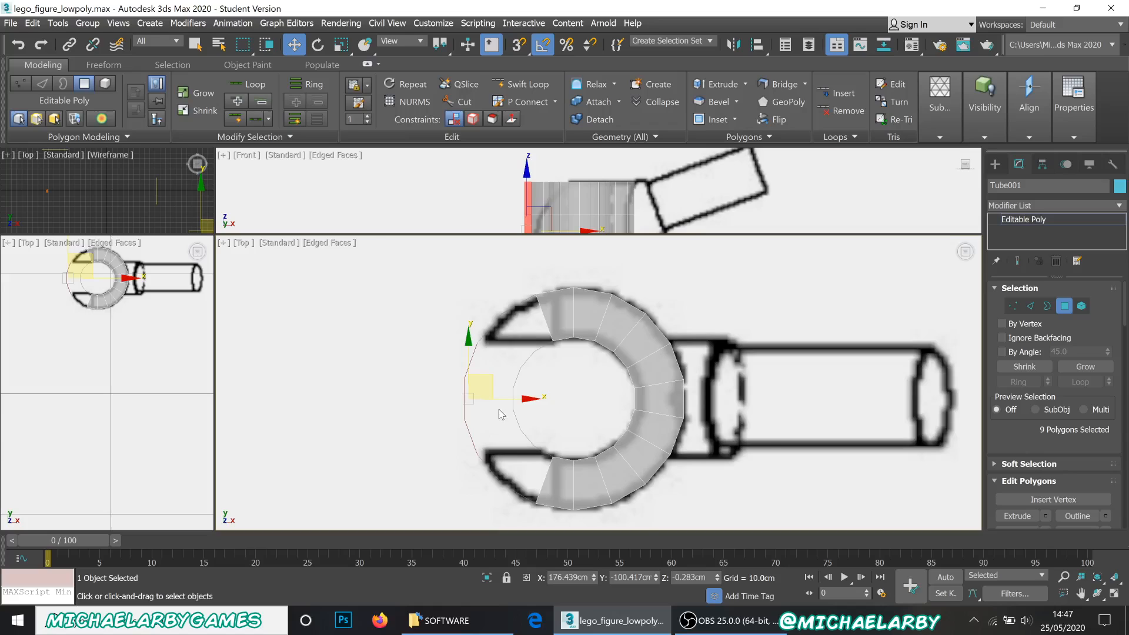
{"action": "key", "text": "p"}
{"action": "scroll", "coordinate": [494, 406], "scroll_direction": "down", "scroll_amount": 4}
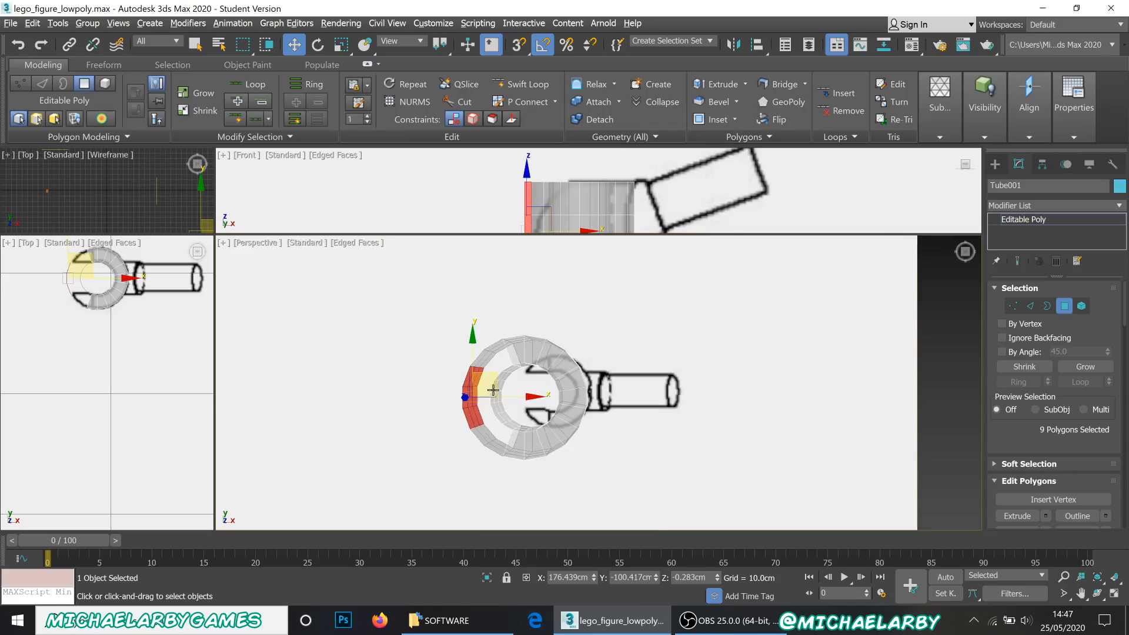
{"action": "middle_click_drag", "start_coordinate": [493, 390], "coordinate": [526, 358], "text": "alt"}
{"action": "key", "text": "Delete"}
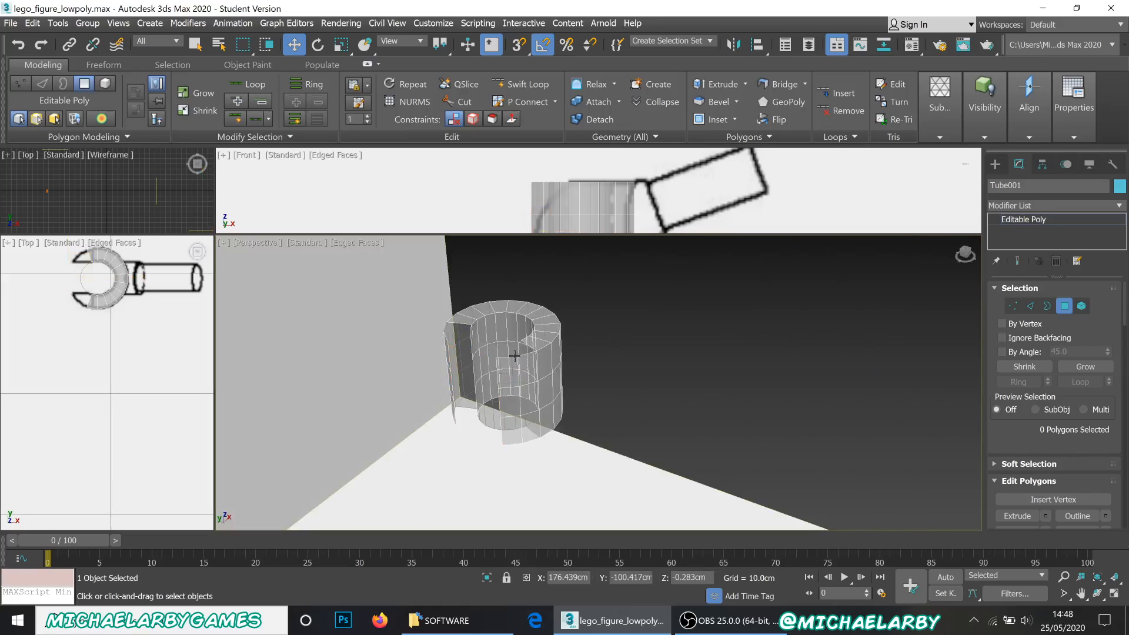
- Try selecting two outer wall polygons at one claw tip and compare them with the blueprint from above
{"action": "scroll", "coordinate": [508, 355], "scroll_direction": "up", "scroll_amount": 3}
{"action": "middle_click_drag", "start_coordinate": [516, 398], "coordinate": [609, 461], "text": "alt"}
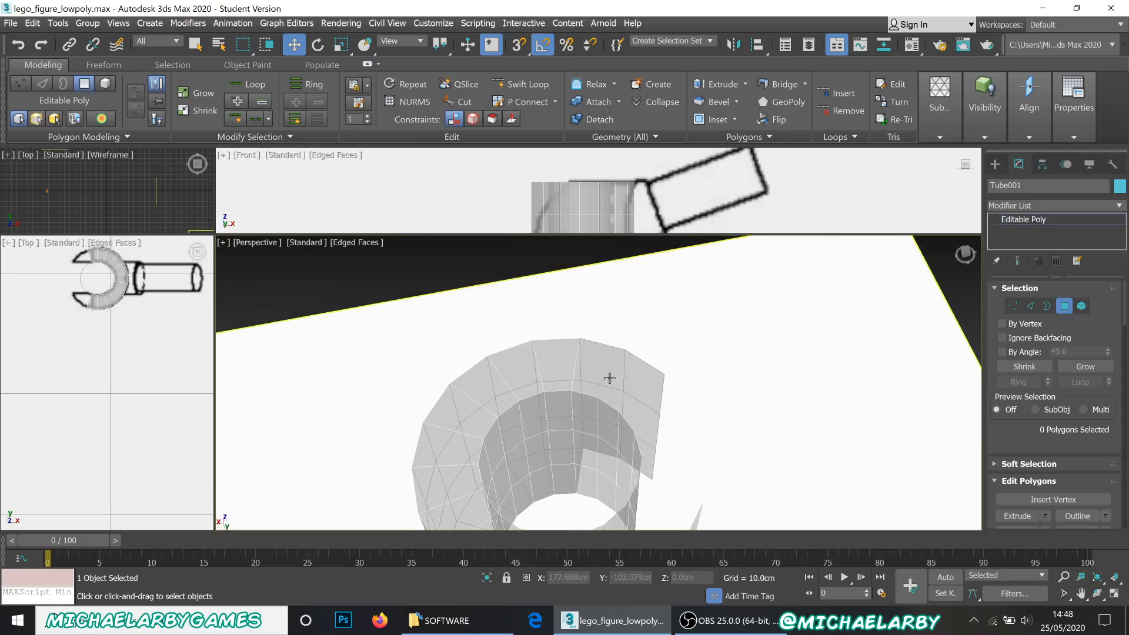
{"action": "left_click", "coordinate": [606, 379]}
{"action": "left_click", "coordinate": [646, 393], "text": "ctrl"}
{"action": "middle_click_drag", "start_coordinate": [624, 403], "coordinate": [557, 426], "text": "alt"}
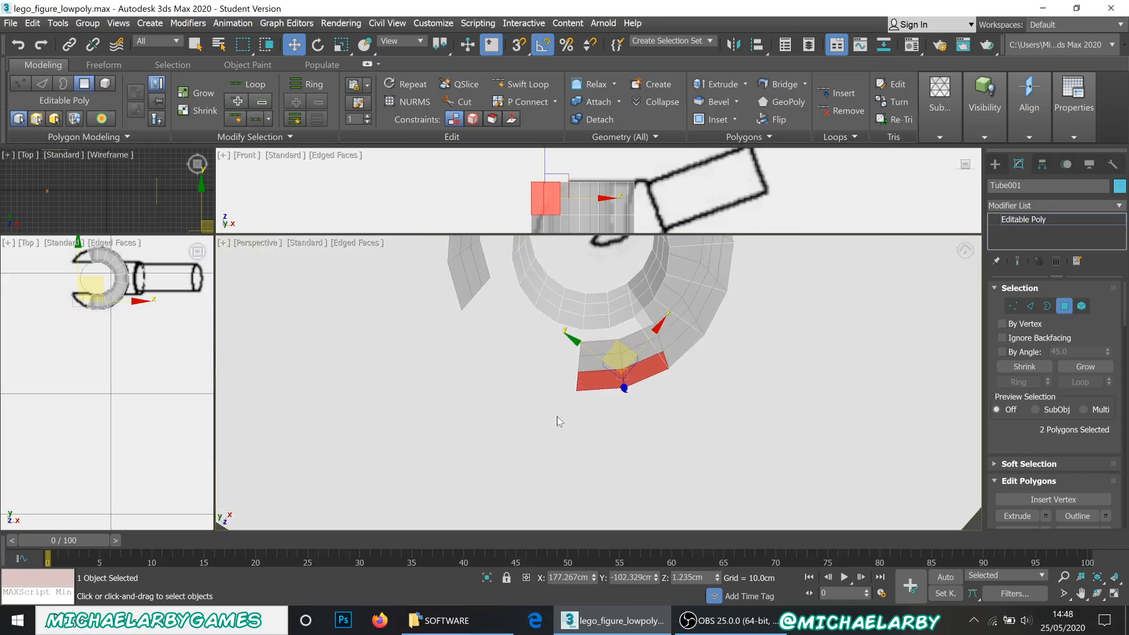
{"action": "key", "text": "t"}
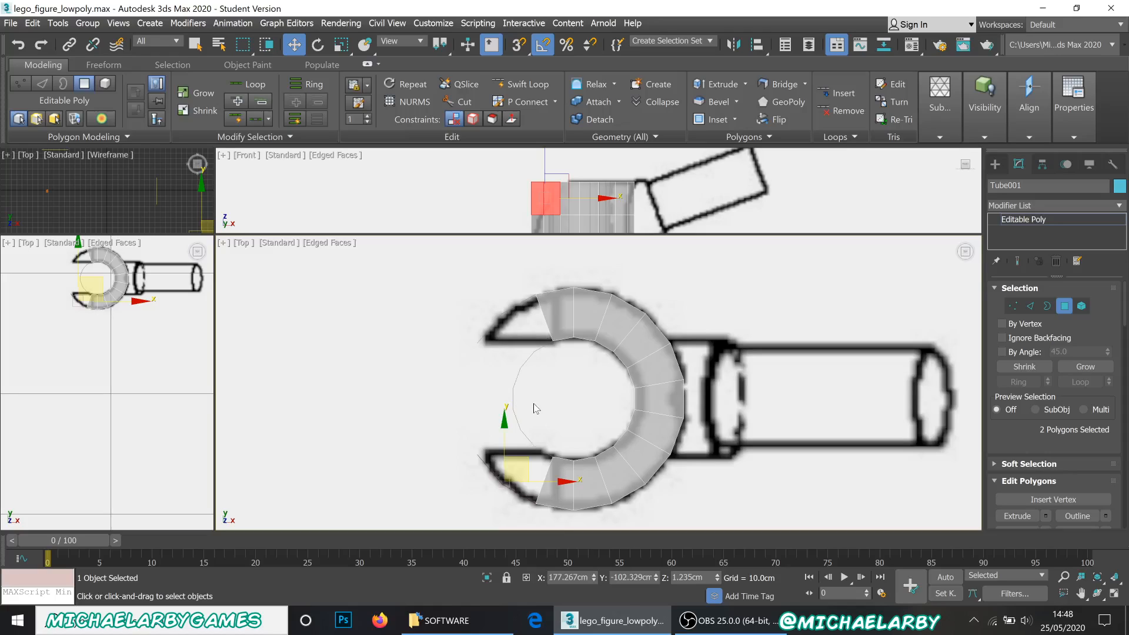
{"action": "key", "text": "p"}
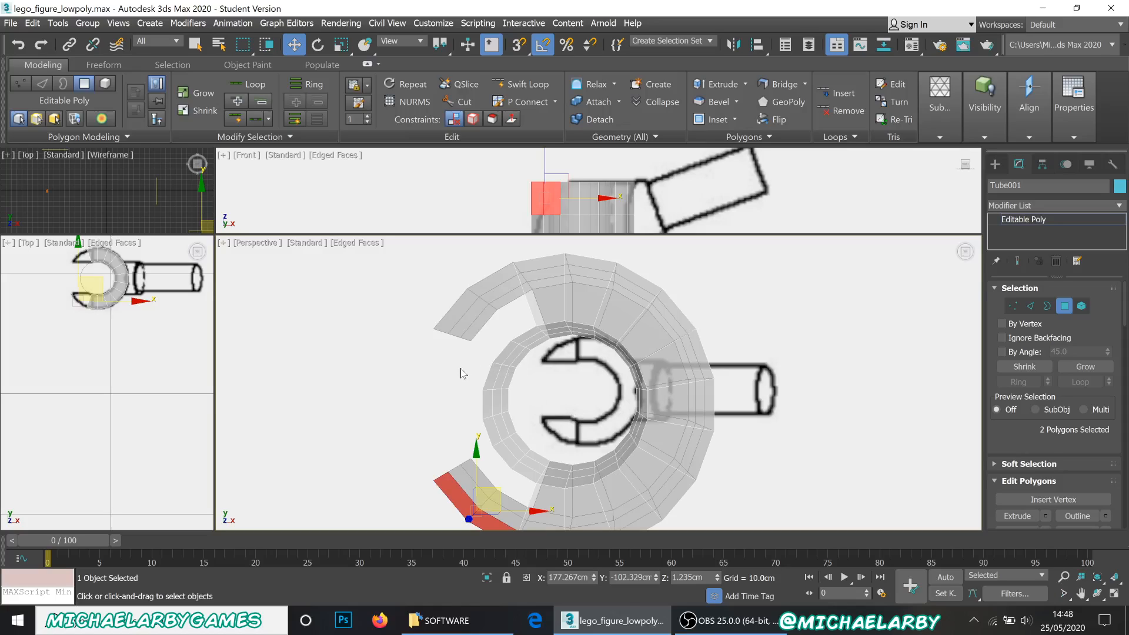
- Delete the 21 inner wall polygons that span the claw's opening
{"action": "left_click_drag", "start_coordinate": [535, 458], "coordinate": [535, 461]}
{"action": "left_click", "coordinate": [529, 468], "text": "ctrl"}
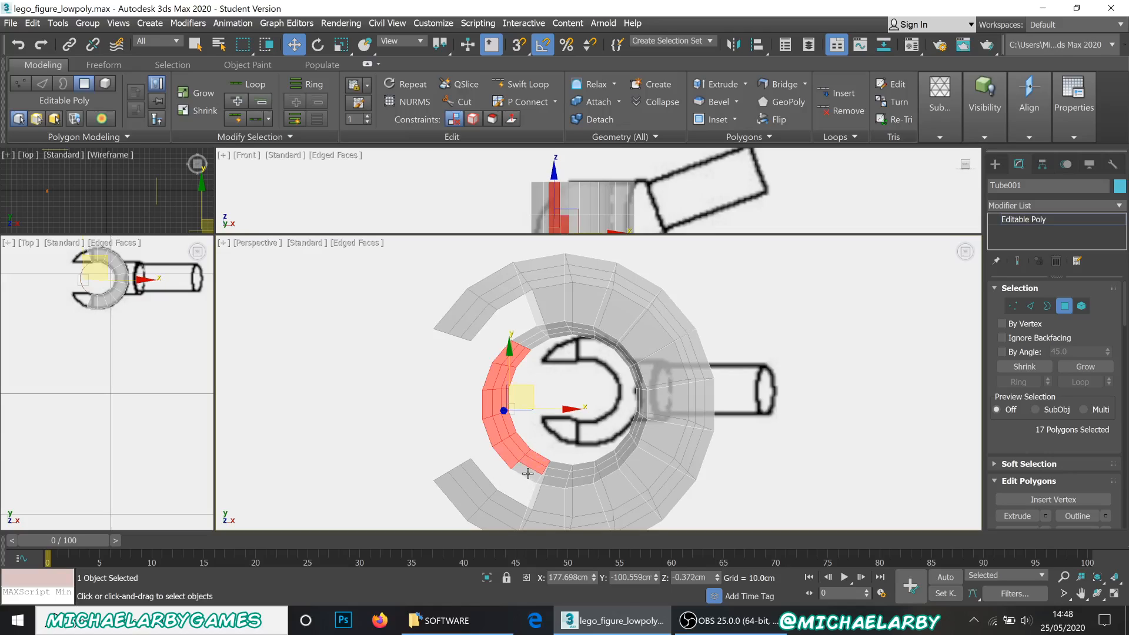
{"action": "left_click", "coordinate": [521, 476], "text": "ctrl"}
{"action": "left_click", "coordinate": [527, 337], "text": "ctrl"}
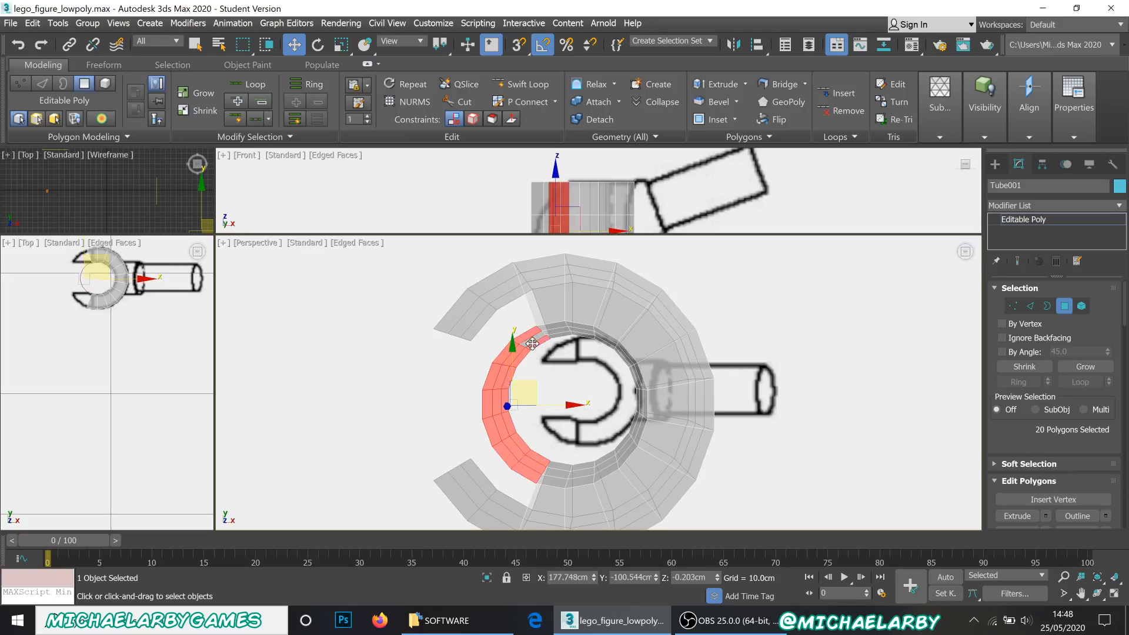
{"action": "left_click", "coordinate": [535, 338], "text": "ctrl"}
{"action": "key", "text": "Delete"}
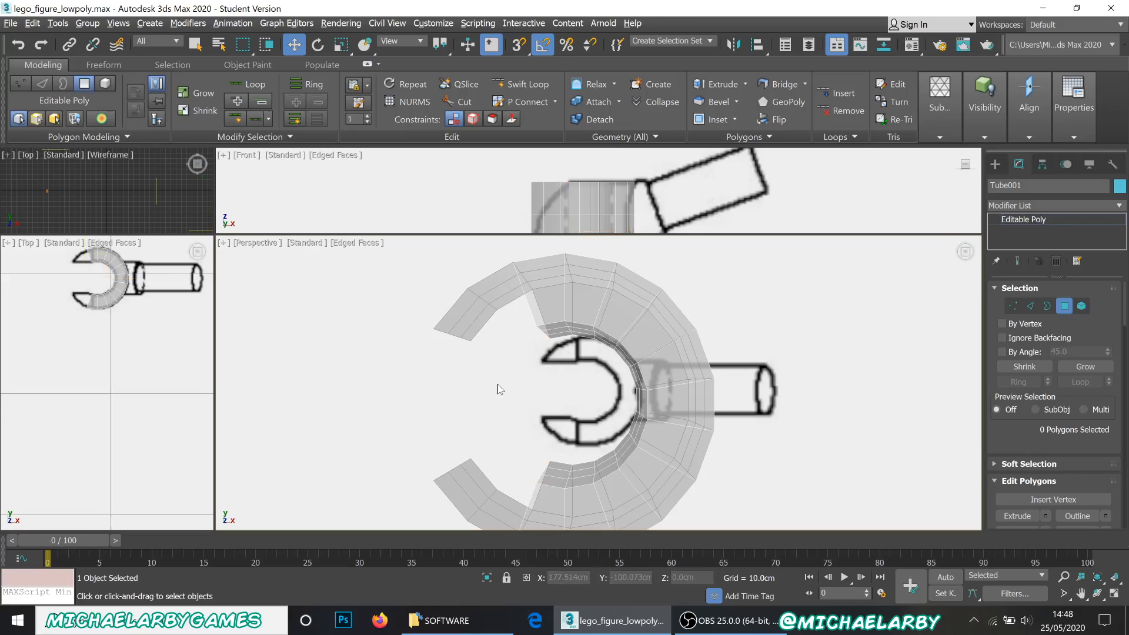
{"action": "middle_click_drag", "start_coordinate": [497, 389], "coordinate": [509, 378], "text": "alt"}
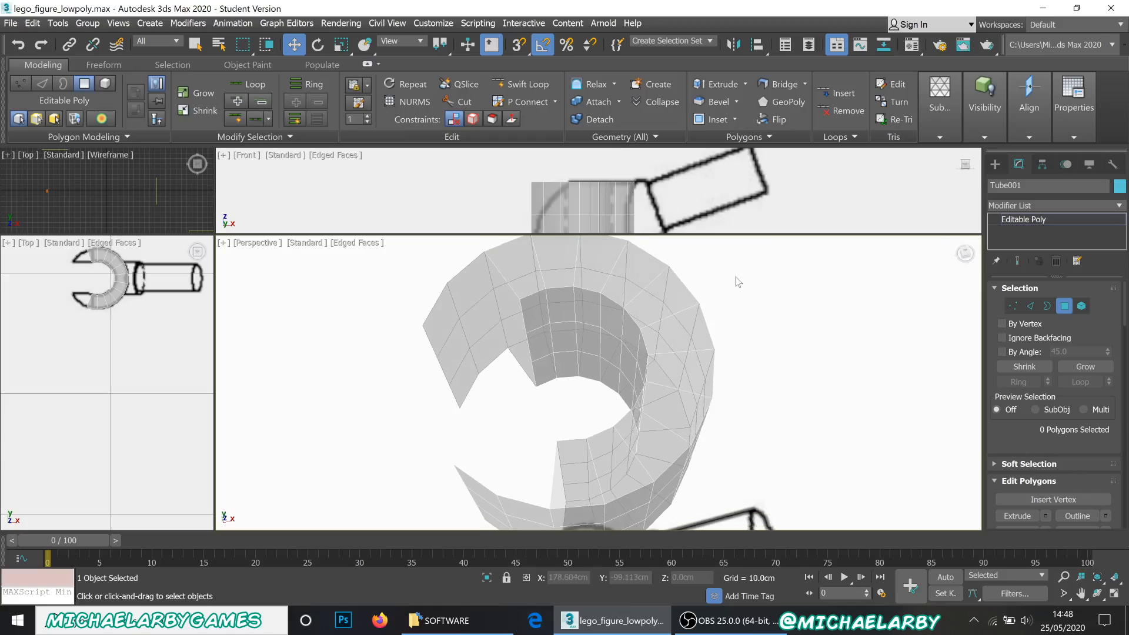
- Bridge the topmost outer wall edge at the first claw tip to the matching inner wall edge
{"action": "left_click", "coordinate": [1030, 306]}
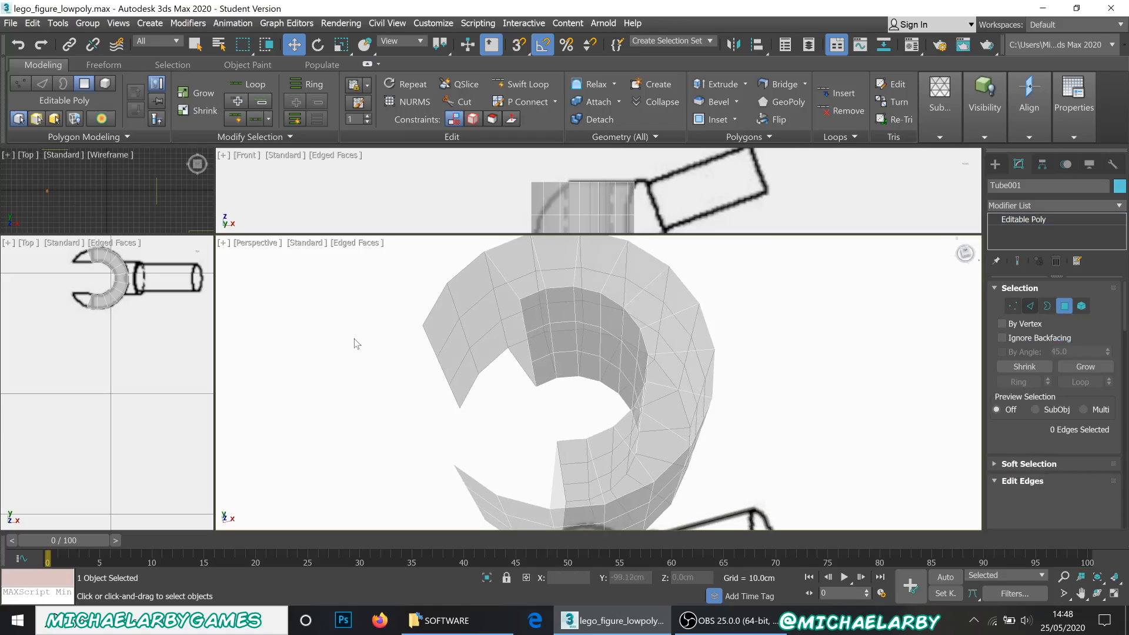
{"action": "left_click", "coordinate": [429, 336]}
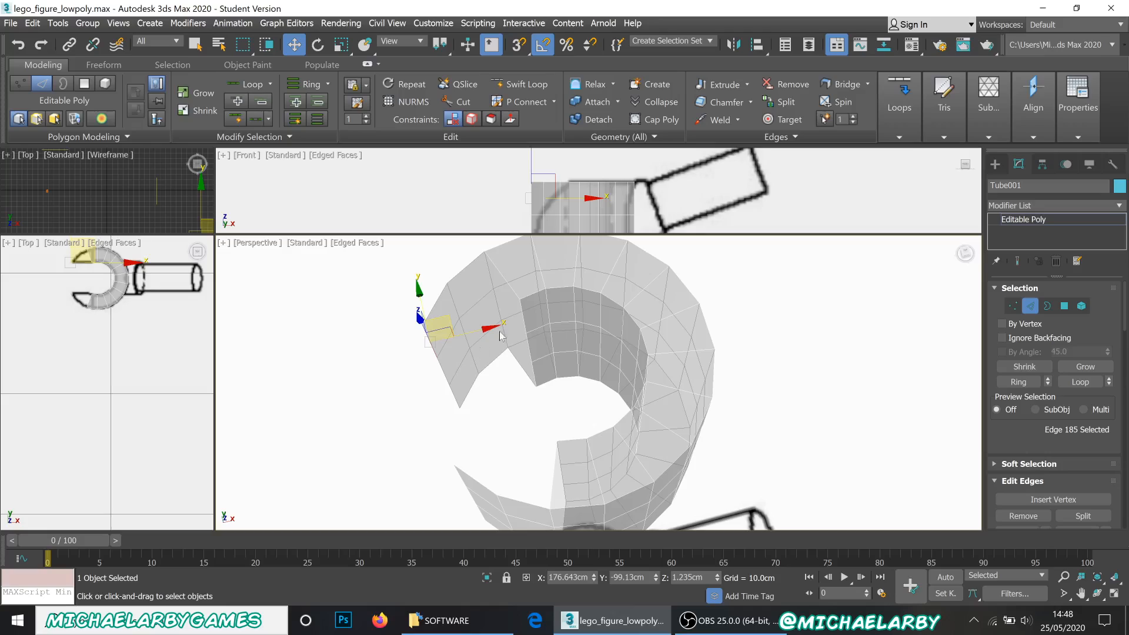
{"action": "left_click", "coordinate": [523, 312], "text": "ctrl"}
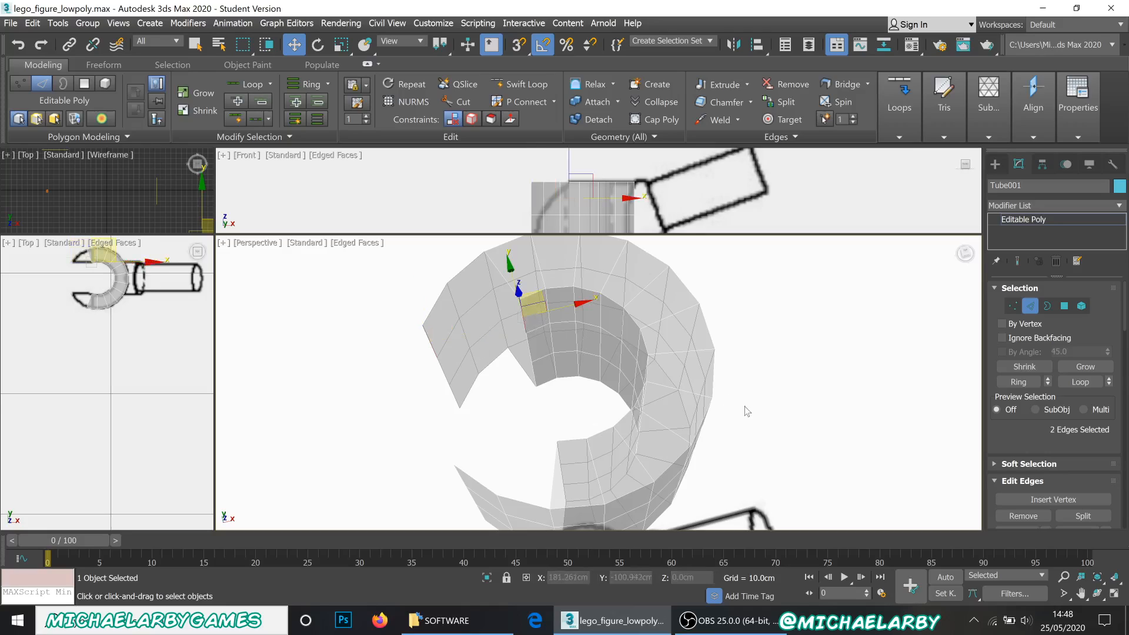
{"action": "scroll", "coordinate": [1039, 490], "scroll_direction": "down", "scroll_amount": 1}
{"action": "scroll", "coordinate": [1039, 490], "scroll_direction": "down", "scroll_amount": 3}
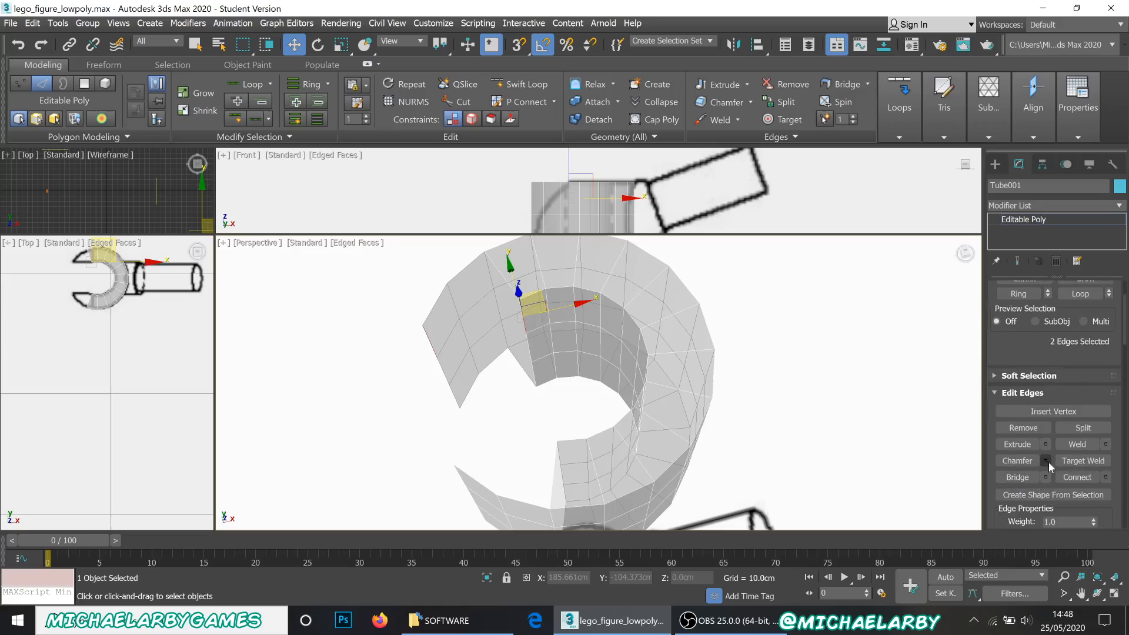
{"action": "left_click", "coordinate": [1017, 477]}
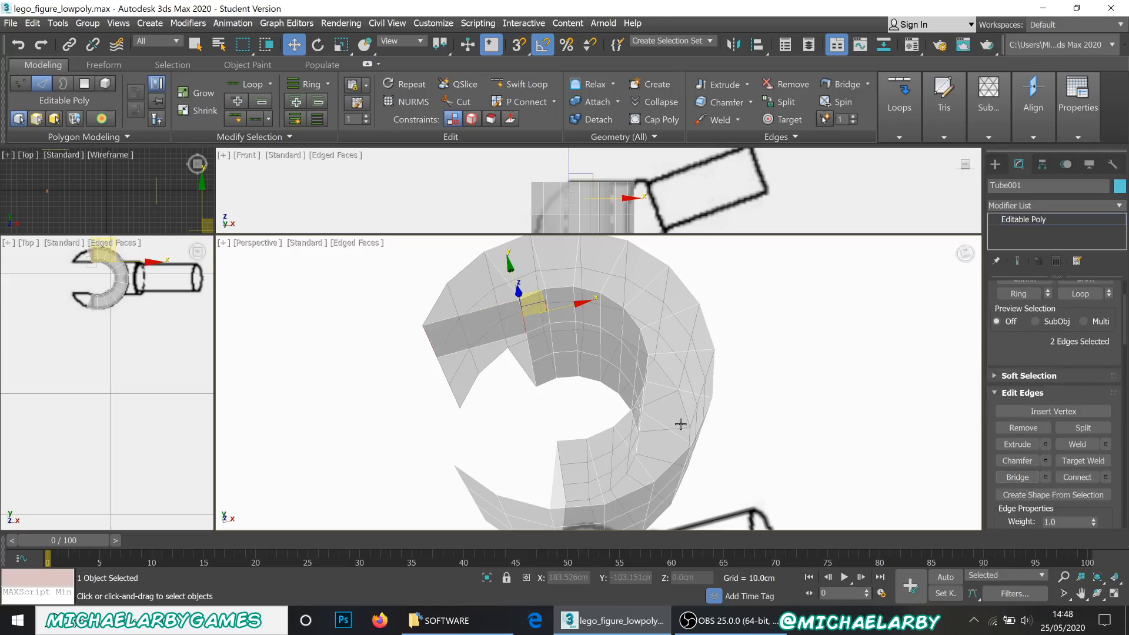
- Bridge the middle and lowest outer wall edges at the first claw tip to their matching inner wall edges
{"action": "left_click", "coordinate": [529, 350]}
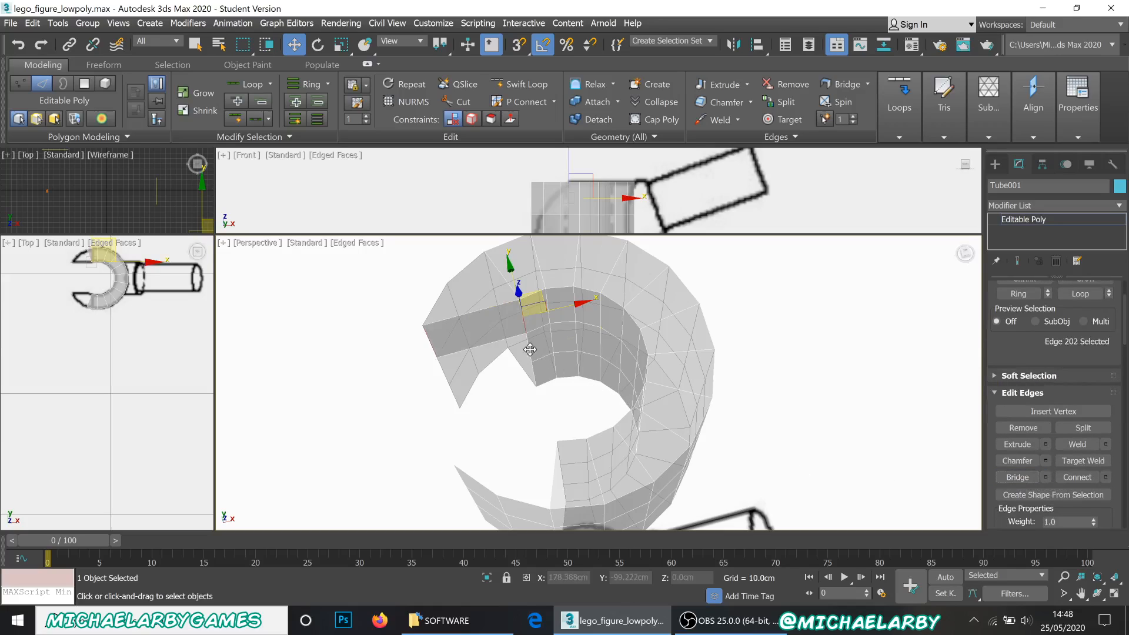
{"action": "left_click", "coordinate": [441, 367], "text": "ctrl"}
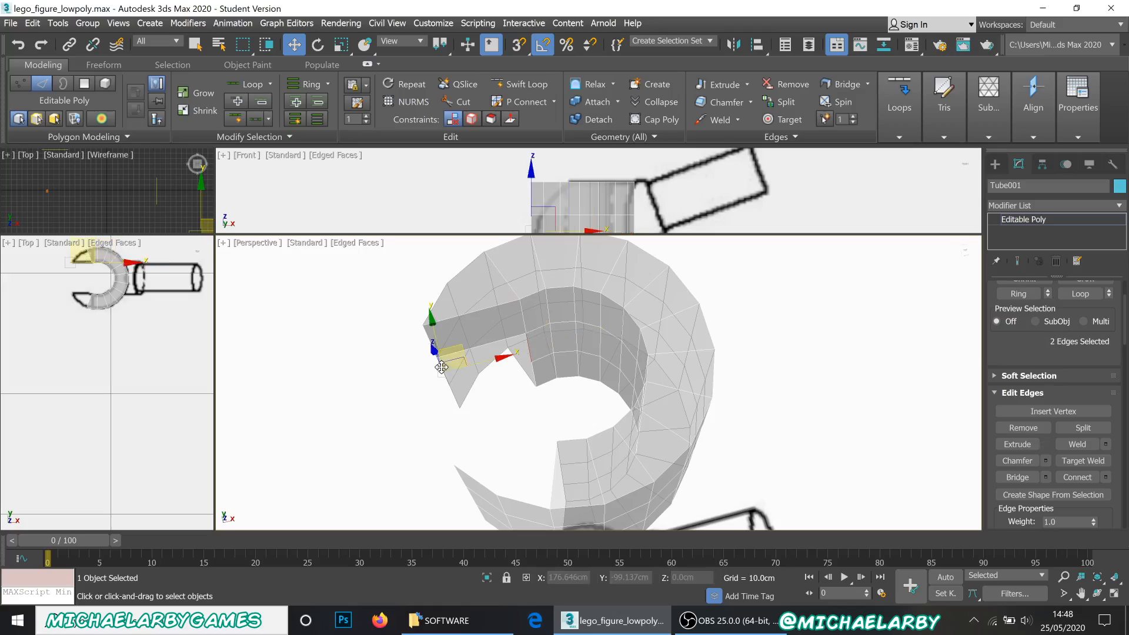
{"action": "left_click", "coordinate": [1018, 476]}
{"action": "left_click", "coordinate": [534, 372]}
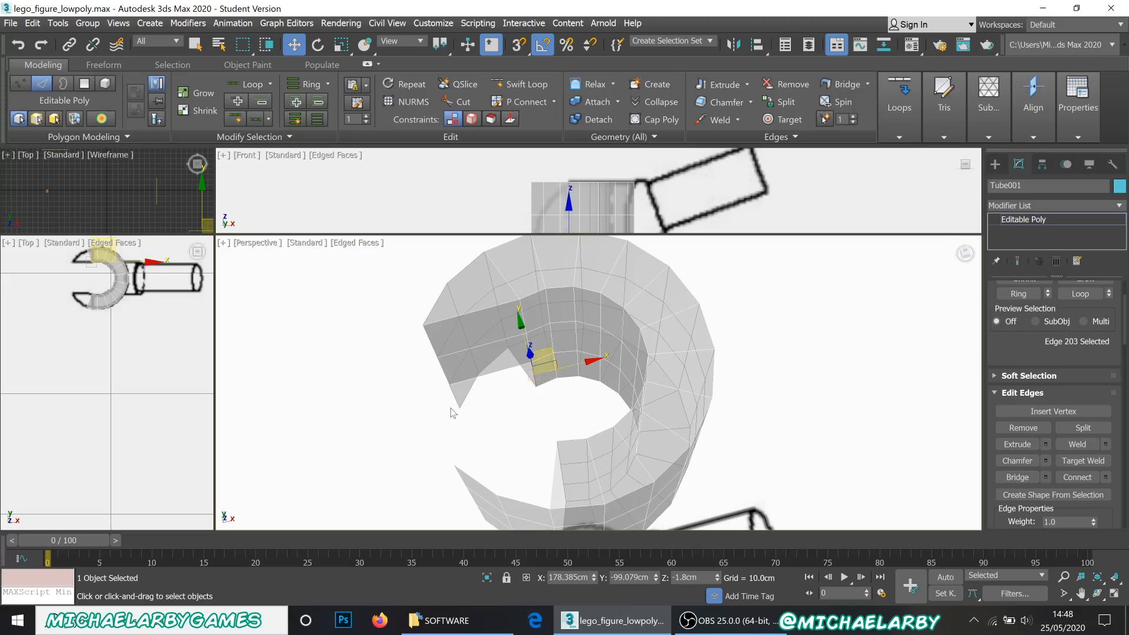
{"action": "left_click", "coordinate": [453, 397], "text": "ctrl"}
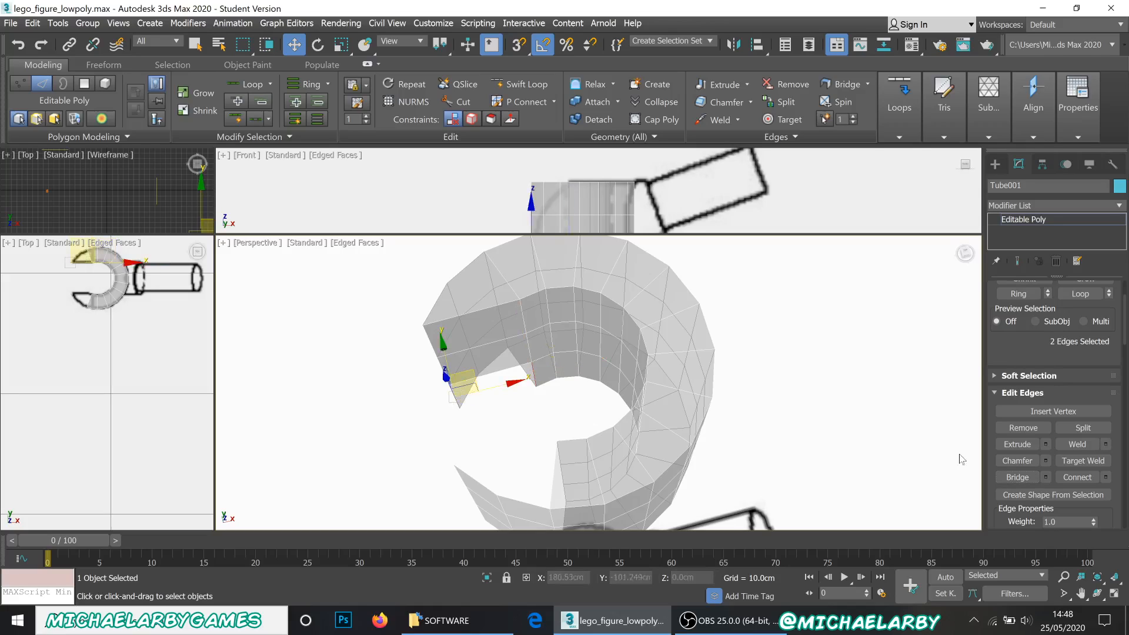
{"action": "left_click", "coordinate": [1018, 477]}
- Close the upper cap gap at the first claw tip by bridging its outer rim edge to the cap's end edge
{"action": "middle_click_drag", "start_coordinate": [580, 314], "coordinate": [608, 355]}
{"action": "scroll", "coordinate": [486, 340], "scroll_direction": "up", "scroll_amount": 3}
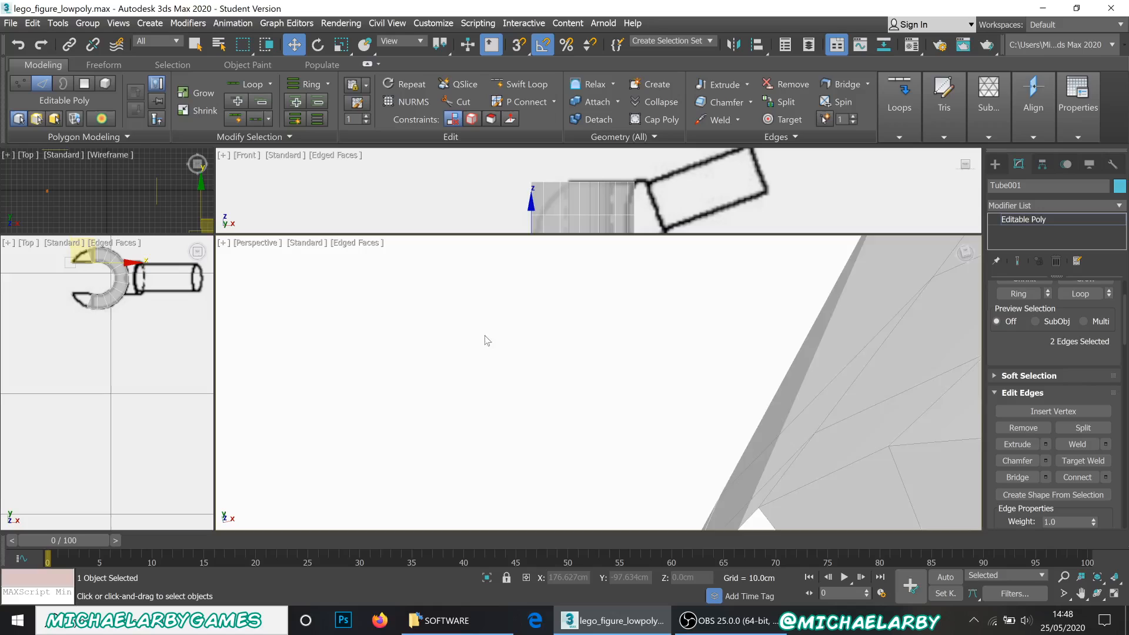
{"action": "scroll", "coordinate": [612, 341], "scroll_direction": "down", "scroll_amount": 3}
{"action": "scroll", "coordinate": [640, 337], "scroll_direction": "up", "scroll_amount": 2}
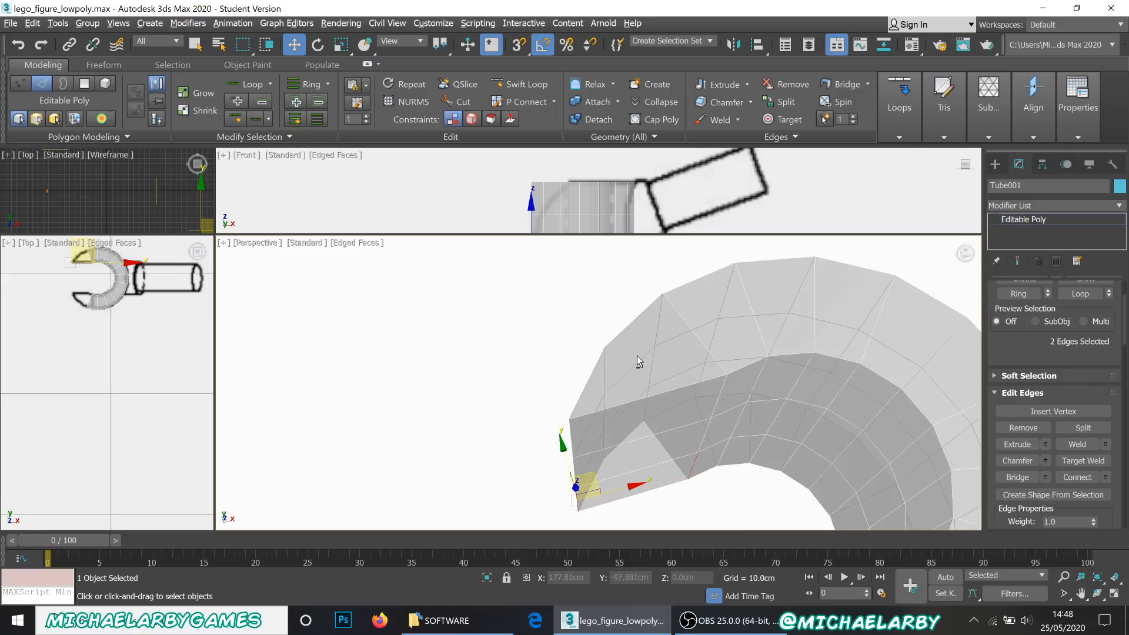
{"action": "middle_click_drag", "start_coordinate": [637, 355], "coordinate": [598, 348]}
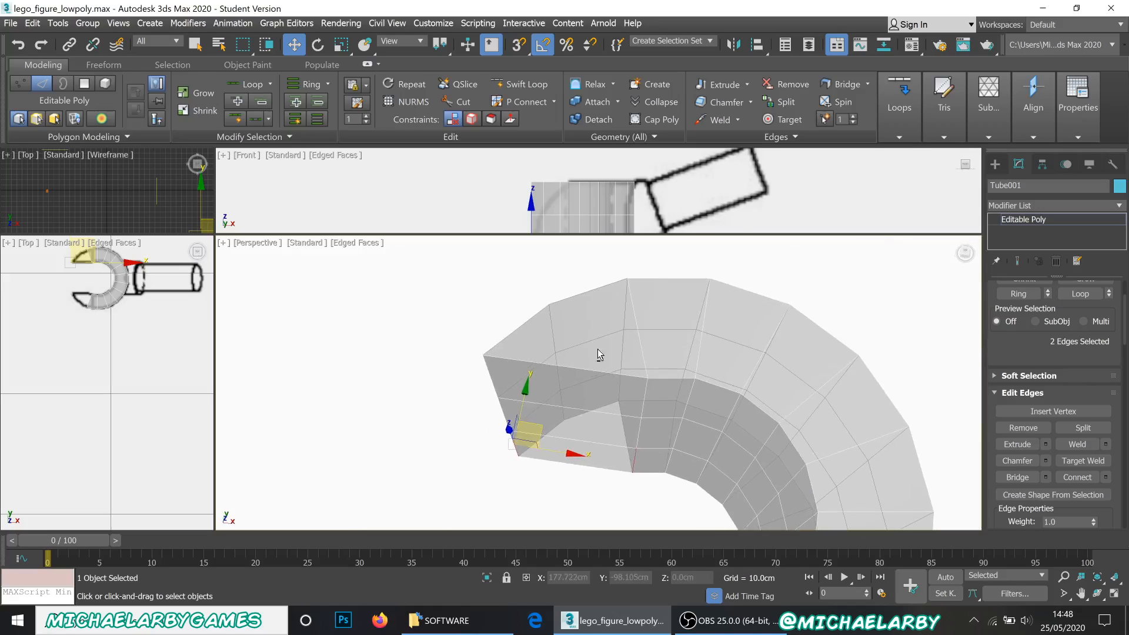
{"action": "left_click", "coordinate": [525, 324]}
{"action": "left_click", "coordinate": [632, 312], "text": "ctrl"}
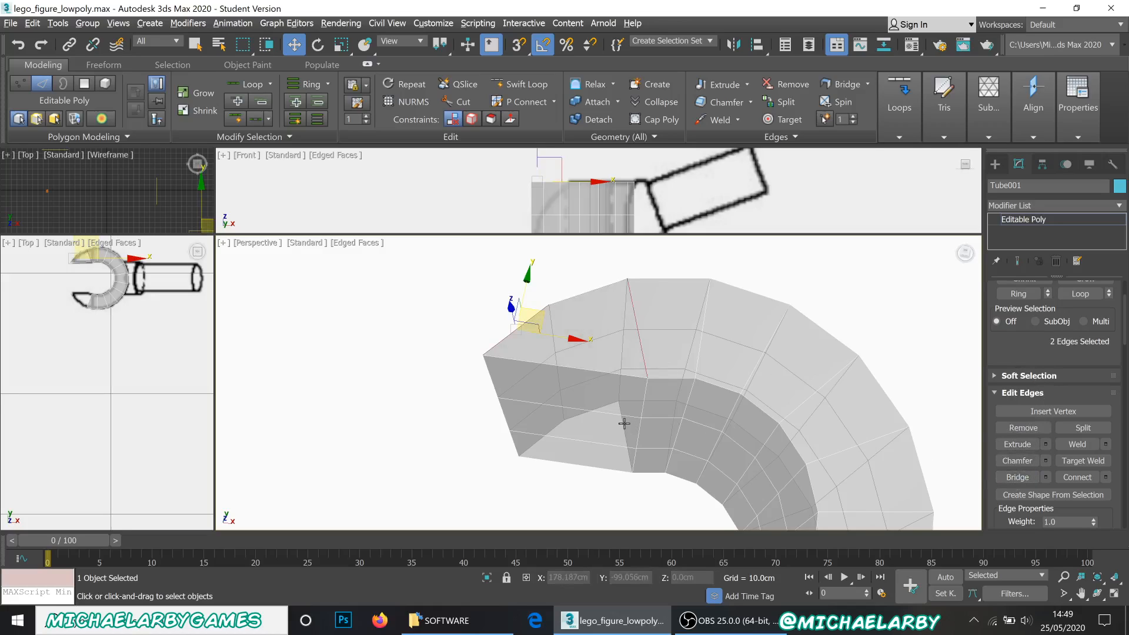
- Close the underside gap at the first claw tip by bridging an outer rim edge to the opposite lower inner edge
{"action": "mouse_move", "coordinate": [625, 424]}
{"action": "middle_mouse_down", "text": "alt"}
{"action": "mouse_move", "coordinate": [676, 285]}
{"action": "mouse_move", "coordinate": [696, 328]}
{"action": "mouse_move", "coordinate": [708, 325]}
{"action": "mouse_move", "coordinate": [668, 354]}
{"action": "middle_mouse_up", "text": "alt"}
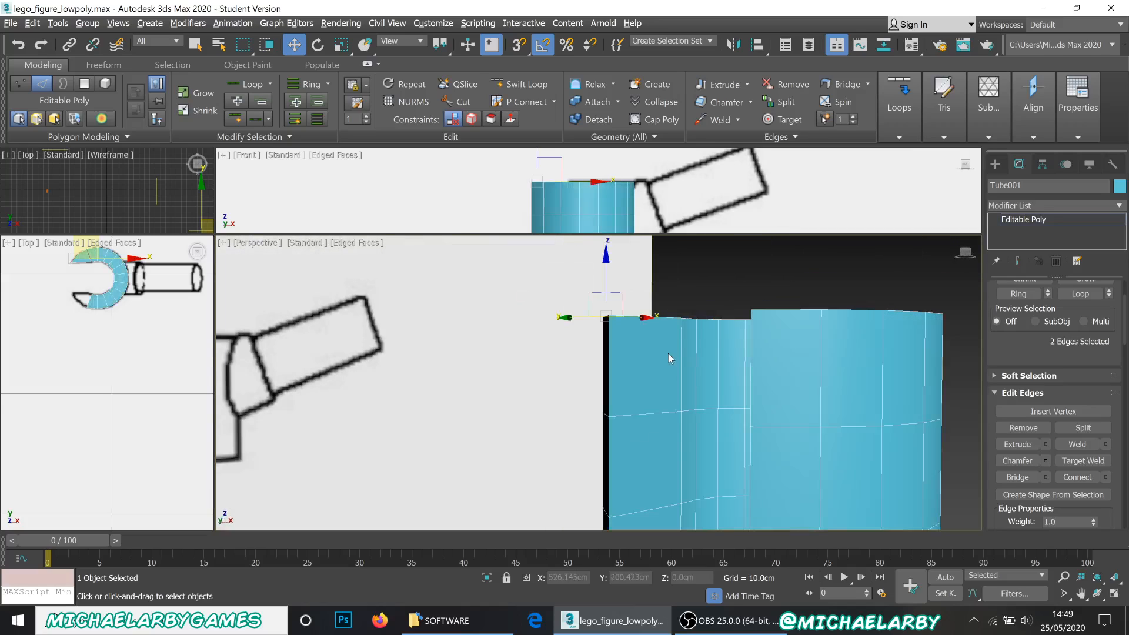
{"action": "middle_click_drag", "start_coordinate": [658, 402], "coordinate": [642, 290], "text": "alt"}
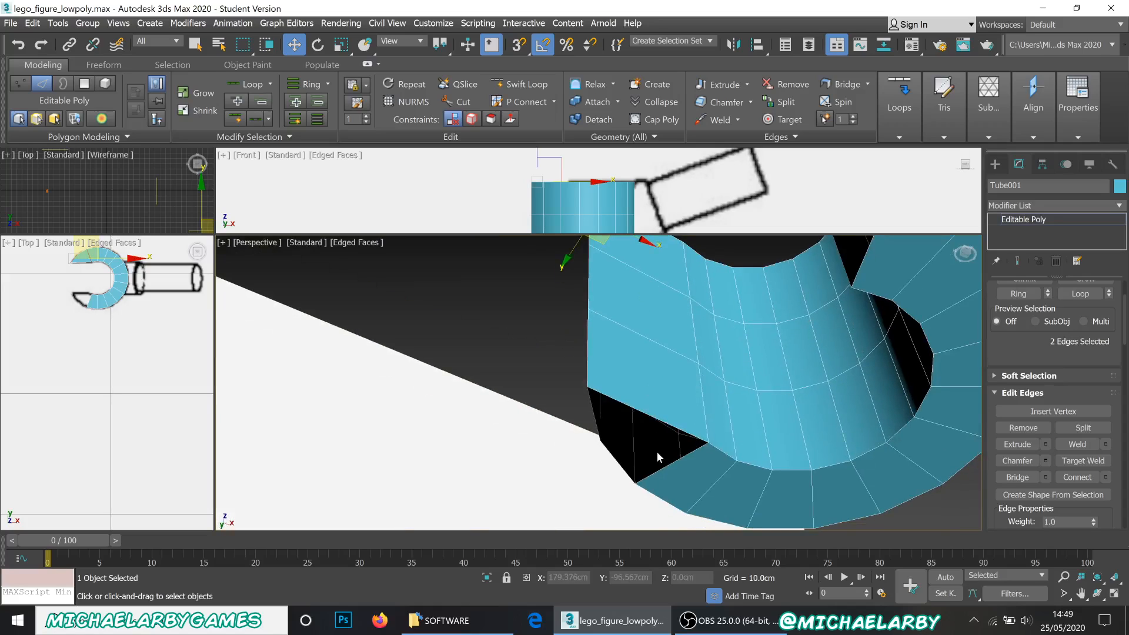
{"action": "middle_click_drag", "start_coordinate": [658, 452], "coordinate": [640, 403], "text": "alt"}
{"action": "left_click", "coordinate": [539, 458]}
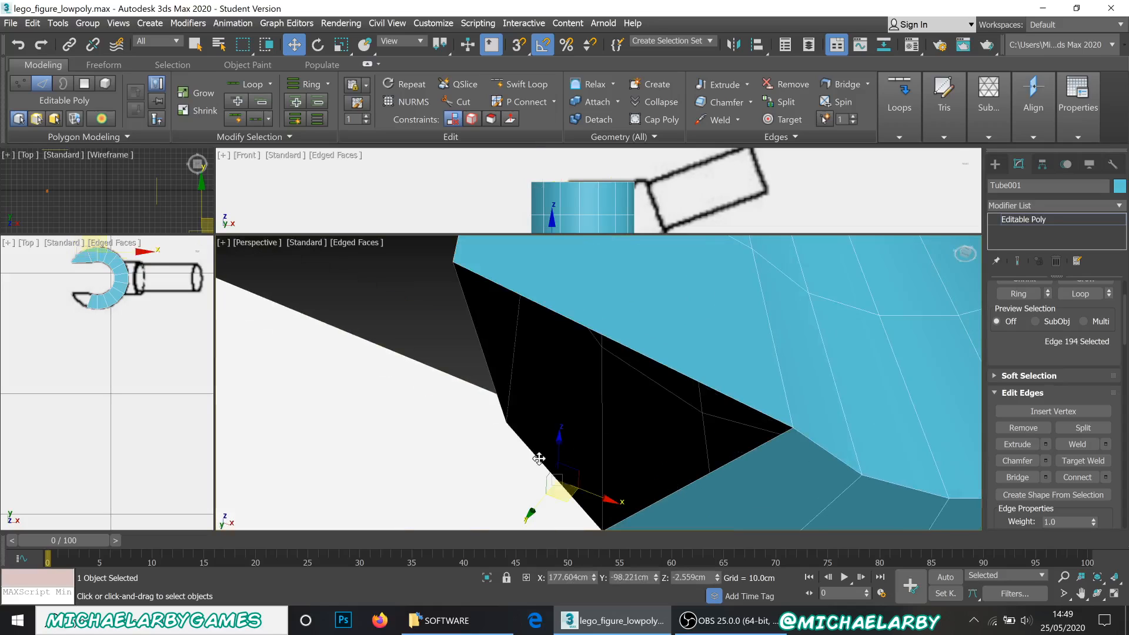
{"action": "left_click", "coordinate": [621, 344], "text": "ctrl"}
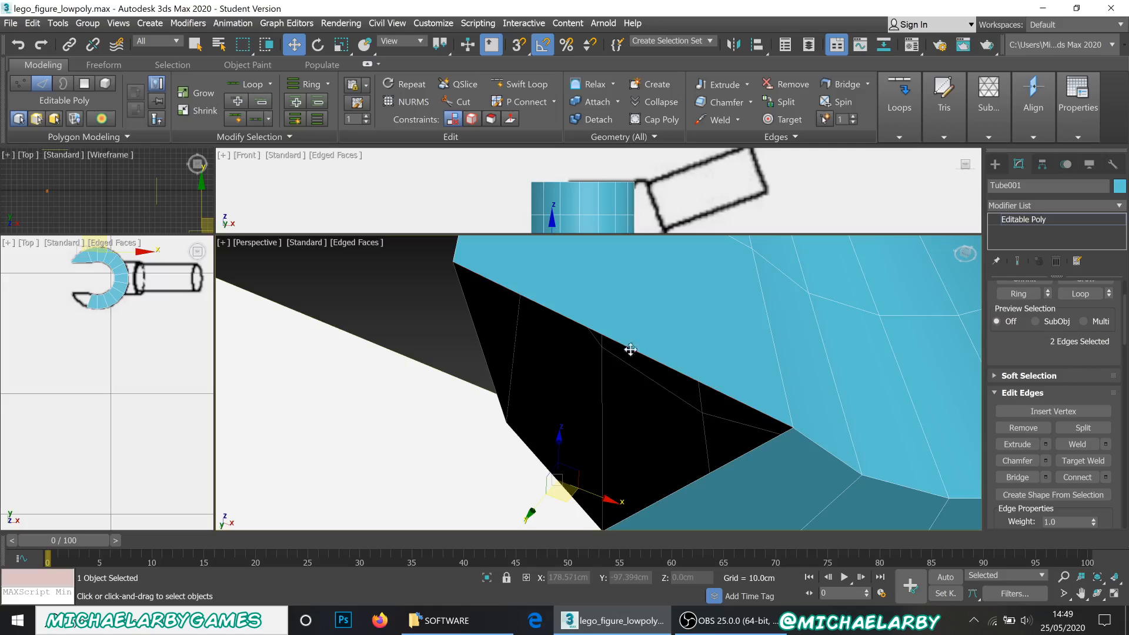
{"action": "left_click", "coordinate": [1026, 478]}
- Close the upper cap gap at the second claw tip by bridging its outer rim edge to the cap's end edge
{"action": "middle_click_drag", "start_coordinate": [693, 397], "coordinate": [580, 461], "text": "alt"}
{"action": "scroll", "coordinate": [621, 419], "scroll_direction": "down", "scroll_amount": 8}
{"action": "scroll", "coordinate": [652, 370], "scroll_direction": "up", "scroll_amount": 3}
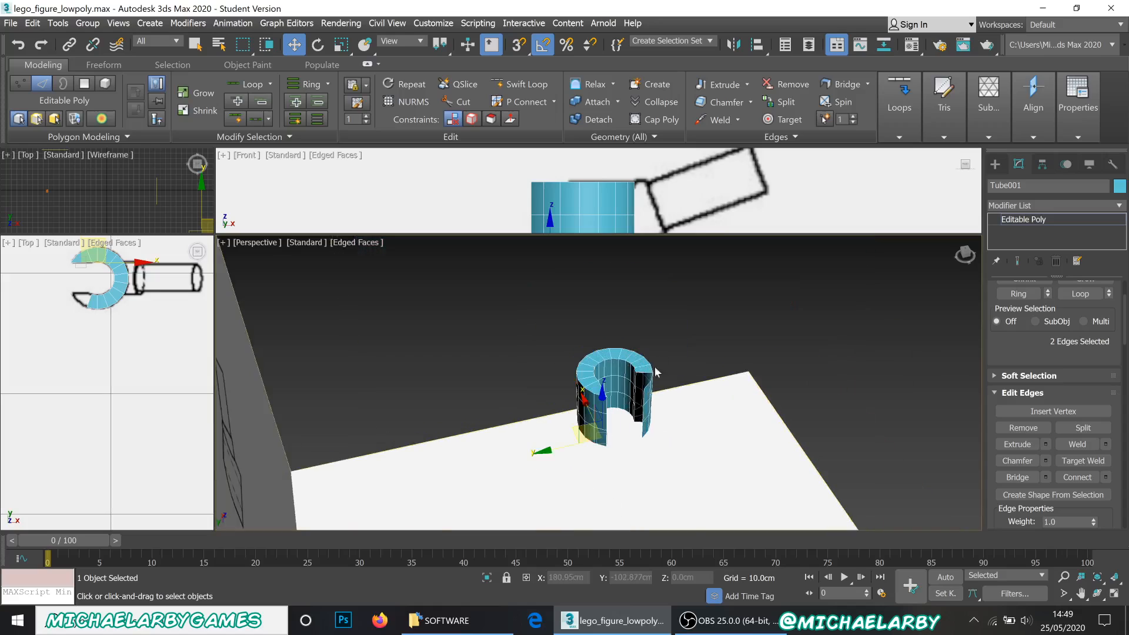
{"action": "scroll", "coordinate": [640, 398], "scroll_direction": "up", "scroll_amount": 5}
{"action": "middle_click_drag", "start_coordinate": [647, 394], "coordinate": [777, 433], "text": "alt"}
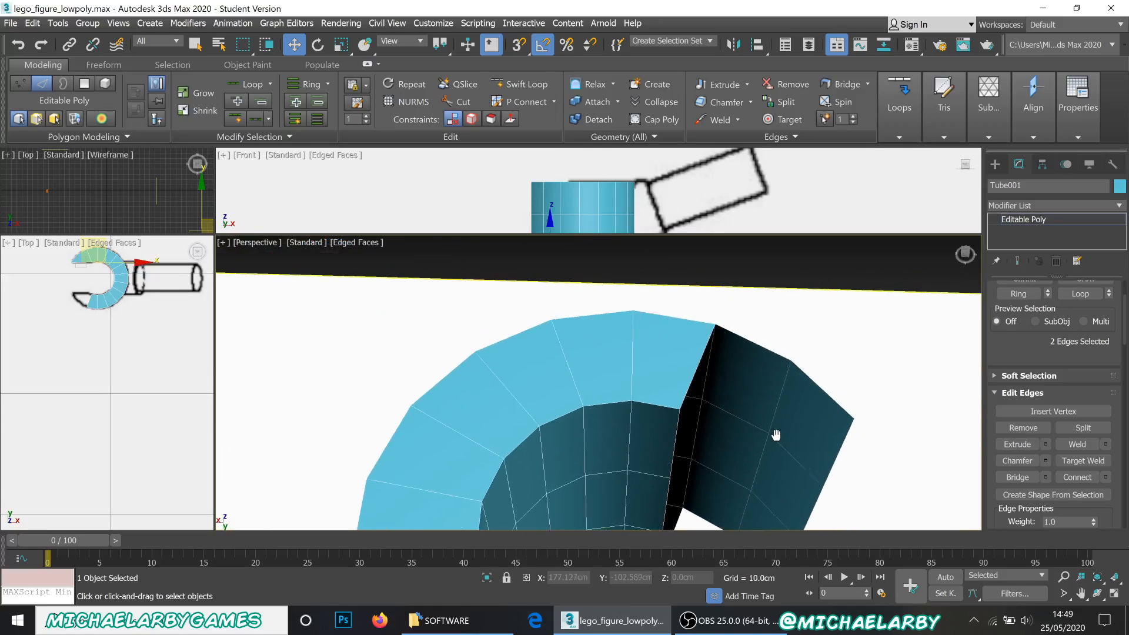
{"action": "left_click", "coordinate": [821, 389]}
{"action": "left_click", "coordinate": [690, 376], "text": "ctrl"}
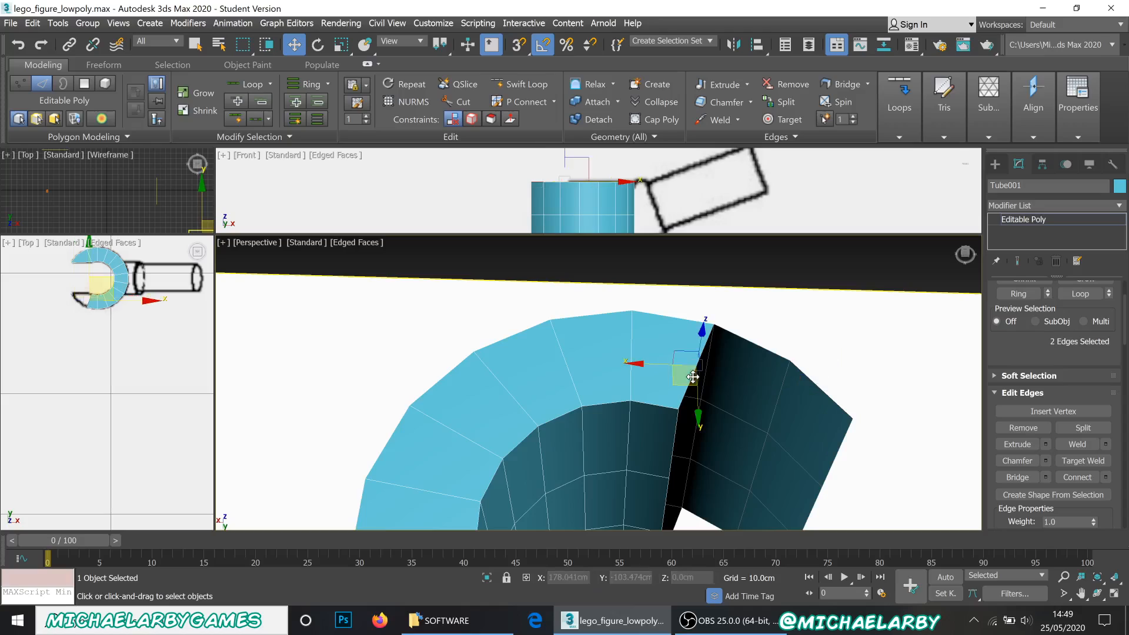
{"action": "left_click", "coordinate": [1017, 477]}
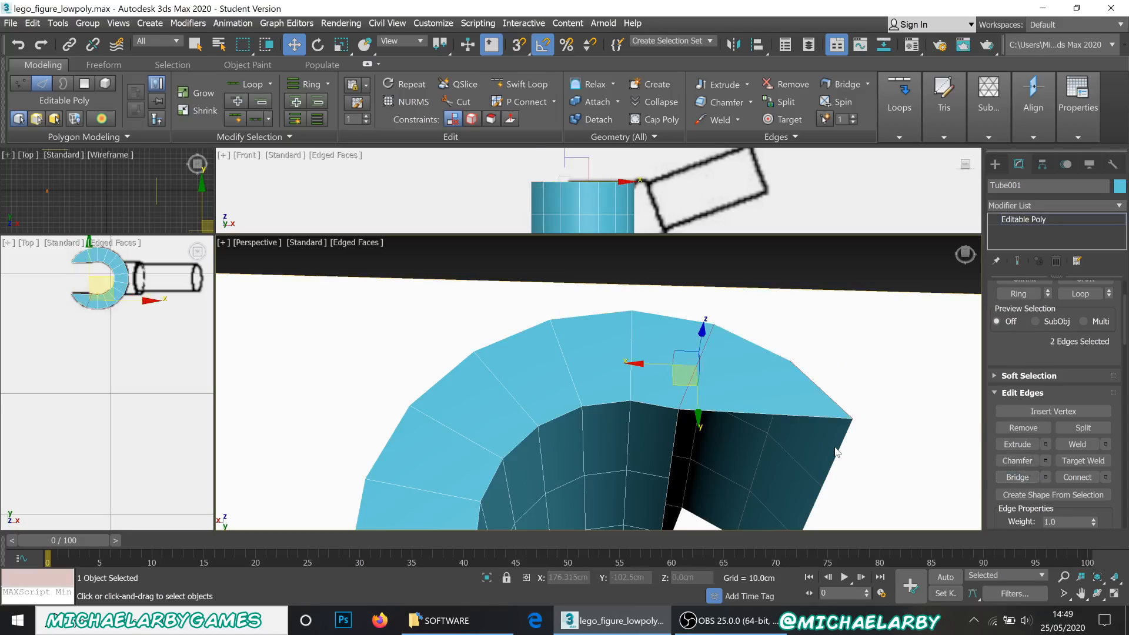
- Bridge the three stacked outer wall edges at the second claw tip to their matching inner wall edges
{"action": "left_click", "coordinate": [838, 451]}
{"action": "left_click", "coordinate": [674, 443], "text": "ctrl"}
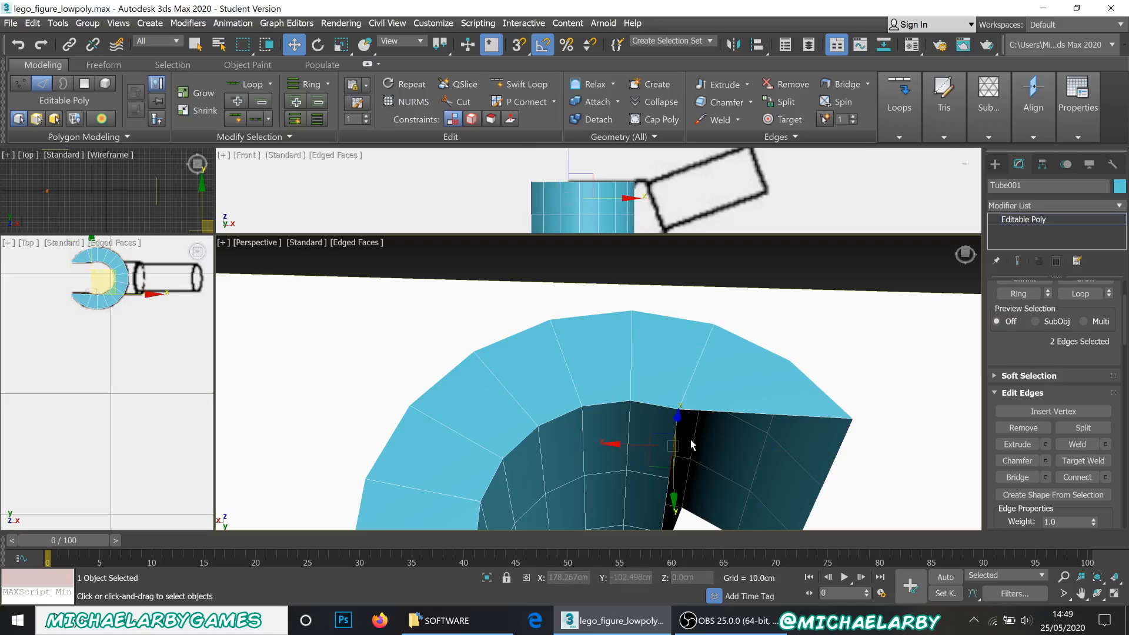
{"action": "left_click", "coordinate": [1018, 477]}
{"action": "middle_click_drag", "start_coordinate": [759, 416], "coordinate": [671, 312]}
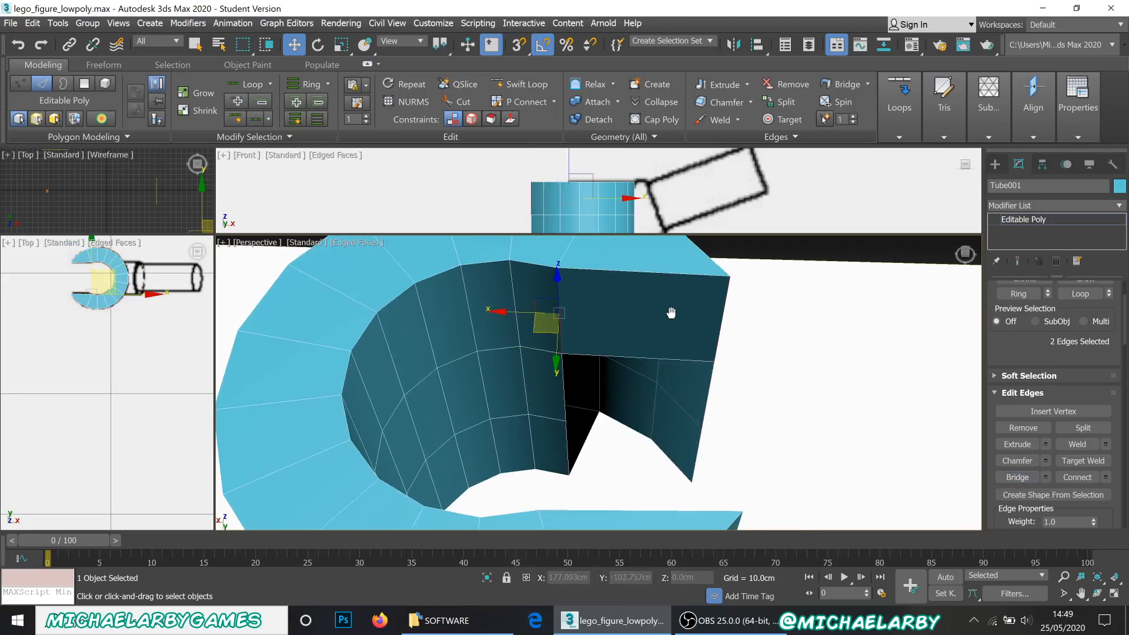
{"action": "left_click", "coordinate": [709, 393]}
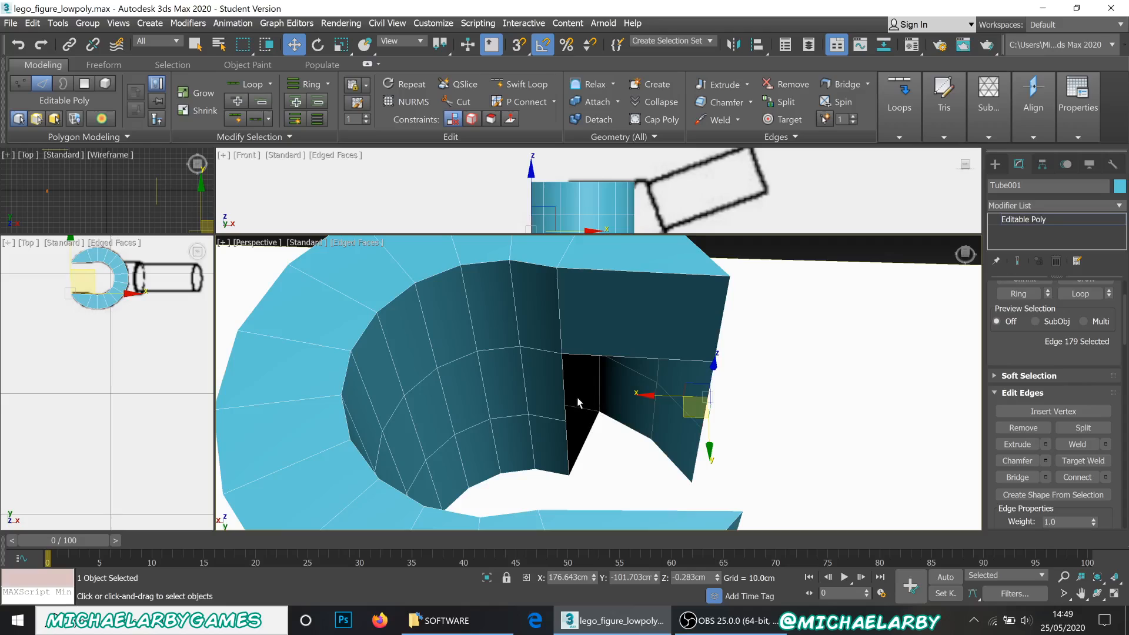
{"action": "left_click", "coordinate": [563, 387], "text": "ctrl"}
{"action": "left_click", "coordinate": [1018, 477]}
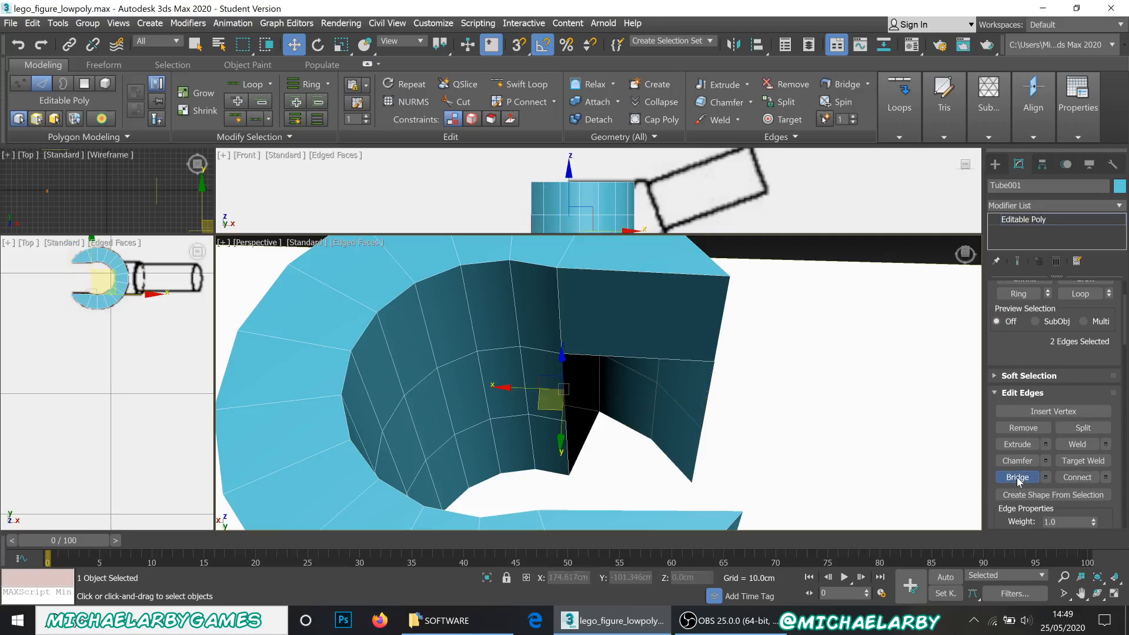
{"action": "left_click", "coordinate": [697, 452]}
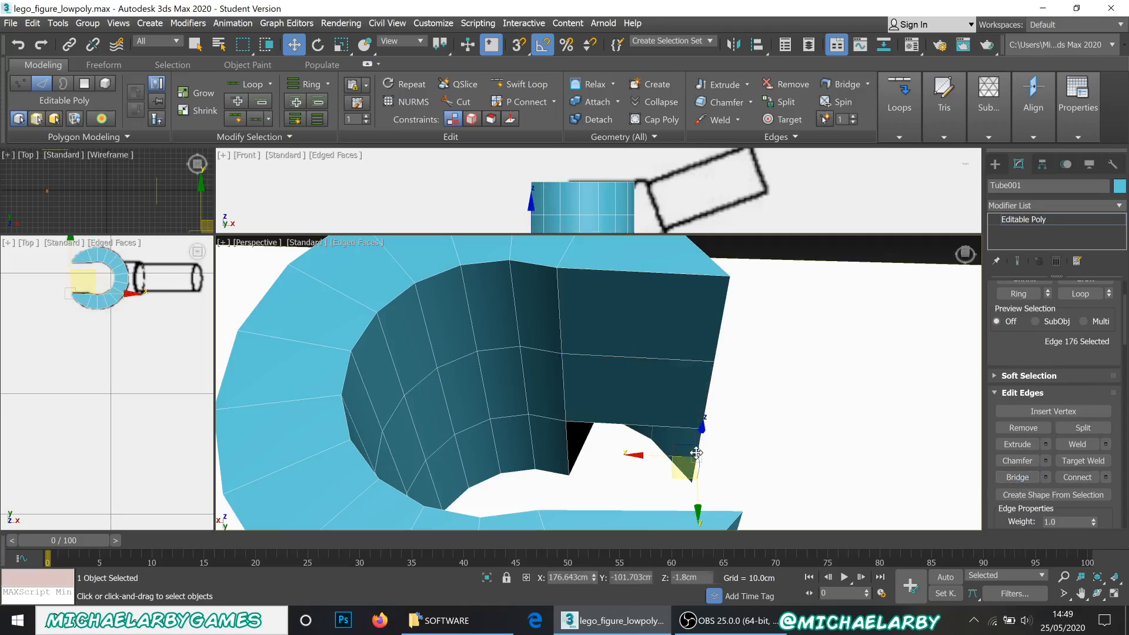
{"action": "left_click", "coordinate": [566, 446], "text": "ctrl"}
{"action": "left_click", "coordinate": [1017, 477]}
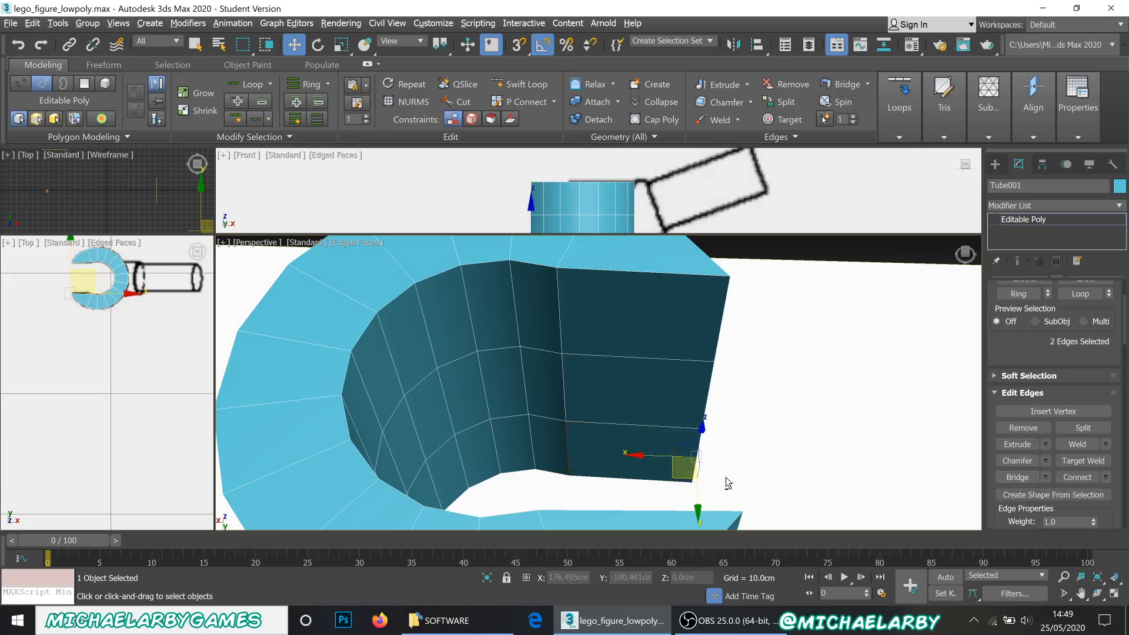
- Close the underside gap at the second claw tip by bridging the new inner face's lower edge to the outer rim edge
{"action": "middle_click_drag", "start_coordinate": [728, 478], "coordinate": [677, 311], "text": "alt"}
{"action": "scroll", "coordinate": [603, 390], "scroll_direction": "up", "scroll_amount": 3}
{"action": "left_click", "coordinate": [566, 370]}
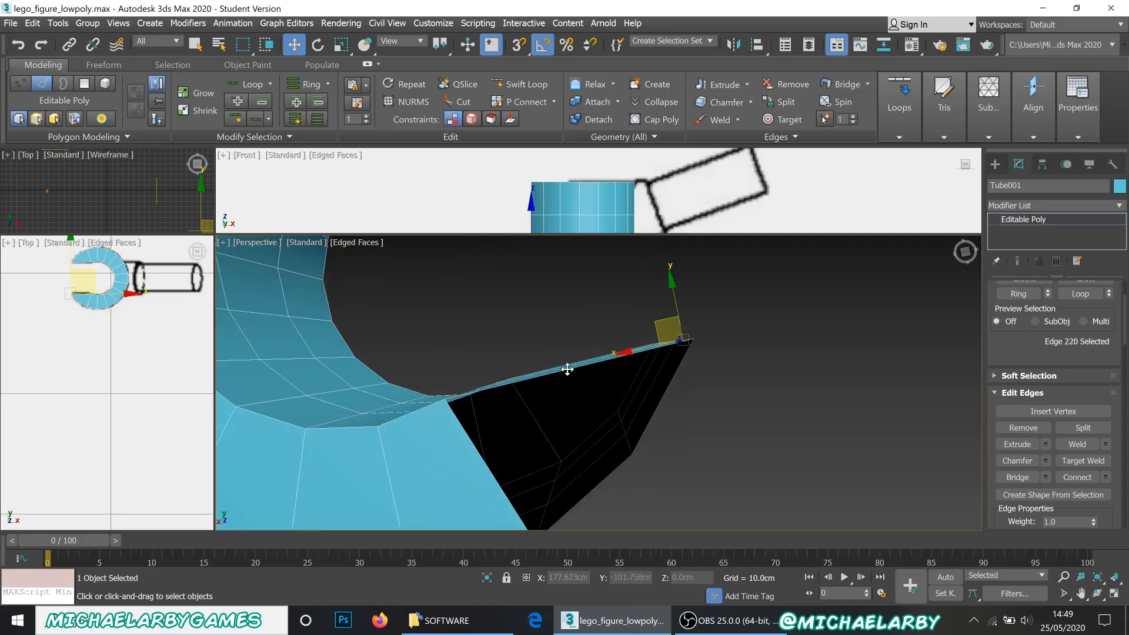
{"action": "left_click", "coordinate": [600, 482]}
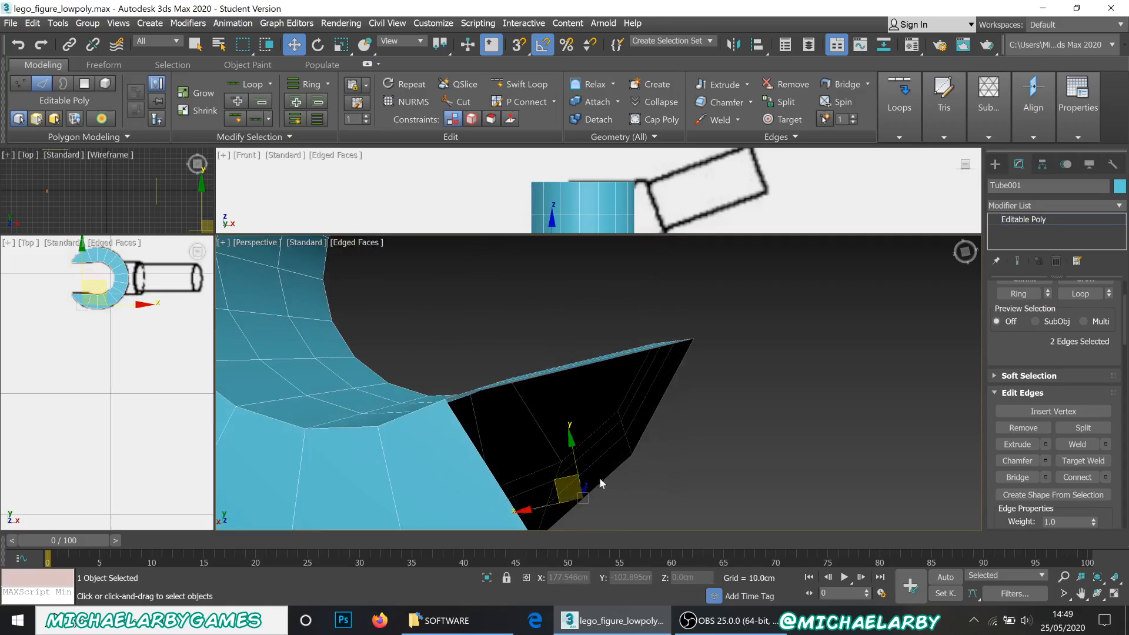
{"action": "middle_click_drag", "start_coordinate": [597, 443], "coordinate": [594, 451], "text": "alt"}
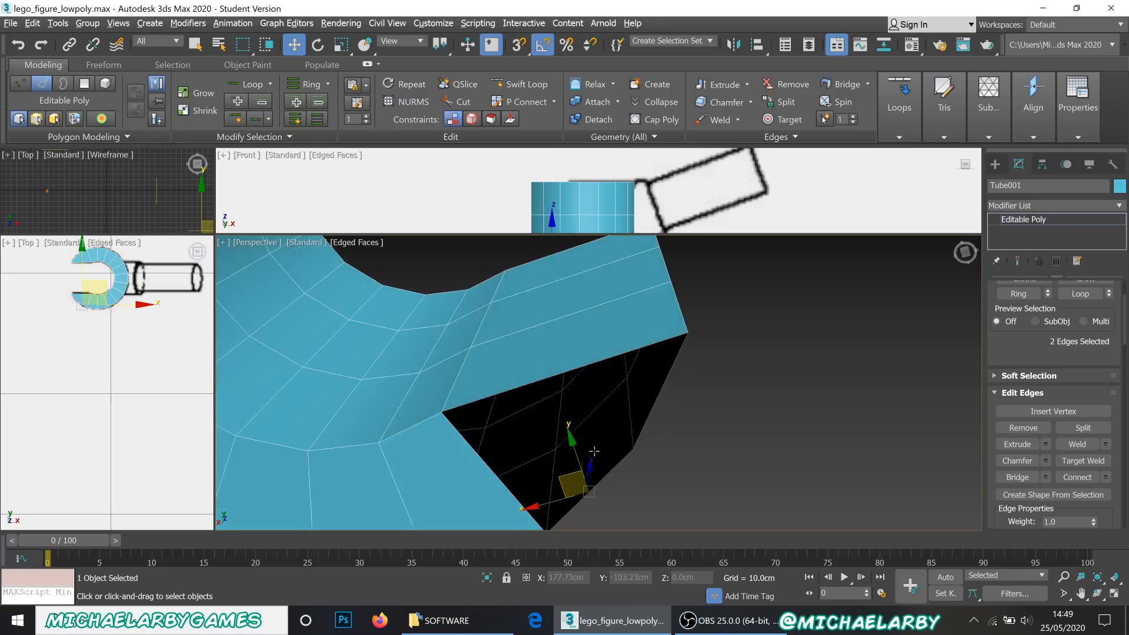
{"action": "left_click", "coordinate": [1017, 477]}
- Show the claw from above in see-through display and compare its lower tip with the blueprint outline
{"action": "middle_click_drag", "start_coordinate": [521, 395], "coordinate": [446, 425], "text": "alt"}
{"action": "scroll", "coordinate": [511, 453], "scroll_direction": "down", "scroll_amount": 5}
{"action": "key", "text": "t"}
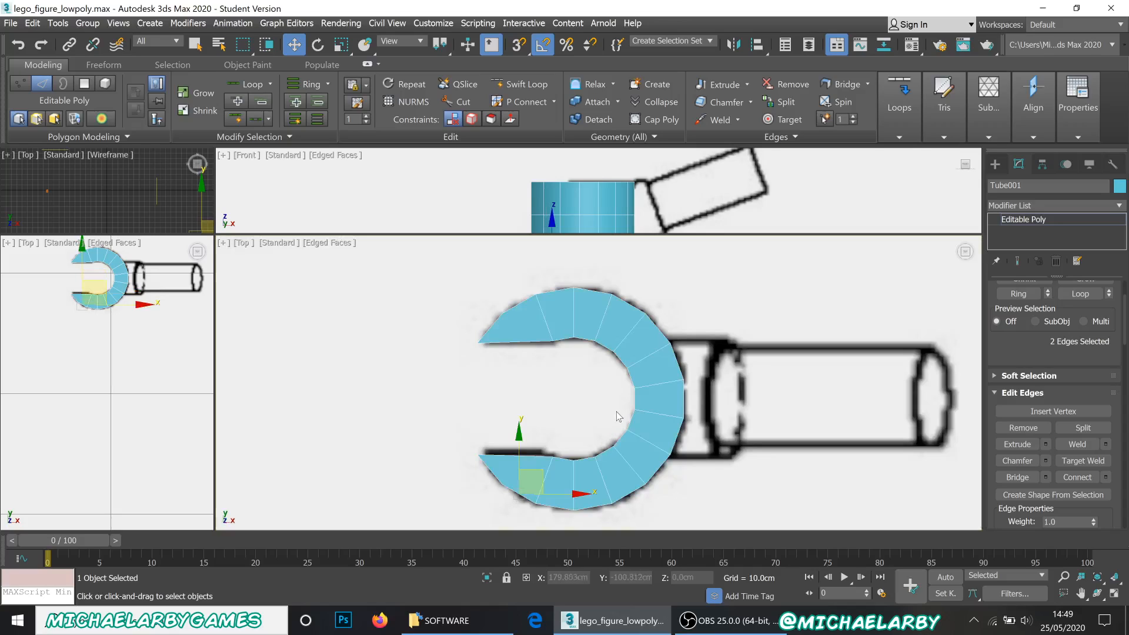
{"action": "scroll", "coordinate": [546, 454], "scroll_direction": "up", "scroll_amount": 3}
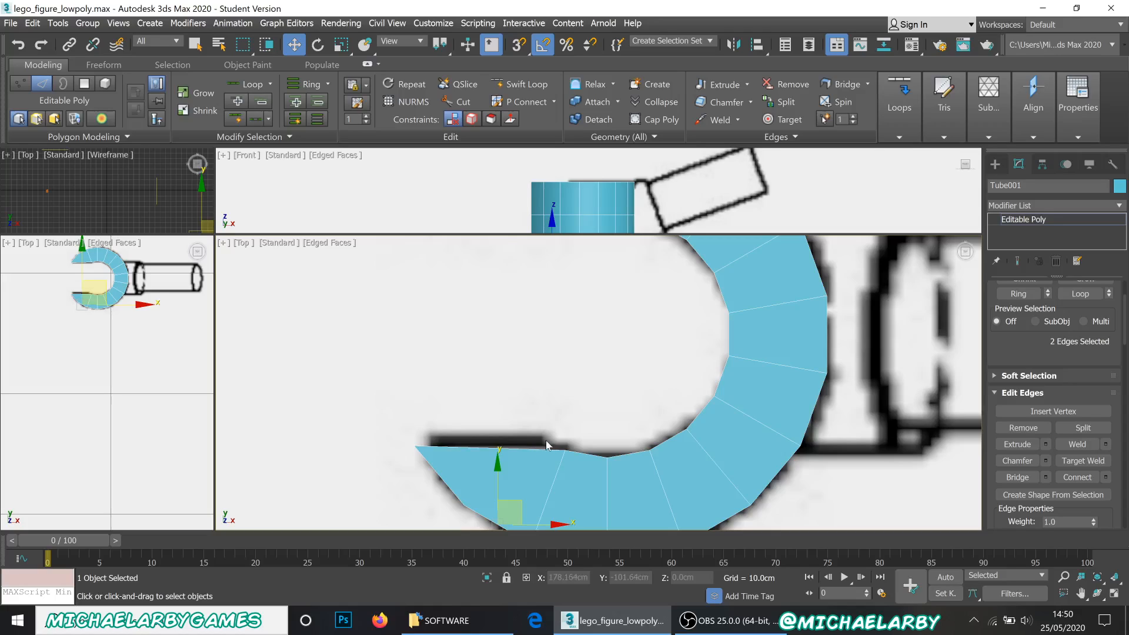
{"action": "key", "text": "alt+x"}
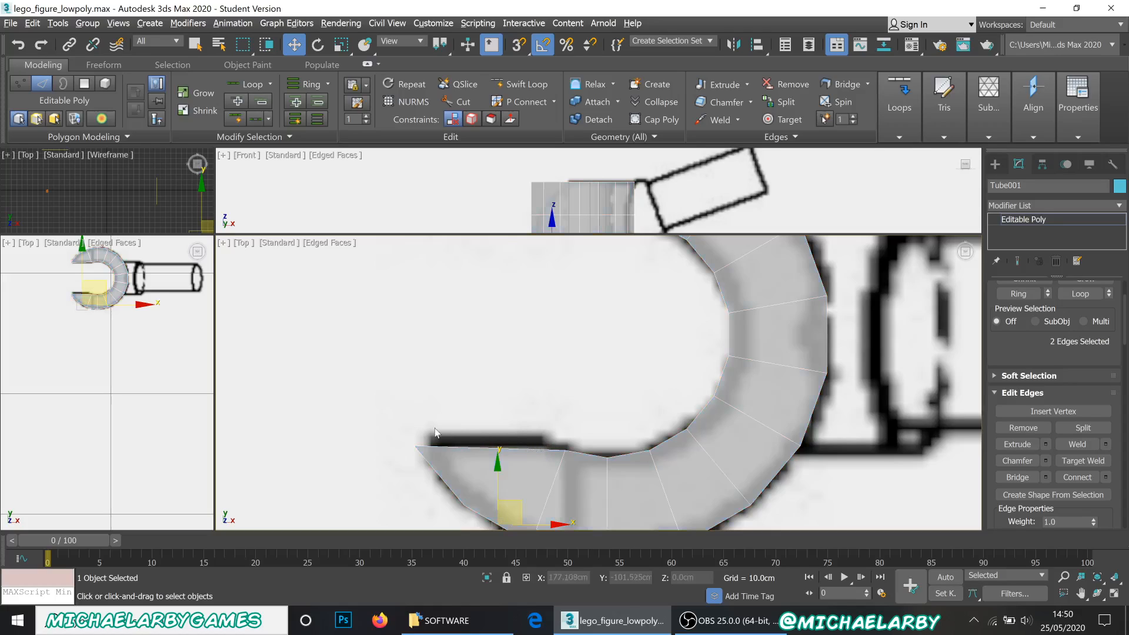
- Move the stacked inner corner vertices of the top view's lower claw tip onto the blueprint outline
{"action": "key", "text": "1"}
{"action": "left_click_drag", "start_coordinate": [406, 431], "coordinate": [443, 460]}
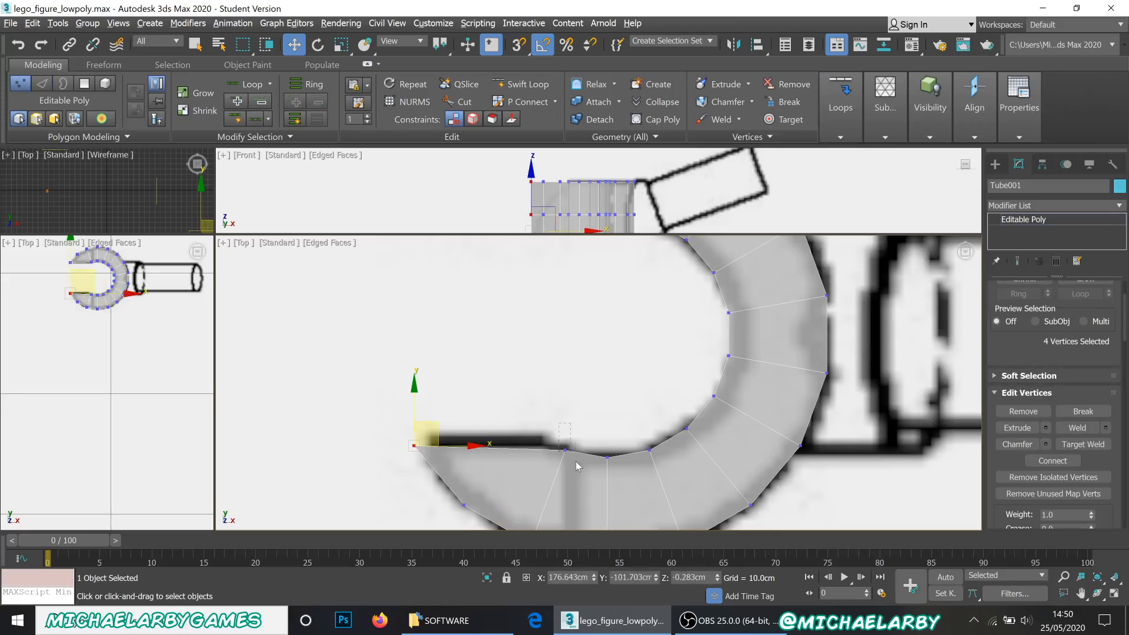
{"action": "left_click_drag", "start_coordinate": [576, 466], "coordinate": [579, 470]}
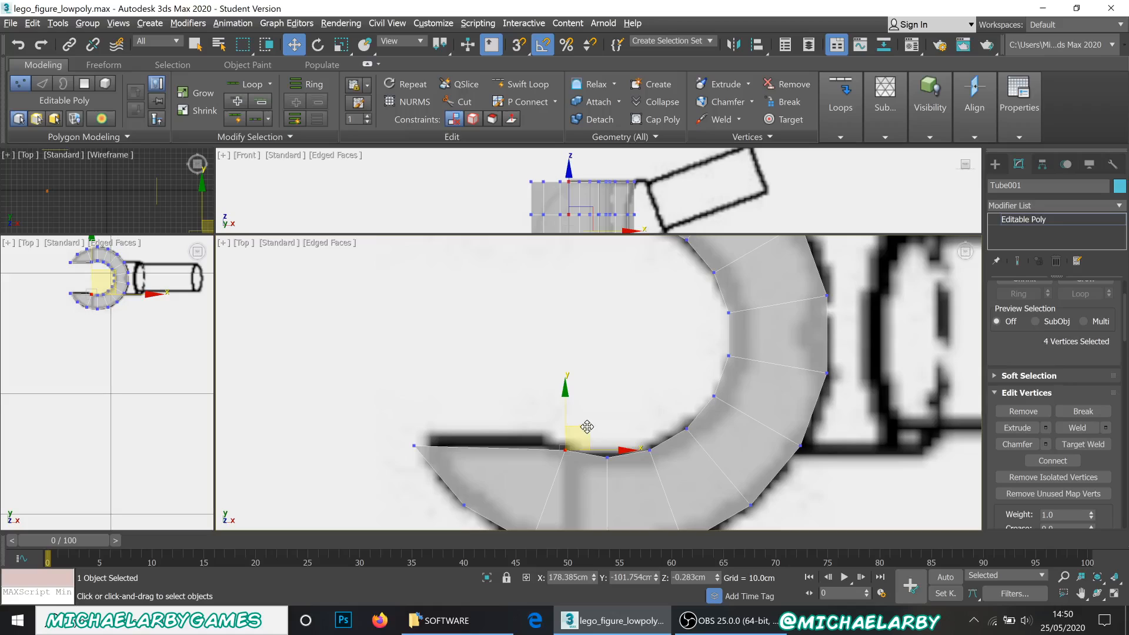
{"action": "left_click_drag", "start_coordinate": [587, 426], "coordinate": [575, 430]}
{"action": "scroll", "coordinate": [494, 337], "scroll_direction": "down", "scroll_amount": 4}
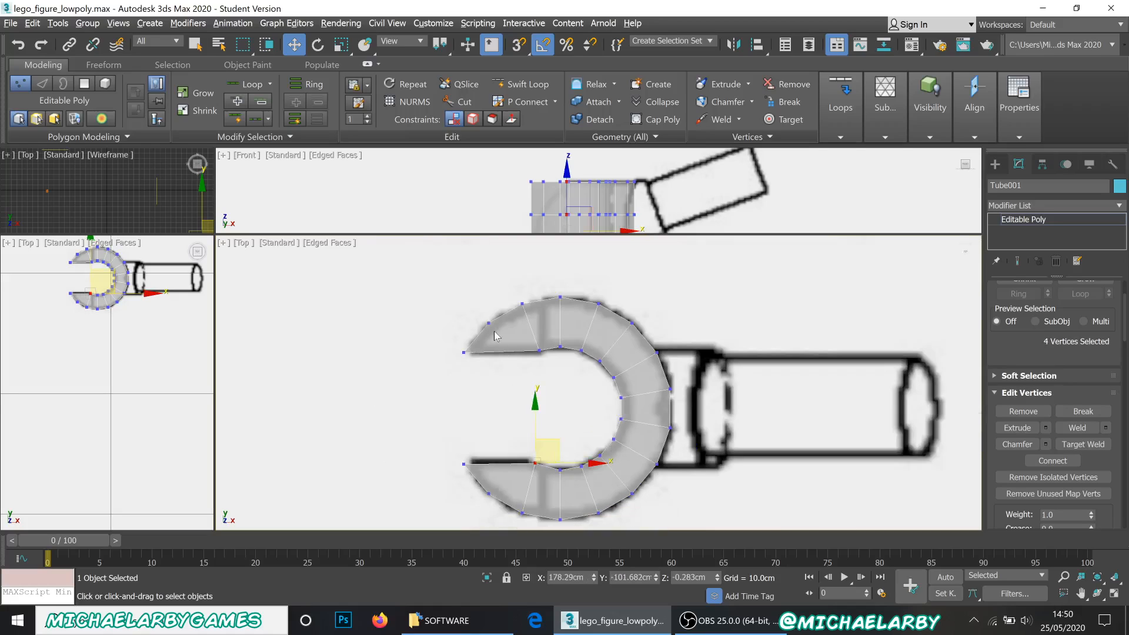
- Move the inner corner vertices of the upper claw tip down slightly to level its inner edge with the blueprint
{"action": "scroll", "coordinate": [494, 337], "scroll_direction": "up", "scroll_amount": 6}
{"action": "left_click_drag", "start_coordinate": [620, 414], "coordinate": [620, 411]}
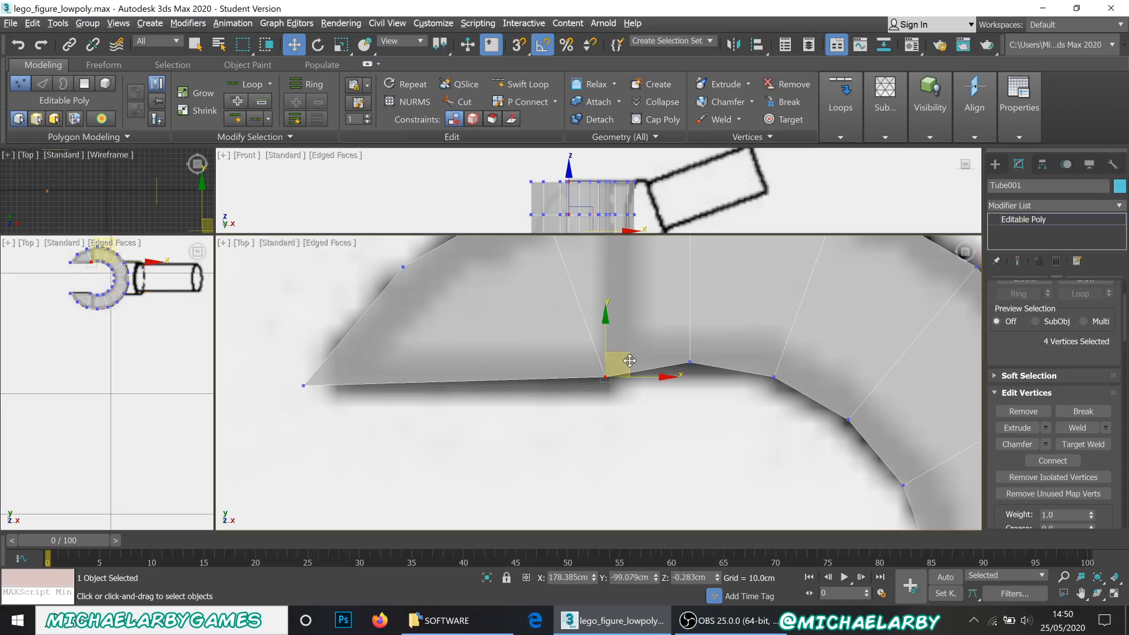
{"action": "left_click_drag", "start_coordinate": [630, 353], "coordinate": [629, 356]}
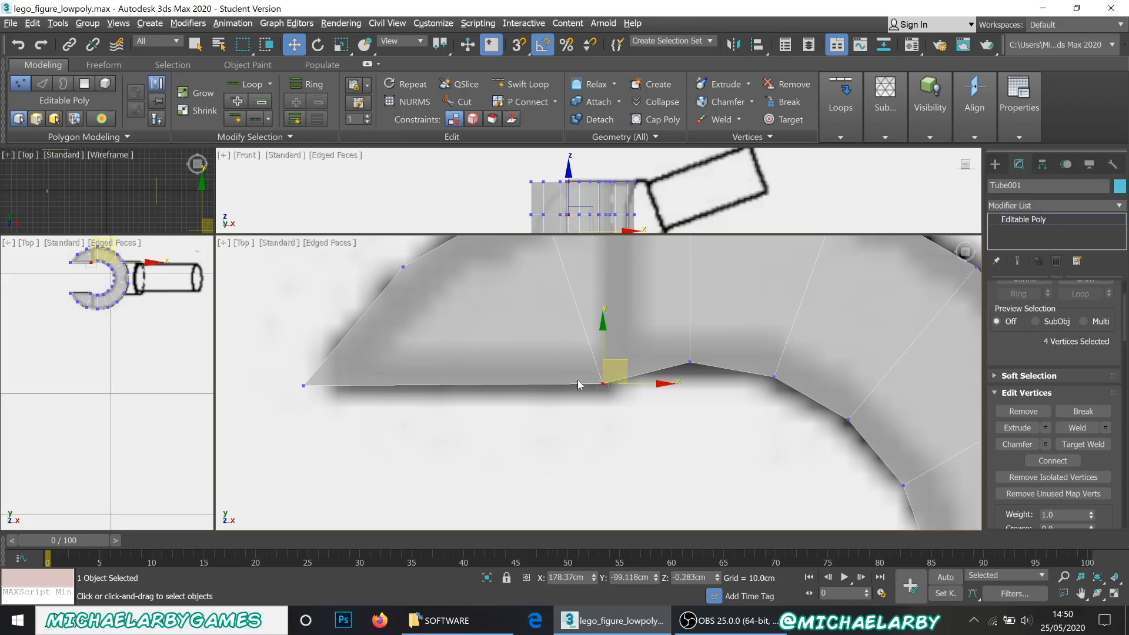
{"action": "scroll", "coordinate": [575, 411], "scroll_direction": "down", "scroll_amount": 5}
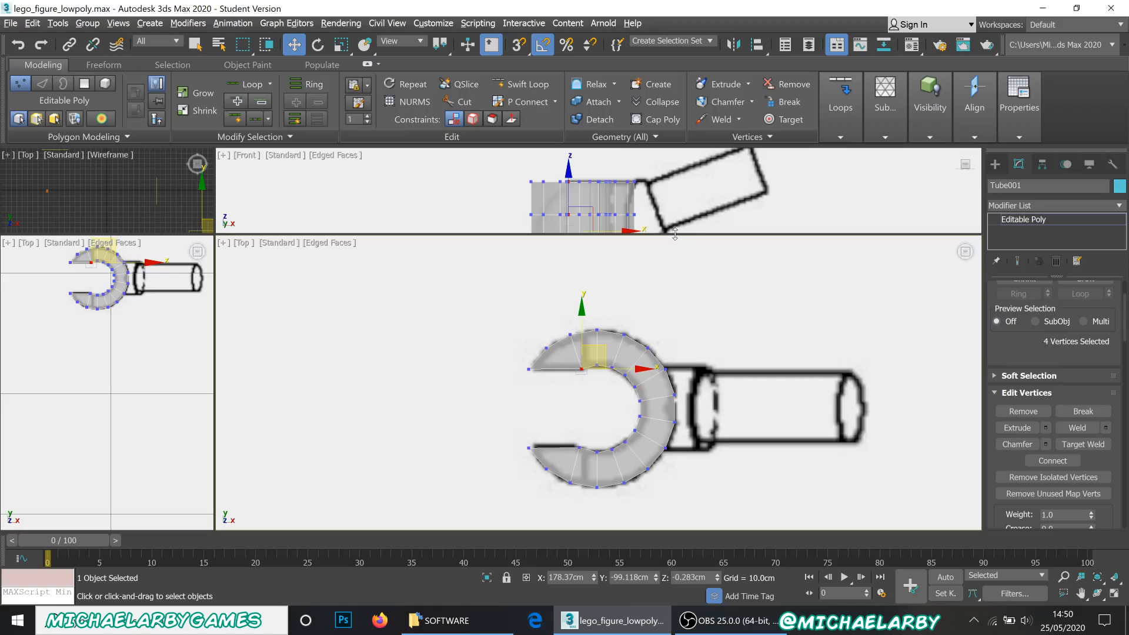
- Enlarge the front view and shift the second-row vertices at the claw tips down towards the blueprint's curved profile
{"action": "left_click_drag", "start_coordinate": [675, 234], "coordinate": [673, 380]}
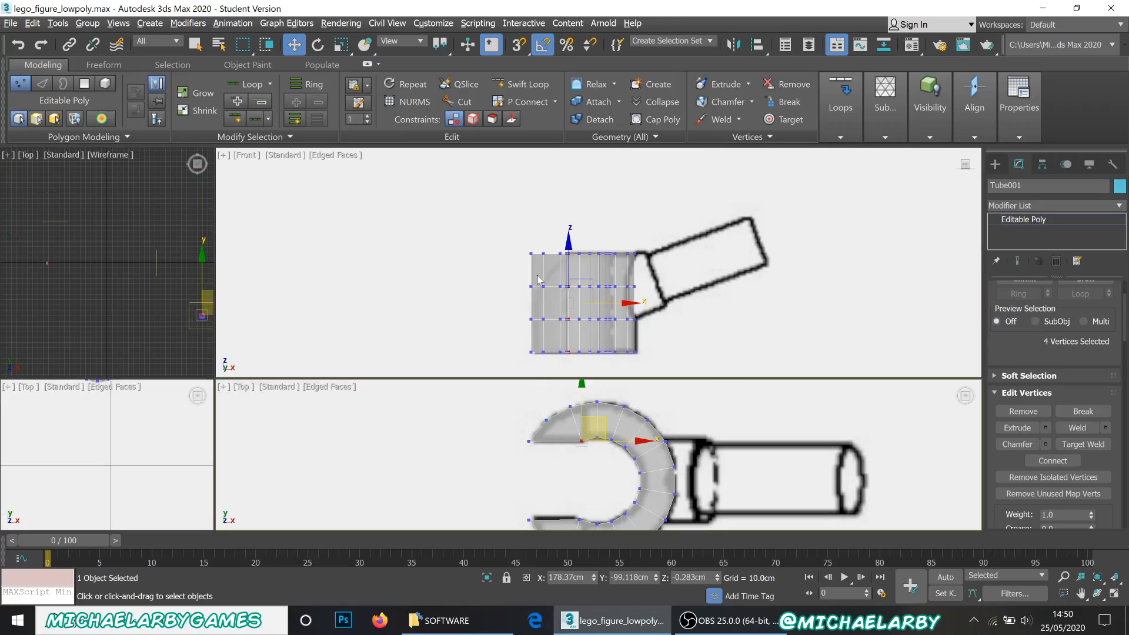
{"action": "scroll", "coordinate": [539, 279], "scroll_direction": "up", "scroll_amount": 3}
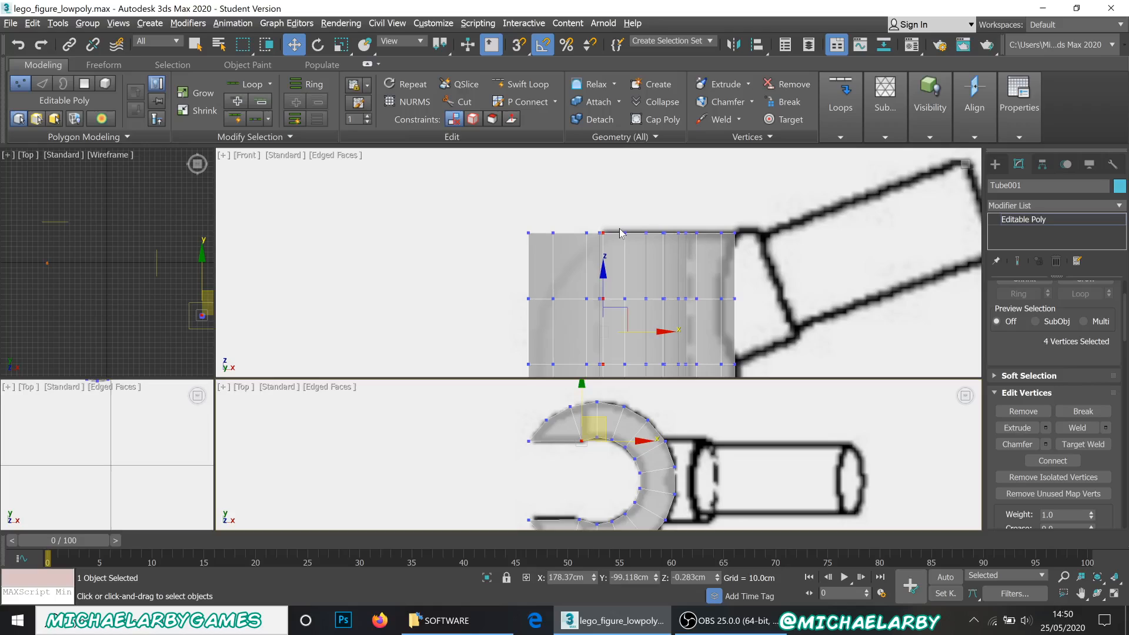
{"action": "left_click", "coordinate": [518, 304]}
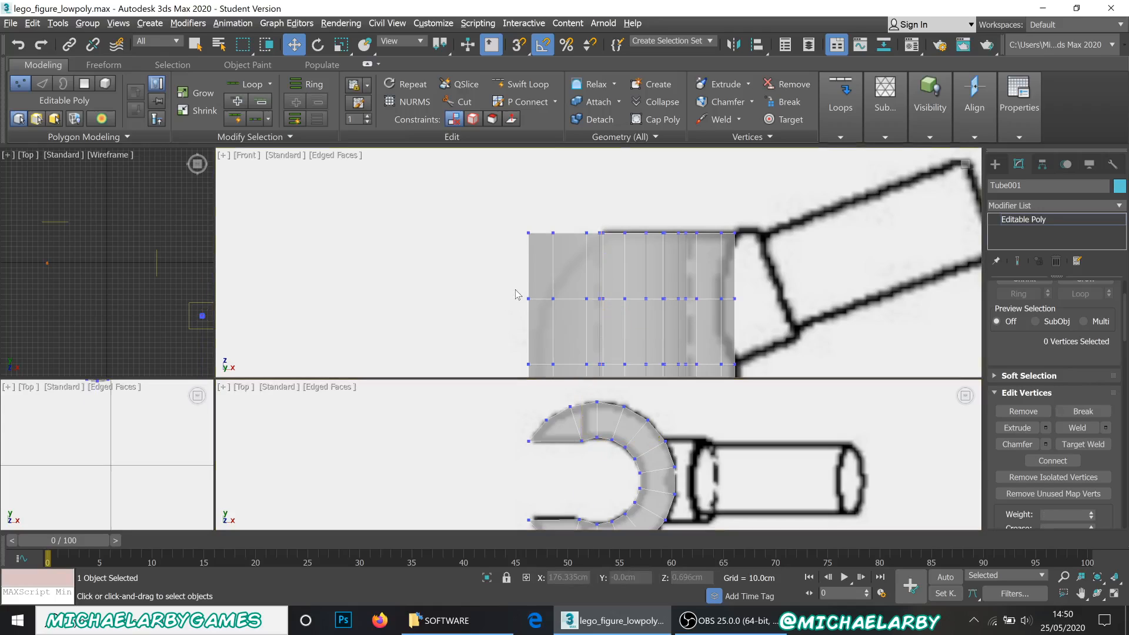
{"action": "left_click_drag", "start_coordinate": [585, 304], "coordinate": [591, 312]}
{"action": "left_click_drag", "start_coordinate": [556, 259], "coordinate": [581, 323]}
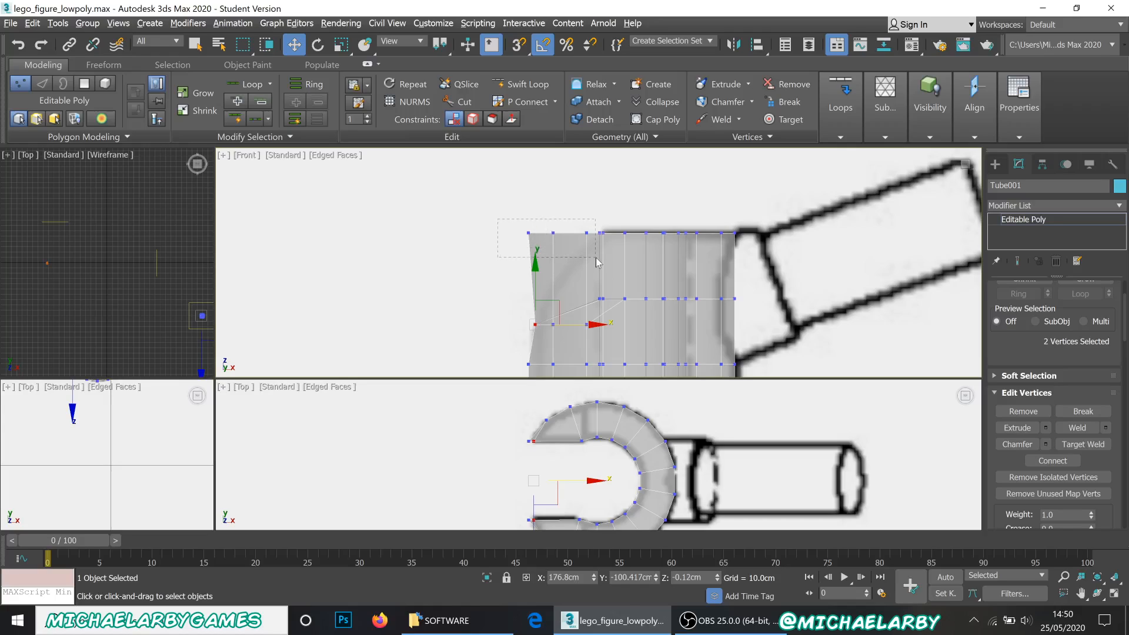
- Lower and inset the top-row vertices at the claw tips to follow the blueprint's rounded front corner
{"action": "left_click_drag", "start_coordinate": [596, 259], "coordinate": [595, 257]}
{"action": "left_click_drag", "start_coordinate": [557, 190], "coordinate": [566, 287]}
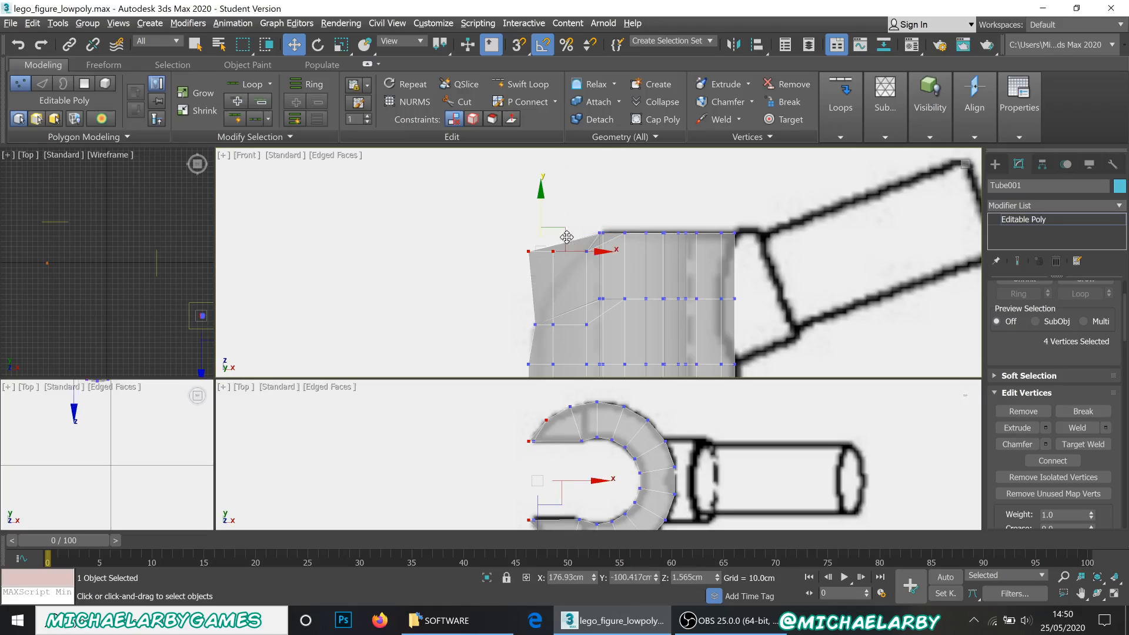
{"action": "left_click_drag", "start_coordinate": [561, 234], "coordinate": [569, 255]}
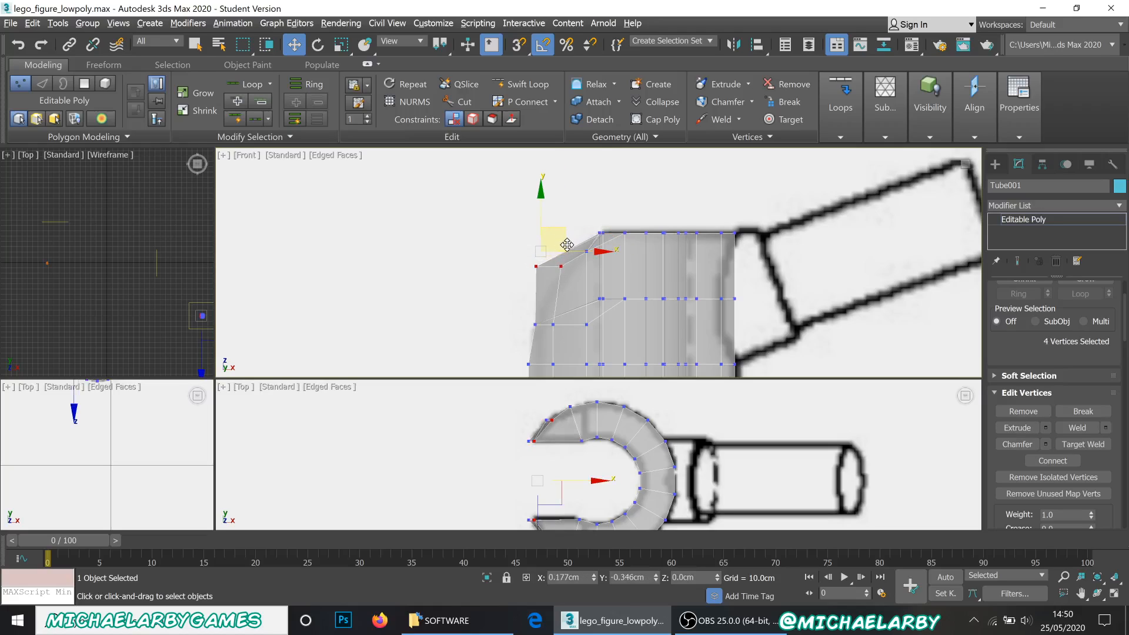
{"action": "left_click_drag", "start_coordinate": [542, 293], "coordinate": [543, 294]}
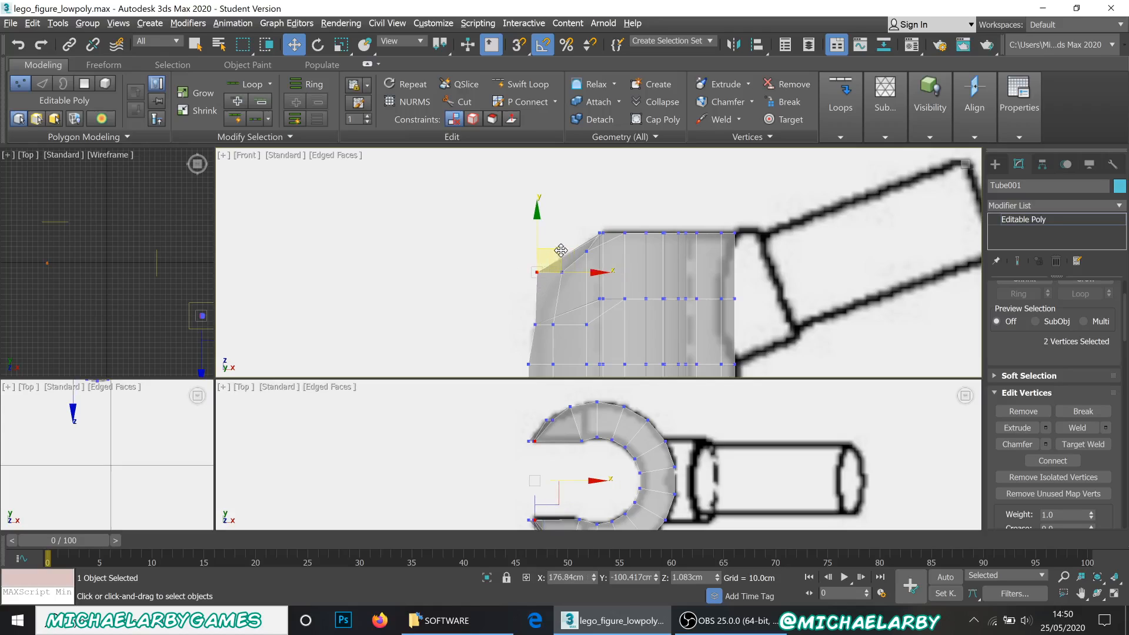
{"action": "left_click_drag", "start_coordinate": [557, 249], "coordinate": [565, 267]}
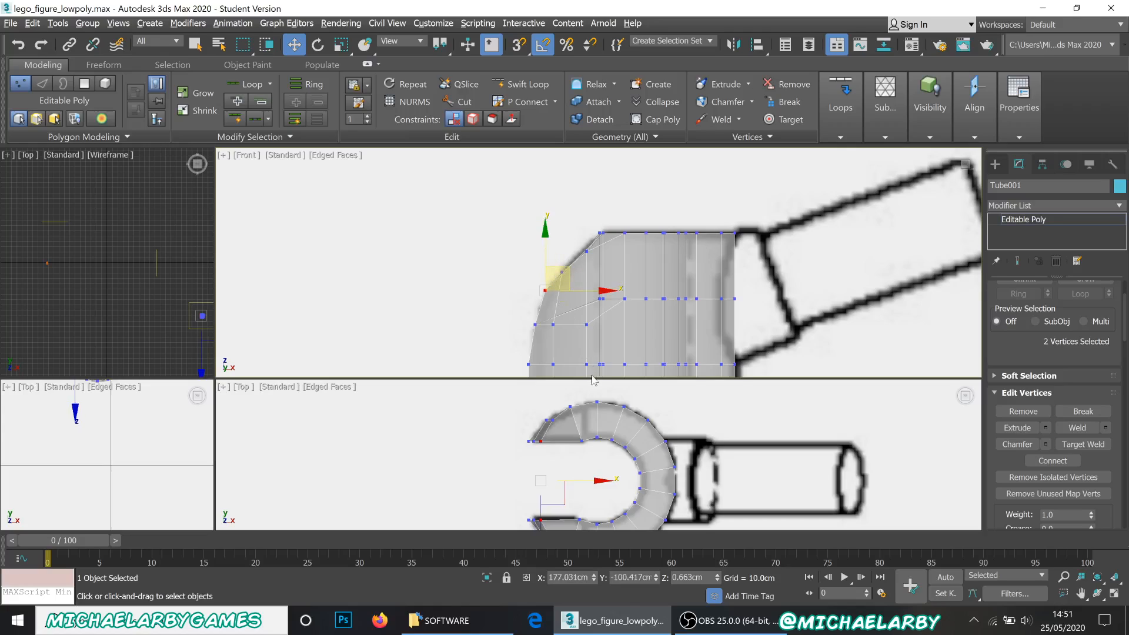
{"action": "scroll", "coordinate": [591, 376], "scroll_direction": "down", "scroll_amount": 2}
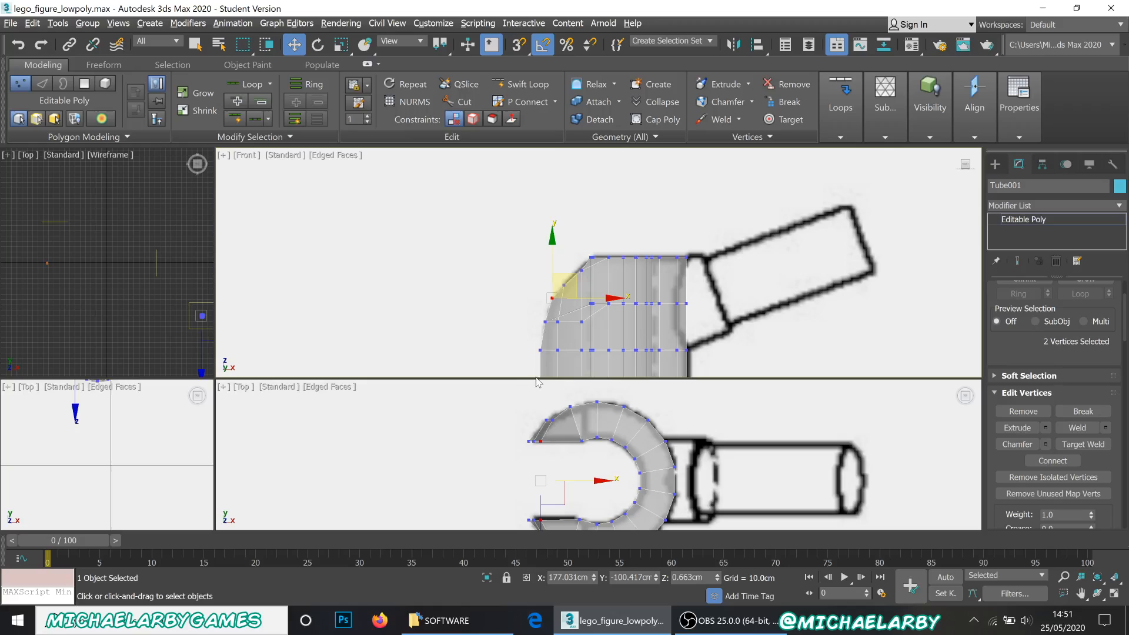
- Enlarge the main view, turn off see-through display, and inspect the sloped claw tips in 3D
{"action": "left_click_drag", "start_coordinate": [531, 378], "coordinate": [531, 252]}
{"action": "mouse_move", "coordinate": [583, 412]}
{"action": "middle_mouse_down", "text": "alt"}
{"action": "mouse_move", "coordinate": [650, 364]}
{"action": "mouse_move", "coordinate": [672, 373]}
{"action": "mouse_move", "coordinate": [592, 378]}
{"action": "mouse_move", "coordinate": [610, 361]}
{"action": "middle_mouse_up", "text": "alt"}
{"action": "mouse_move", "coordinate": [622, 377]}
{"action": "middle_mouse_down", "text": "alt"}
{"action": "mouse_move", "coordinate": [600, 382]}
{"action": "mouse_move", "coordinate": [580, 333]}
{"action": "mouse_move", "coordinate": [600, 306]}
{"action": "mouse_move", "coordinate": [609, 370]}
{"action": "mouse_move", "coordinate": [635, 355]}
{"action": "mouse_move", "coordinate": [645, 364]}
{"action": "mouse_move", "coordinate": [588, 361]}
{"action": "mouse_move", "coordinate": [582, 345]}
{"action": "mouse_move", "coordinate": [596, 345]}
{"action": "mouse_move", "coordinate": [597, 360]}
{"action": "mouse_move", "coordinate": [583, 353]}
{"action": "mouse_move", "coordinate": [632, 349]}
{"action": "mouse_move", "coordinate": [647, 352]}
{"action": "mouse_move", "coordinate": [612, 369]}
{"action": "mouse_move", "coordinate": [616, 350]}
{"action": "mouse_move", "coordinate": [651, 353]}
{"action": "mouse_move", "coordinate": [652, 369]}
{"action": "mouse_move", "coordinate": [651, 322]}
{"action": "mouse_move", "coordinate": [663, 355]}
{"action": "mouse_move", "coordinate": [651, 358]}
{"action": "middle_mouse_up", "text": "alt"}
{"action": "key", "text": "alt+x"}
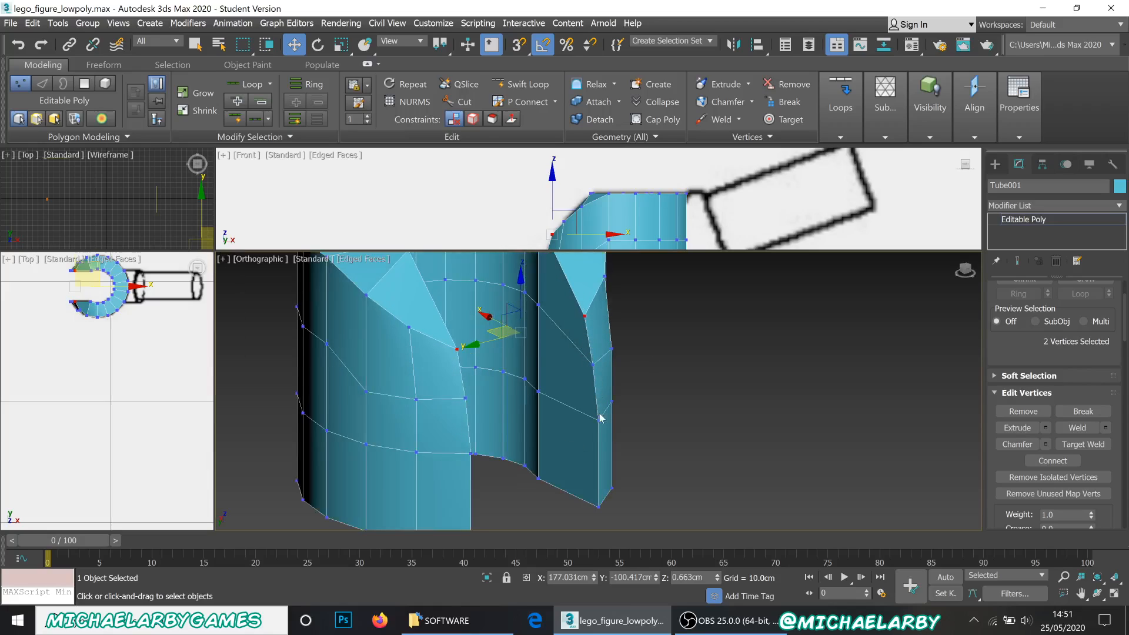
{"action": "middle_click_drag", "start_coordinate": [580, 403], "coordinate": [608, 377], "text": "alt"}
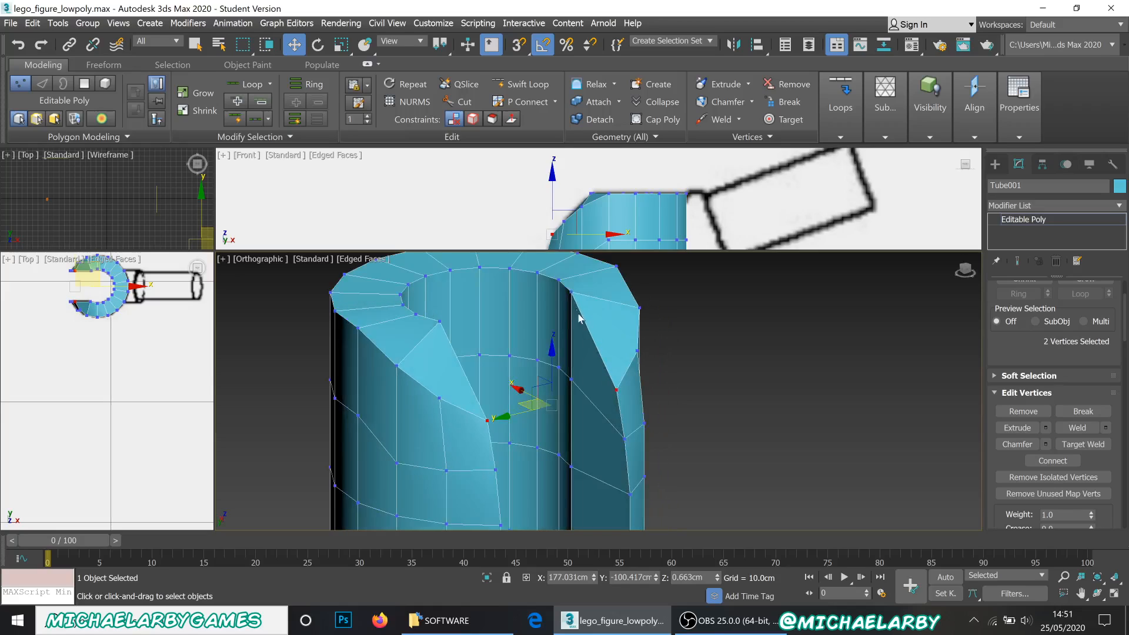
- Lower the two top inner corner vertices of both claw tips vertically to smooth the slope of the caps
{"action": "left_click", "coordinate": [570, 292]}
{"action": "middle_click_drag", "start_coordinate": [421, 337], "coordinate": [410, 310], "text": "alt"}
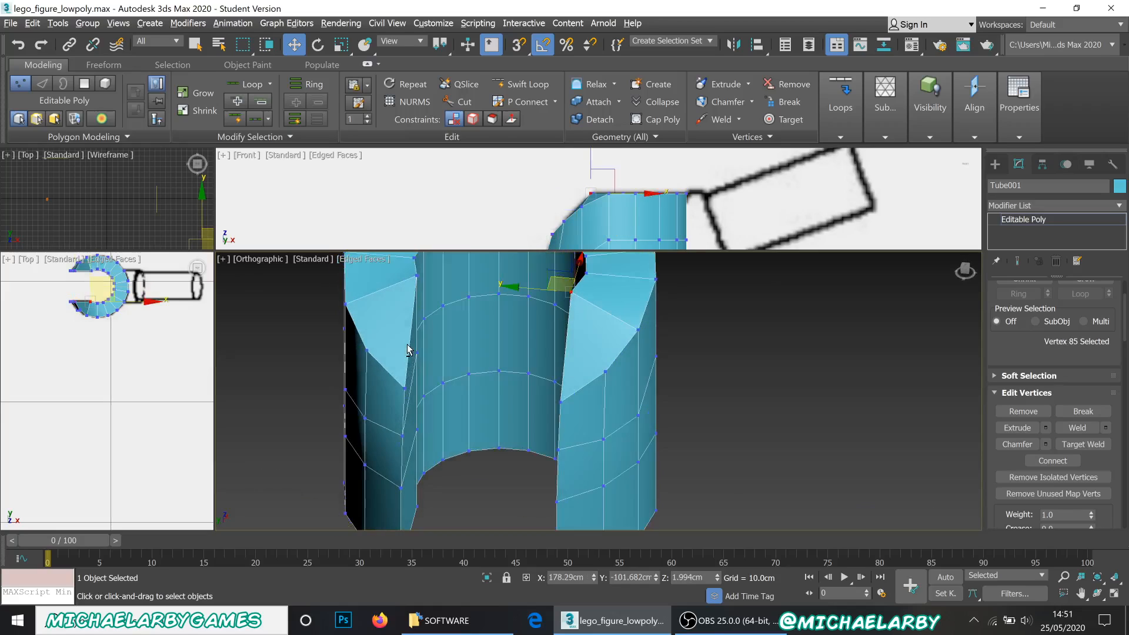
{"action": "left_click", "coordinate": [417, 277], "text": "ctrl"}
{"action": "scroll", "coordinate": [469, 358], "scroll_direction": "down", "scroll_amount": 2}
{"action": "middle_click_drag", "start_coordinate": [469, 357], "coordinate": [475, 433], "text": "alt"}
{"action": "middle_click_drag", "start_coordinate": [475, 433], "coordinate": [498, 411], "text": "alt"}
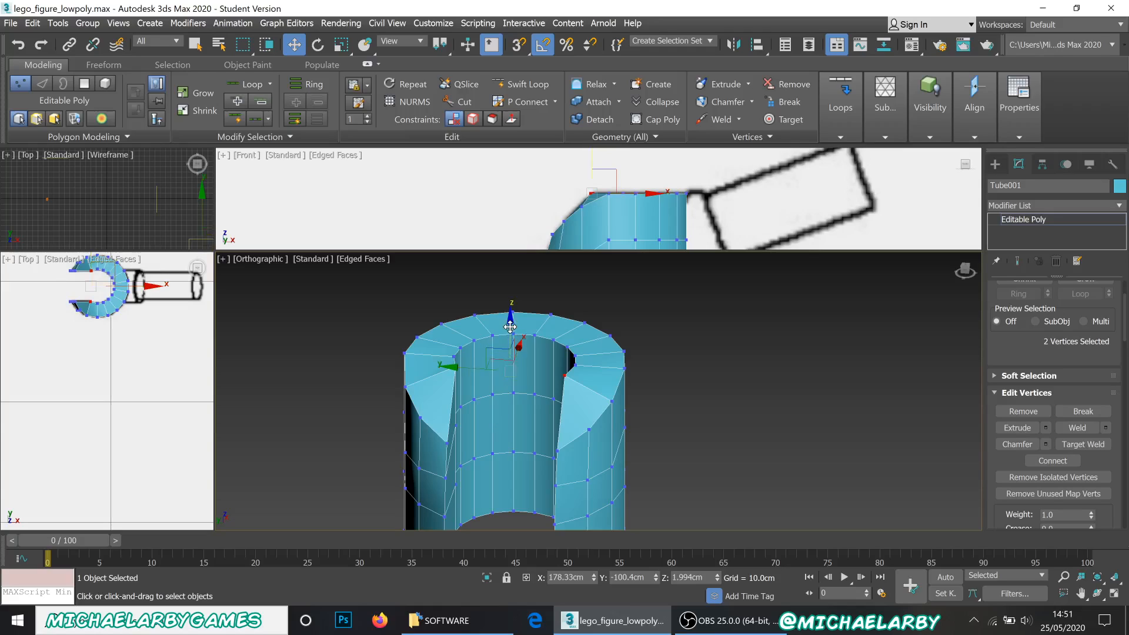
{"action": "left_click_drag", "start_coordinate": [510, 327], "coordinate": [498, 347]}
{"action": "middle_click_drag", "start_coordinate": [494, 353], "coordinate": [438, 404], "text": "alt"}
{"action": "scroll", "coordinate": [445, 394], "scroll_direction": "up", "scroll_amount": 3}
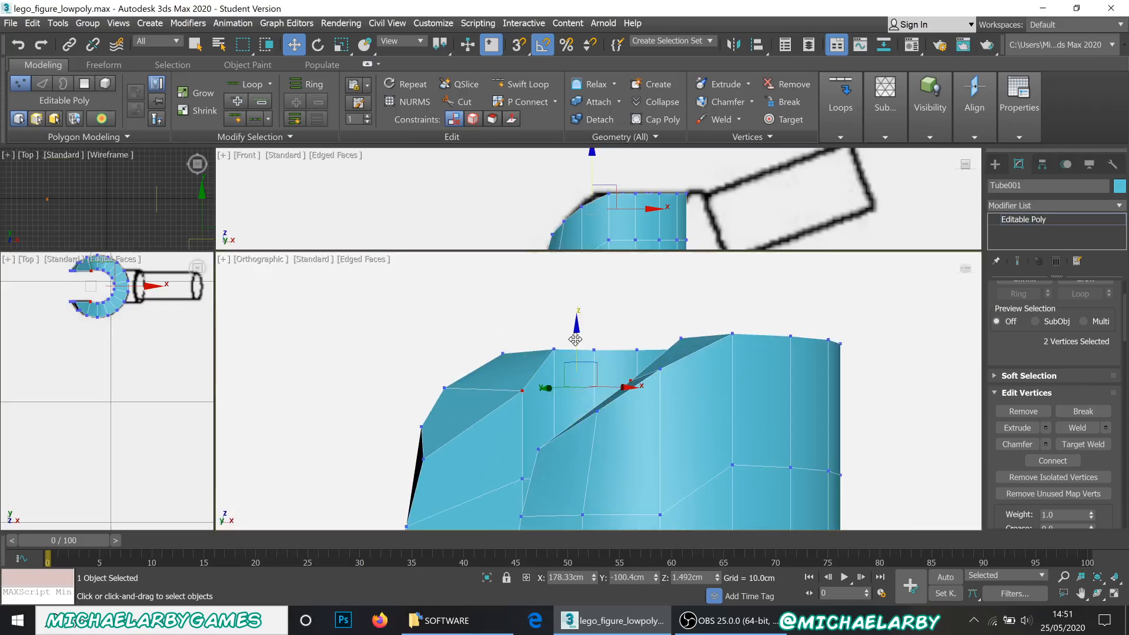
{"action": "left_click_drag", "start_coordinate": [575, 339], "coordinate": [576, 328]}
{"action": "middle_click_drag", "start_coordinate": [496, 422], "coordinate": [472, 336], "text": "alt"}
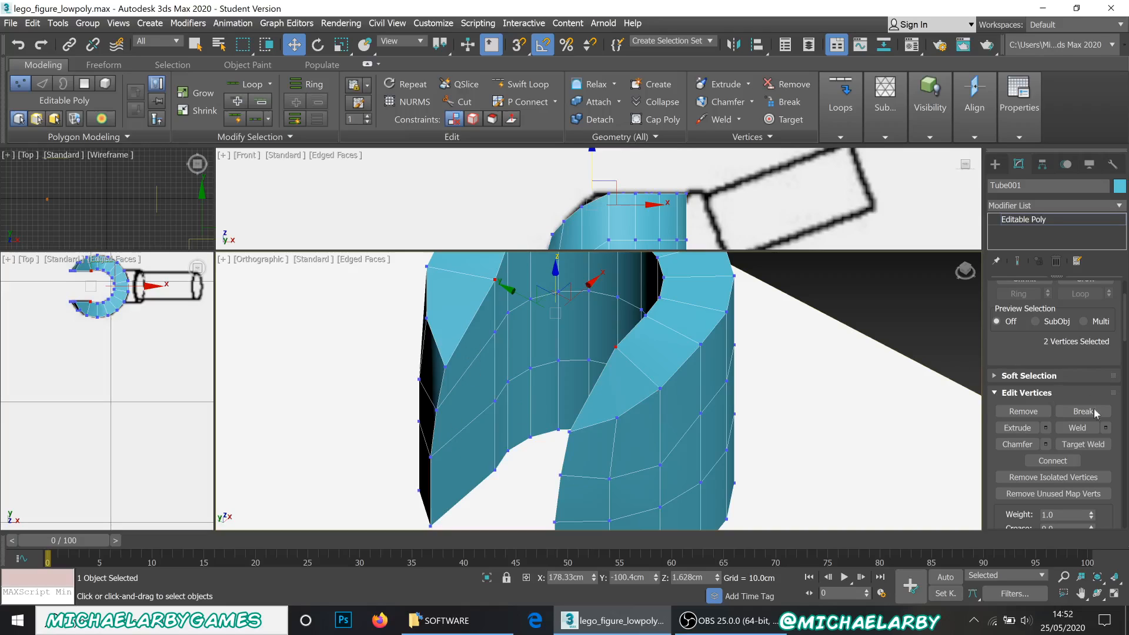
- Connect the four stacked edges across the inner wall of the upper claw tip to add a vertical edge line
{"action": "scroll", "coordinate": [1020, 330], "scroll_direction": "up", "scroll_amount": 3}
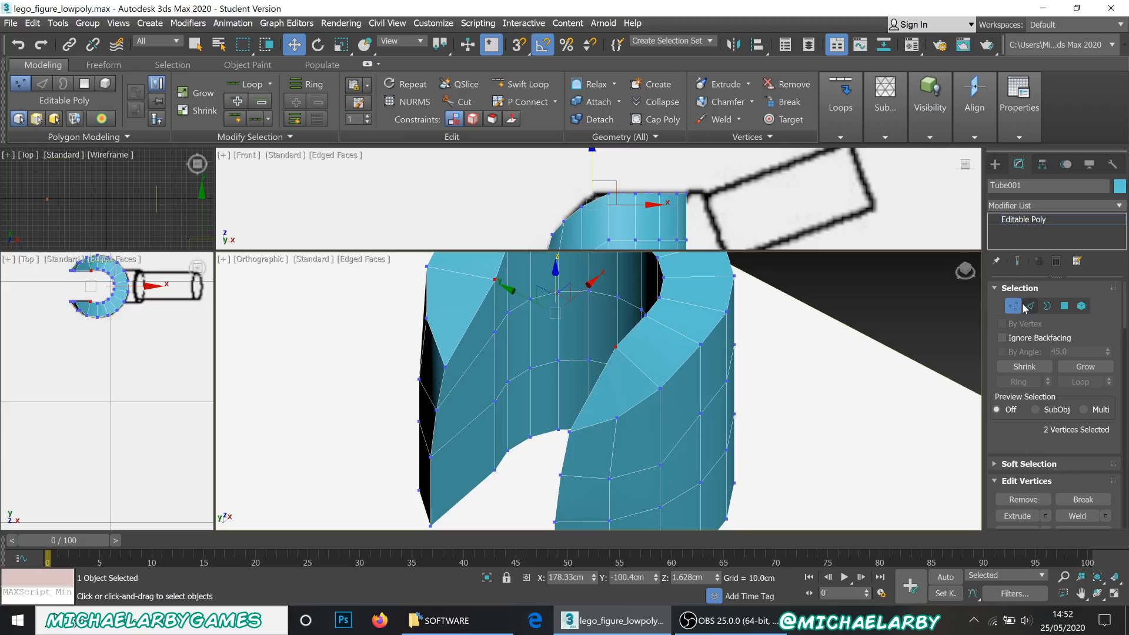
{"action": "left_click", "coordinate": [1030, 306]}
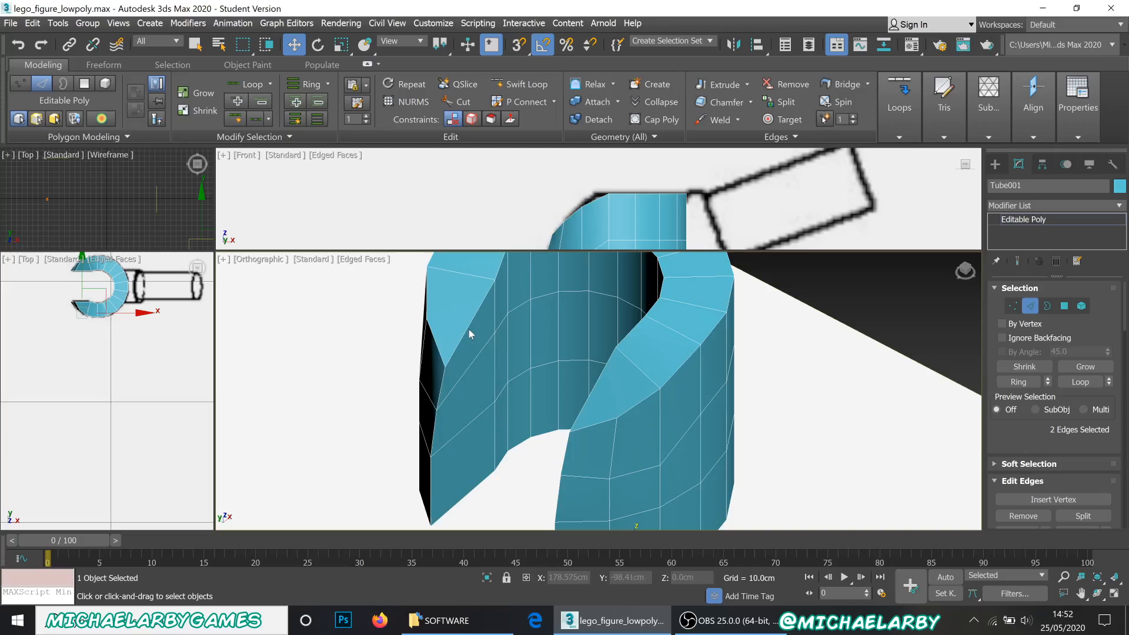
{"action": "left_click", "coordinate": [468, 330]}
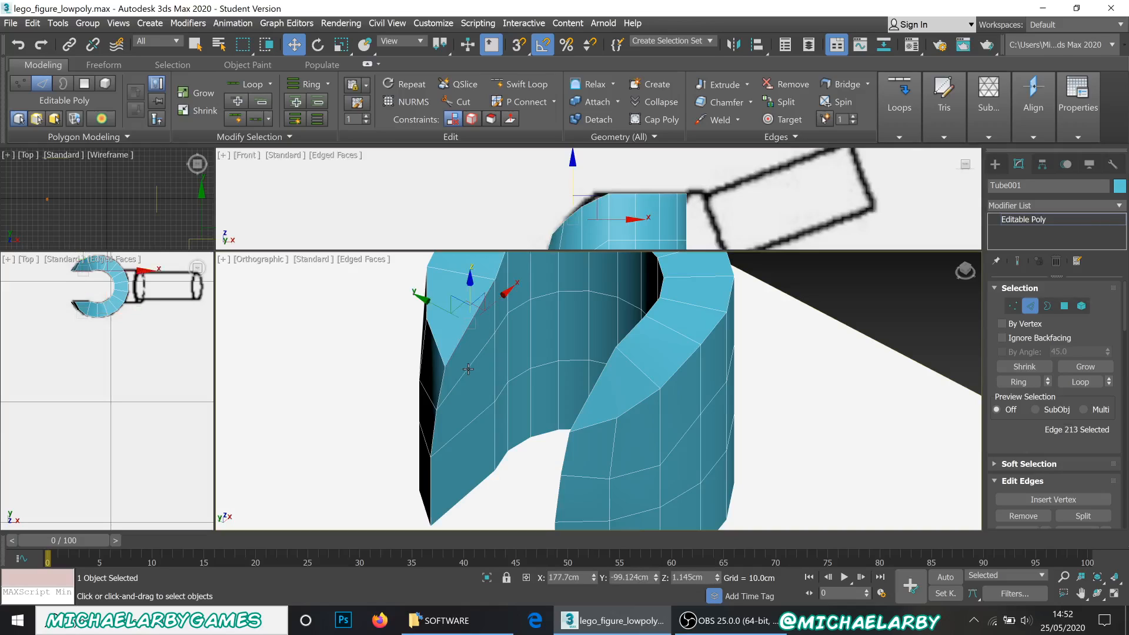
{"action": "left_click", "coordinate": [476, 433], "text": "ctrl"}
{"action": "left_click", "coordinate": [469, 427], "text": "ctrl"}
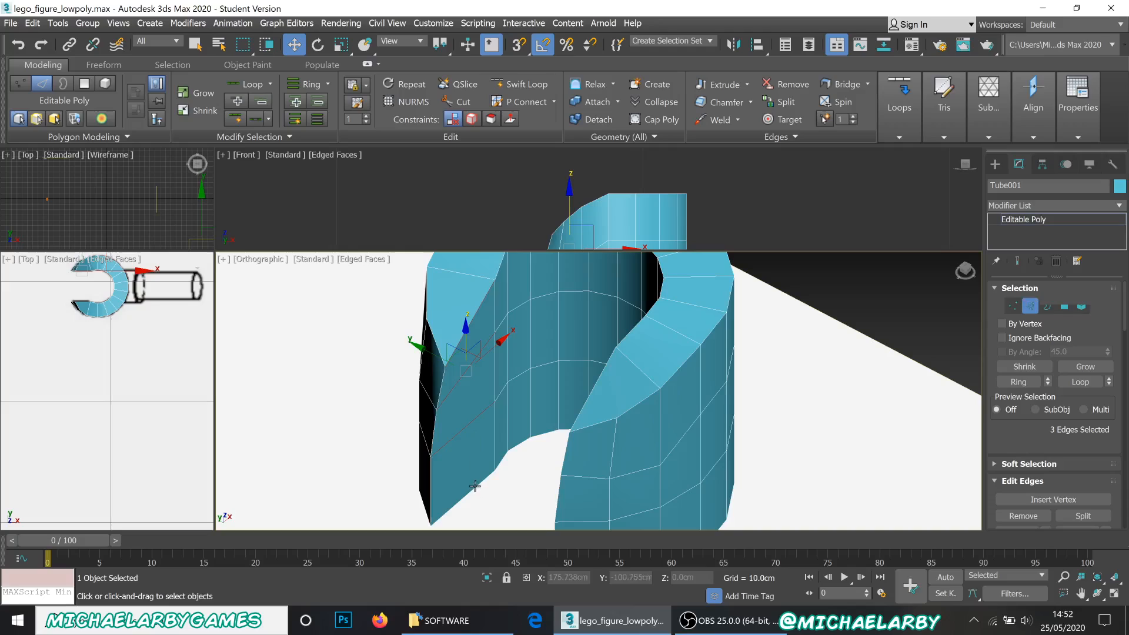
{"action": "left_click", "coordinate": [471, 491], "text": "ctrl"}
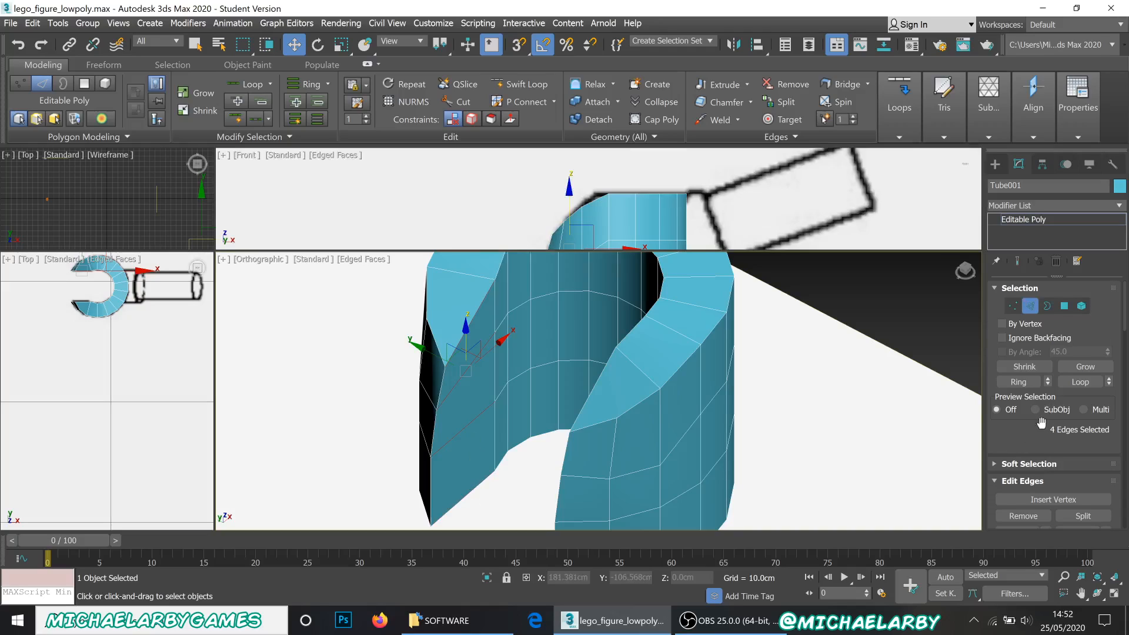
{"action": "scroll", "coordinate": [1053, 446], "scroll_direction": "down", "scroll_amount": 3}
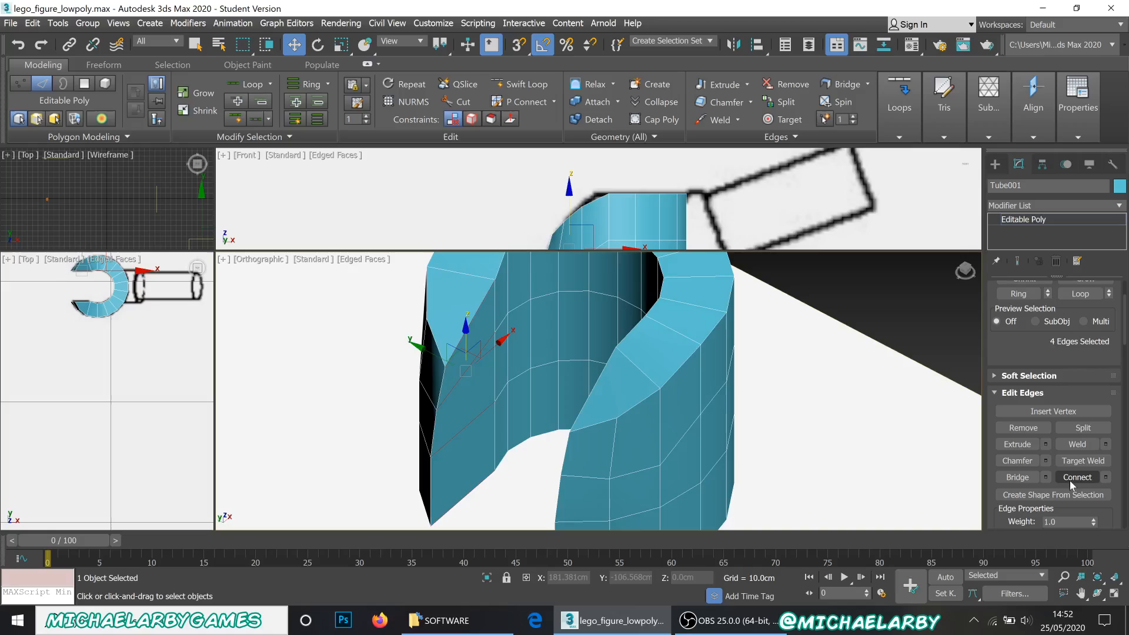
{"action": "left_click", "coordinate": [1070, 480]}
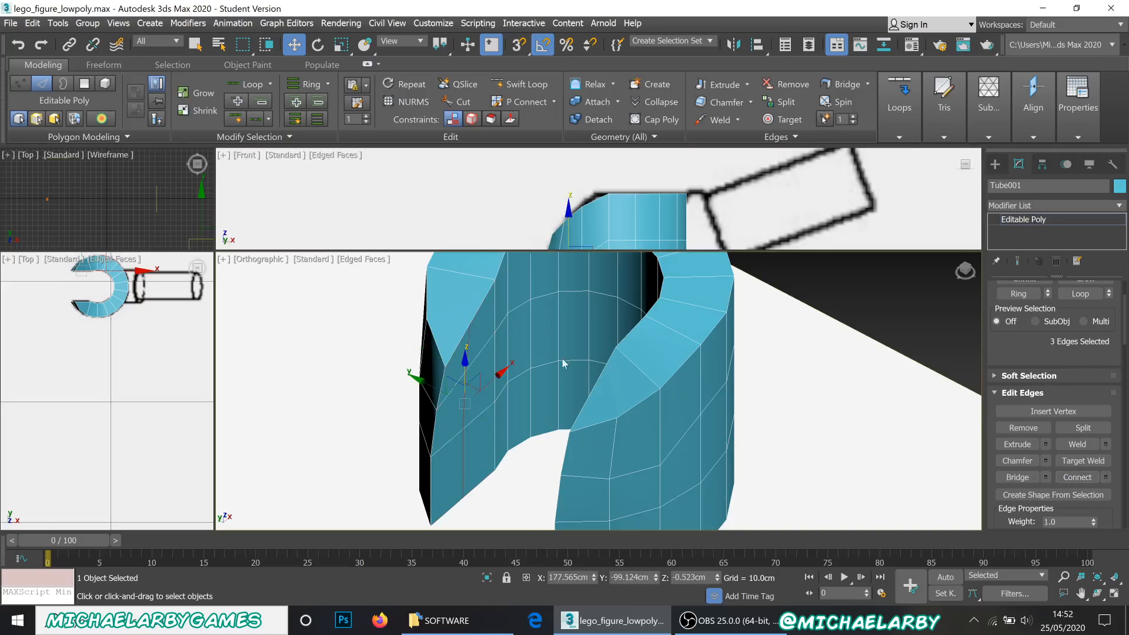
- Connect the new vertex on the sloped cap's inner edge to the opposite outer rim vertex
{"action": "scroll", "coordinate": [462, 393], "scroll_direction": "up", "scroll_amount": 2}
{"action": "scroll", "coordinate": [470, 391], "scroll_direction": "down", "scroll_amount": 2}
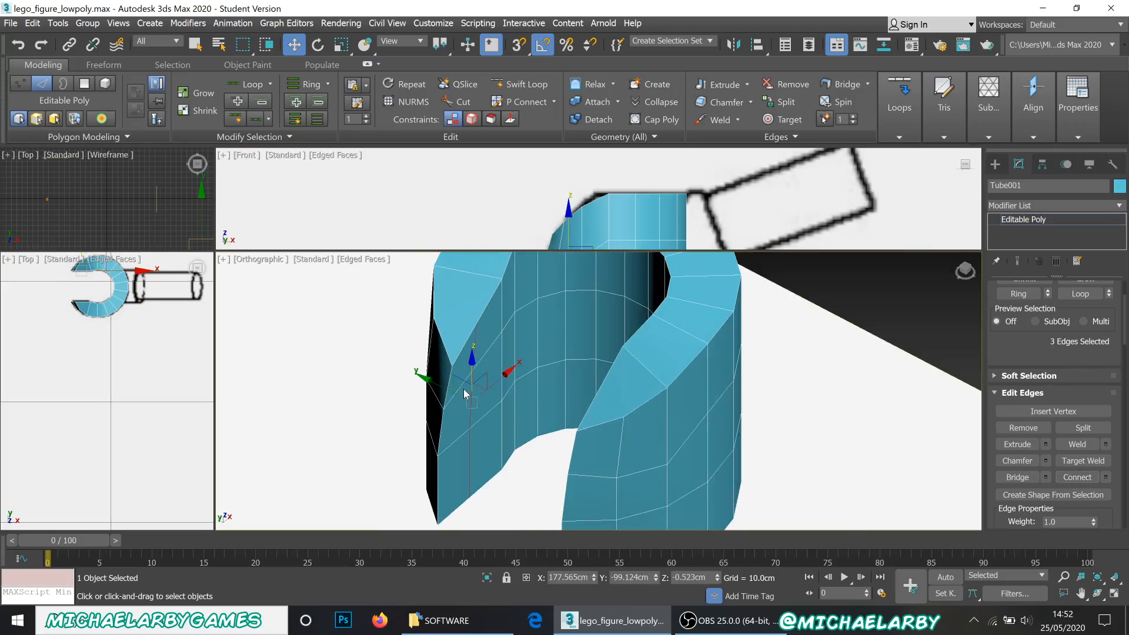
{"action": "scroll", "coordinate": [458, 341], "scroll_direction": "up", "scroll_amount": 3}
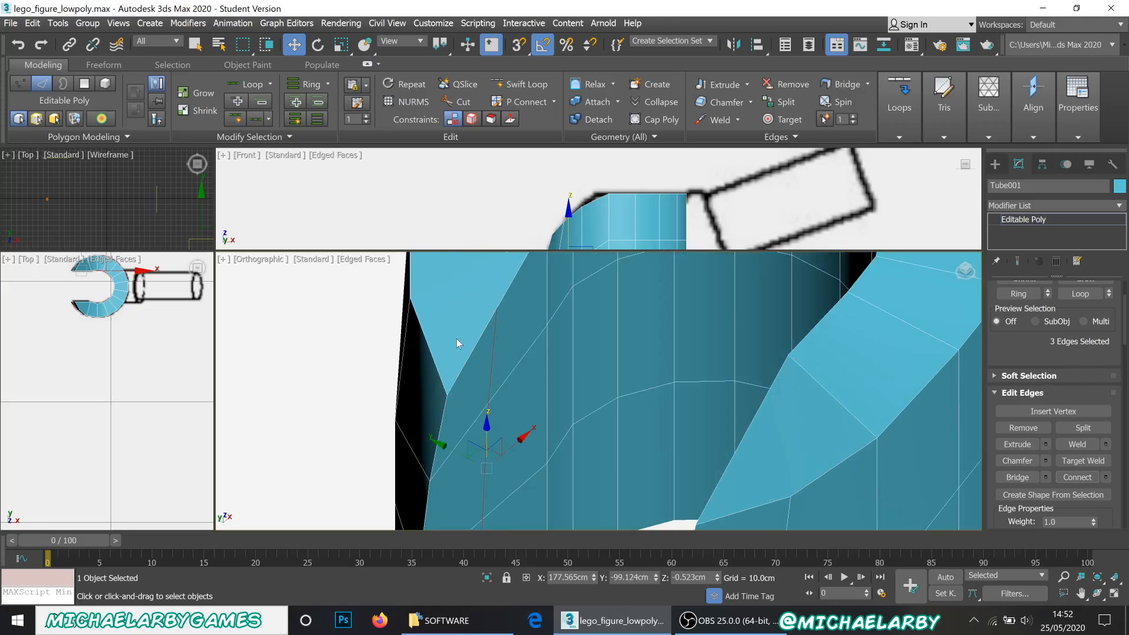
{"action": "middle_click_drag", "start_coordinate": [460, 314], "coordinate": [483, 376]}
{"action": "scroll", "coordinate": [473, 375], "scroll_direction": "down", "scroll_amount": 2}
{"action": "scroll", "coordinate": [471, 372], "scroll_direction": "up", "scroll_amount": 2}
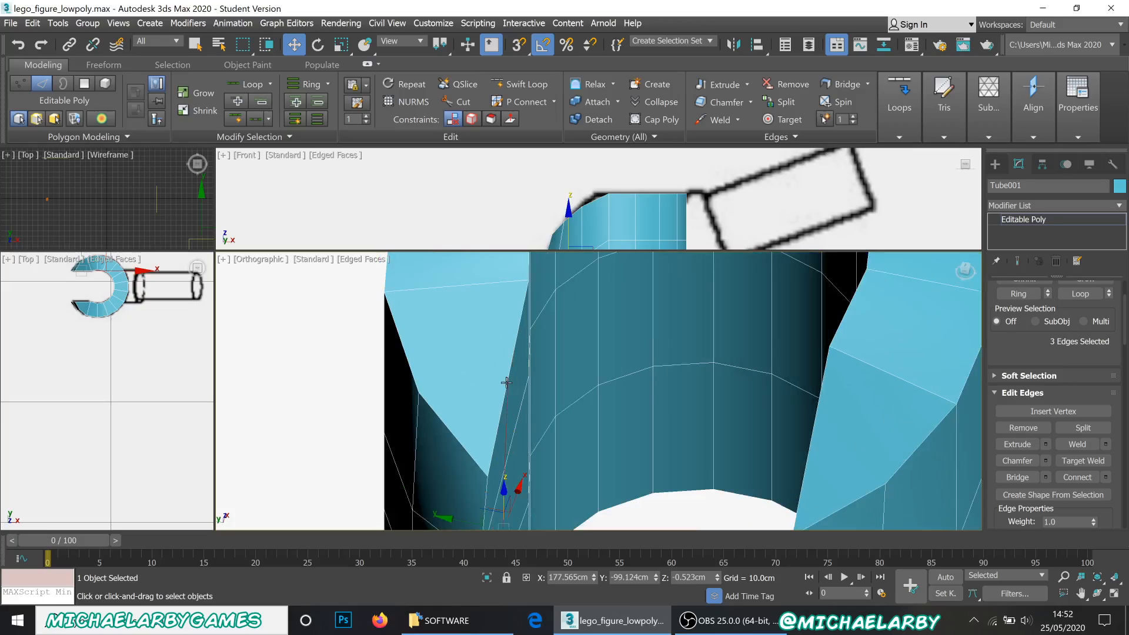
{"action": "key", "text": "1"}
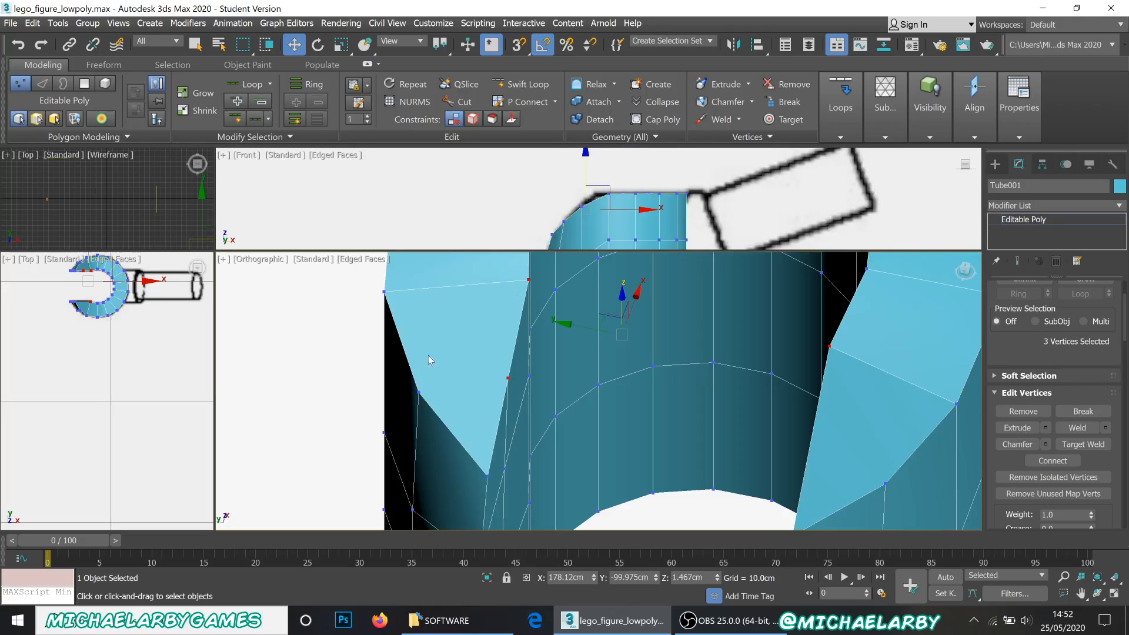
{"action": "left_click", "coordinate": [508, 377]}
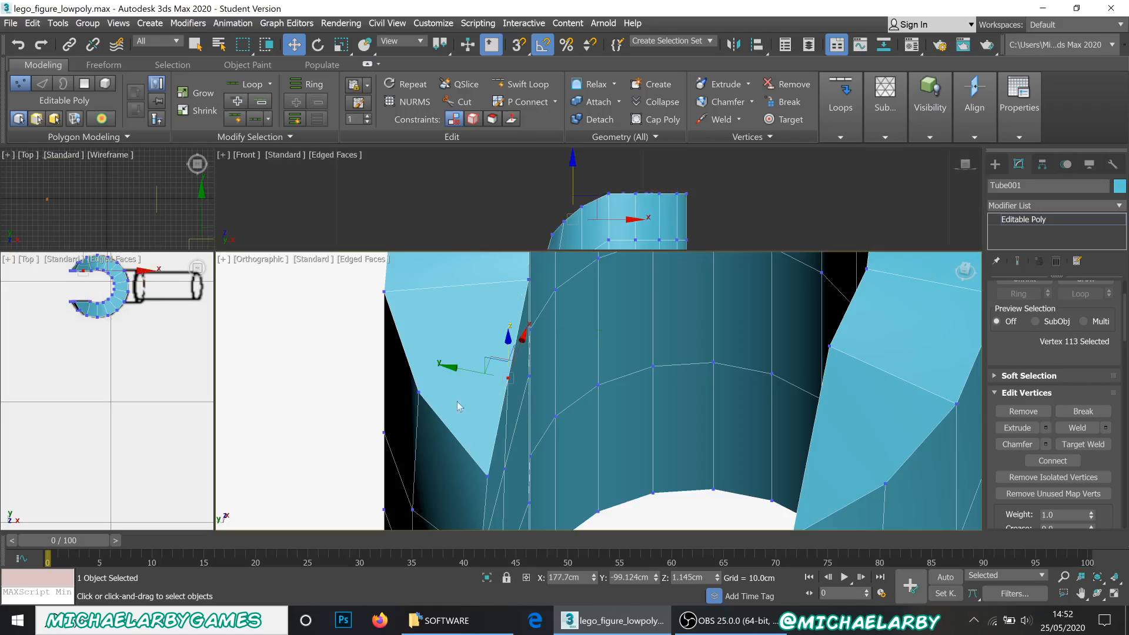
{"action": "left_click", "coordinate": [418, 391], "text": "ctrl"}
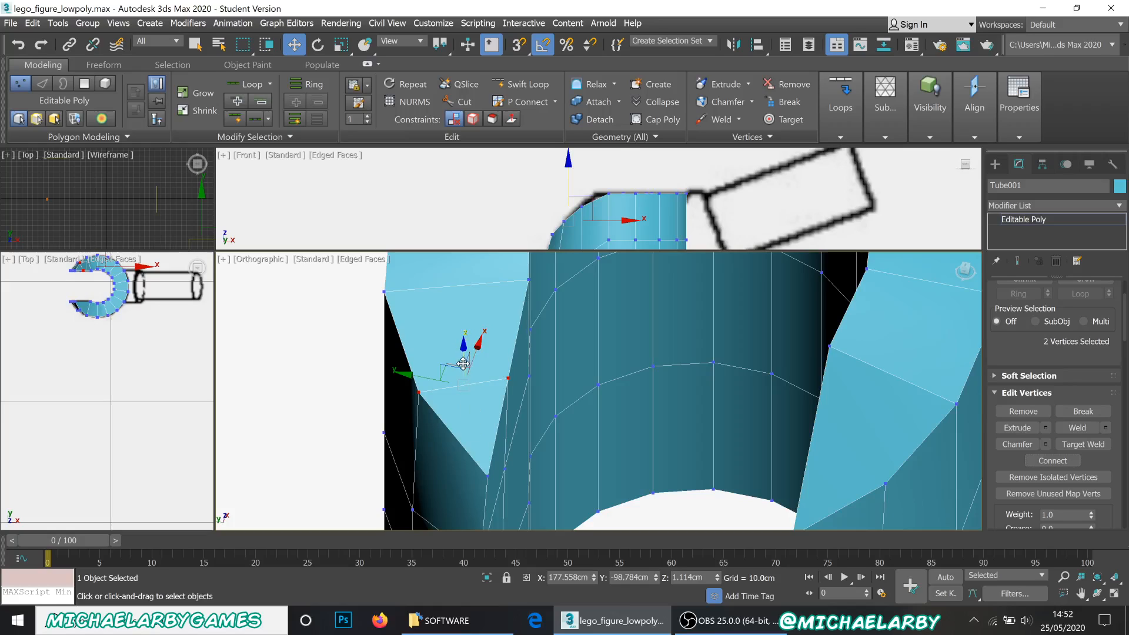
- Connect the new inner-edge vertex on the underside of the same claw tip to the opposite outer rim vertex
{"action": "scroll", "coordinate": [463, 363], "scroll_direction": "down", "scroll_amount": 5}
{"action": "middle_click_drag", "start_coordinate": [462, 422], "coordinate": [512, 323], "text": "alt"}
{"action": "scroll", "coordinate": [459, 469], "scroll_direction": "up", "scroll_amount": 3}
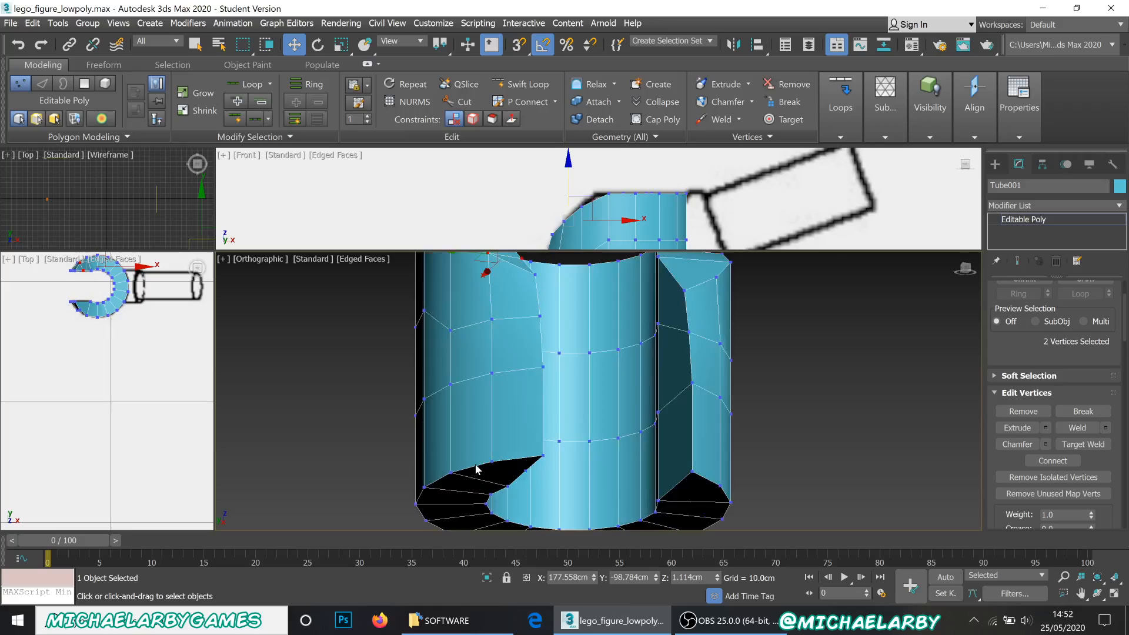
{"action": "scroll", "coordinate": [518, 465], "scroll_direction": "up", "scroll_amount": 6}
{"action": "middle_click_drag", "start_coordinate": [529, 433], "coordinate": [686, 448]}
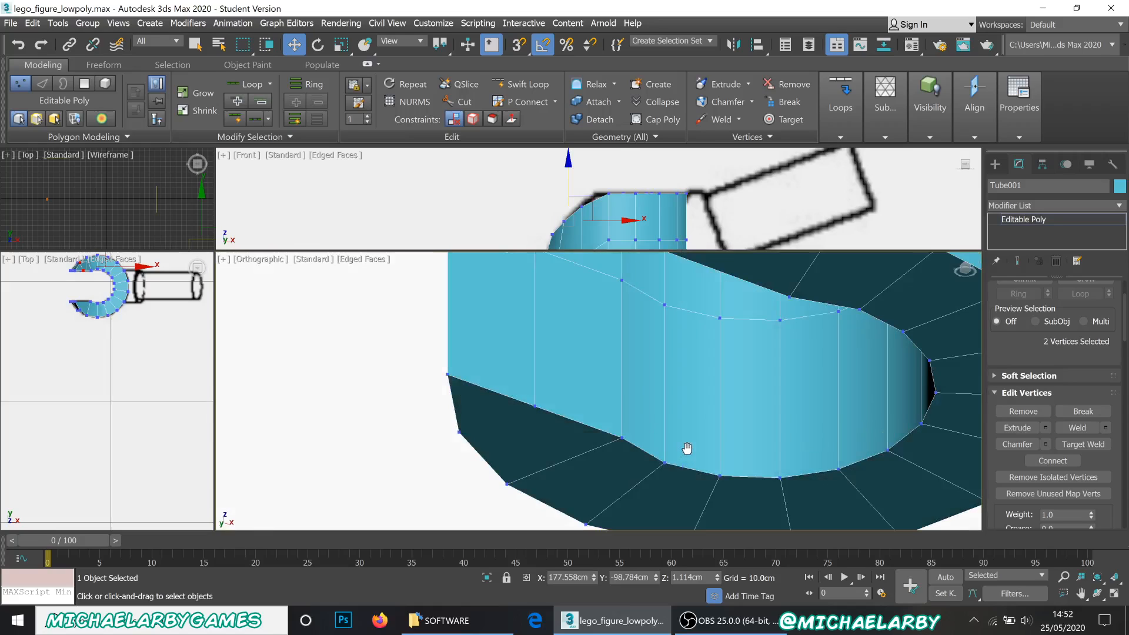
{"action": "left_click", "coordinate": [534, 406]}
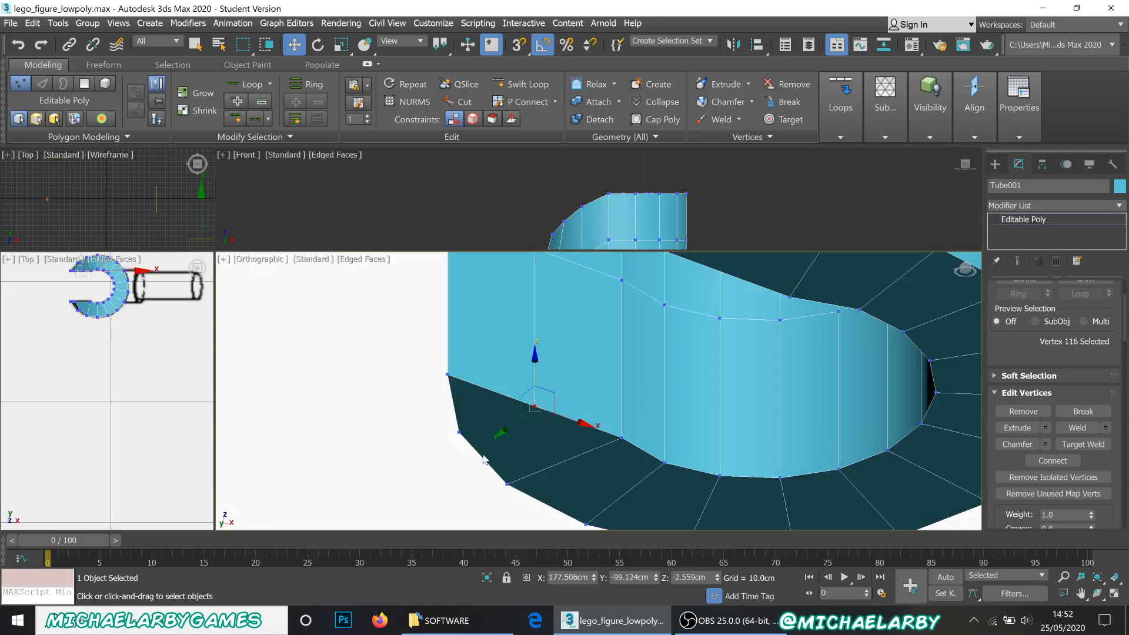
{"action": "left_click", "coordinate": [459, 434], "text": "ctrl"}
{"action": "left_click", "coordinate": [1053, 460]}
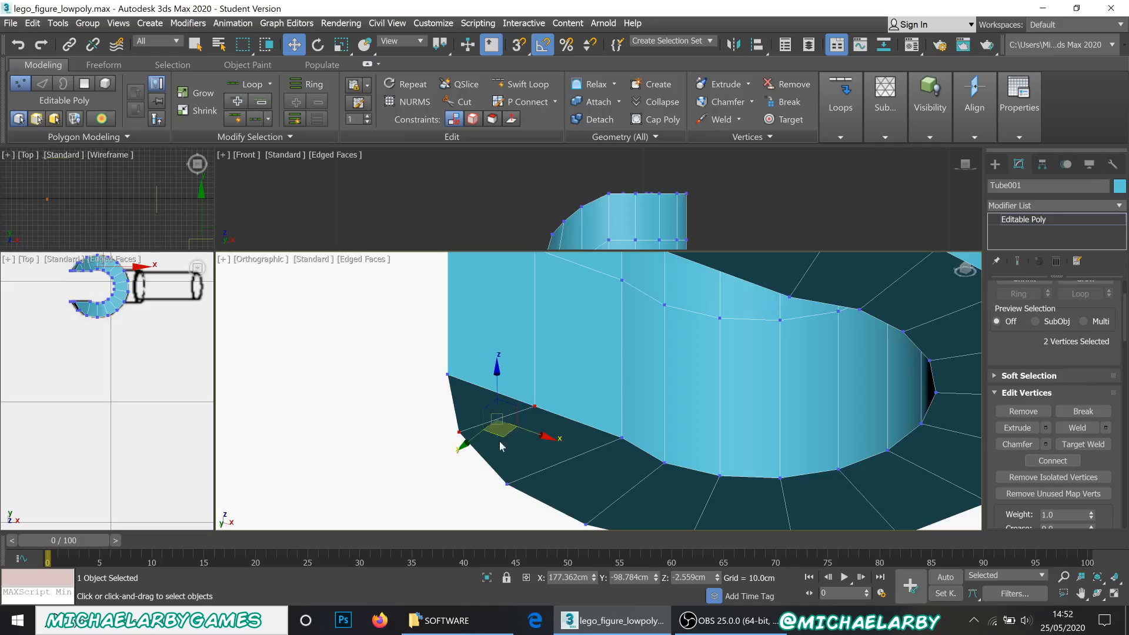
- Chamfer the three stacked vertical edges at the sharp front of the claw tip by 0.098 cm
{"action": "scroll", "coordinate": [493, 412], "scroll_direction": "down", "scroll_amount": 2}
{"action": "middle_click_drag", "start_coordinate": [490, 361], "coordinate": [540, 423]}
{"action": "key", "text": "2"}
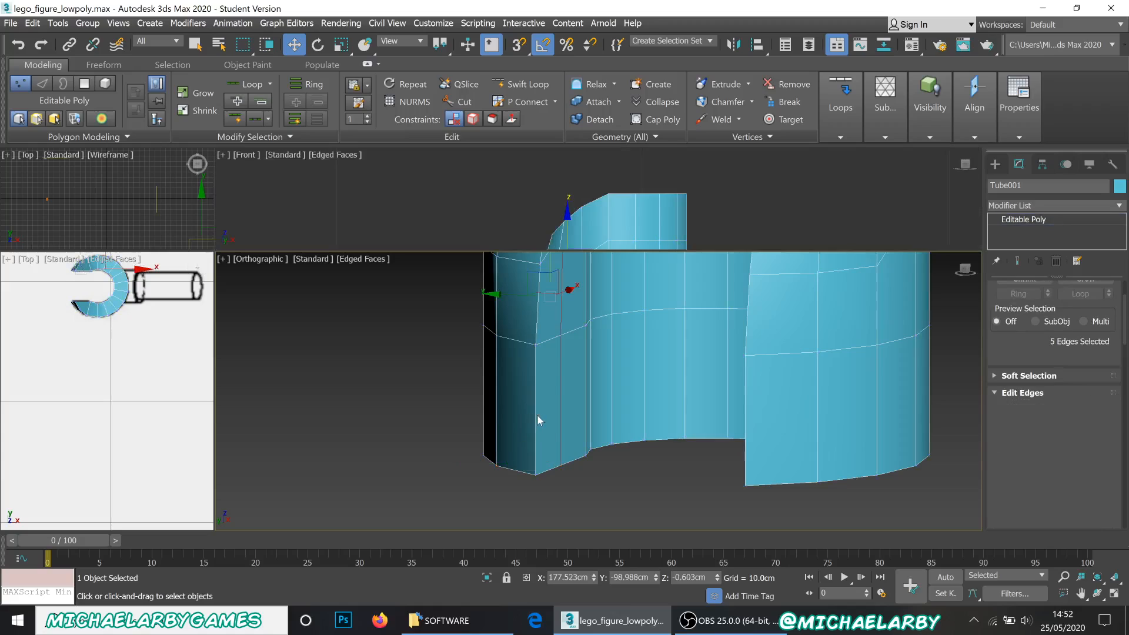
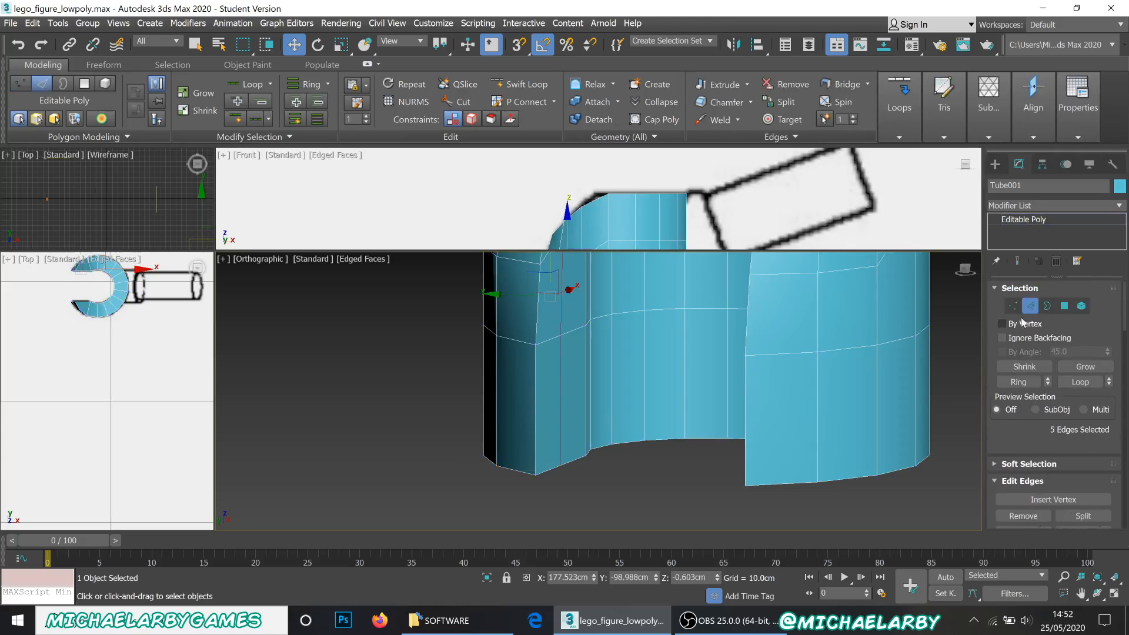
{"action": "left_click", "coordinate": [534, 390]}
{"action": "left_click", "coordinate": [538, 307], "text": "ctrl"}
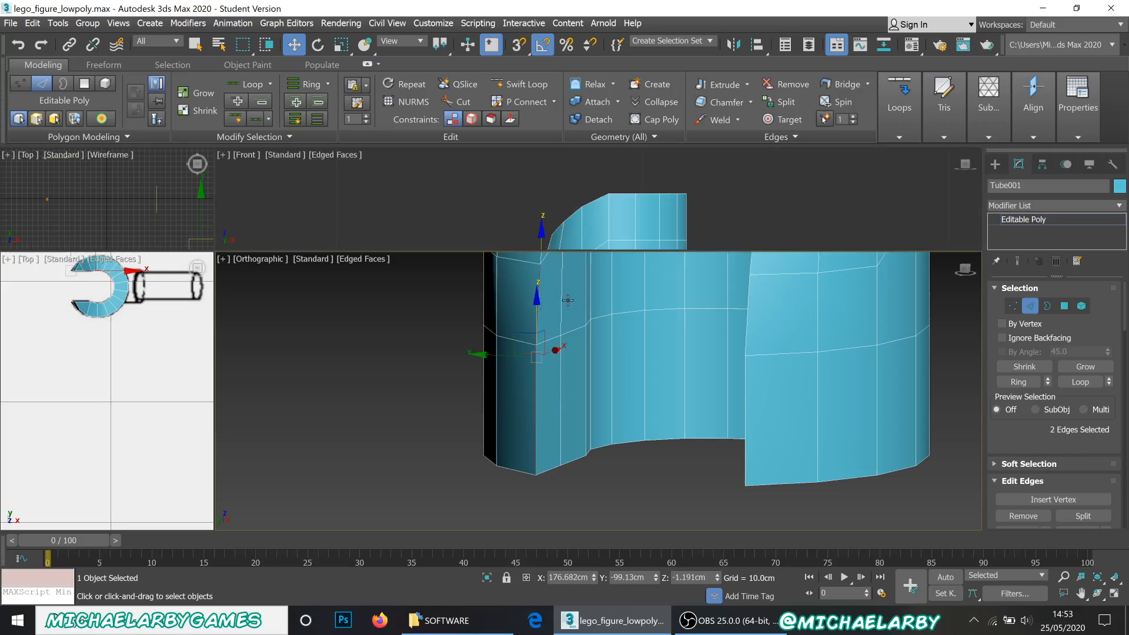
{"action": "middle_click_drag", "start_coordinate": [583, 298], "coordinate": [586, 433], "text": "alt"}
{"action": "left_click", "coordinate": [551, 357], "text": "ctrl"}
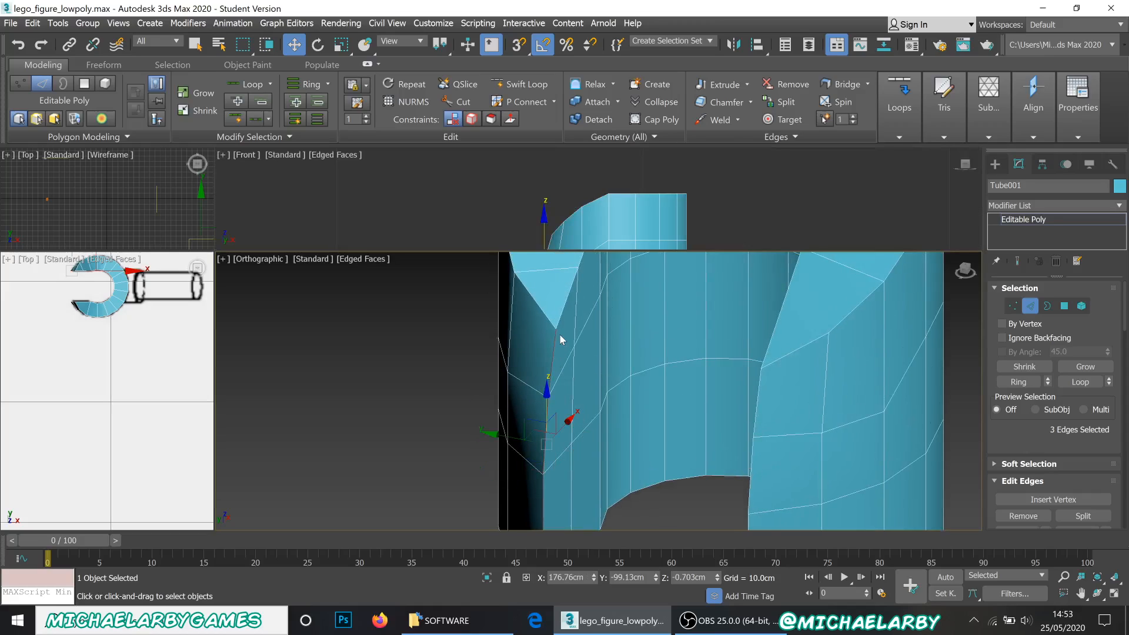
{"action": "scroll", "coordinate": [557, 355], "scroll_direction": "down", "scroll_amount": 2}
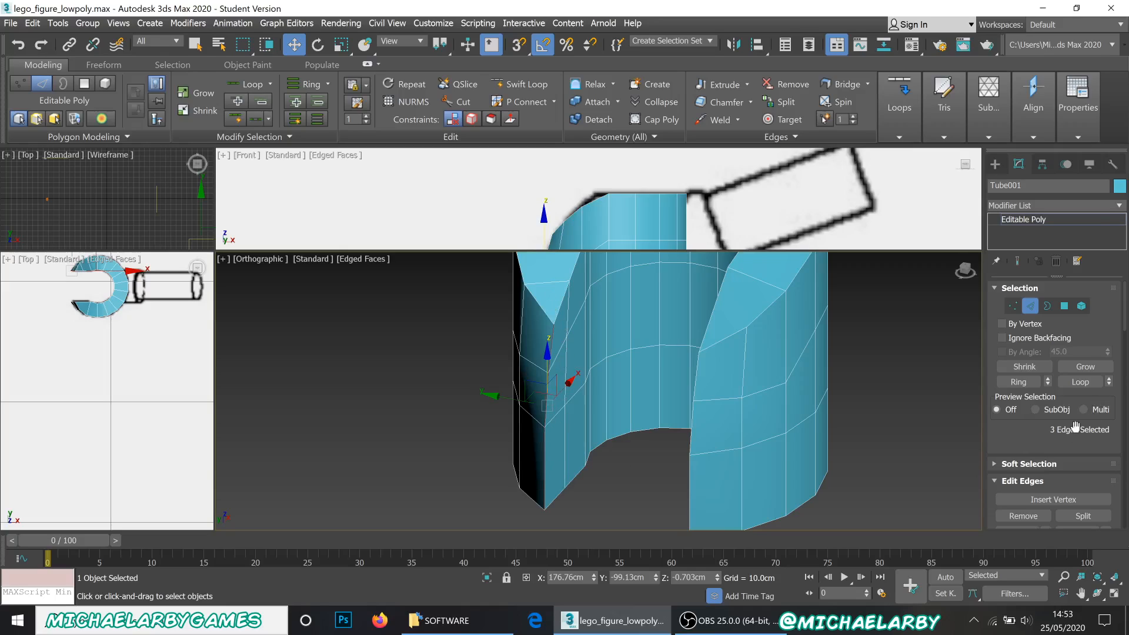
{"action": "scroll", "coordinate": [1076, 428], "scroll_direction": "down", "scroll_amount": 5}
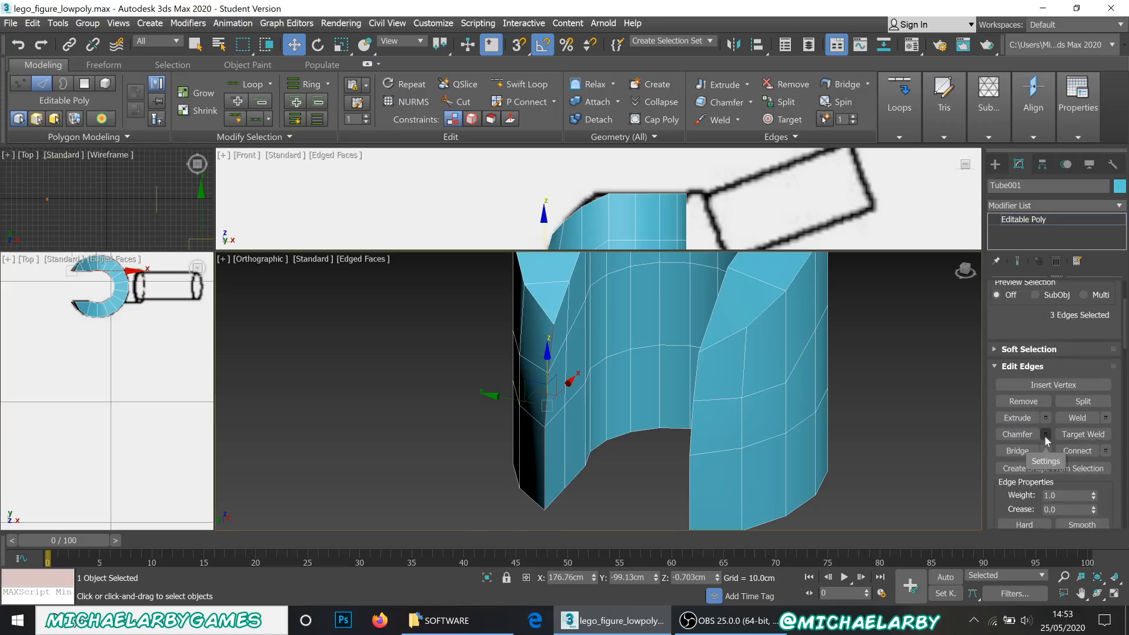
{"action": "left_click", "coordinate": [1045, 434]}
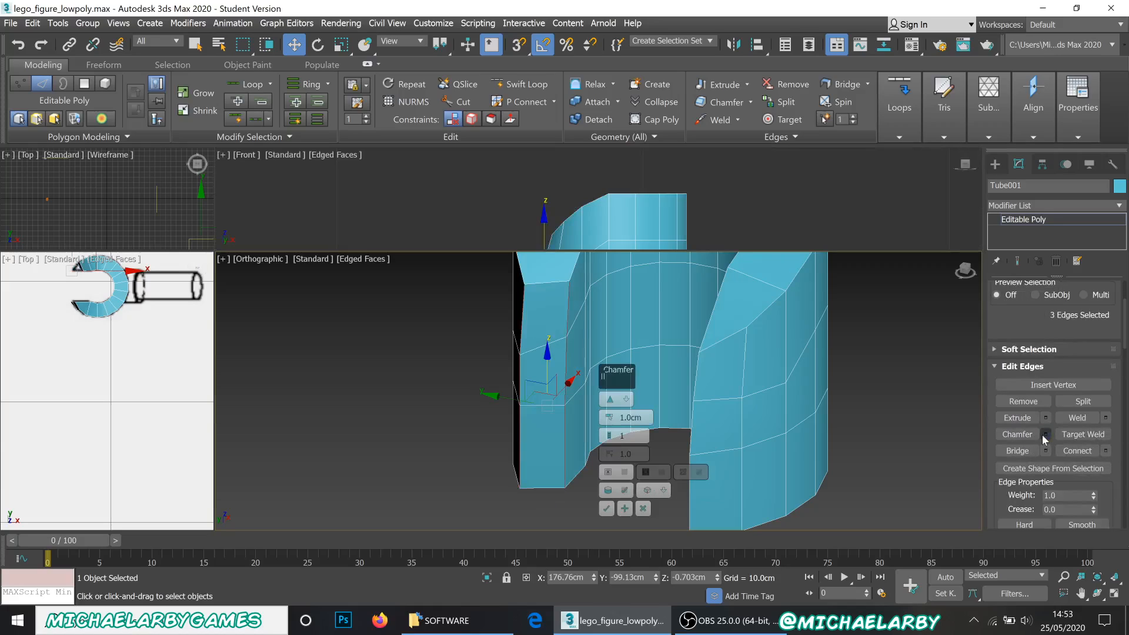
{"action": "left_click_drag", "start_coordinate": [609, 423], "coordinate": [601, 475]}
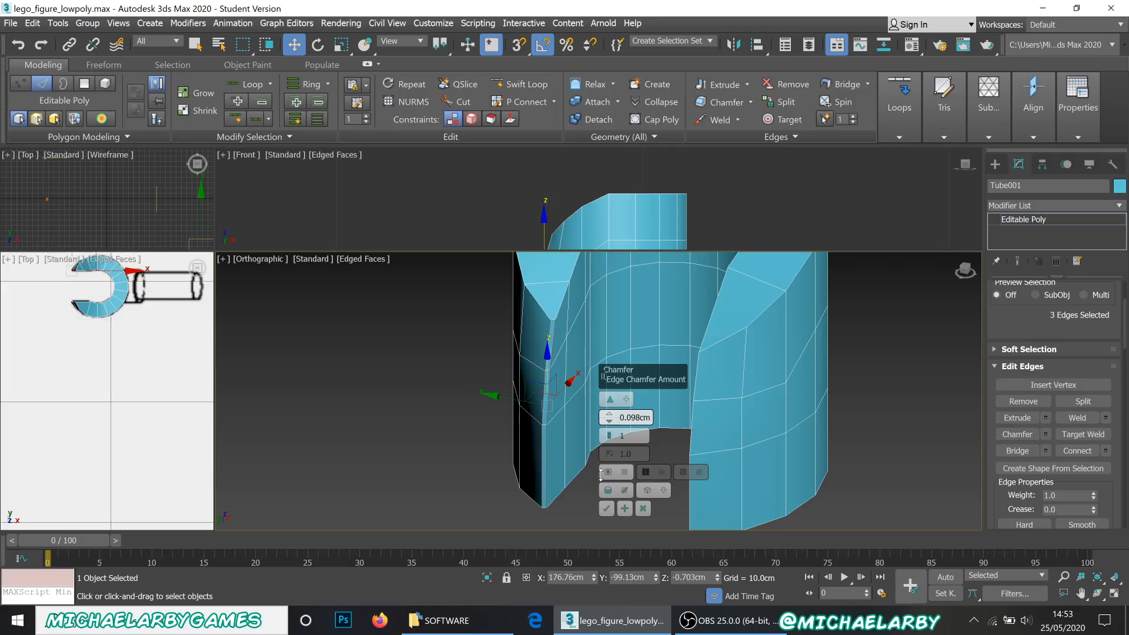
{"action": "left_click", "coordinate": [607, 508]}
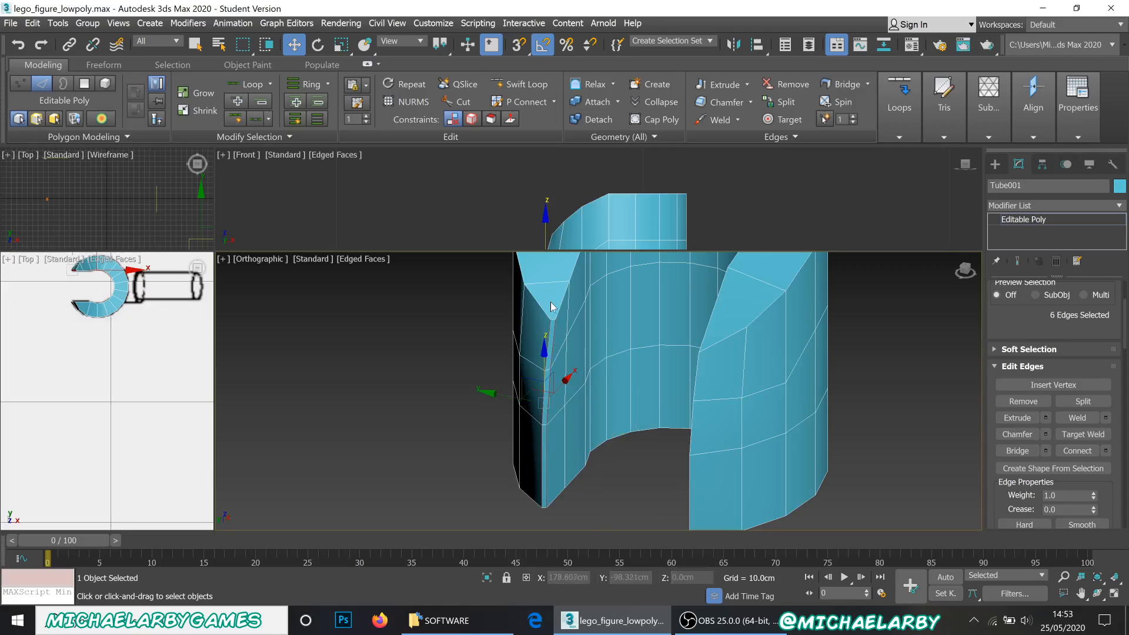
- Clear the edge selection and examine the chamfered claw tip from the side and from several 3D angles
{"action": "left_click", "coordinate": [559, 353]}
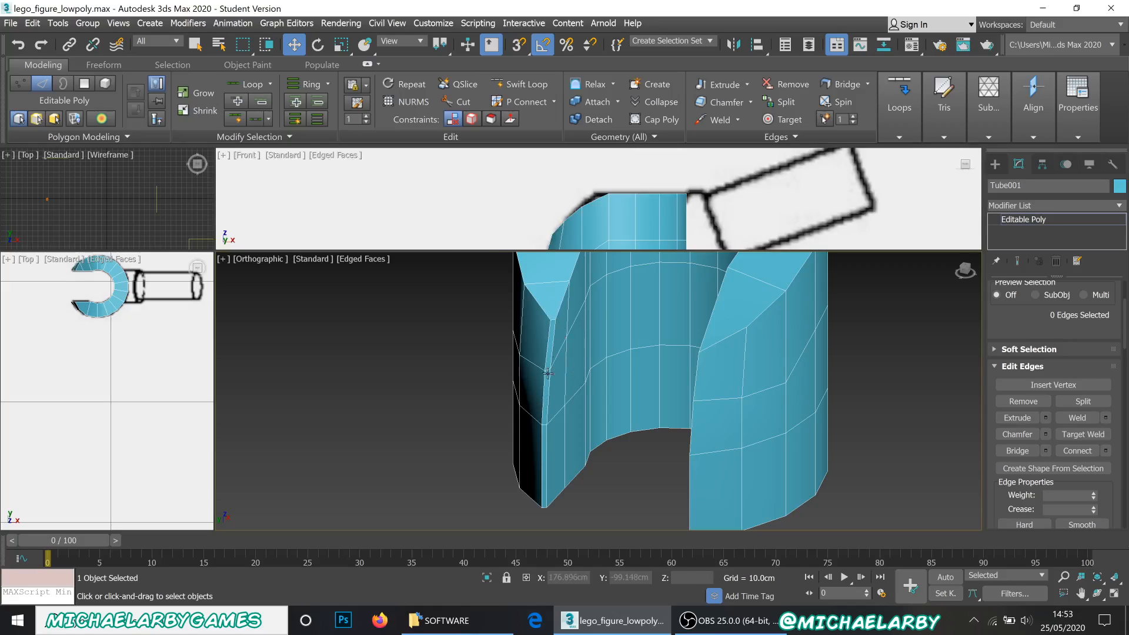
{"action": "middle_click_drag", "start_coordinate": [556, 444], "coordinate": [550, 498], "text": "alt"}
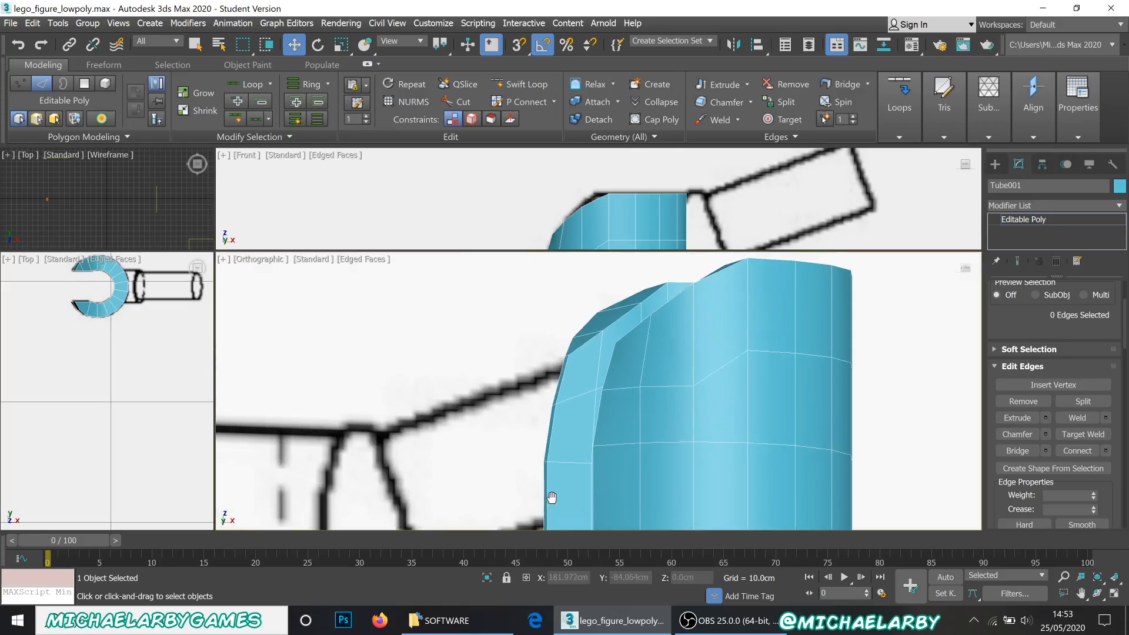
{"action": "scroll", "coordinate": [608, 307], "scroll_direction": "up", "scroll_amount": 2}
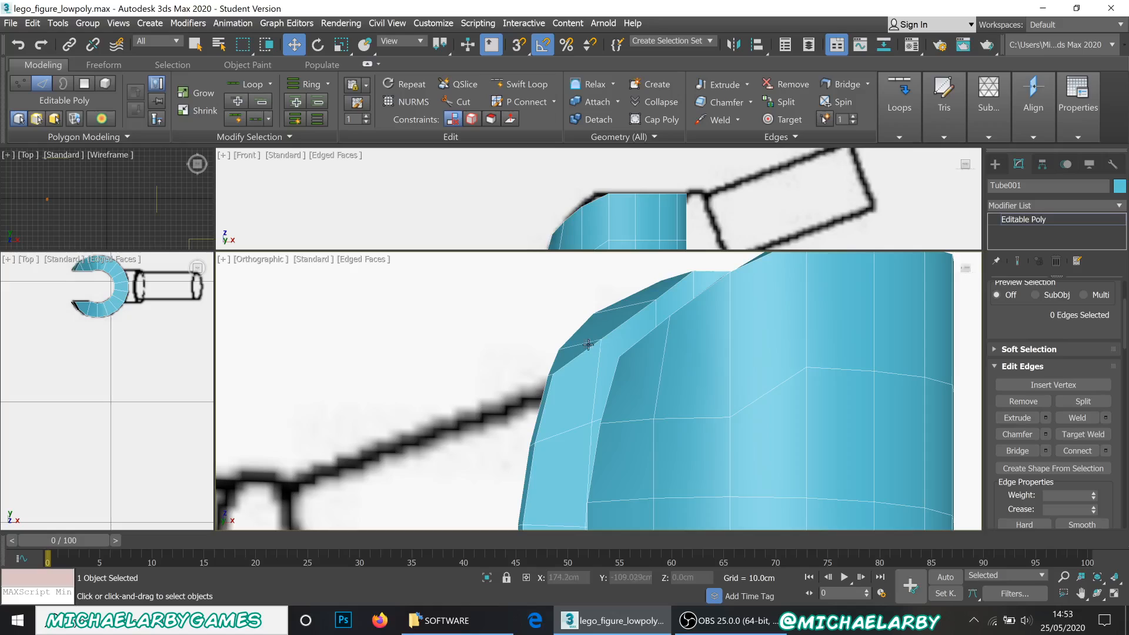
{"action": "middle_click_drag", "start_coordinate": [588, 344], "coordinate": [617, 361], "text": "alt"}
{"action": "scroll", "coordinate": [618, 361], "scroll_direction": "down", "scroll_amount": 4}
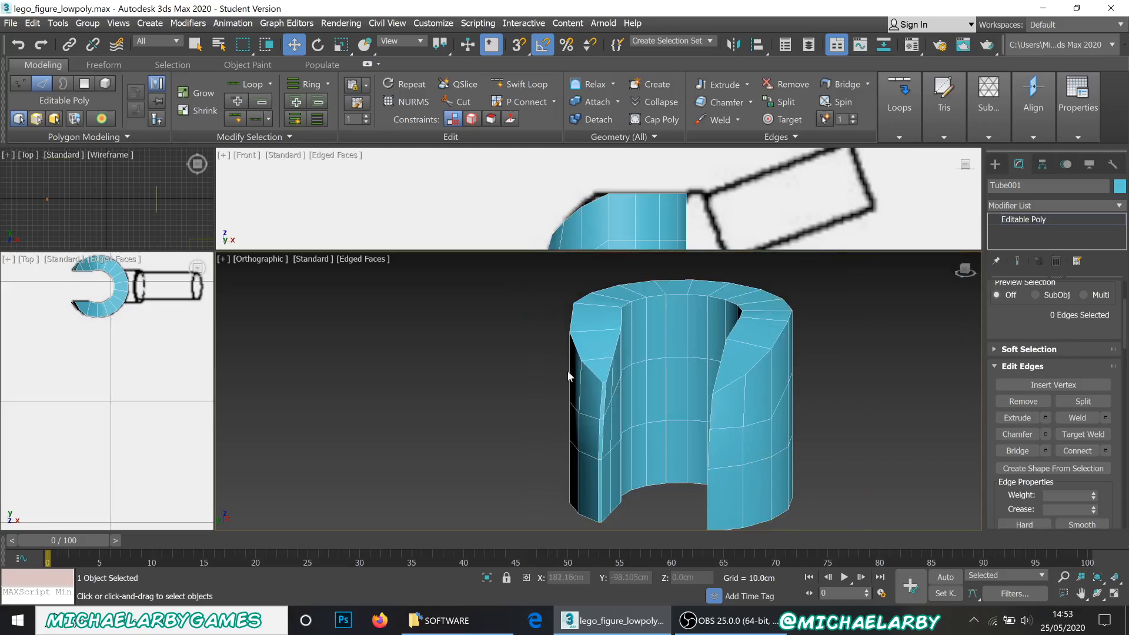
{"action": "right_click", "coordinate": [607, 353]}
{"action": "scroll", "coordinate": [534, 389], "scroll_direction": "down", "scroll_amount": 2}
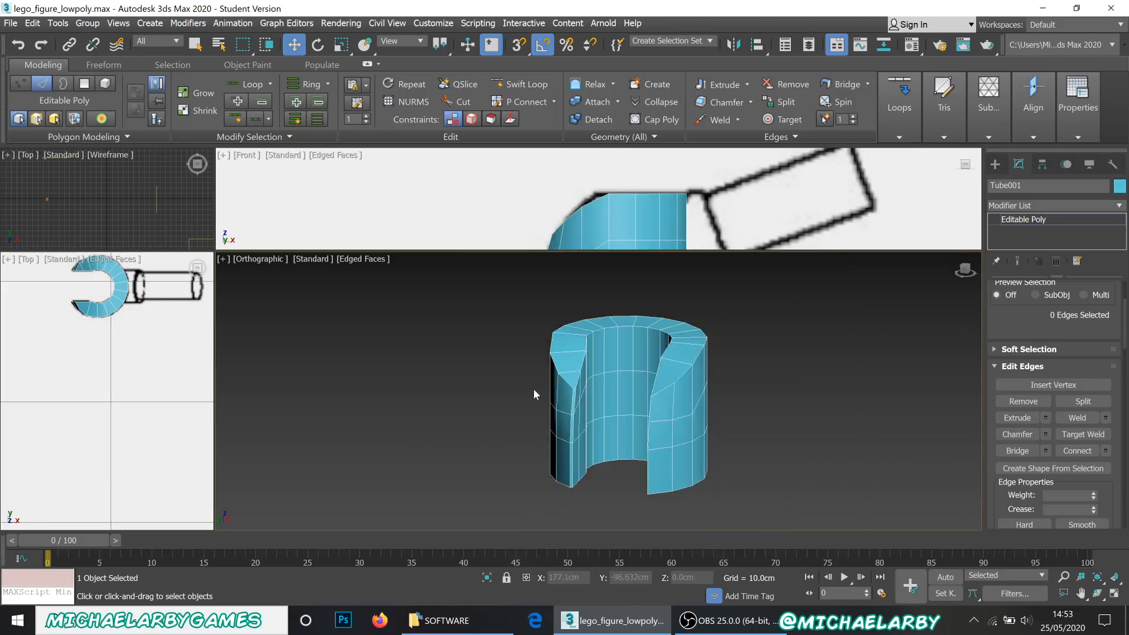
{"action": "middle_click_drag", "start_coordinate": [534, 390], "coordinate": [564, 380], "text": "alt"}
{"action": "scroll", "coordinate": [555, 361], "scroll_direction": "down", "scroll_amount": 2}
{"action": "scroll", "coordinate": [564, 380], "scroll_direction": "up", "scroll_amount": 2}
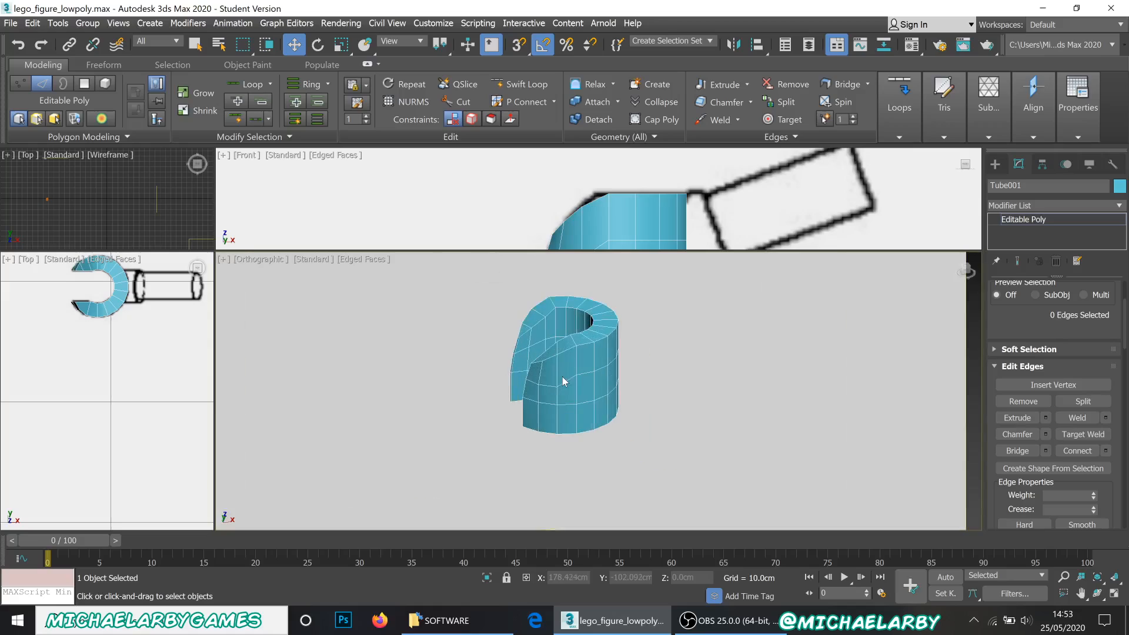
- Hide all unselected objects, including the blueprint planes, so only the hand stays in the scene
{"action": "right_click", "coordinate": [558, 372]}
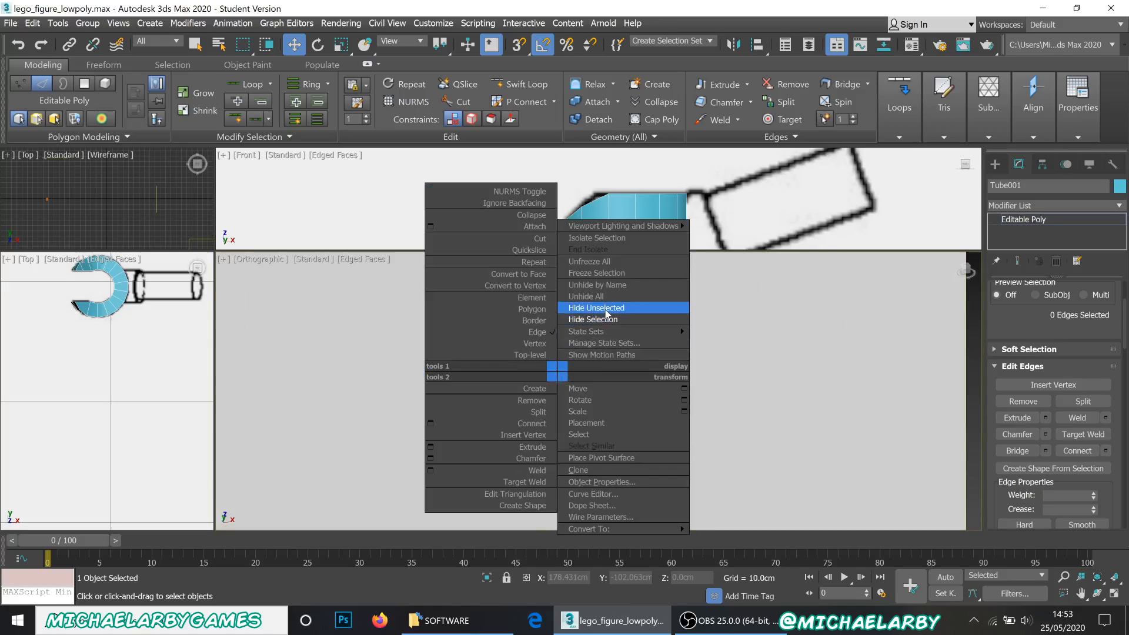
{"action": "left_click", "coordinate": [605, 318]}
{"action": "middle_click_drag", "start_coordinate": [540, 371], "coordinate": [509, 376], "text": "alt"}
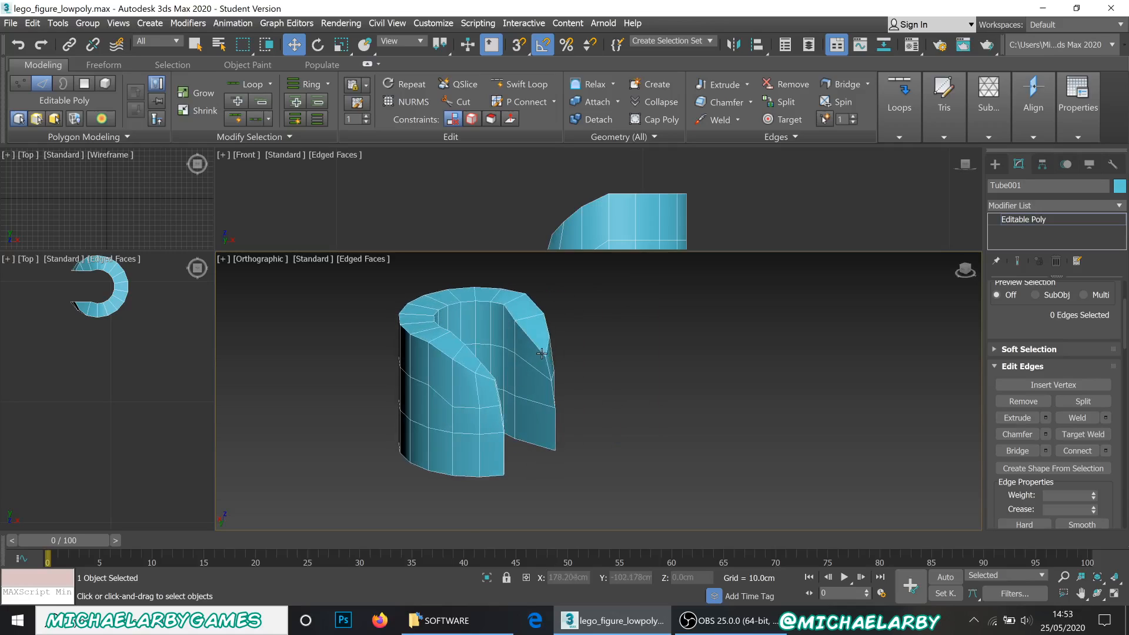
- Raise the matching pair of outer-wall vertices at the kink in the upper horizontal edge loop on both claws
{"action": "scroll", "coordinate": [500, 378], "scroll_direction": "up", "scroll_amount": 2}
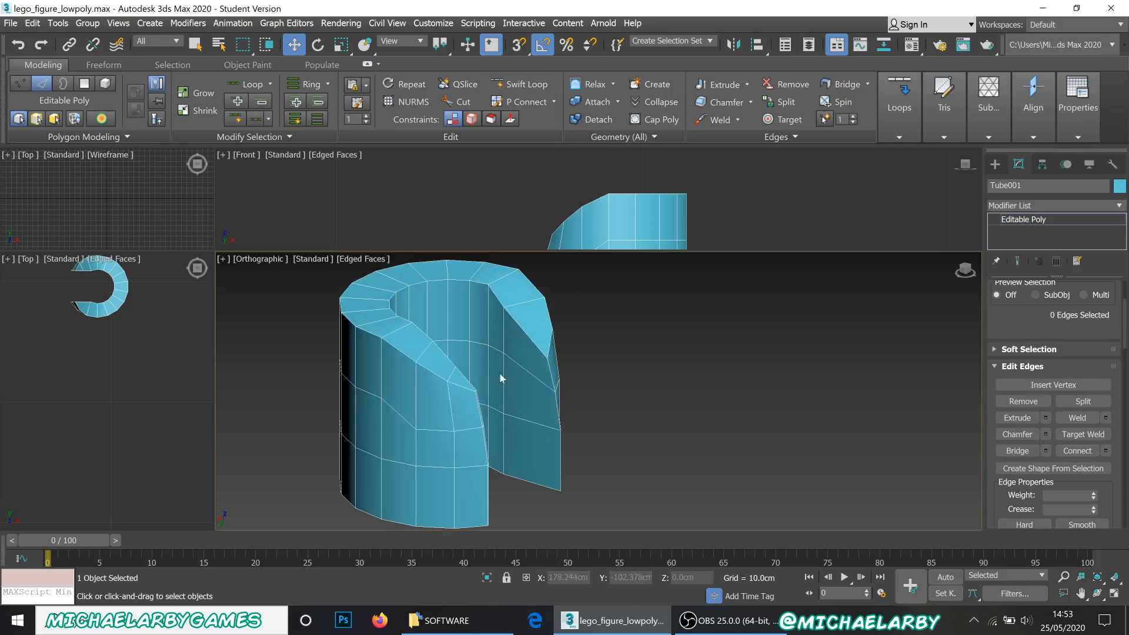
{"action": "key", "text": "1"}
{"action": "left_click", "coordinate": [415, 429]}
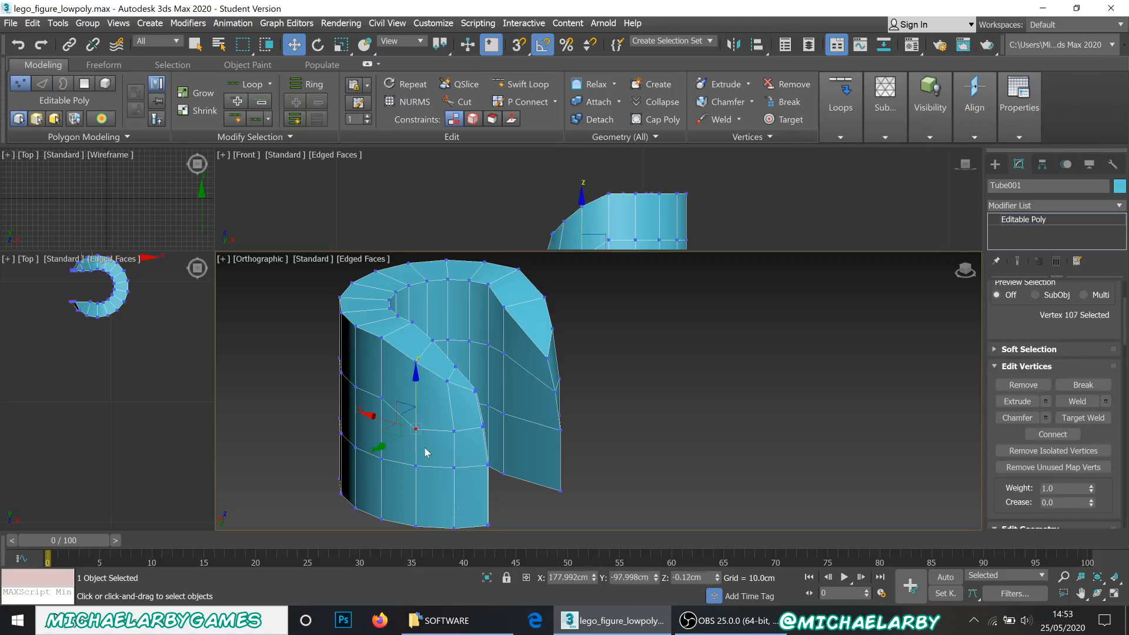
{"action": "middle_click_drag", "start_coordinate": [478, 405], "coordinate": [415, 410], "text": "alt"}
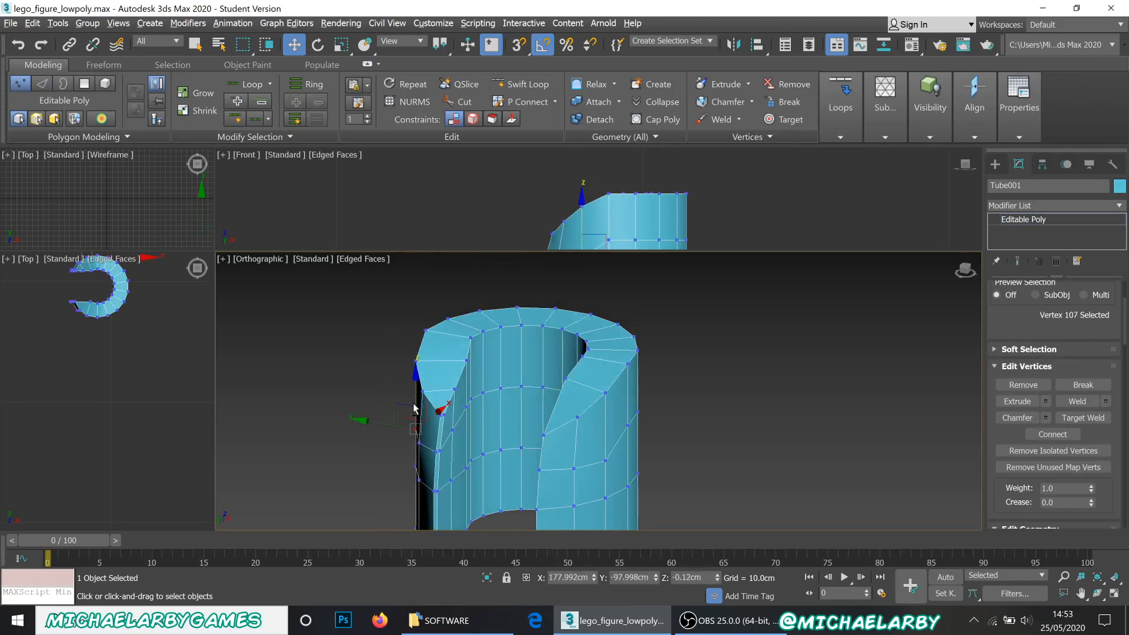
{"action": "left_click", "coordinate": [605, 461], "text": "ctrl"}
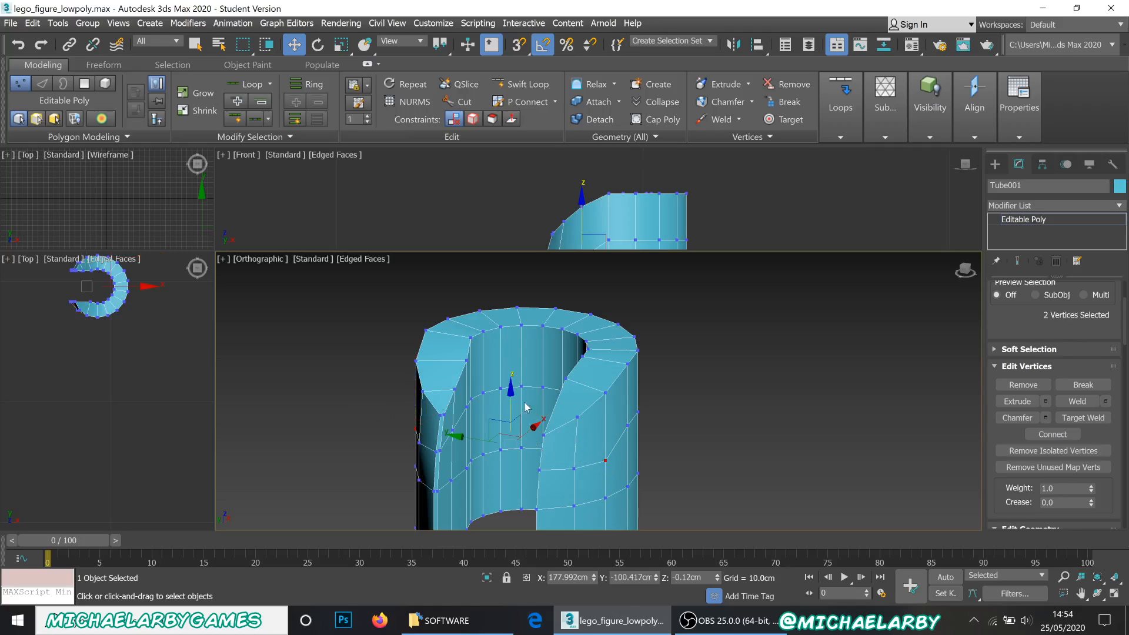
{"action": "mouse_move", "coordinate": [510, 405]}
{"action": "left_mouse_down"}
{"action": "mouse_move", "coordinate": [511, 394]}
{"action": "mouse_move", "coordinate": [510, 413]}
{"action": "left_mouse_up"}
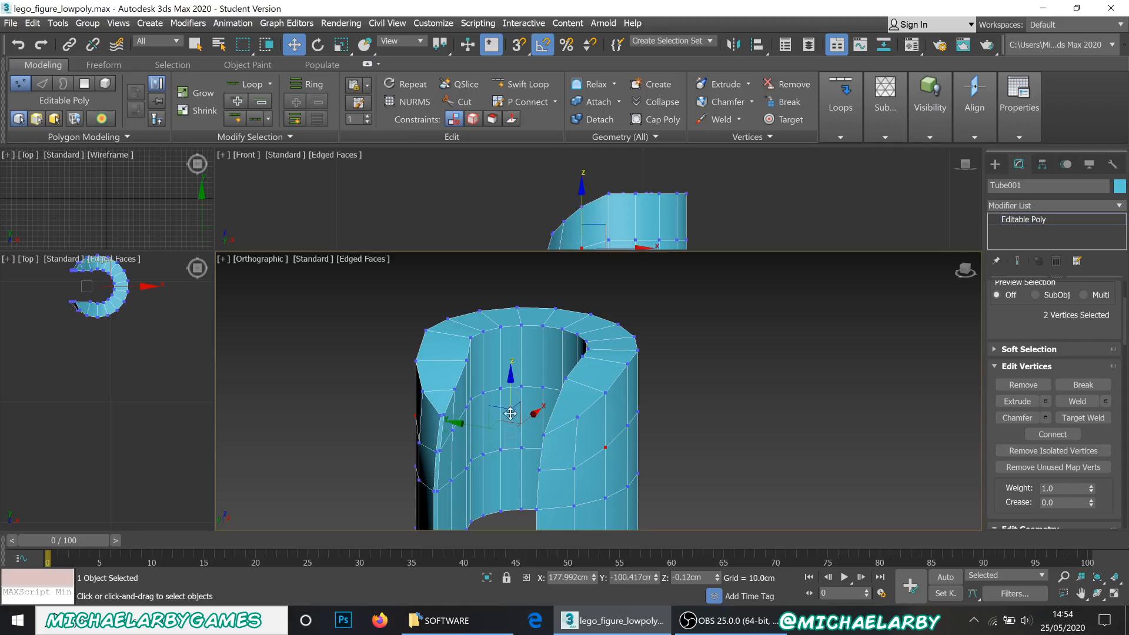
- Raise the neighbouring pair of outer-wall vertices nearer the claw tips by about 0.18 cm on the Z axis
{"action": "left_click", "coordinate": [574, 468]}
{"action": "middle_click_drag", "start_coordinate": [433, 417], "coordinate": [456, 416], "text": "alt"}
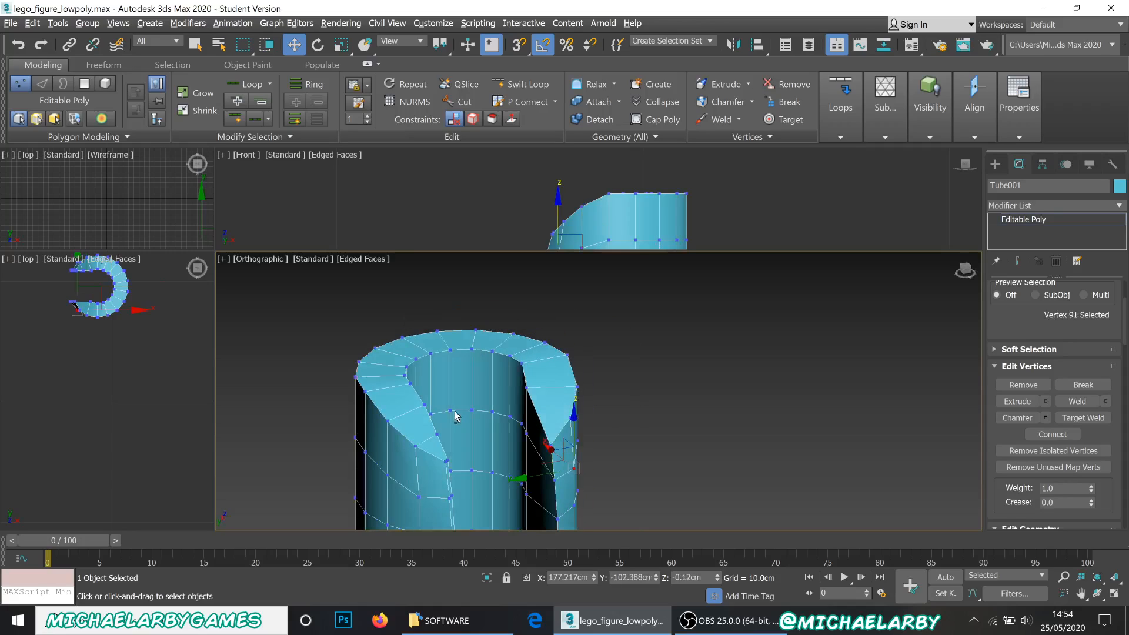
{"action": "left_click", "coordinate": [418, 497], "text": "ctrl"}
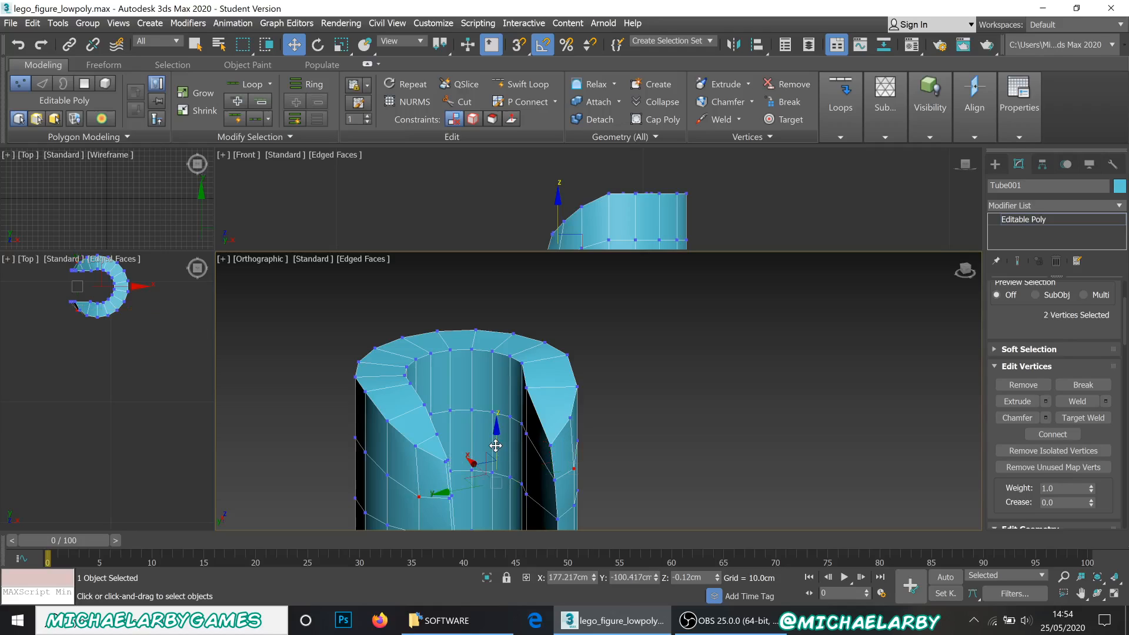
{"action": "left_click_drag", "start_coordinate": [495, 445], "coordinate": [497, 440]}
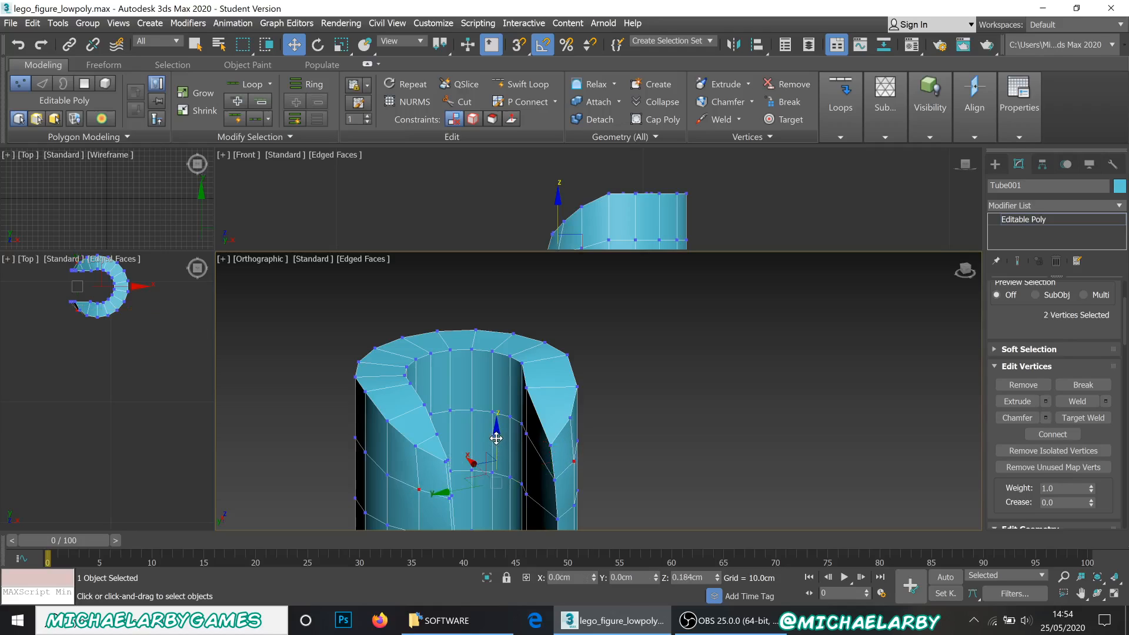
- Connect the four stacked horizontal edges across the other claw tip's inner wall to add a vertical edge line
{"action": "scroll", "coordinate": [496, 438], "scroll_direction": "down", "scroll_amount": 2}
{"action": "middle_click_drag", "start_coordinate": [468, 439], "coordinate": [603, 427], "text": "alt"}
{"action": "scroll", "coordinate": [503, 399], "scroll_direction": "up", "scroll_amount": 4}
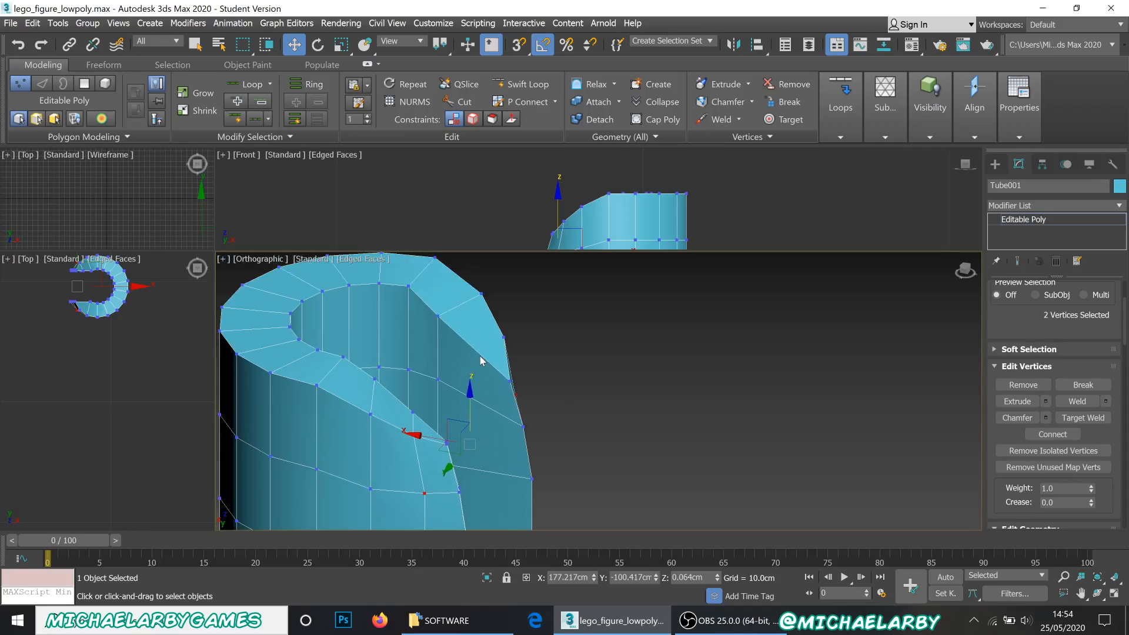
{"action": "key", "text": "2"}
{"action": "left_click", "coordinate": [480, 357]}
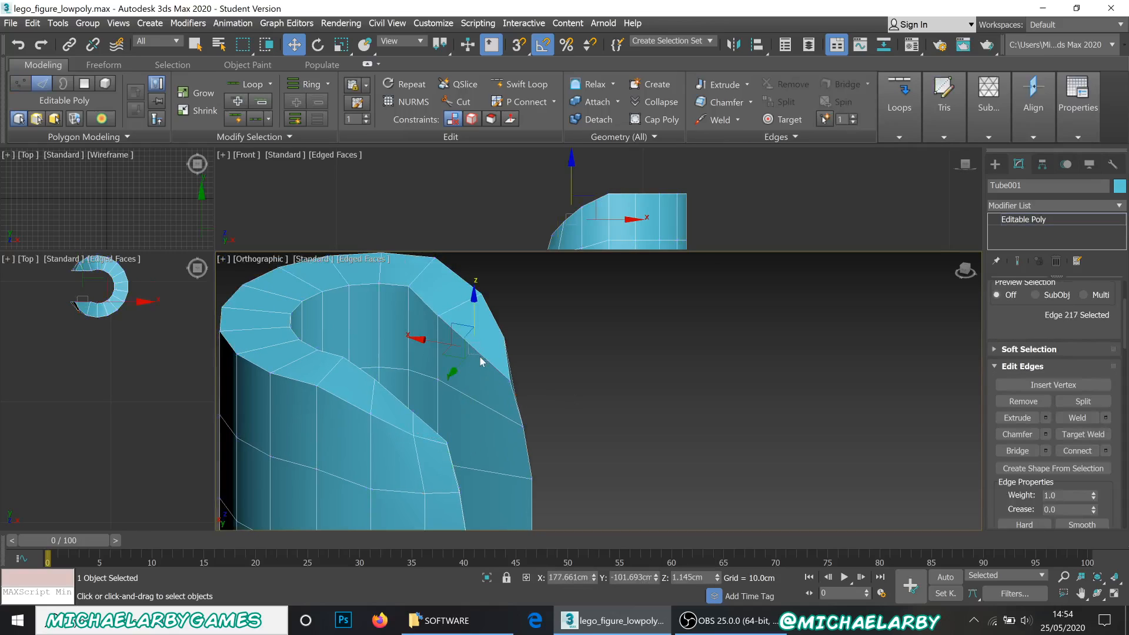
{"action": "left_click", "coordinate": [488, 406], "text": "ctrl"}
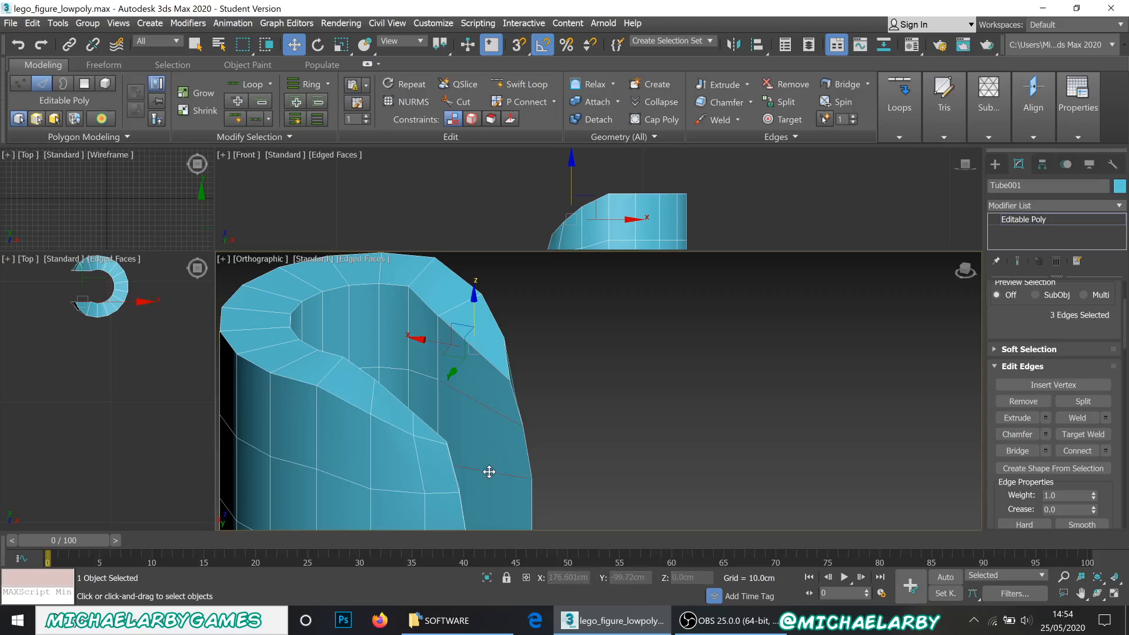
{"action": "middle_click_drag", "start_coordinate": [467, 421], "coordinate": [465, 328]}
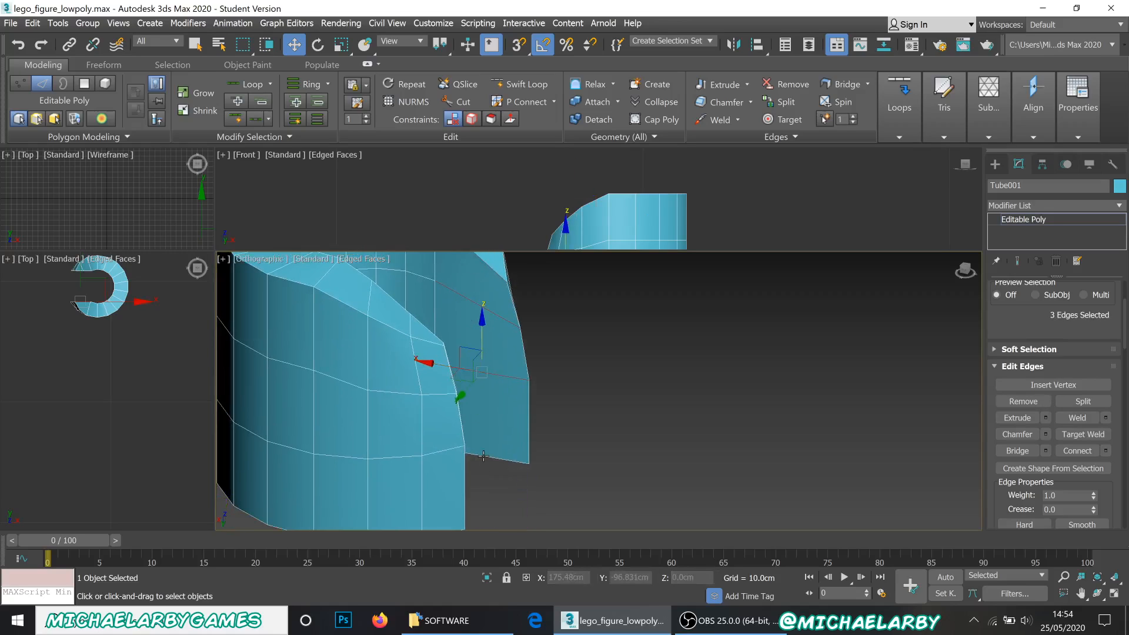
{"action": "middle_click_drag", "start_coordinate": [559, 379], "coordinate": [528, 433], "text": "alt"}
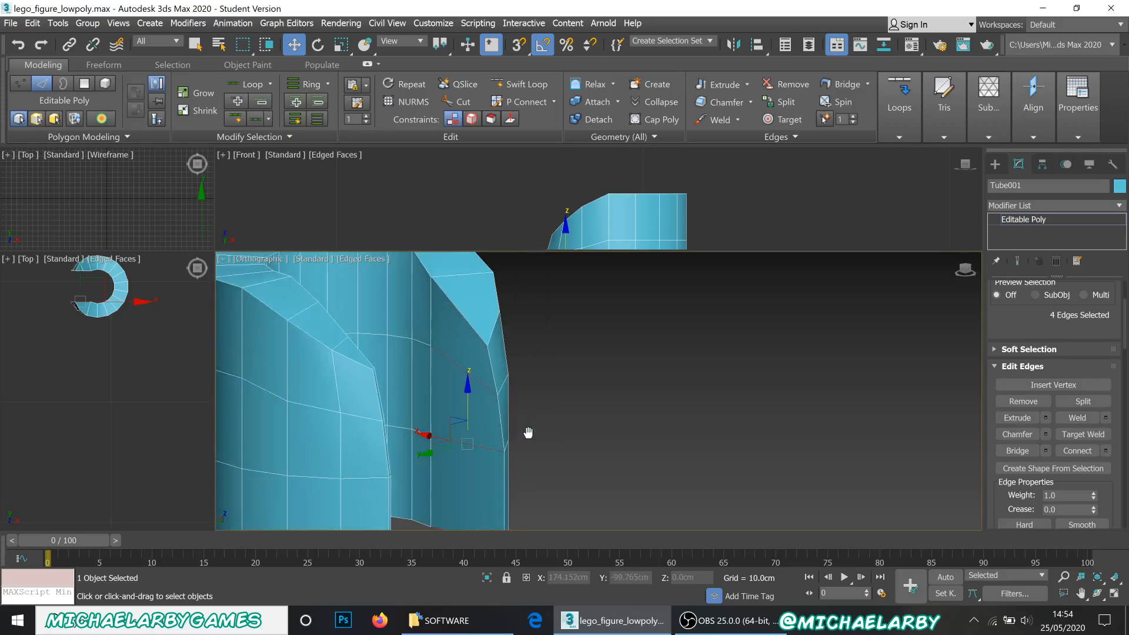
{"action": "left_click", "coordinate": [1075, 450]}
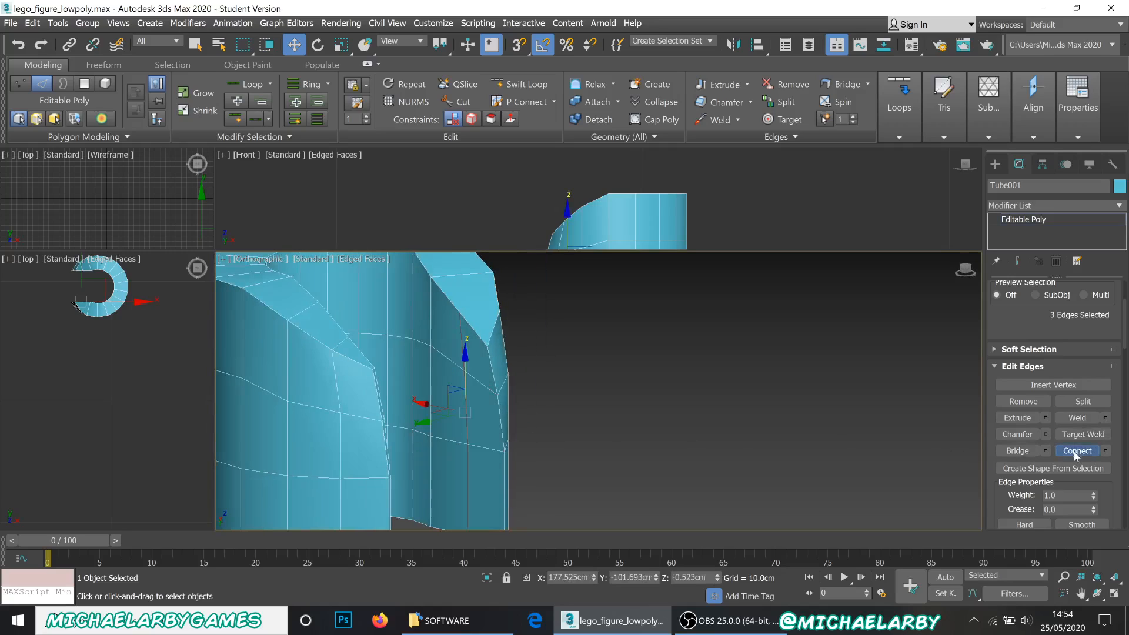
- Connect the inner edge line's end vertices to the outer-rim vertices across the claw's sloped top and its underside
{"action": "key", "text": "1"}
{"action": "left_click", "coordinate": [460, 311]}
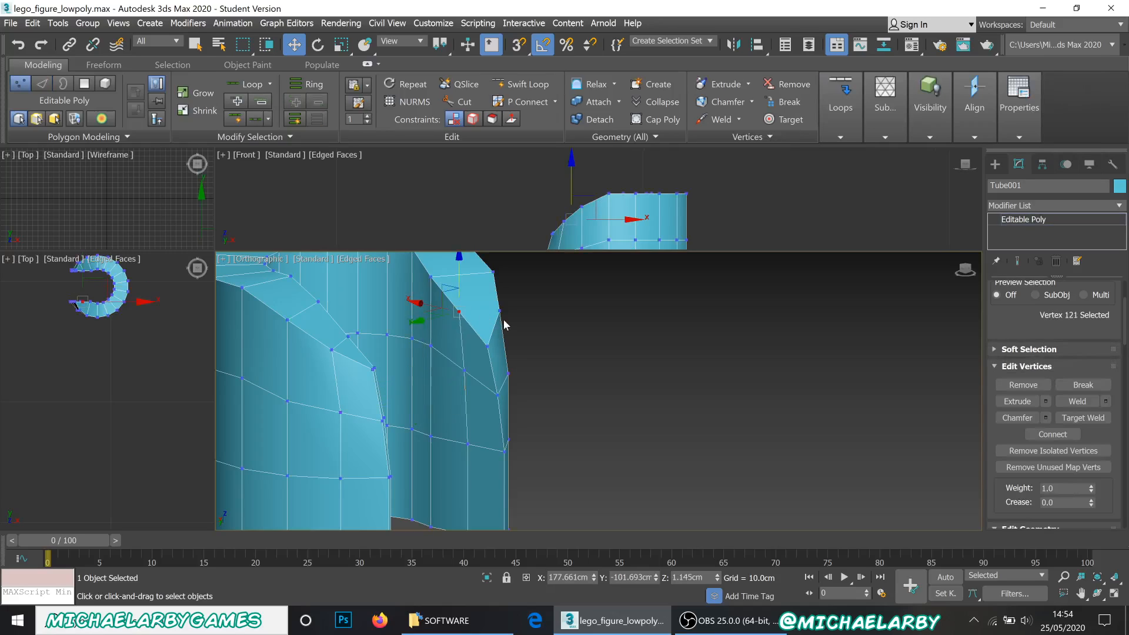
{"action": "left_click", "coordinate": [497, 310], "text": "ctrl"}
{"action": "scroll", "coordinate": [1038, 422], "scroll_direction": "down", "scroll_amount": 2}
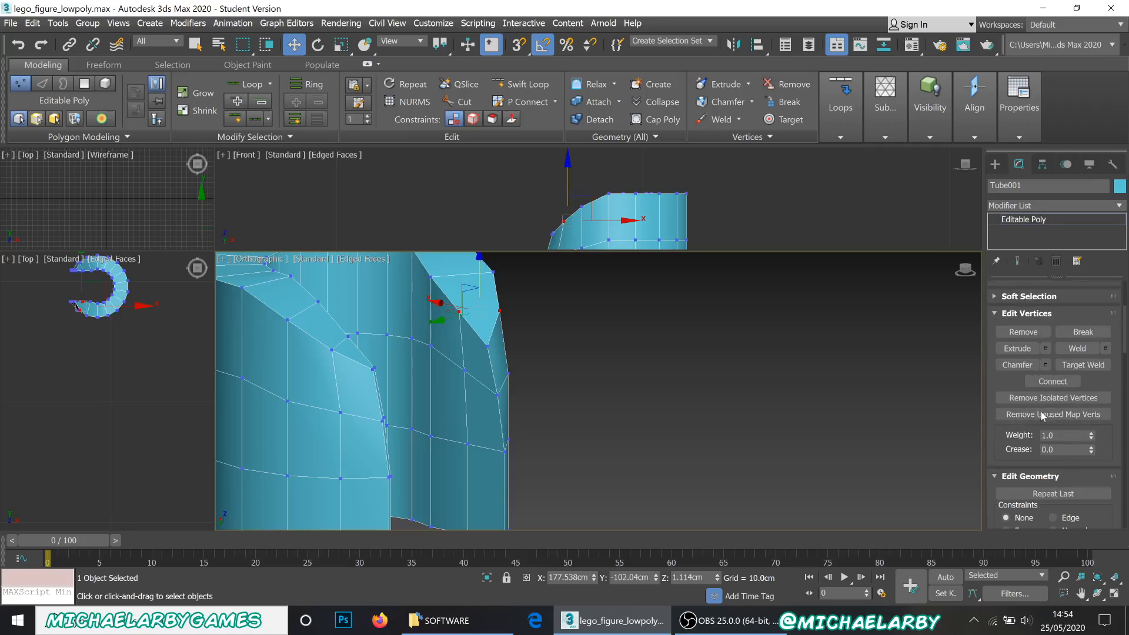
{"action": "middle_click_drag", "start_coordinate": [561, 438], "coordinate": [532, 333], "text": "alt"}
{"action": "left_click", "coordinate": [443, 407]}
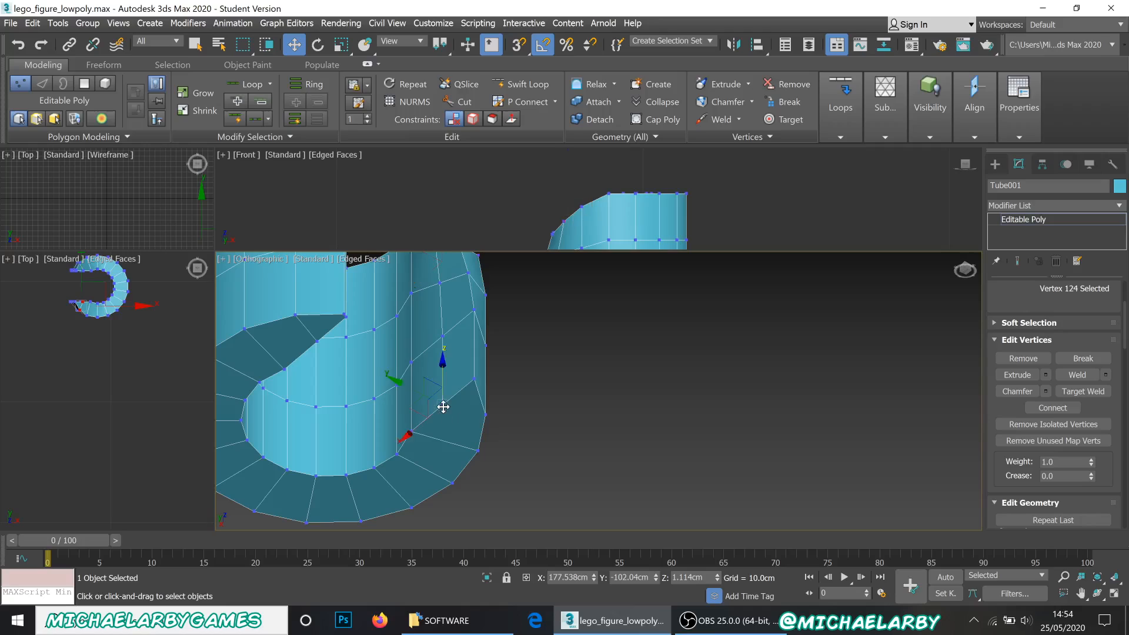
{"action": "left_click", "coordinate": [486, 414], "text": "ctrl"}
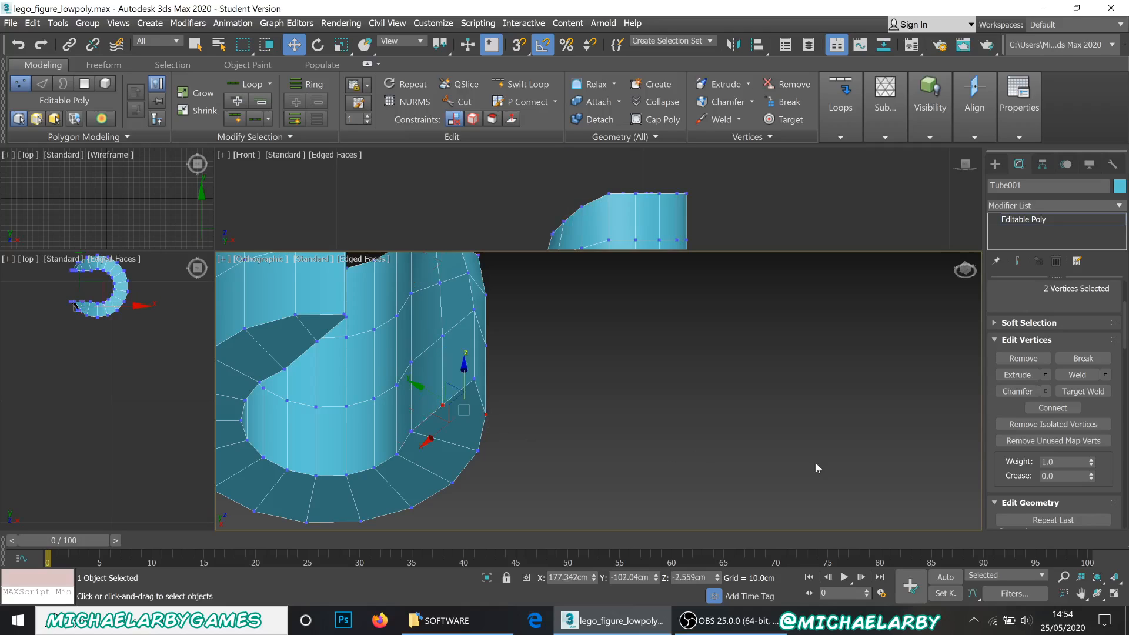
{"action": "left_click", "coordinate": [1053, 407]}
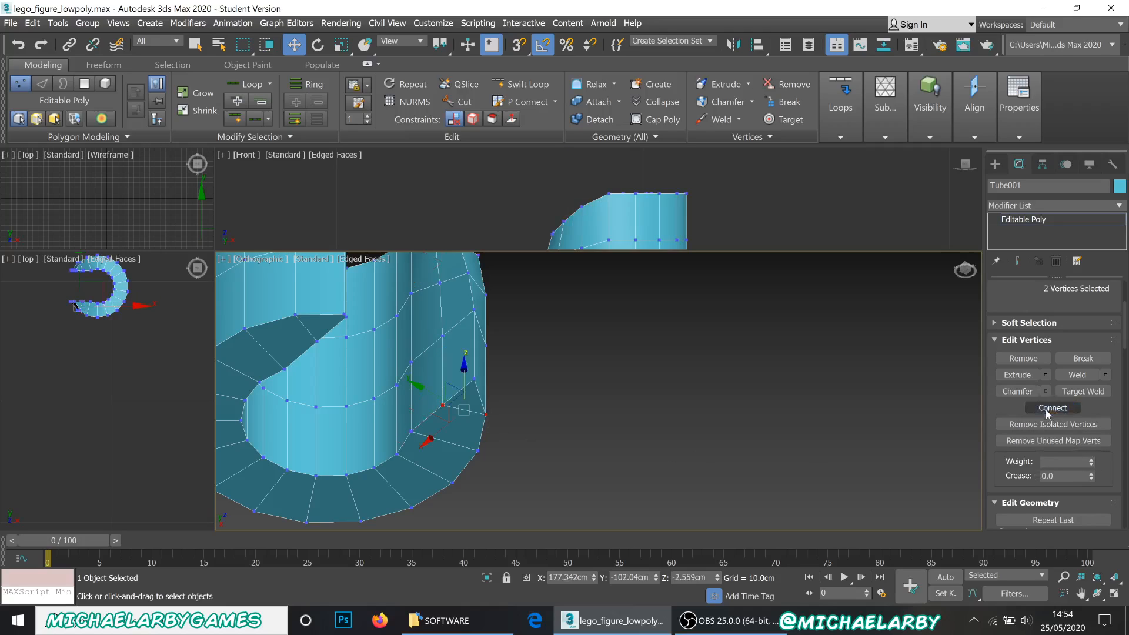
- Chamfer the vertical edges along that claw tip's inner corner by 0.098 cm with one segment
{"action": "key", "text": "2"}
{"action": "left_click", "coordinate": [474, 351]}
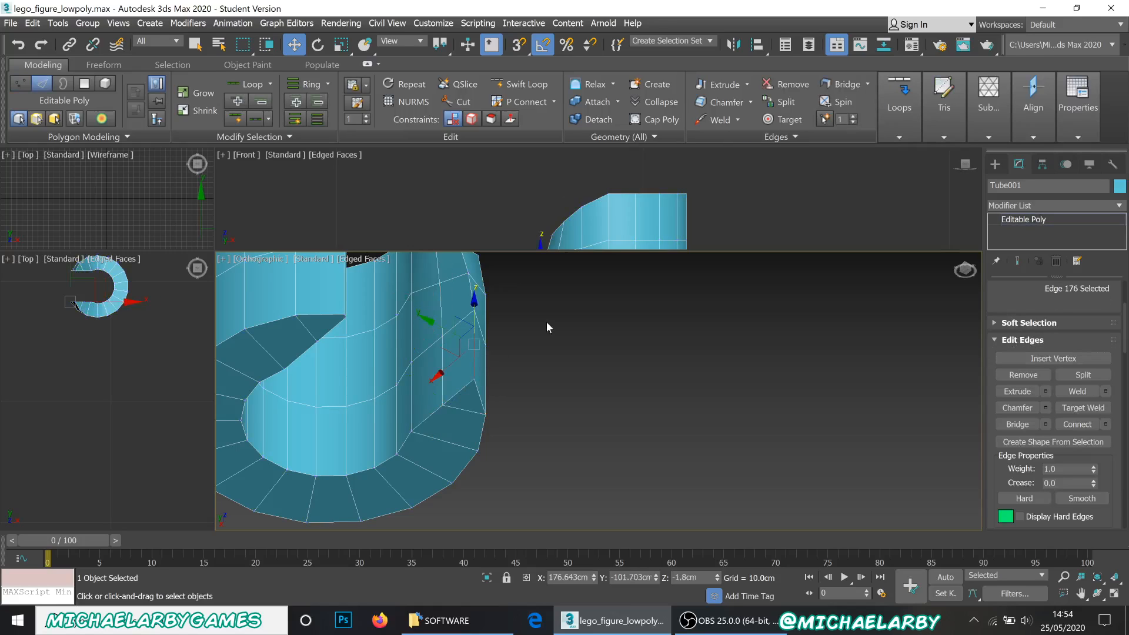
{"action": "middle_click_drag", "start_coordinate": [546, 323], "coordinate": [531, 387], "text": "alt"}
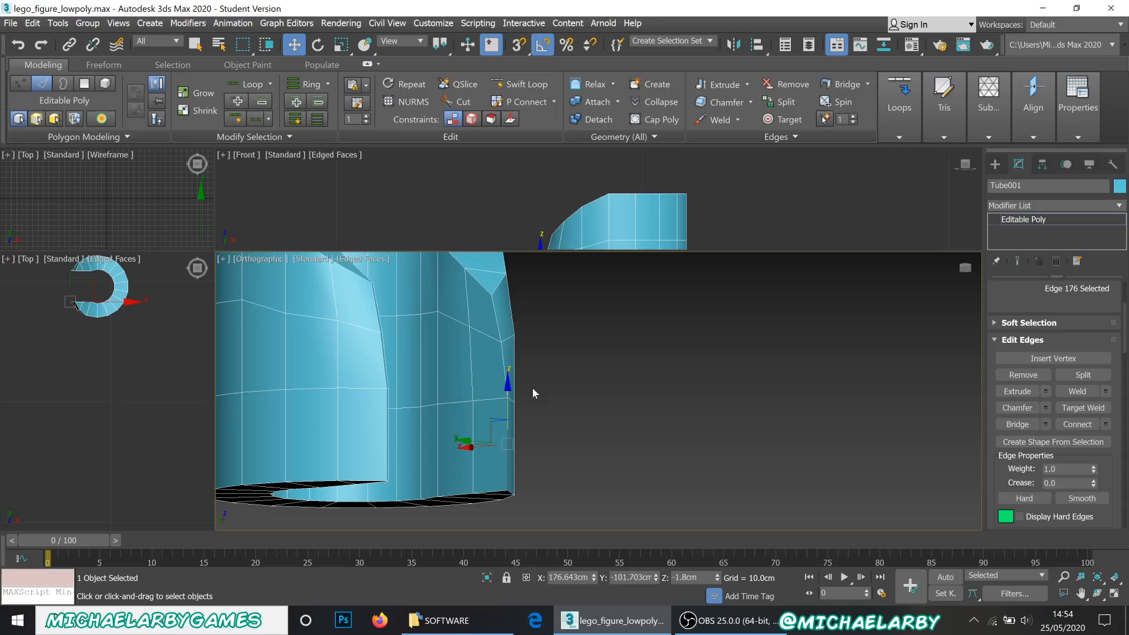
{"action": "left_click", "coordinate": [504, 363], "text": "ctrl"}
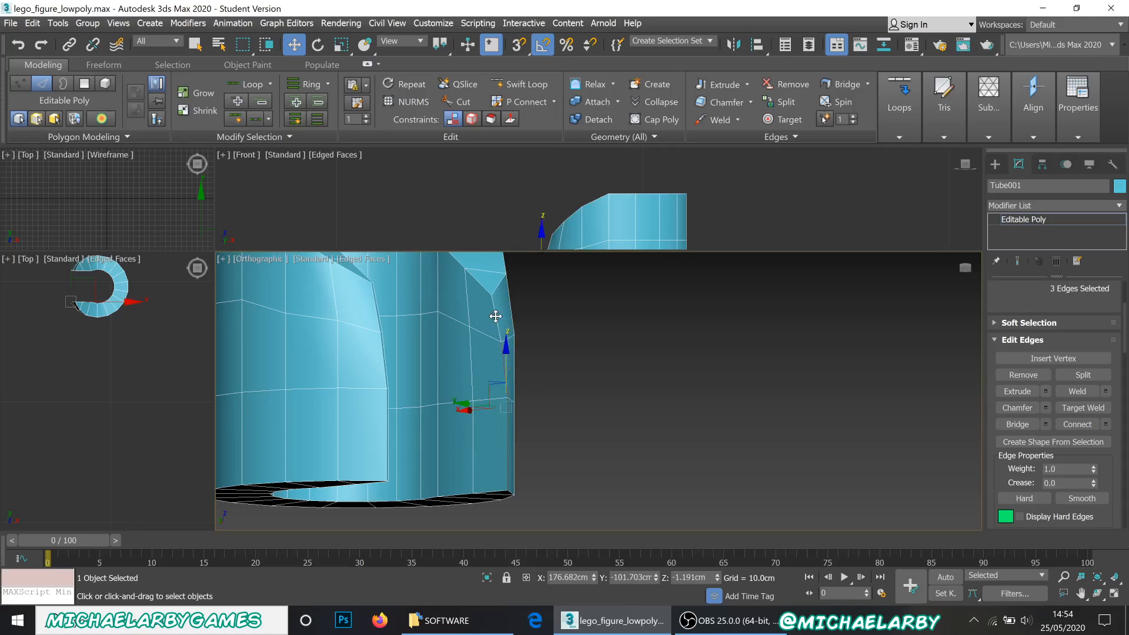
{"action": "left_click", "coordinate": [1046, 409]}
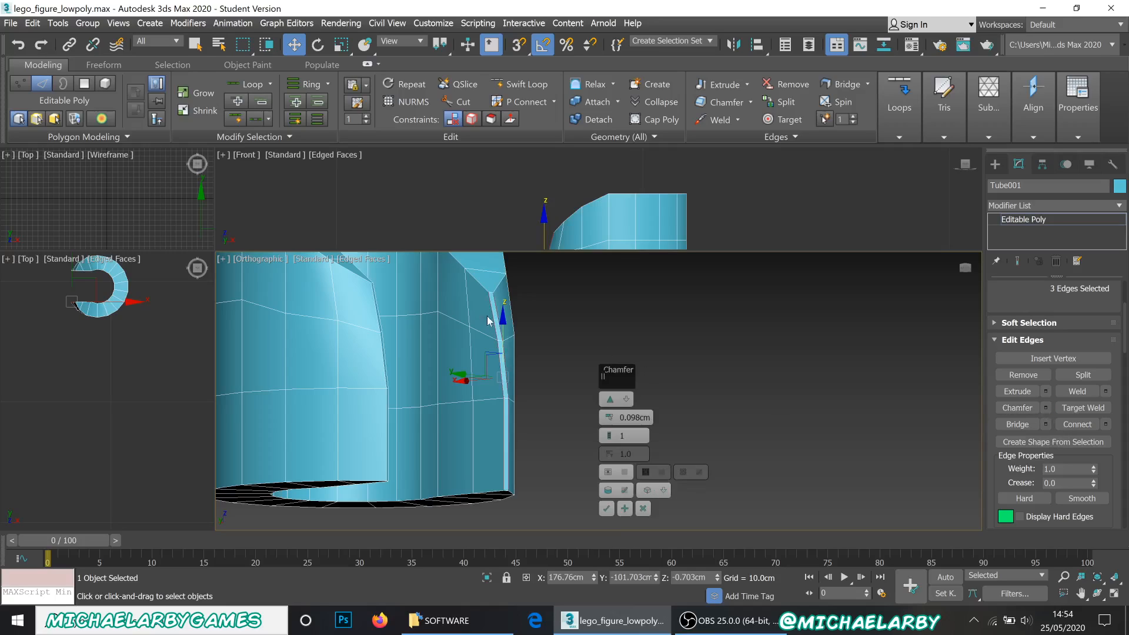
{"action": "left_click", "coordinate": [606, 508]}
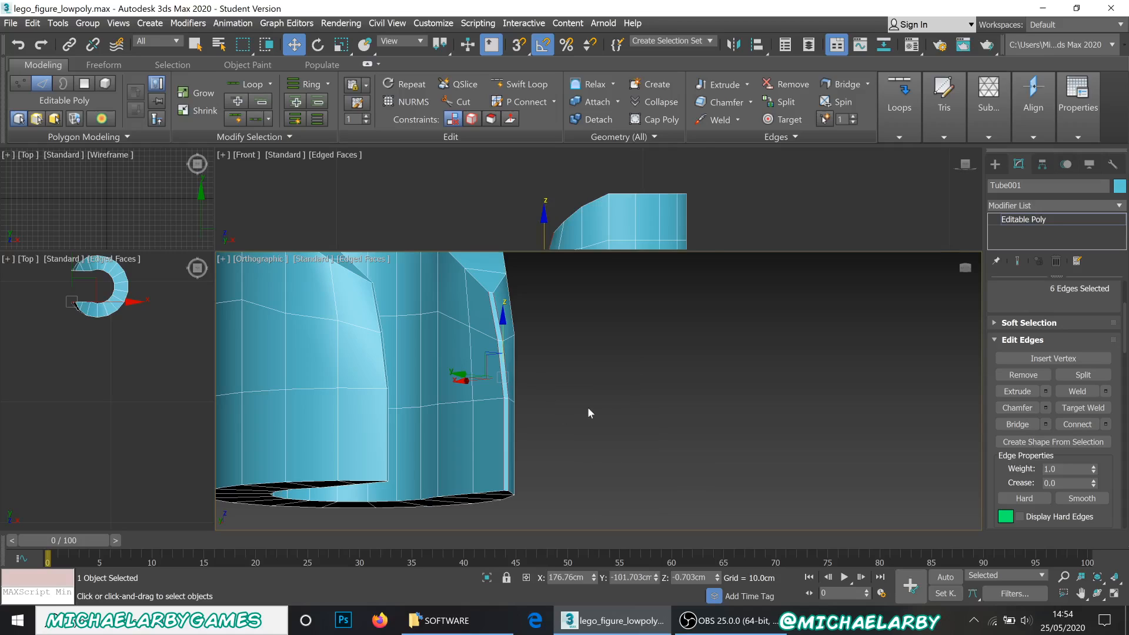
{"action": "left_click", "coordinate": [591, 387]}
- Raise the matching pair of inner-rim vertices near the start of both claws' slopes by about 0.07 cm on the Z axis
{"action": "middle_click_drag", "start_coordinate": [586, 391], "coordinate": [601, 457], "text": "alt"}
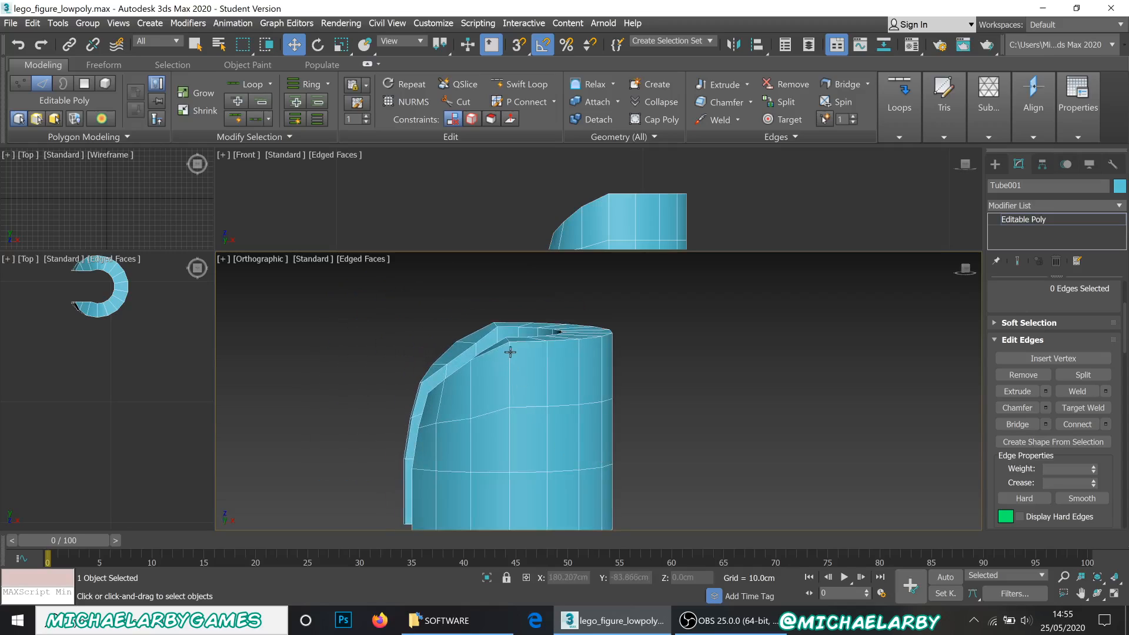
{"action": "middle_click_drag", "start_coordinate": [484, 340], "coordinate": [462, 363], "text": "alt"}
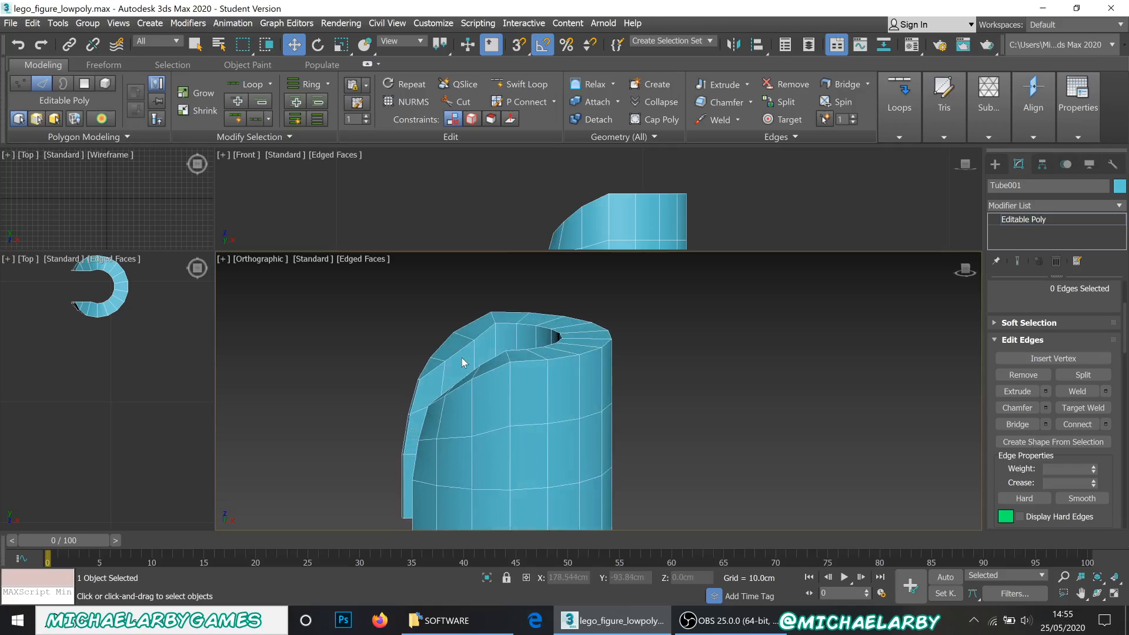
{"action": "scroll", "coordinate": [461, 357], "scroll_direction": "up", "scroll_amount": 4}
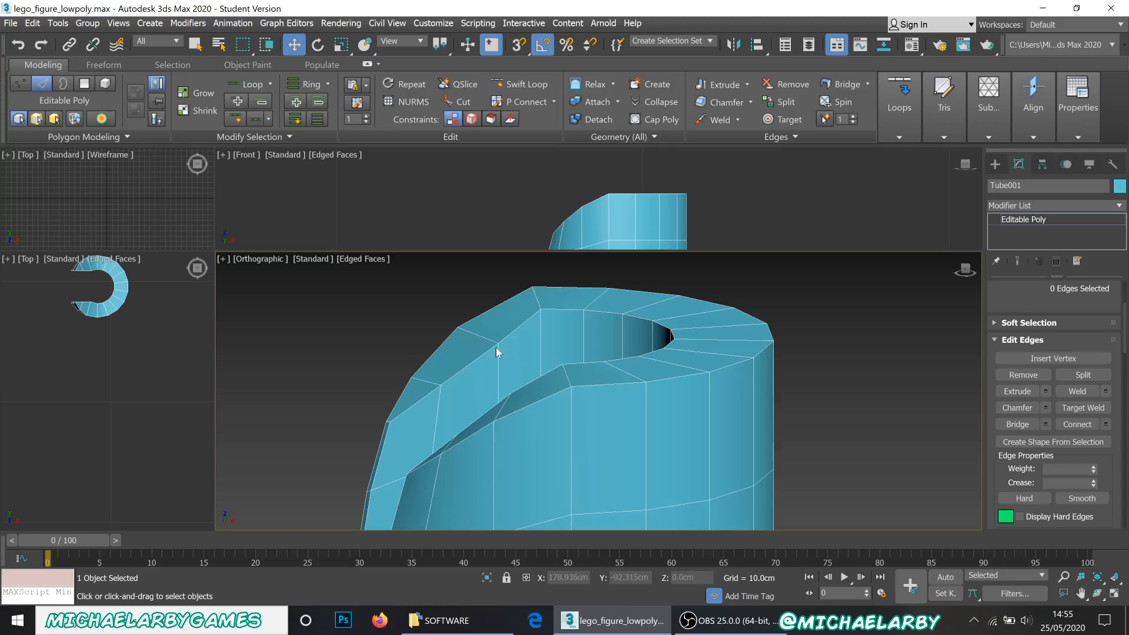
{"action": "key", "text": "1"}
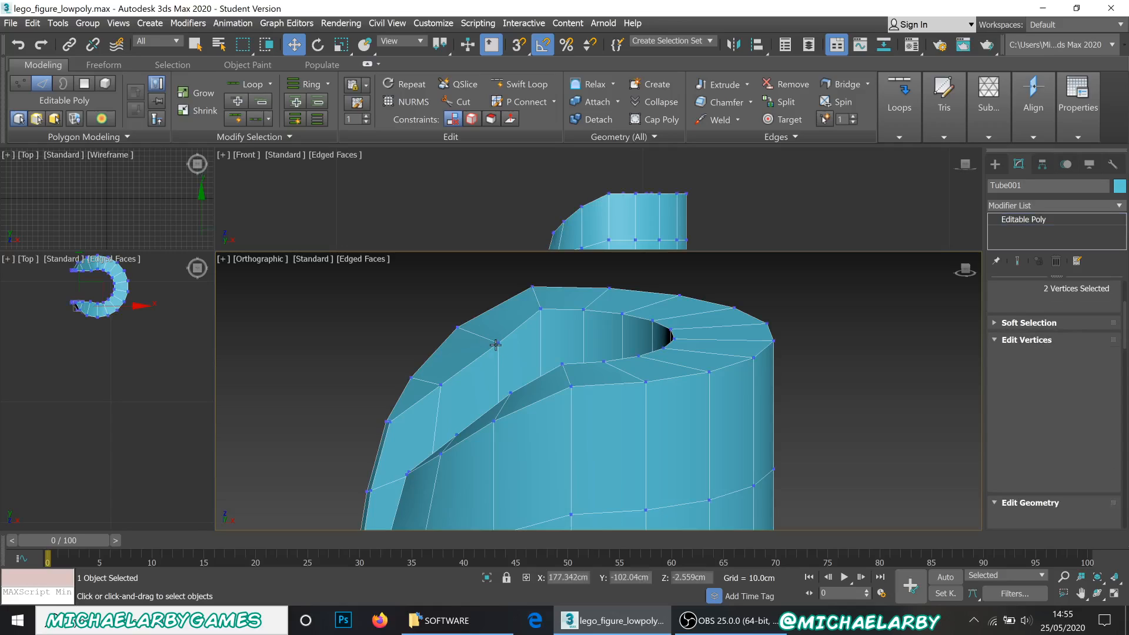
{"action": "left_click", "coordinate": [498, 343]}
{"action": "middle_click_drag", "start_coordinate": [499, 381], "coordinate": [547, 401], "text": "alt"}
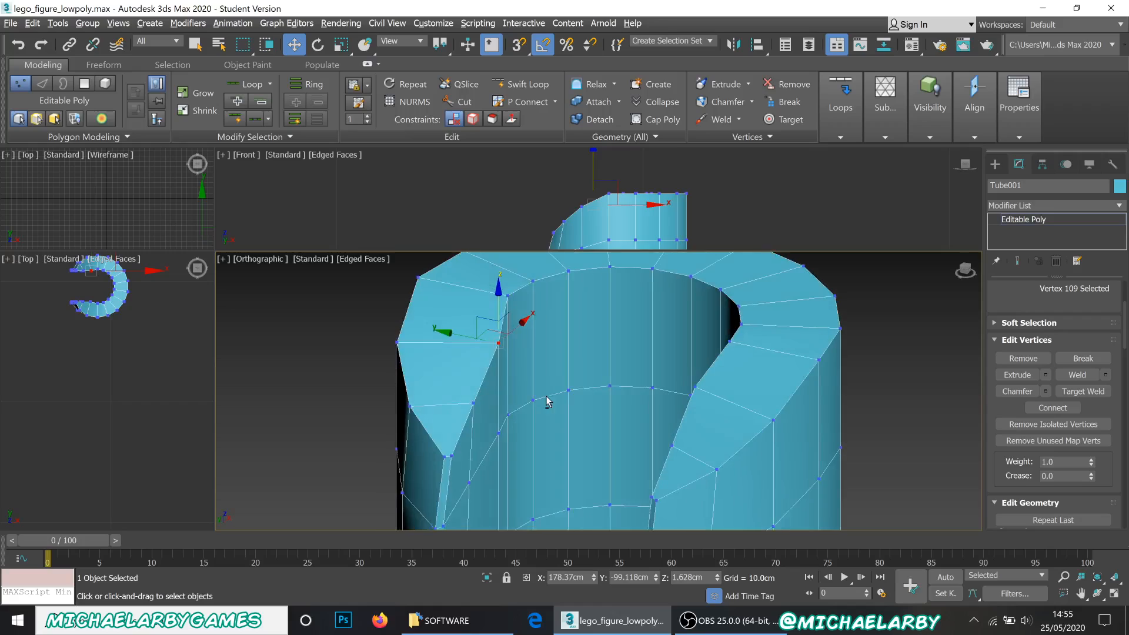
{"action": "left_click", "coordinate": [695, 388], "text": "ctrl"}
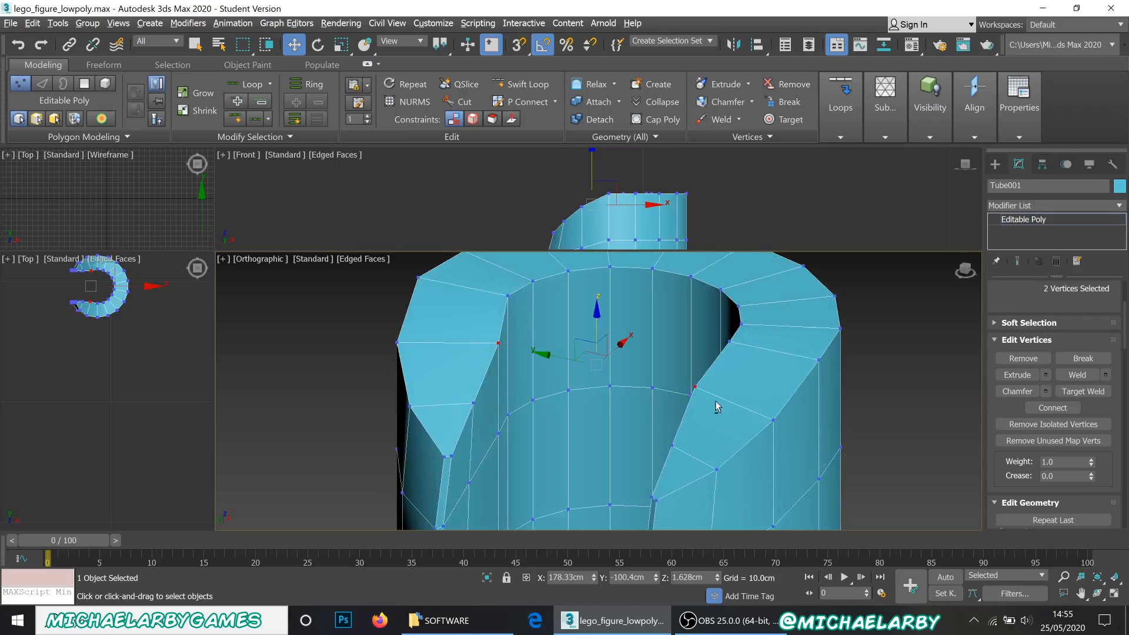
{"action": "middle_click_drag", "start_coordinate": [715, 405], "coordinate": [680, 398], "text": "alt"}
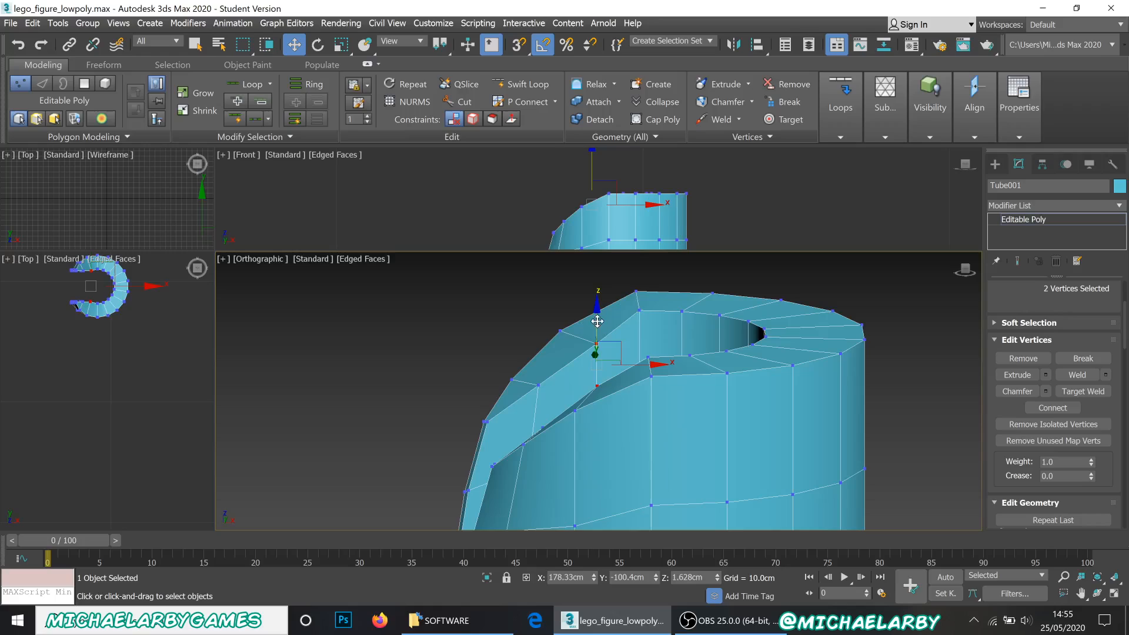
{"action": "left_click_drag", "start_coordinate": [595, 321], "coordinate": [590, 310]}
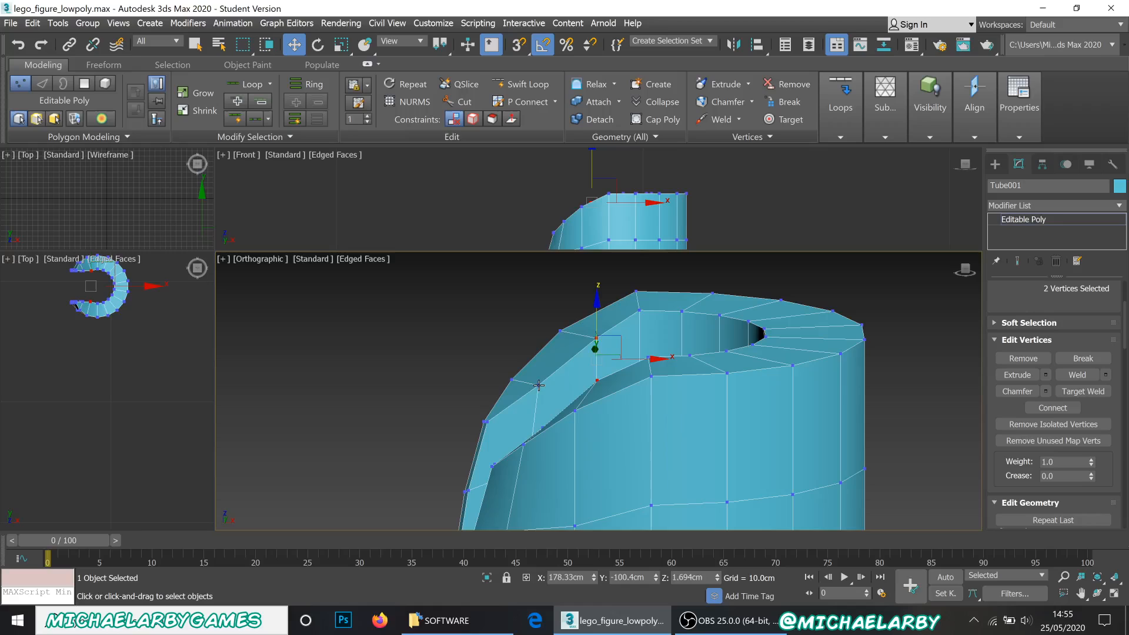
- Raise the next pair of inner-rim vertices nearer the claw tips by about 0.085 cm on the Z axis
{"action": "left_click", "coordinate": [538, 385]}
{"action": "middle_click_drag", "start_coordinate": [536, 388], "coordinate": [611, 504], "text": "alt"}
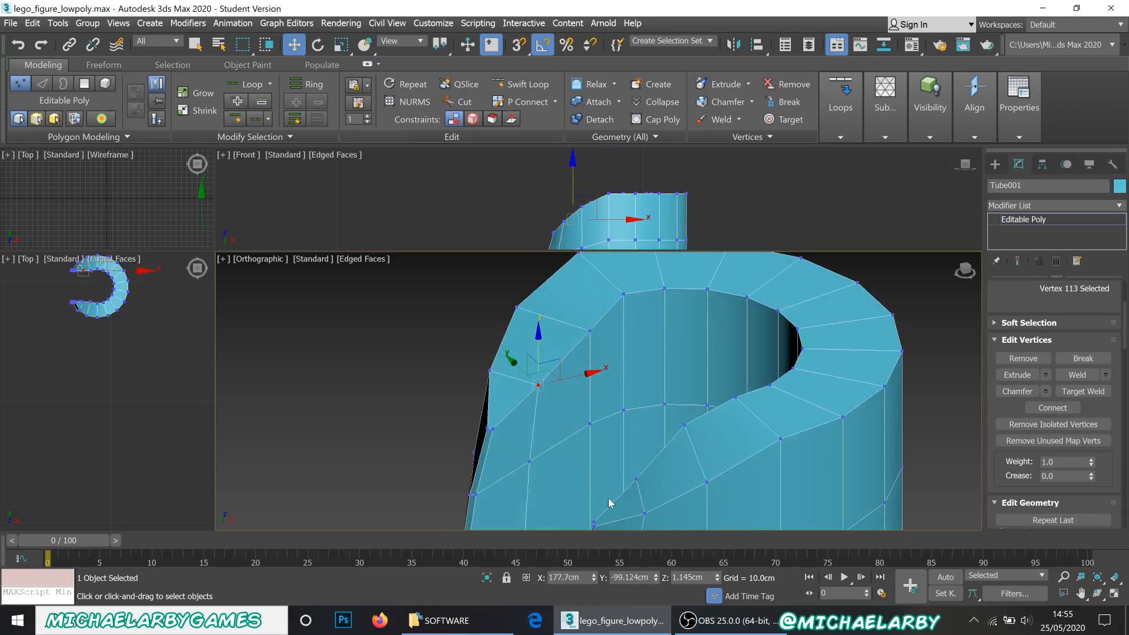
{"action": "left_click", "coordinate": [636, 478], "text": "ctrl"}
{"action": "middle_click_drag", "start_coordinate": [605, 420], "coordinate": [599, 418], "text": "alt"}
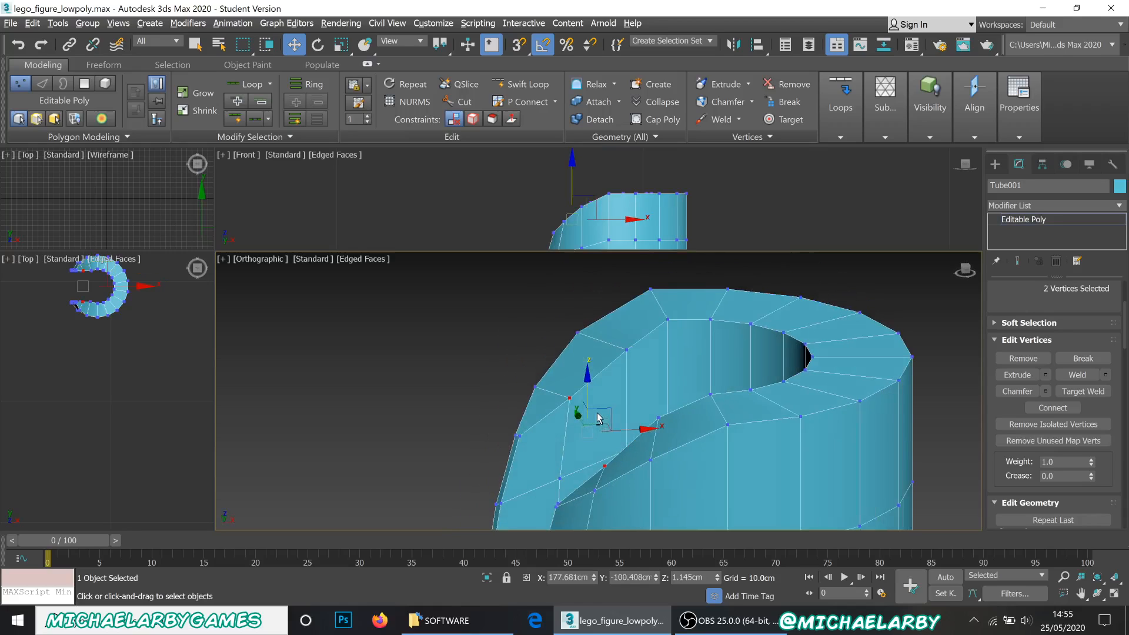
{"action": "left_click_drag", "start_coordinate": [587, 389], "coordinate": [588, 382]}
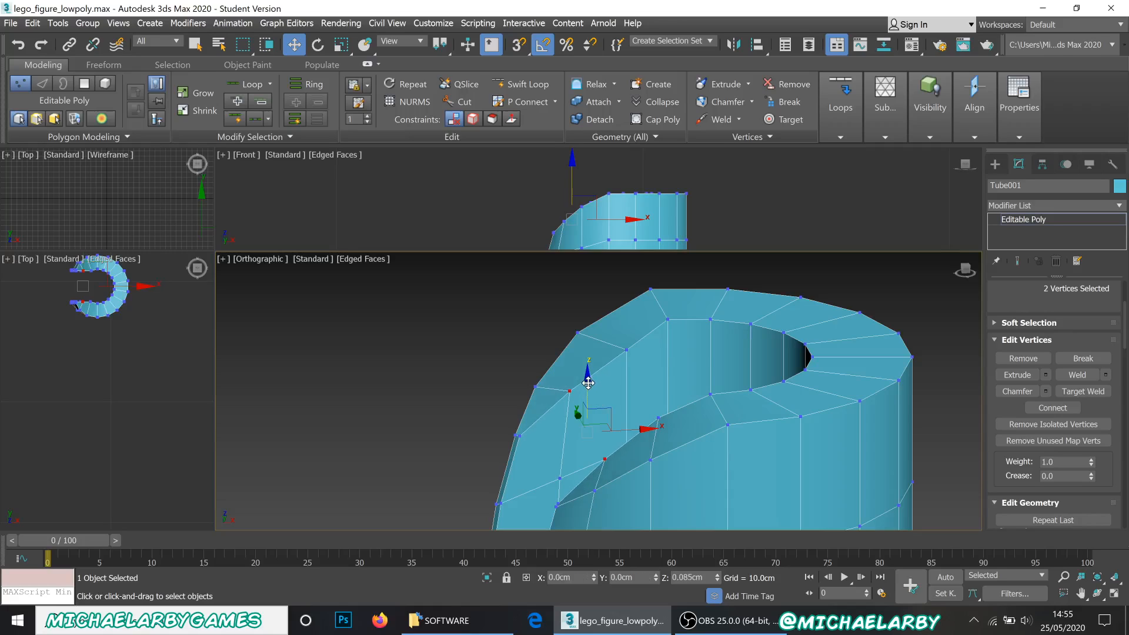
- Leave vertex editing, deselect the hand and unhide all objects to bring back the blueprint planes
{"action": "middle_click_drag", "start_coordinate": [587, 396], "coordinate": [663, 390], "text": "alt"}
{"action": "scroll", "coordinate": [662, 389], "scroll_direction": "down", "scroll_amount": 3}
{"action": "right_click", "coordinate": [745, 376]}
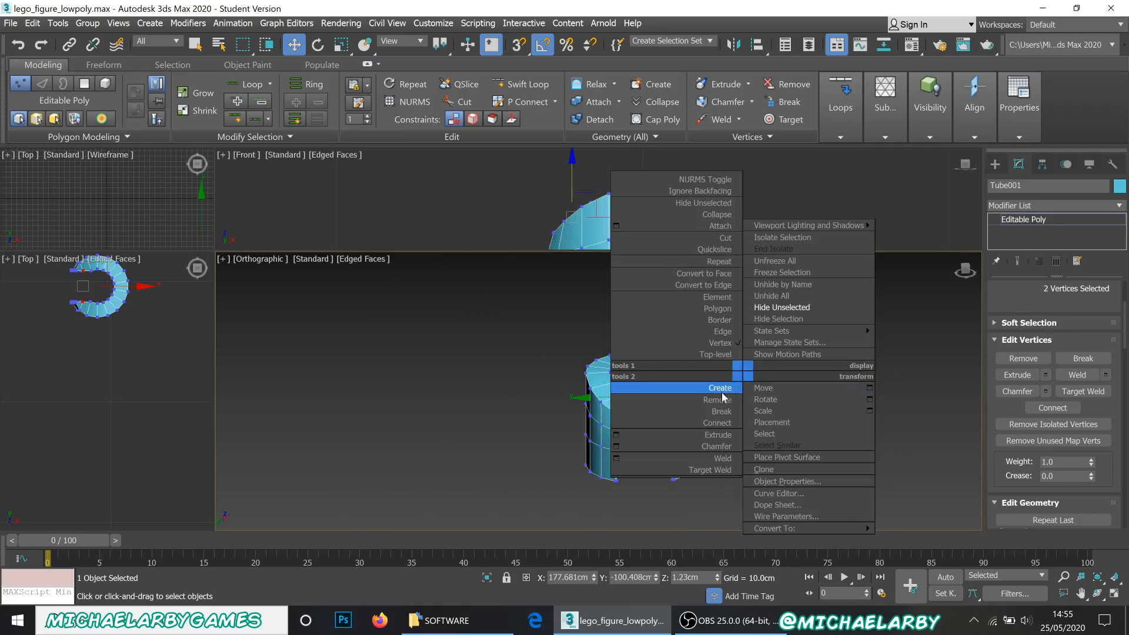
{"action": "left_click", "coordinate": [725, 360]}
{"action": "left_click", "coordinate": [739, 409]}
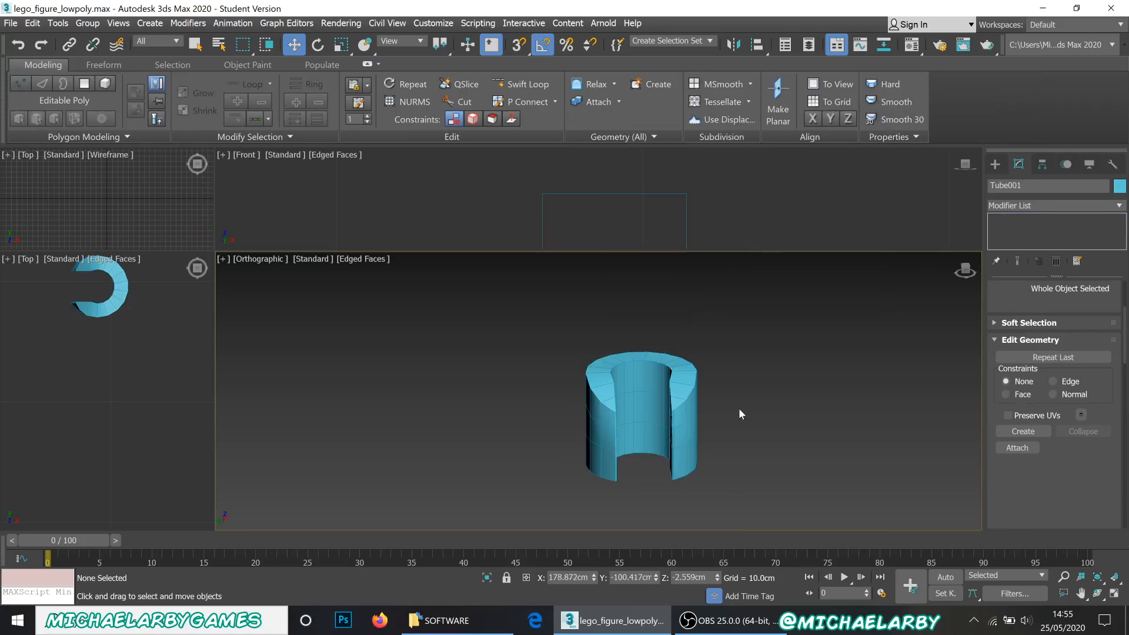
{"action": "mouse_move", "coordinate": [672, 426]}
{"action": "middle_mouse_down", "text": "alt"}
{"action": "mouse_move", "coordinate": [660, 428]}
{"action": "mouse_move", "coordinate": [665, 393]}
{"action": "mouse_move", "coordinate": [655, 402]}
{"action": "mouse_move", "coordinate": [670, 405]}
{"action": "mouse_move", "coordinate": [668, 443]}
{"action": "mouse_move", "coordinate": [653, 446]}
{"action": "mouse_move", "coordinate": [660, 438]}
{"action": "middle_mouse_up", "text": "alt"}
{"action": "right_click", "coordinate": [661, 394]}
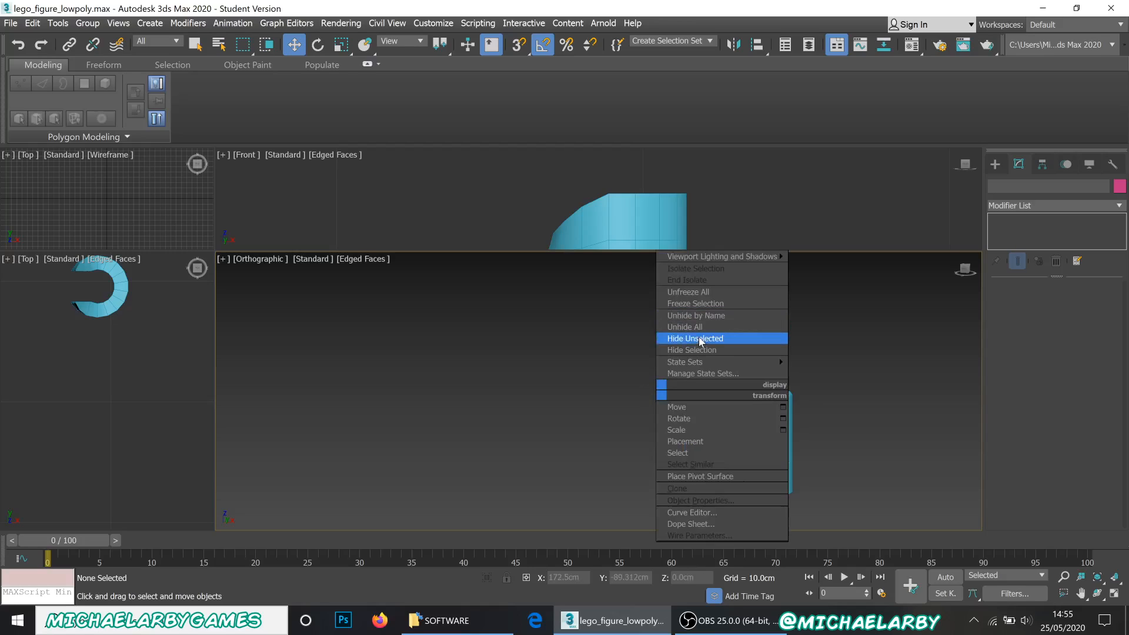
{"action": "left_click", "coordinate": [701, 323]}
{"action": "scroll", "coordinate": [671, 404], "scroll_direction": "down", "scroll_amount": 2}
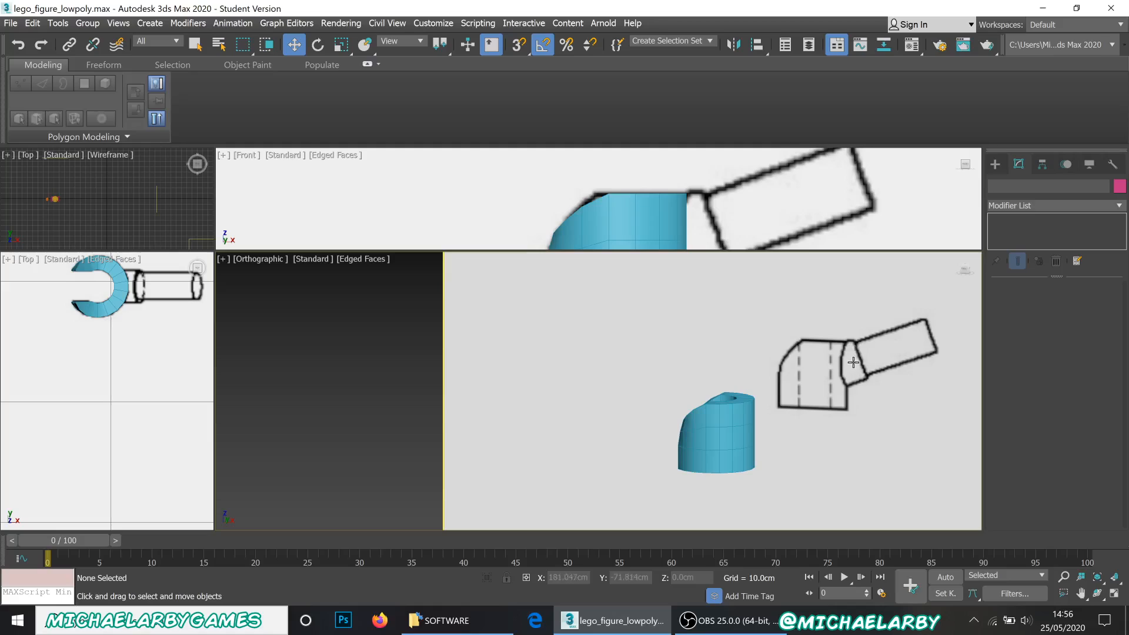
- Create a cylinder beside the hand with a radius of about 2.05 cm and a height of about 2.63 cm
{"action": "left_click", "coordinate": [995, 164]}
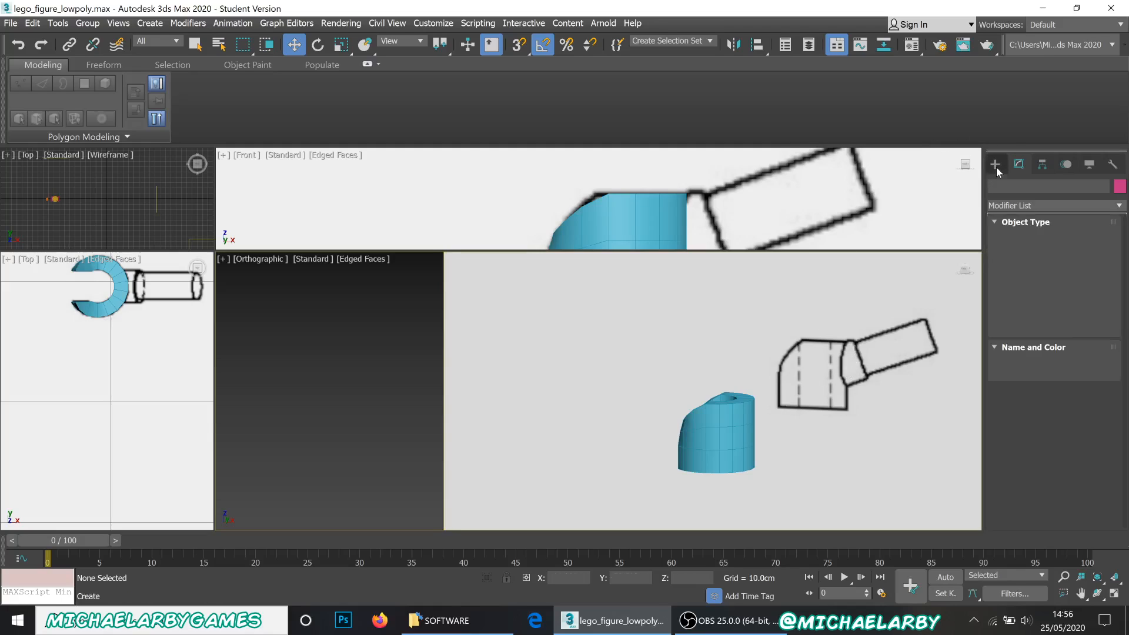
{"action": "middle_click_drag", "start_coordinate": [765, 405], "coordinate": [770, 312], "text": "alt"}
{"action": "left_click", "coordinate": [1023, 280]}
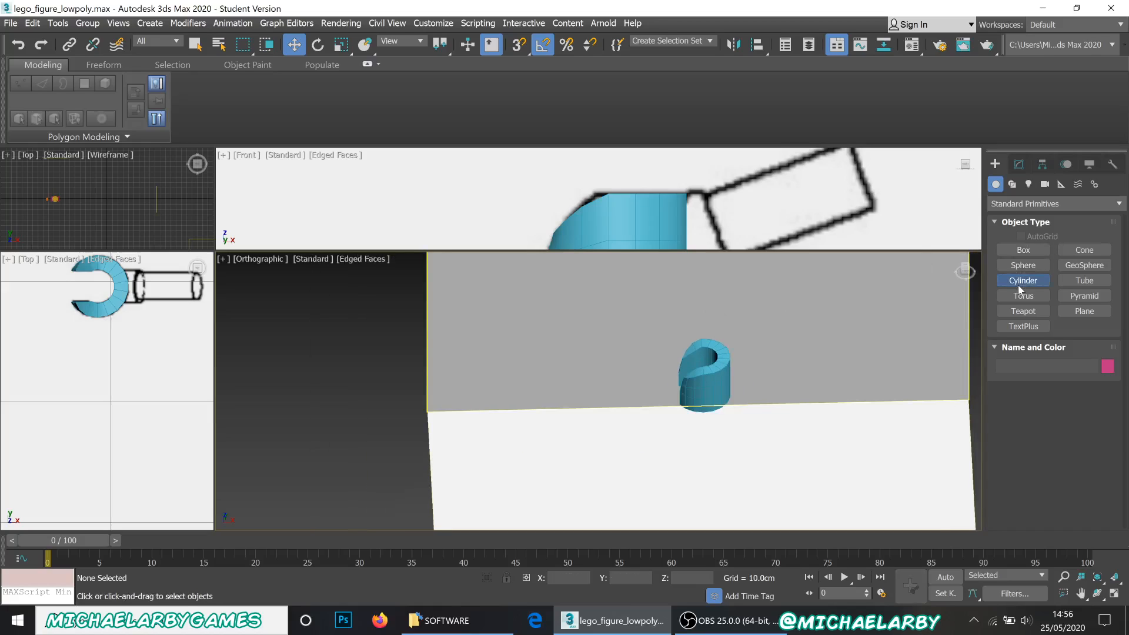
{"action": "left_click_drag", "start_coordinate": [758, 438], "coordinate": [773, 454]}
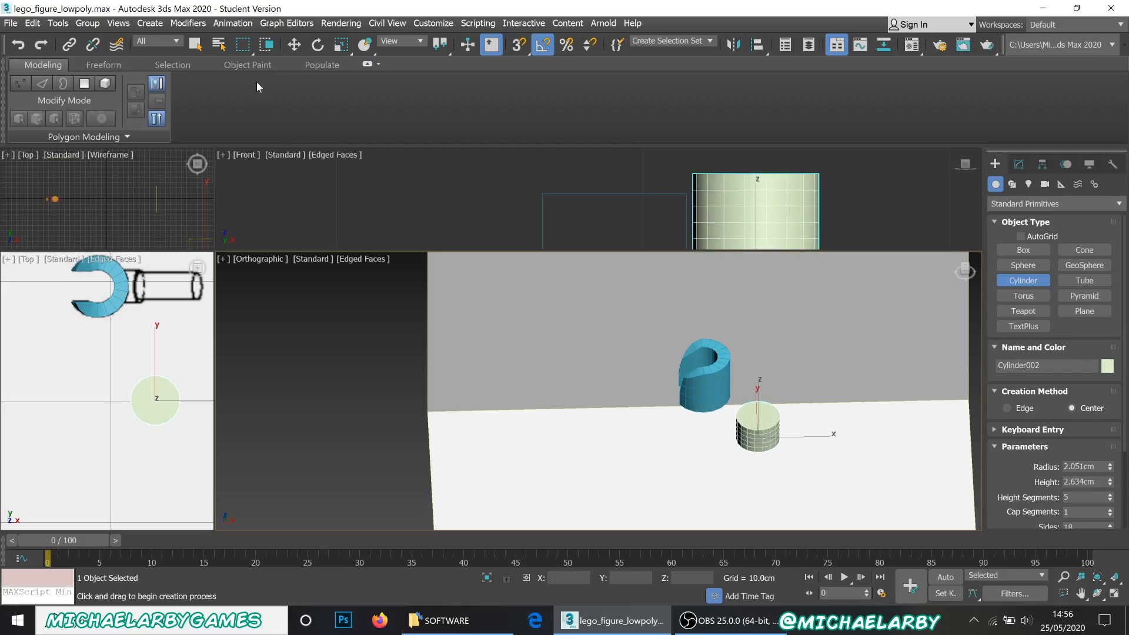
{"action": "left_click", "coordinate": [294, 45]}
- Move the cylinder in line with the hand at about Y -100.05 cm and lower it to about Z -0.54 cm
{"action": "scroll", "coordinate": [632, 370], "scroll_direction": "down", "scroll_amount": 2}
{"action": "scroll", "coordinate": [727, 412], "scroll_direction": "down", "scroll_amount": 2}
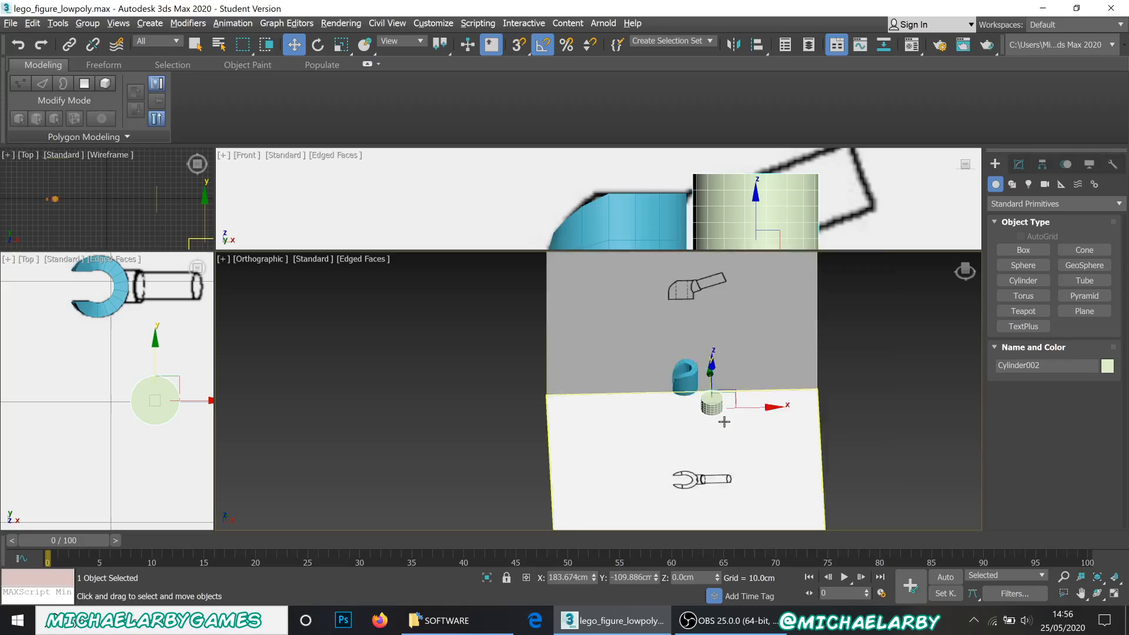
{"action": "middle_click_drag", "start_coordinate": [723, 421], "coordinate": [736, 398], "text": "alt"}
{"action": "left_click_drag", "start_coordinate": [749, 392], "coordinate": [791, 370]}
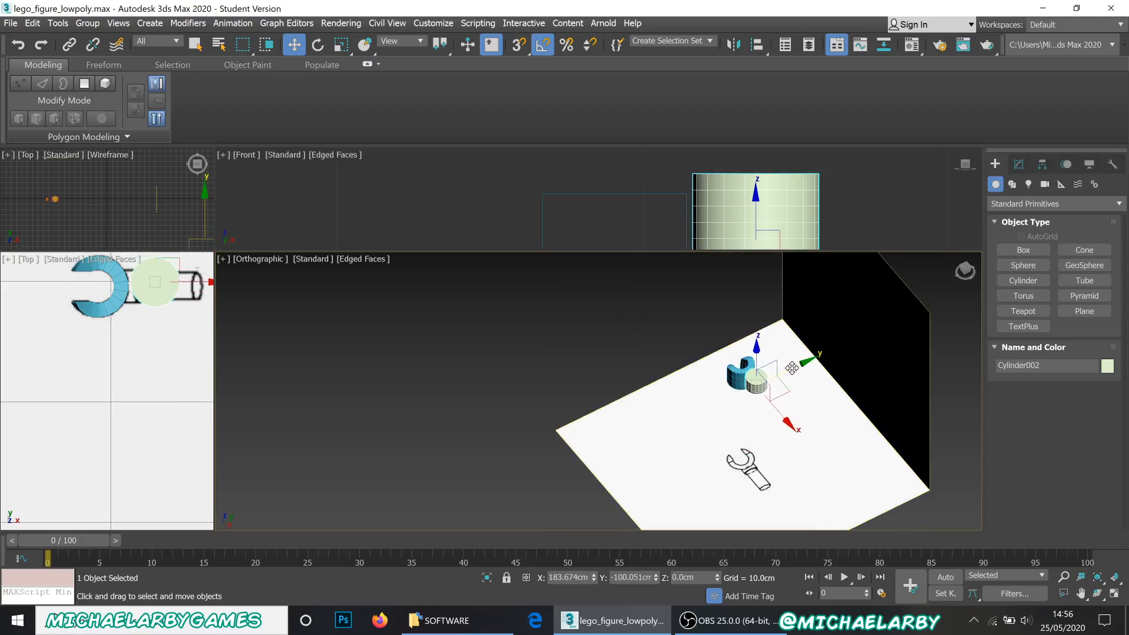
{"action": "middle_click_drag", "start_coordinate": [753, 392], "coordinate": [783, 368], "text": "alt"}
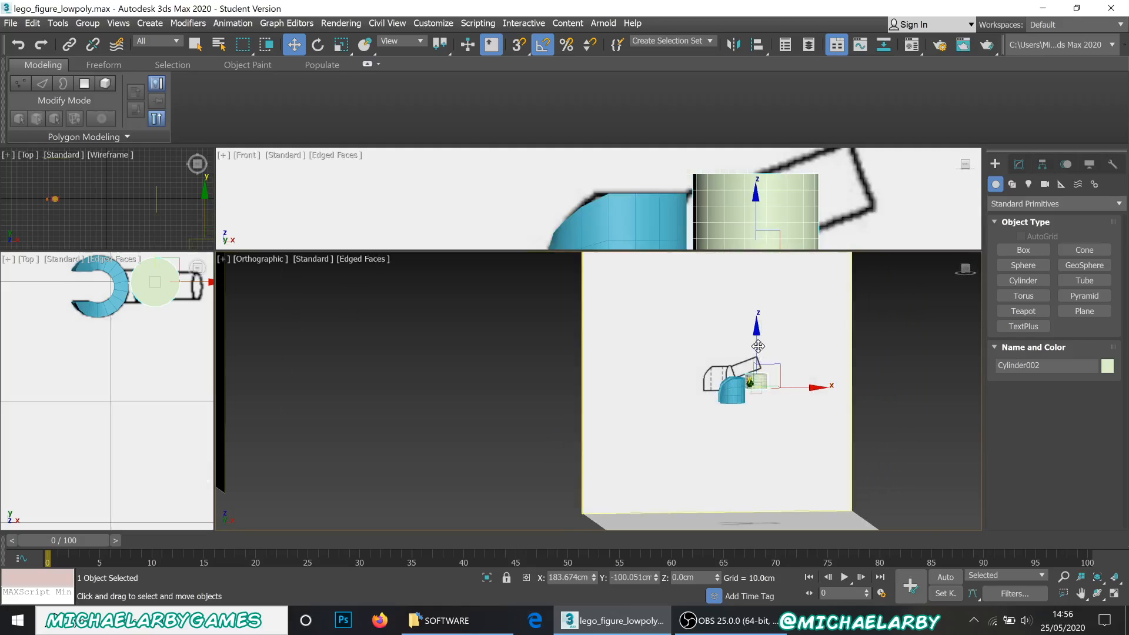
{"action": "left_click_drag", "start_coordinate": [758, 346], "coordinate": [759, 350]}
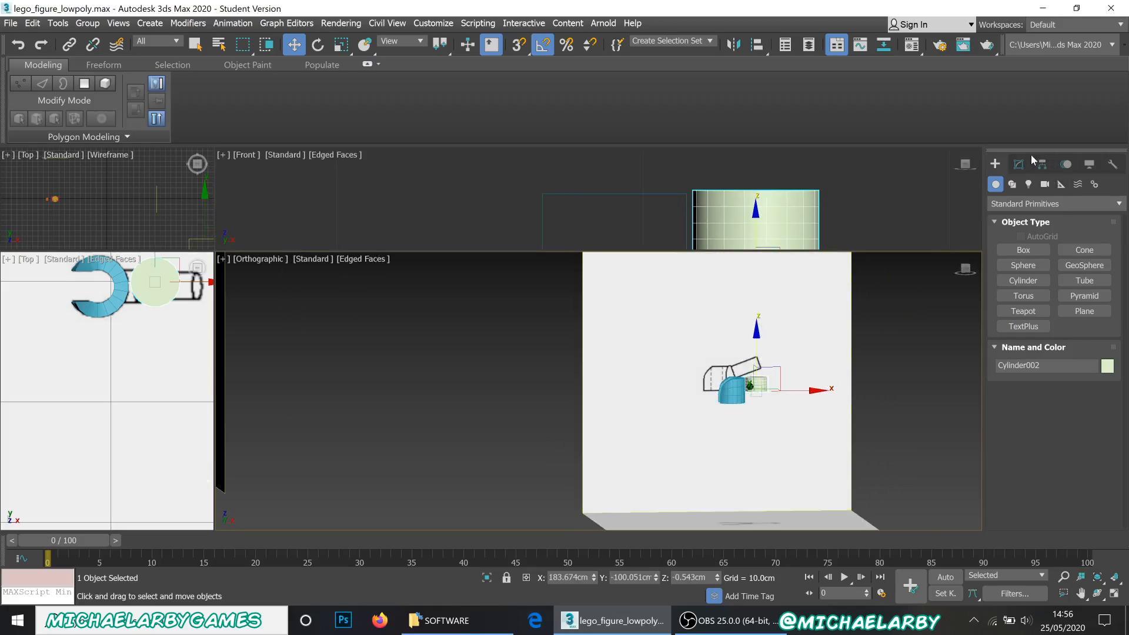
- Reduce the cylinder's height segments to 1
{"action": "left_click", "coordinate": [1028, 162]}
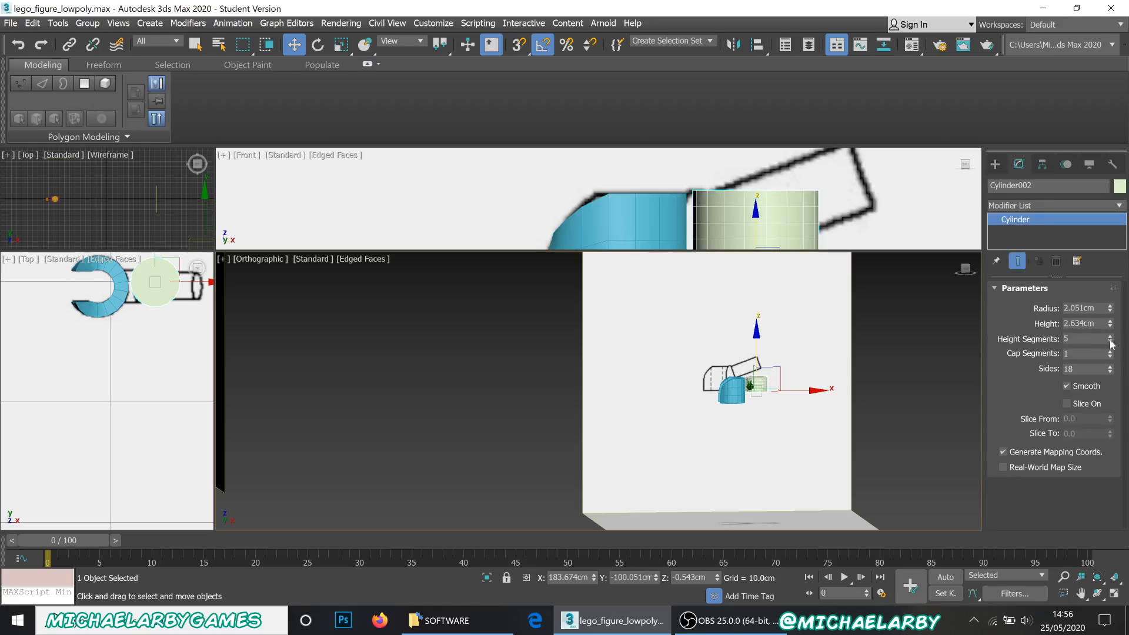
{"action": "right_click", "coordinate": [1110, 340]}
{"action": "scroll", "coordinate": [783, 354], "scroll_direction": "up", "scroll_amount": 2}
{"action": "scroll", "coordinate": [763, 393], "scroll_direction": "up", "scroll_amount": 2}
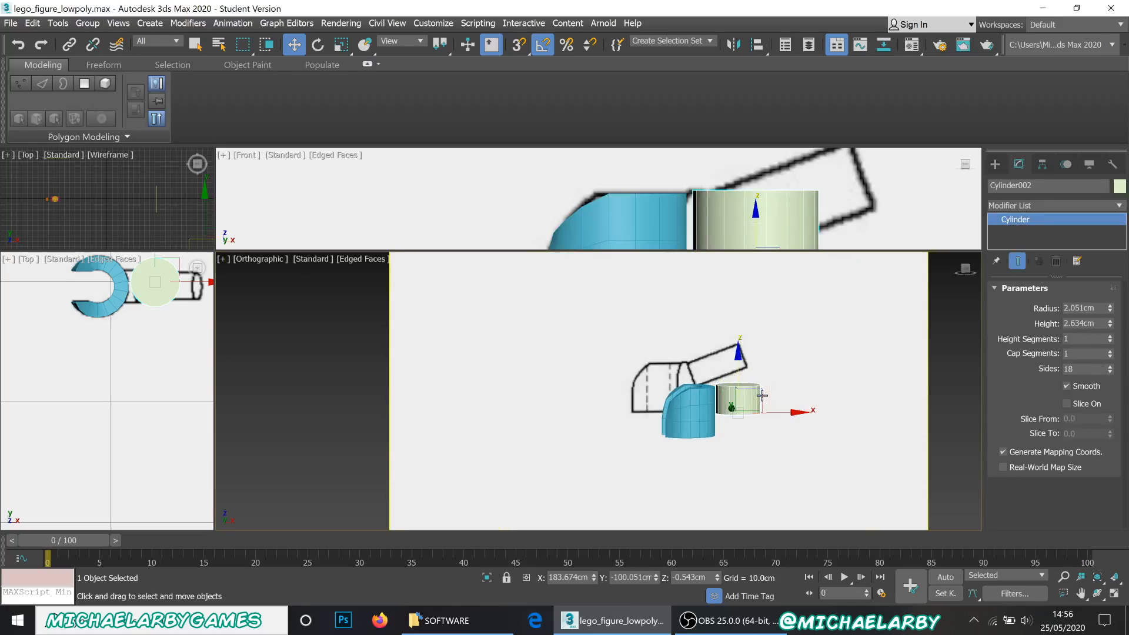
{"action": "scroll", "coordinate": [756, 391], "scroll_direction": "up", "scroll_amount": 2}
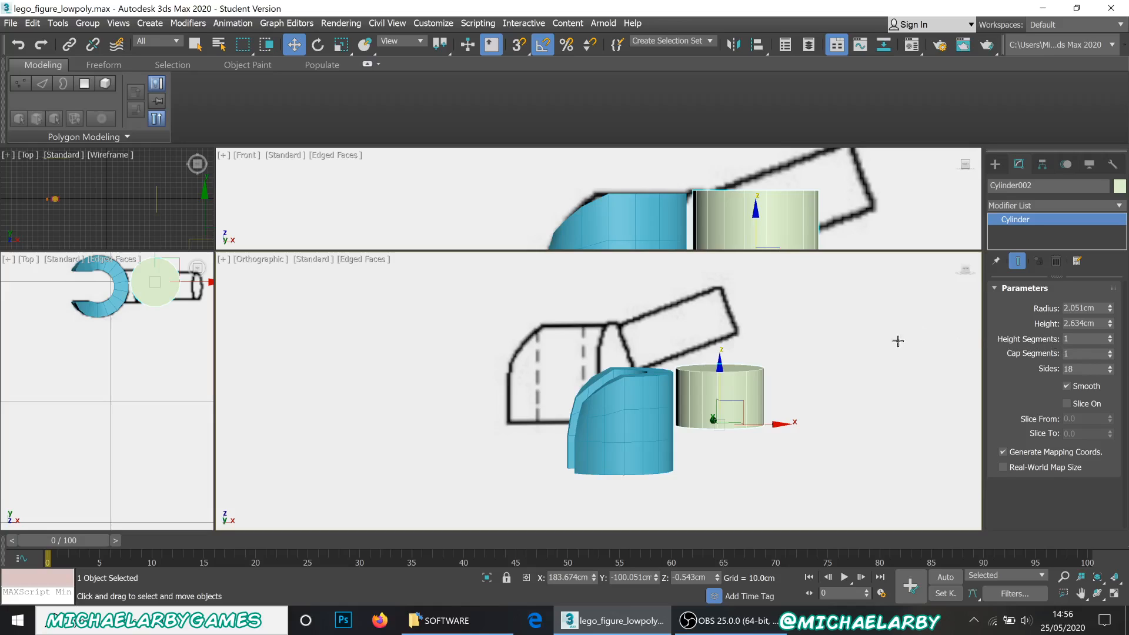
- Convert the cylinder beside the hand to an Editable Poly
{"action": "scroll", "coordinate": [82, 334], "scroll_direction": "up", "scroll_amount": 3}
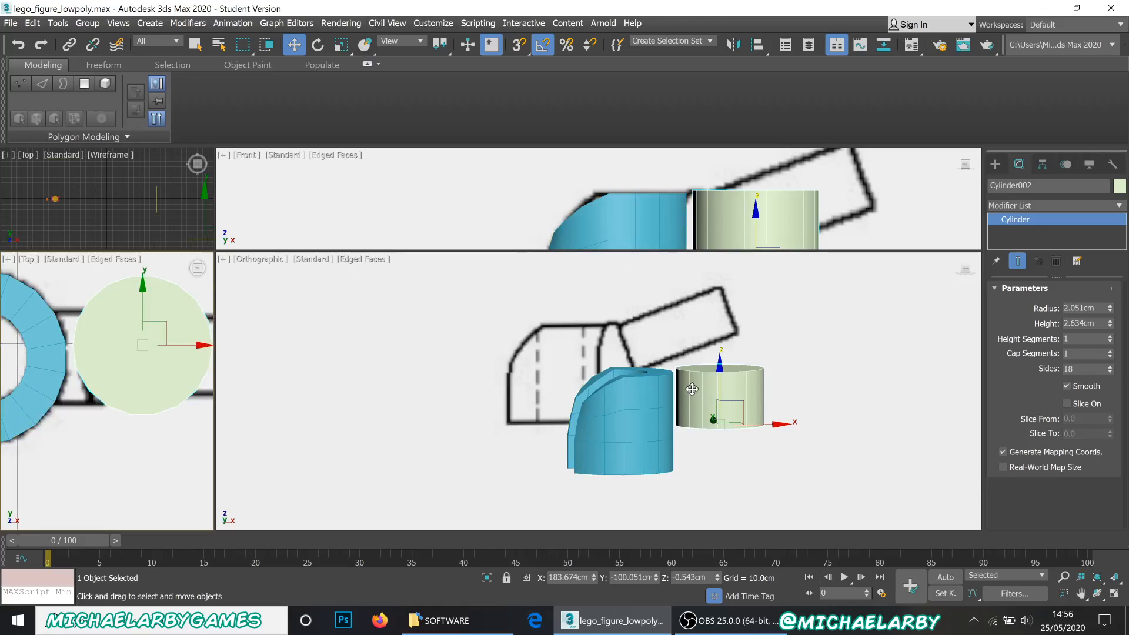
{"action": "left_click", "coordinate": [692, 388]}
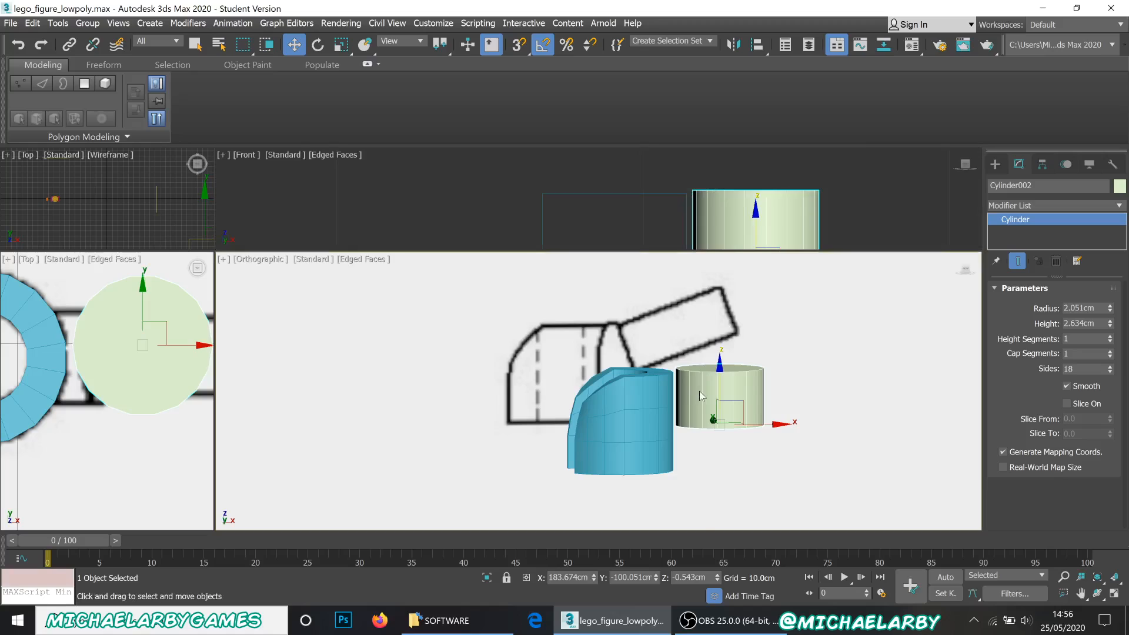
{"action": "right_click", "coordinate": [700, 395]}
{"action": "left_click", "coordinate": [864, 545]}
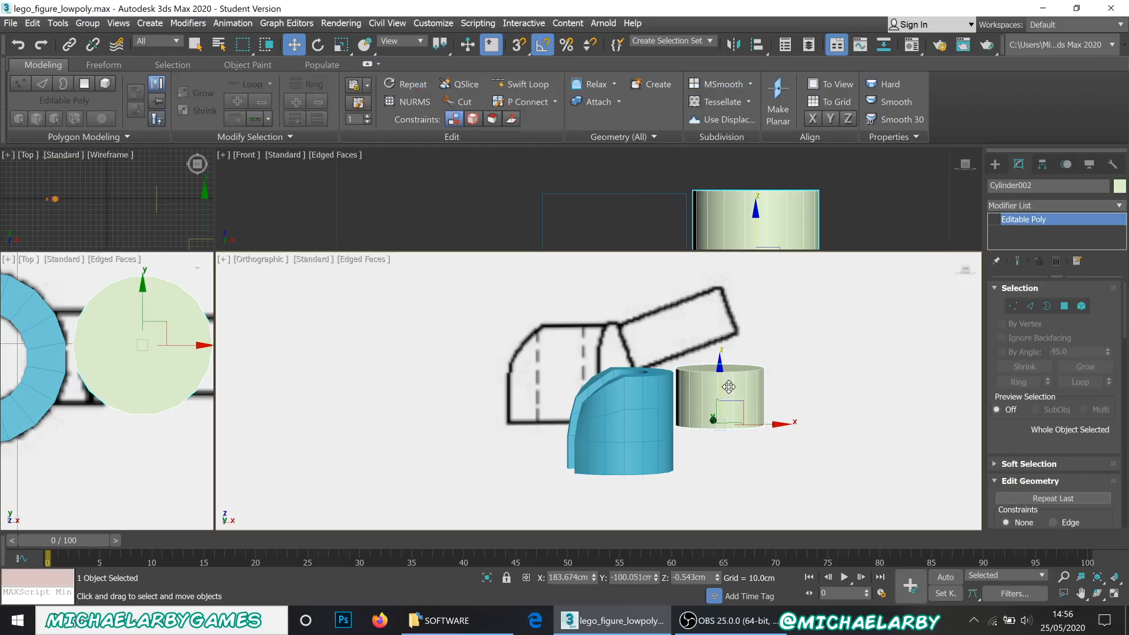
- Delete the cylinder's two end-cap polygons to leave an open tube and leave polygon editing
{"action": "key", "text": "4"}
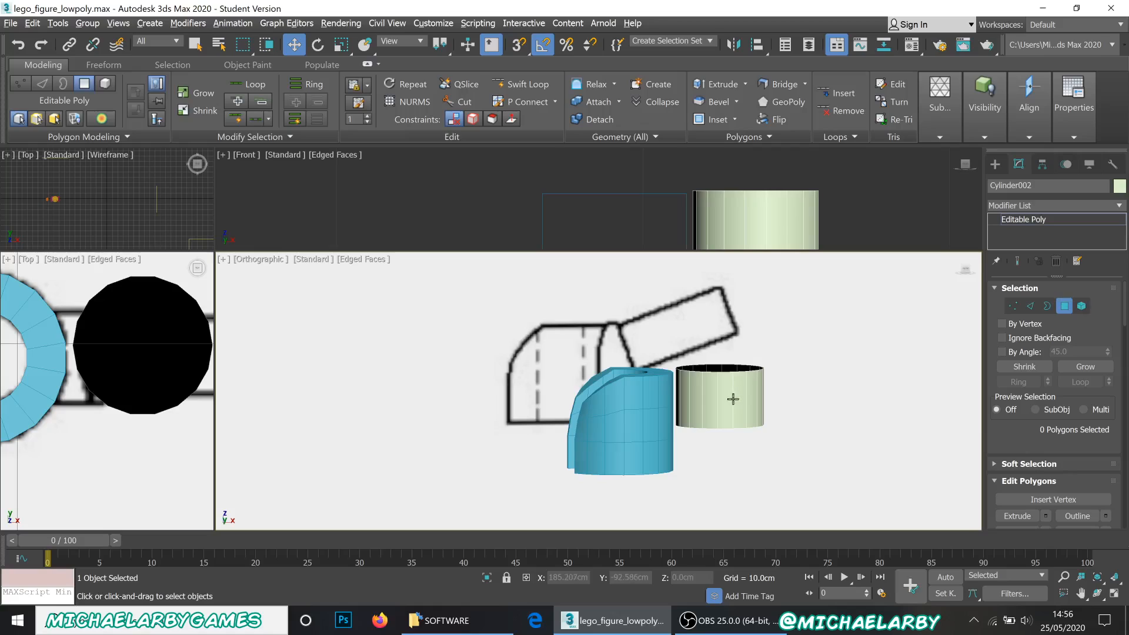
{"action": "mouse_move", "coordinate": [733, 399]}
{"action": "middle_mouse_down", "text": "alt"}
{"action": "mouse_move", "coordinate": [727, 359]}
{"action": "mouse_move", "coordinate": [718, 409]}
{"action": "middle_mouse_up", "text": "alt"}
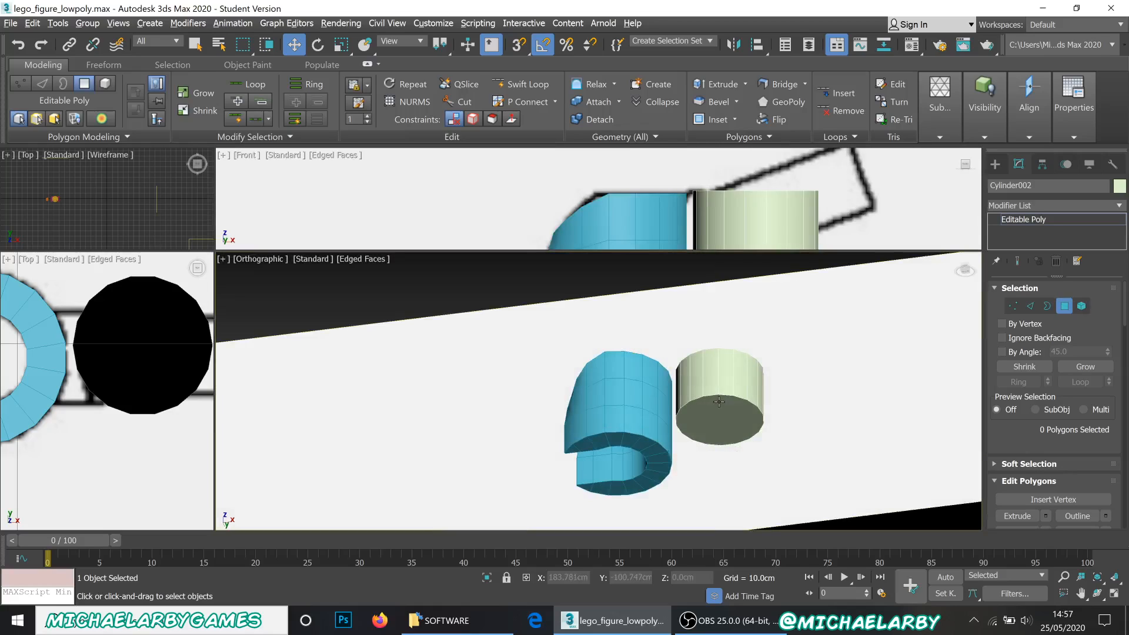
{"action": "left_click", "coordinate": [716, 411]}
{"action": "key", "text": "Delete"}
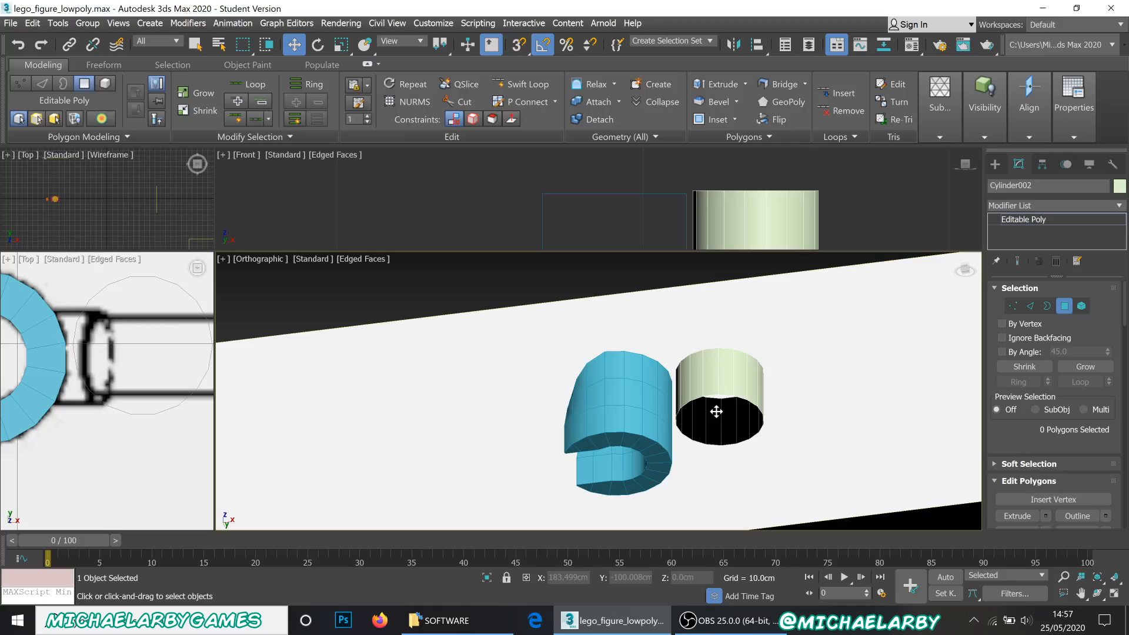
{"action": "middle_click_drag", "start_coordinate": [736, 360], "coordinate": [731, 395], "text": "alt"}
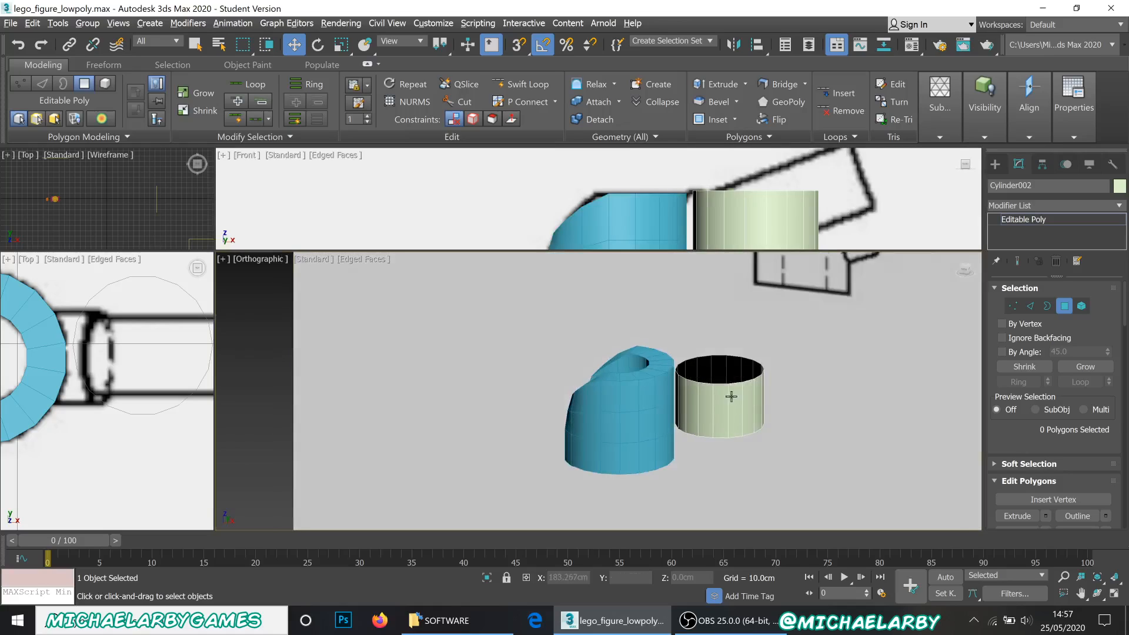
{"action": "left_click", "coordinate": [1065, 308]}
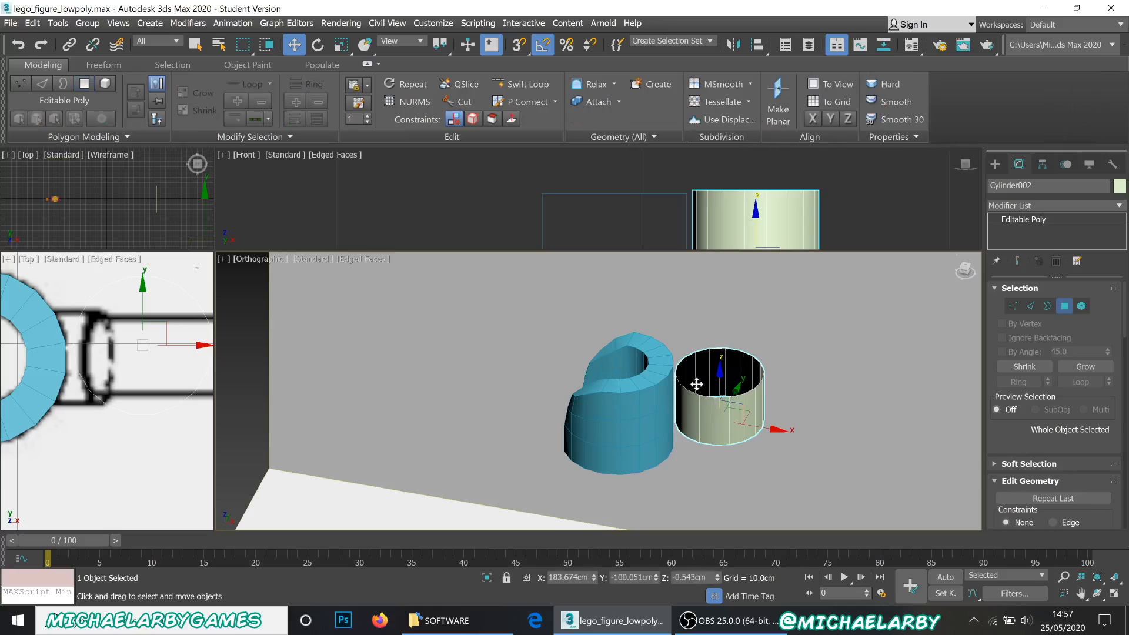
- Rotate the open cylinder 70 degrees about the Y axis to match the slanted wrist in the front blueprint
{"action": "middle_click_drag", "start_coordinate": [705, 397], "coordinate": [632, 410], "text": "alt"}
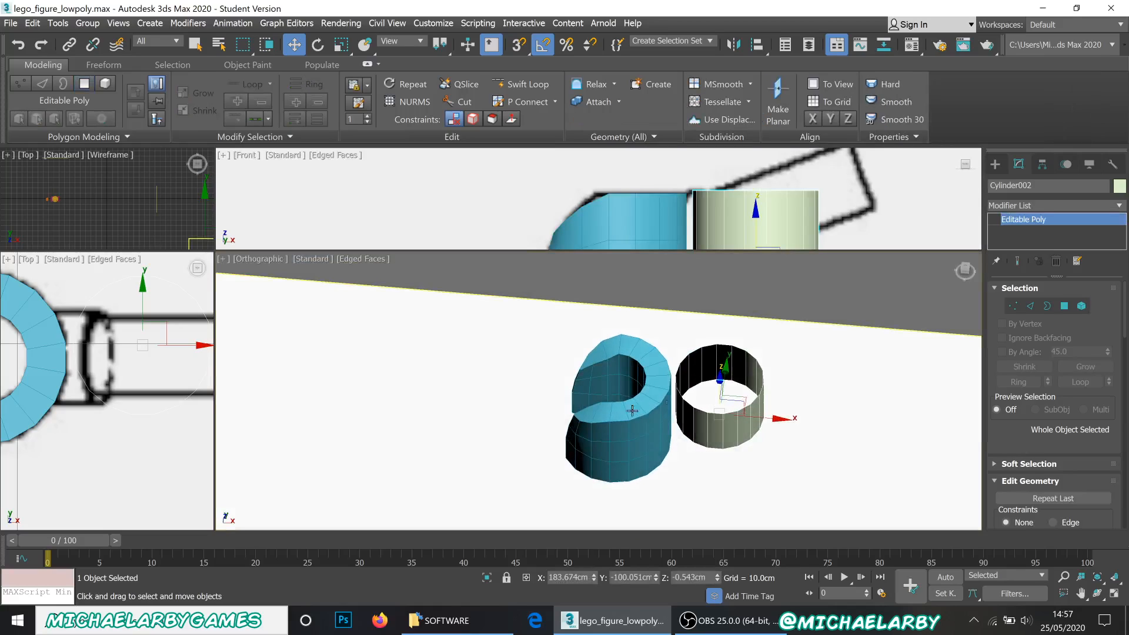
{"action": "scroll", "coordinate": [66, 370], "scroll_direction": "down", "scroll_amount": 2}
{"action": "scroll", "coordinate": [117, 367], "scroll_direction": "up", "scroll_amount": 3}
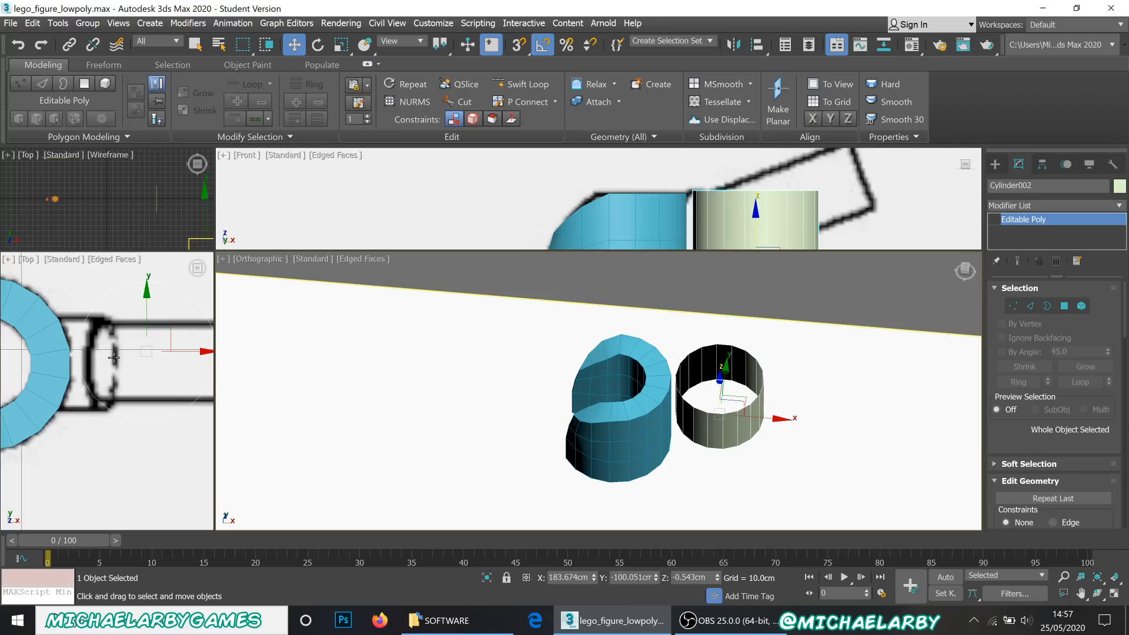
{"action": "middle_click_drag", "start_coordinate": [116, 379], "coordinate": [123, 394]}
{"action": "scroll", "coordinate": [611, 239], "scroll_direction": "down", "scroll_amount": 3}
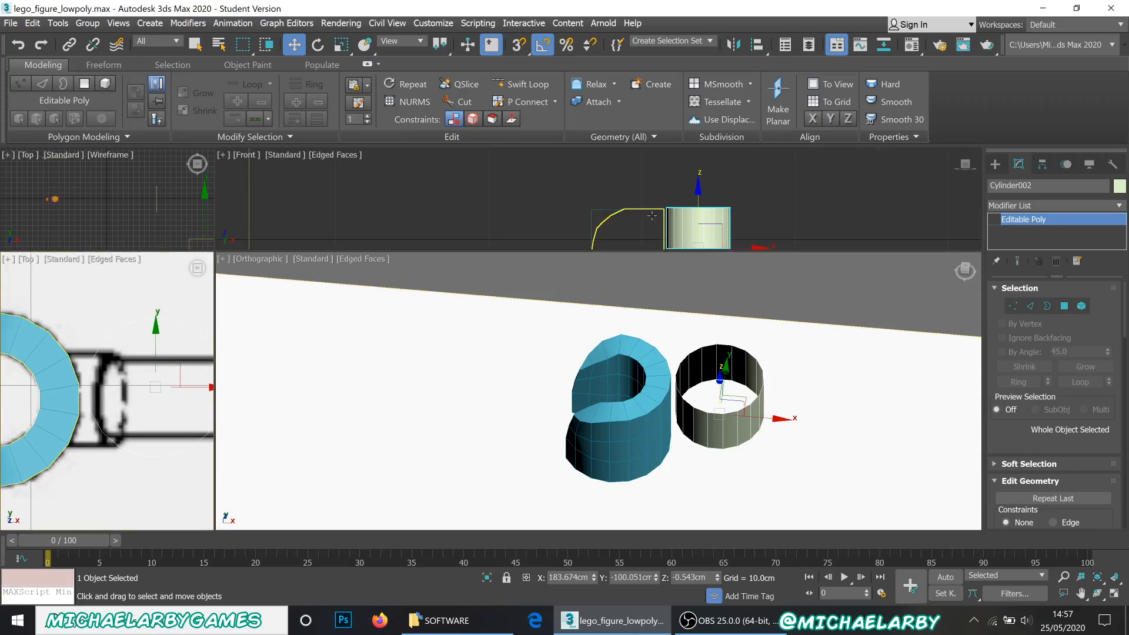
{"action": "scroll", "coordinate": [654, 226], "scroll_direction": "up", "scroll_amount": 3}
{"action": "left_click", "coordinate": [649, 252]}
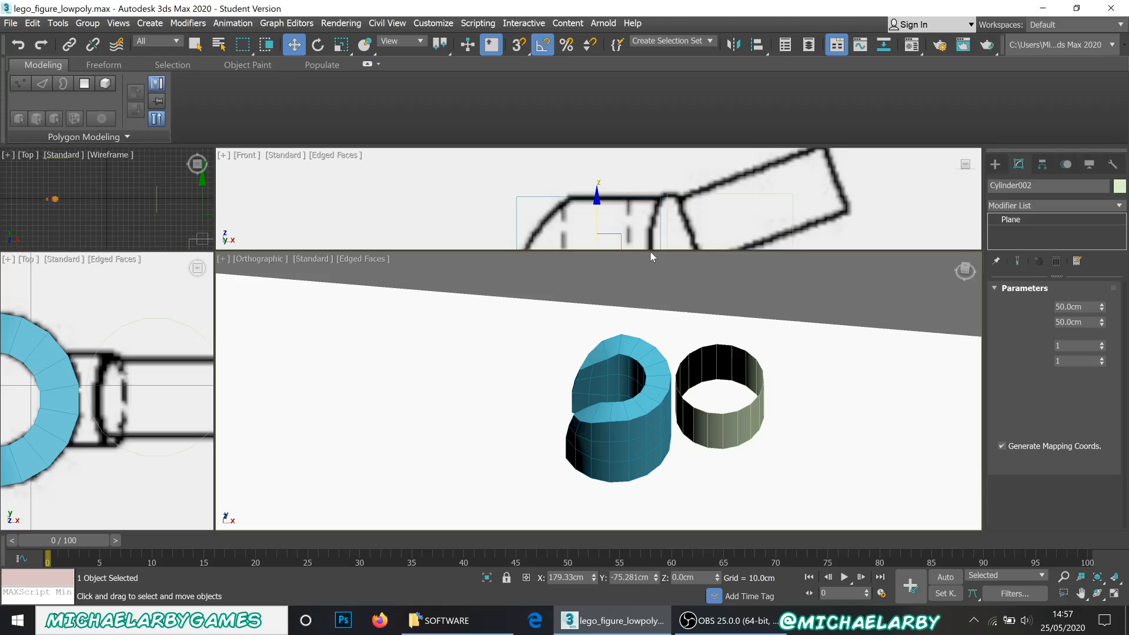
{"action": "left_click_drag", "start_coordinate": [615, 413], "coordinate": [616, 438]}
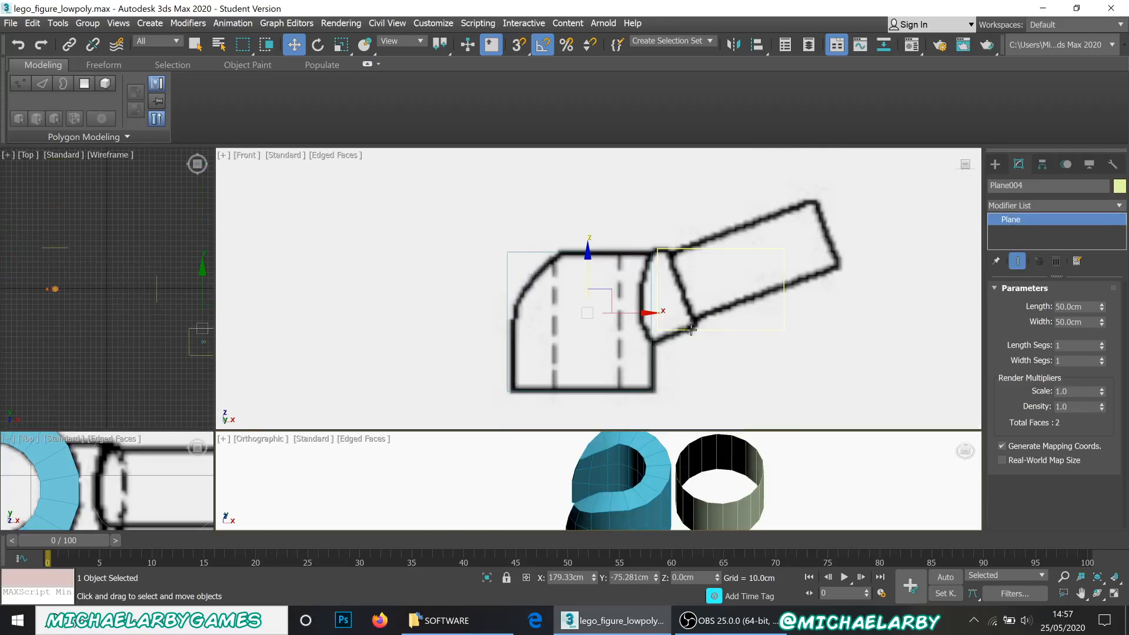
{"action": "left_click", "coordinate": [733, 309]}
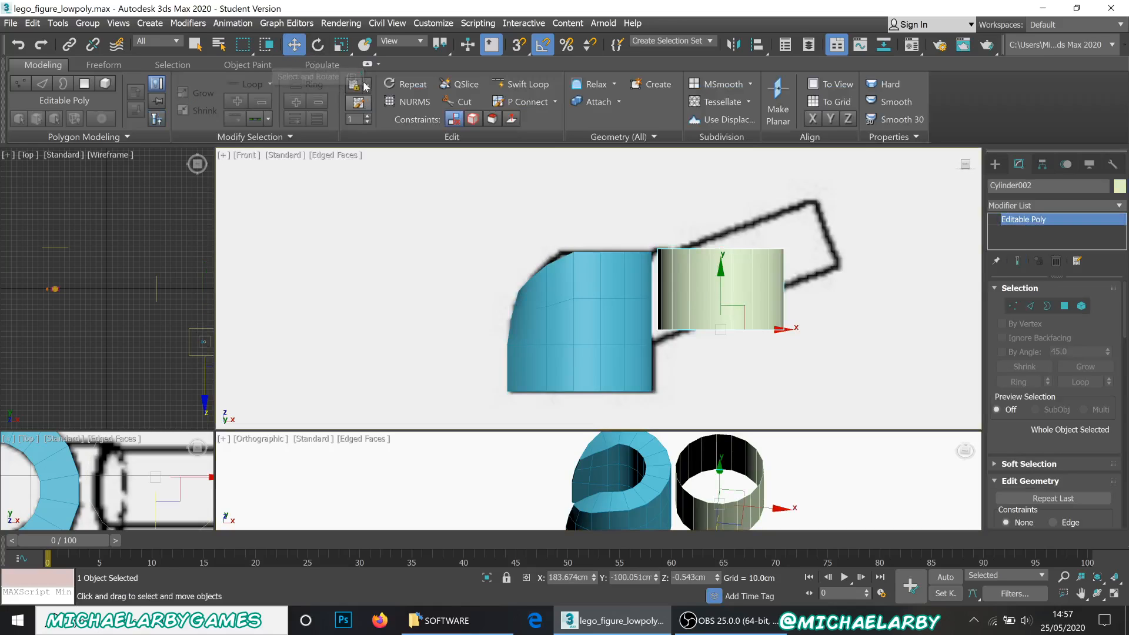
{"action": "left_click", "coordinate": [317, 44]}
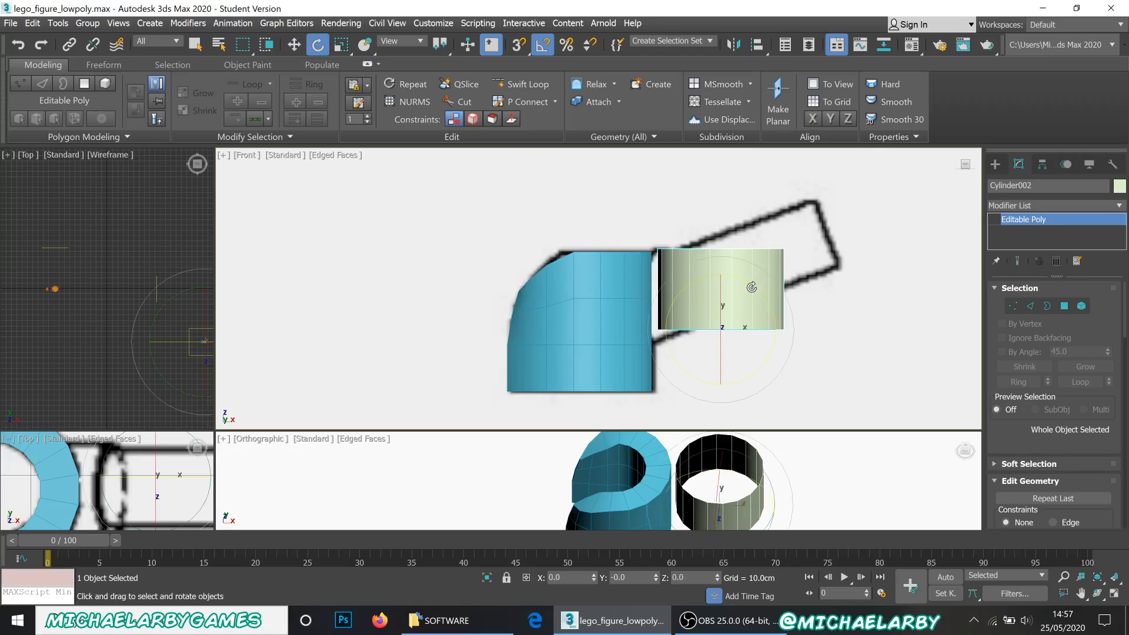
{"action": "left_click_drag", "start_coordinate": [757, 289], "coordinate": [773, 301]}
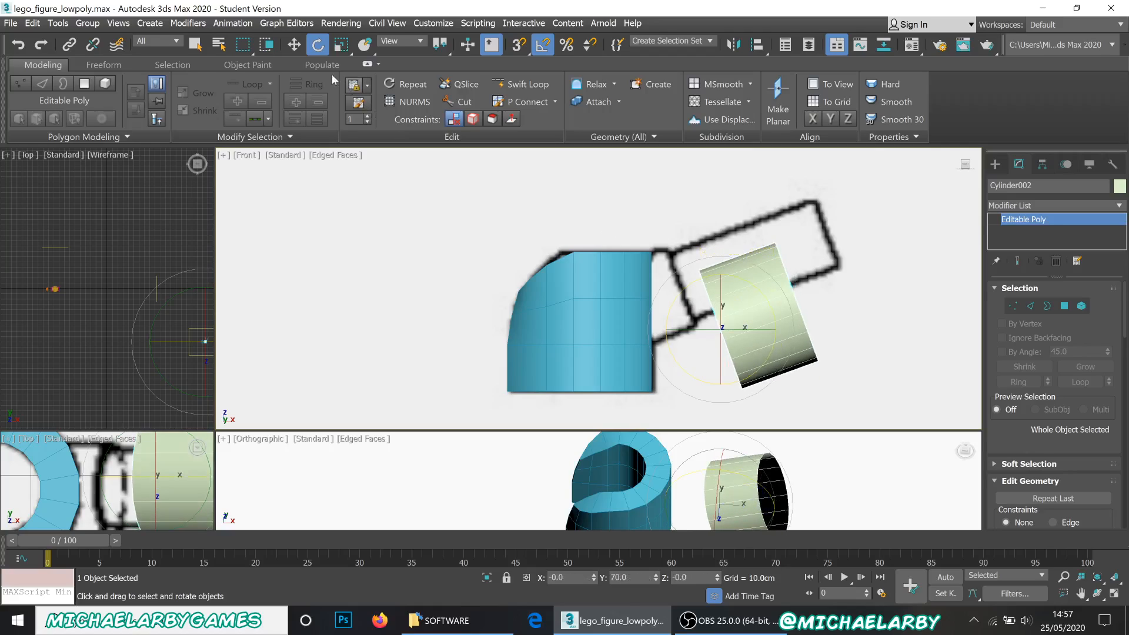
- Move the rotated cylinder against the hand at about X 180.94 cm and Z 0.26 cm, and make it see-through
{"action": "left_click", "coordinate": [294, 44]}
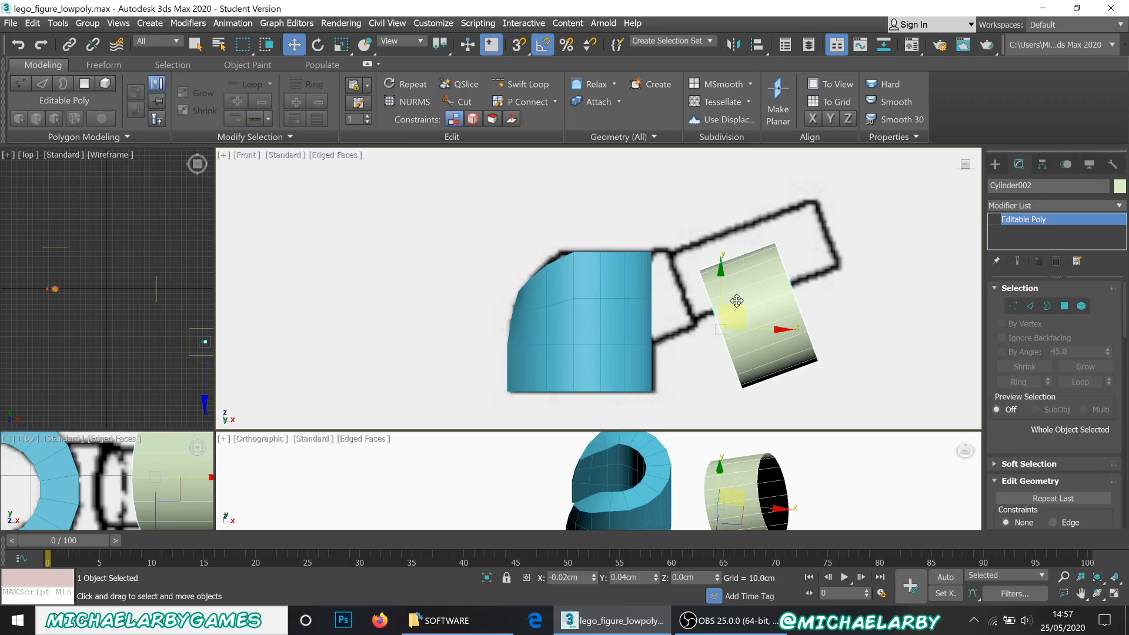
{"action": "left_click_drag", "start_coordinate": [758, 306], "coordinate": [657, 281]}
{"action": "key", "text": "alt+x"}
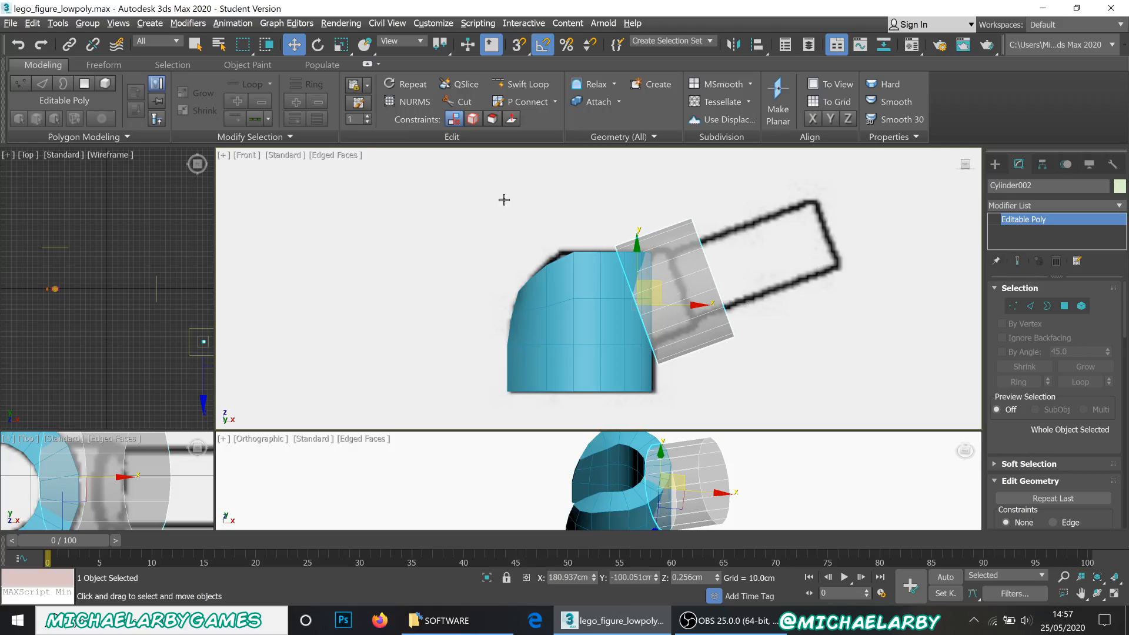
- Try to scale the cylinder down to about 85% on two axes in the View coordinate system and undo it
{"action": "left_click", "coordinate": [341, 44]}
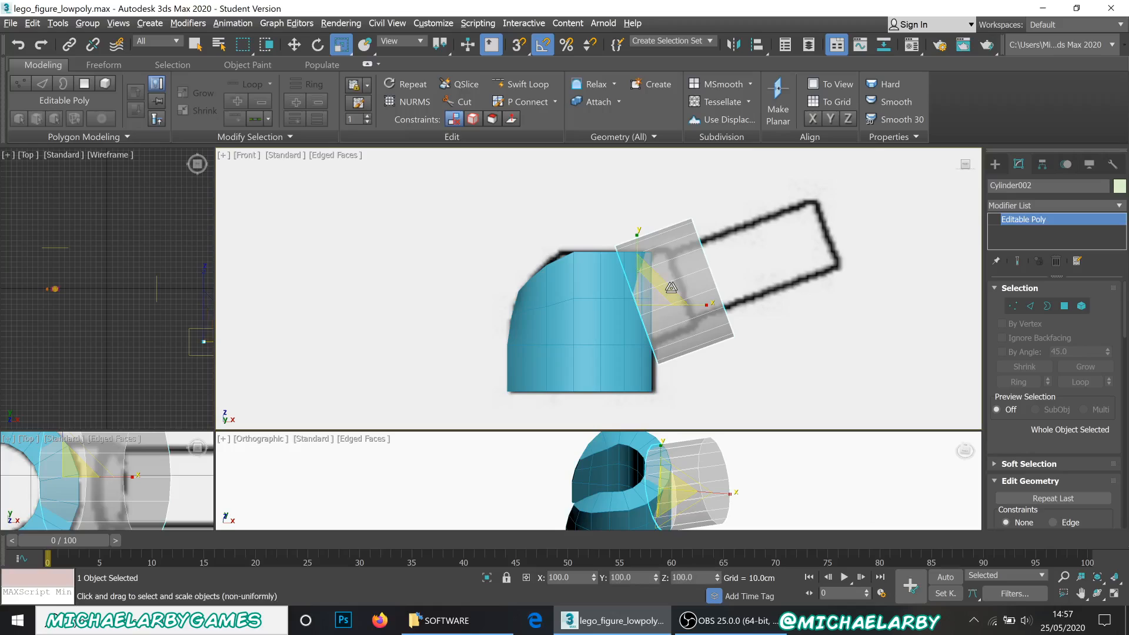
{"action": "left_click_drag", "start_coordinate": [671, 287], "coordinate": [671, 289]}
{"action": "left_click_drag", "start_coordinate": [666, 291], "coordinate": [667, 291]}
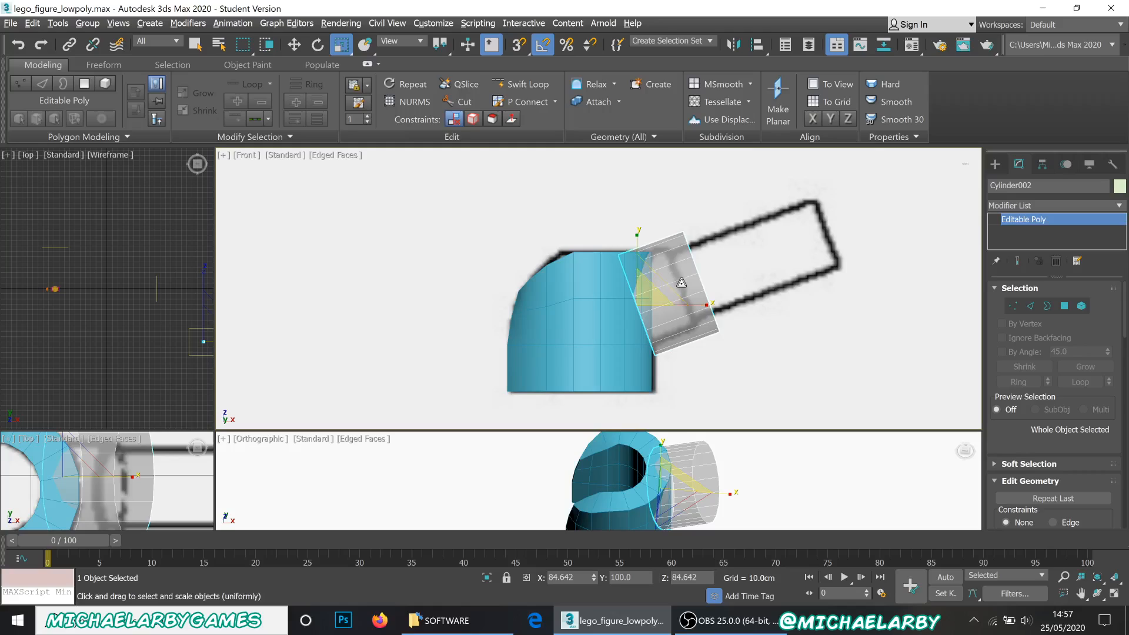
{"action": "key", "text": "ctrl+z"}
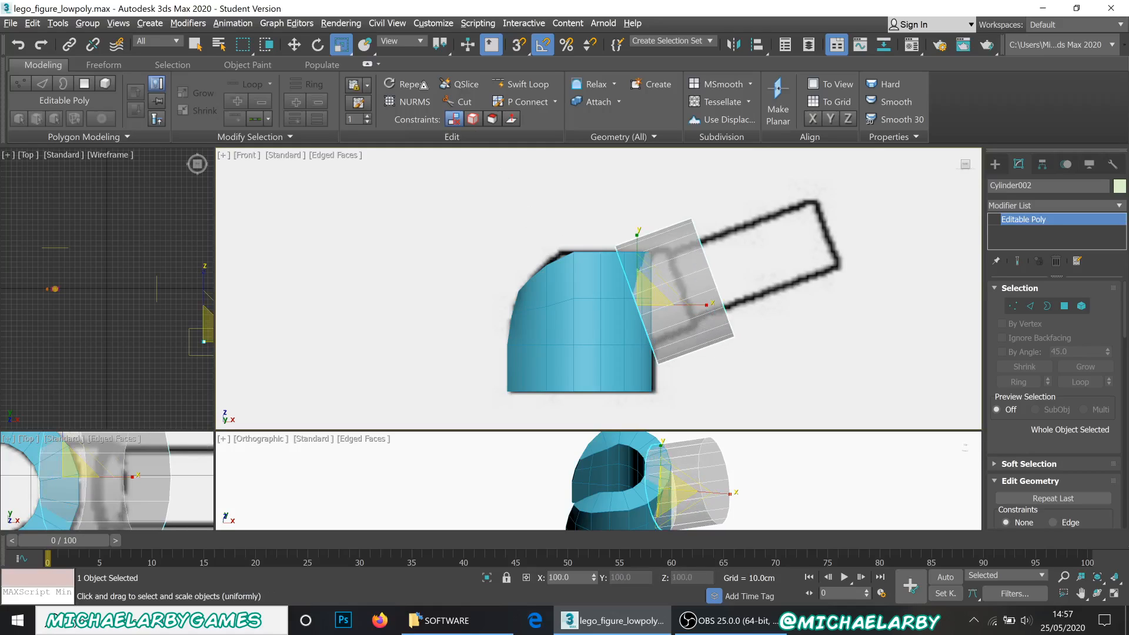
- Scale the cylinder uniformly to about 69.7% using the Local coordinate system, and restore the View coordinate system
{"action": "left_click", "coordinate": [392, 43]}
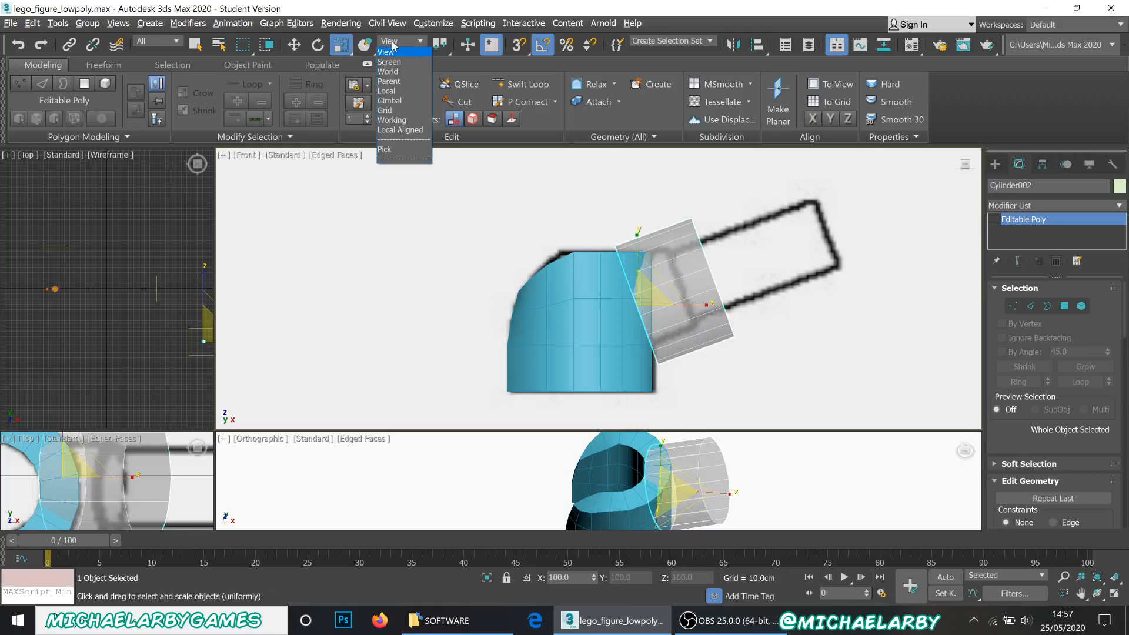
{"action": "left_click", "coordinate": [388, 91]}
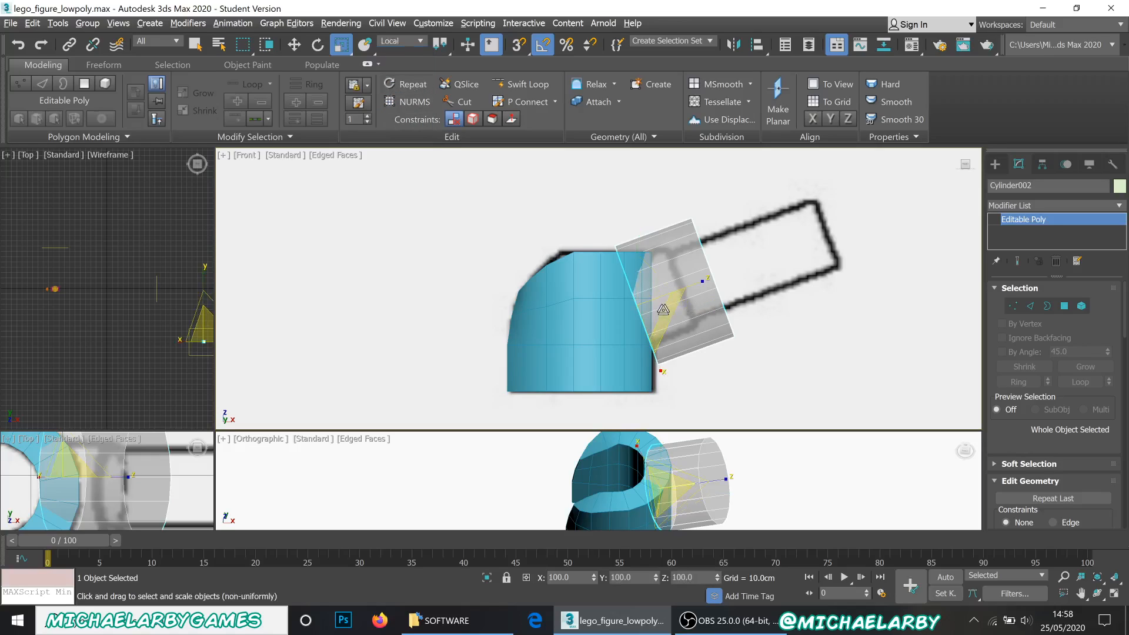
{"action": "middle_click_drag", "start_coordinate": [704, 484], "coordinate": [659, 485], "text": "alt"}
{"action": "left_click_drag", "start_coordinate": [660, 485], "coordinate": [669, 500]}
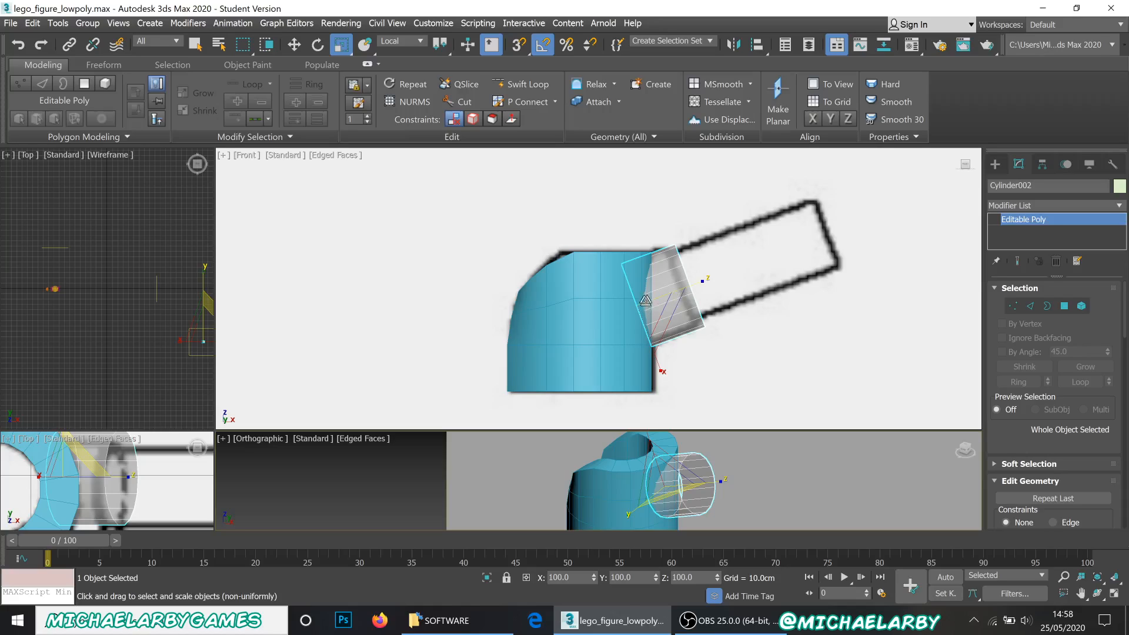
{"action": "left_click", "coordinate": [410, 44]}
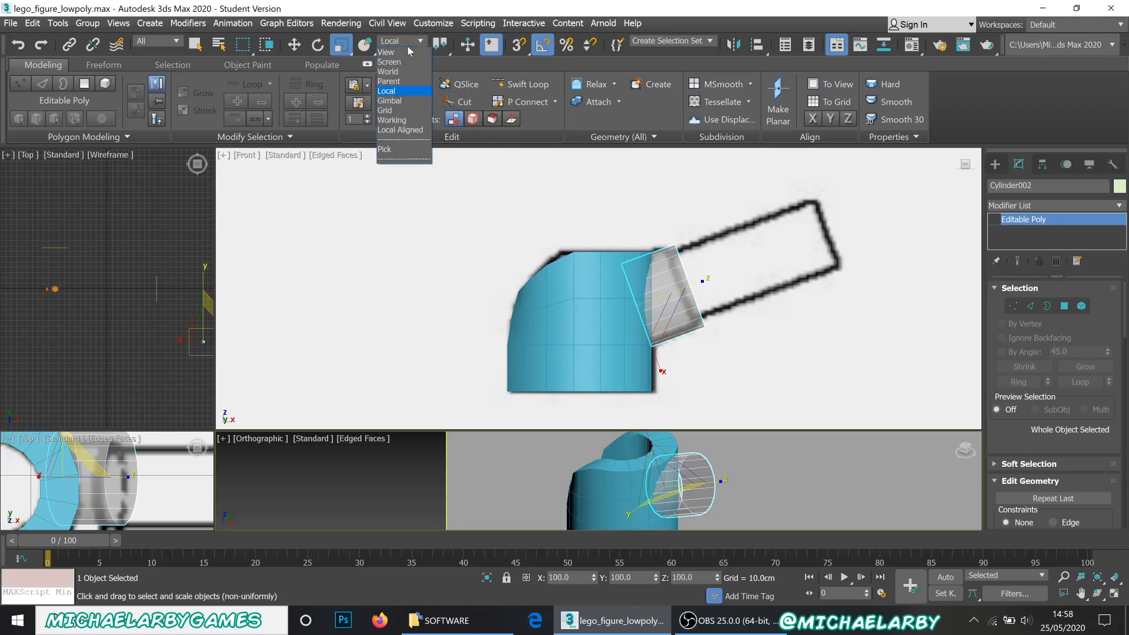
{"action": "left_click", "coordinate": [408, 52]}
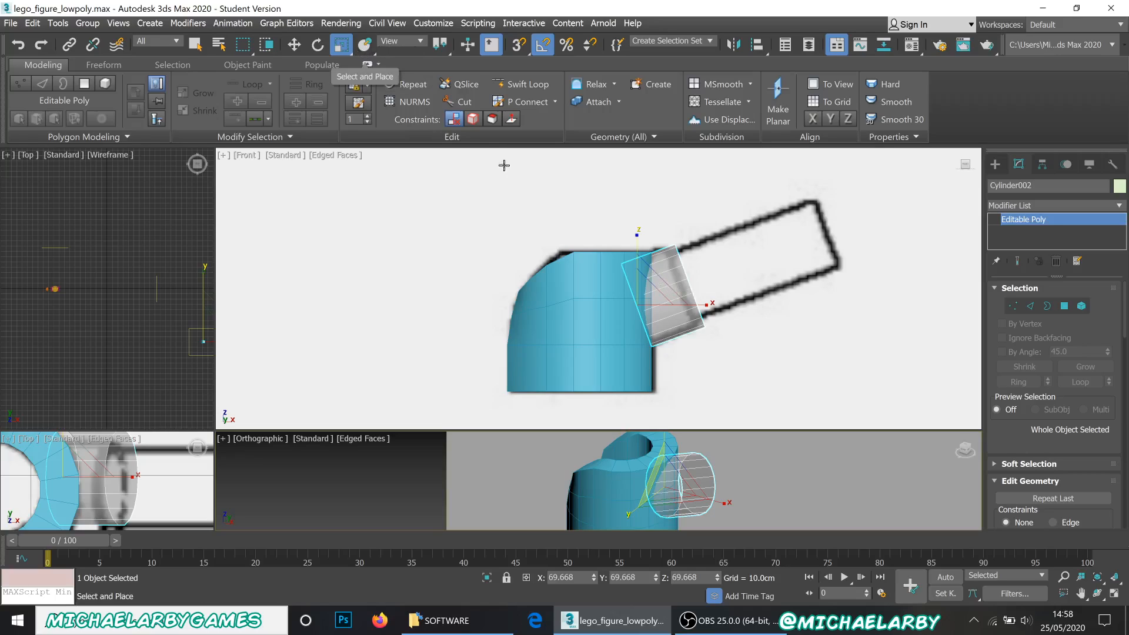
- Move the scaled cylinder onto the blueprint's wrist collar at about X 180.74 cm and Z 0.18 cm
{"action": "left_click", "coordinate": [297, 48]}
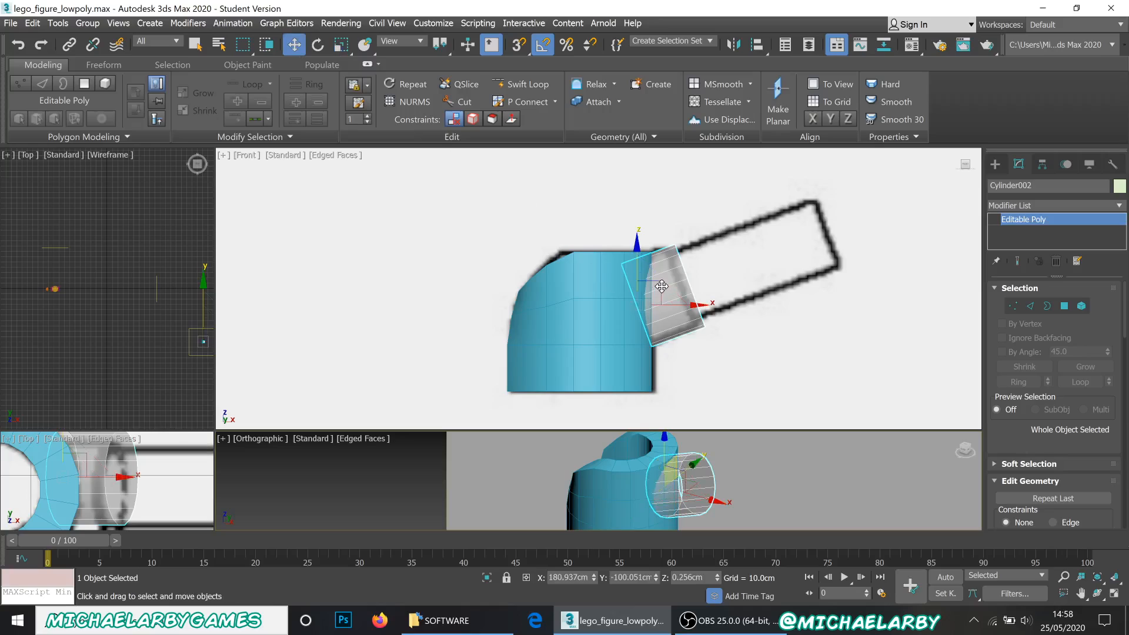
{"action": "left_click", "coordinate": [656, 282]}
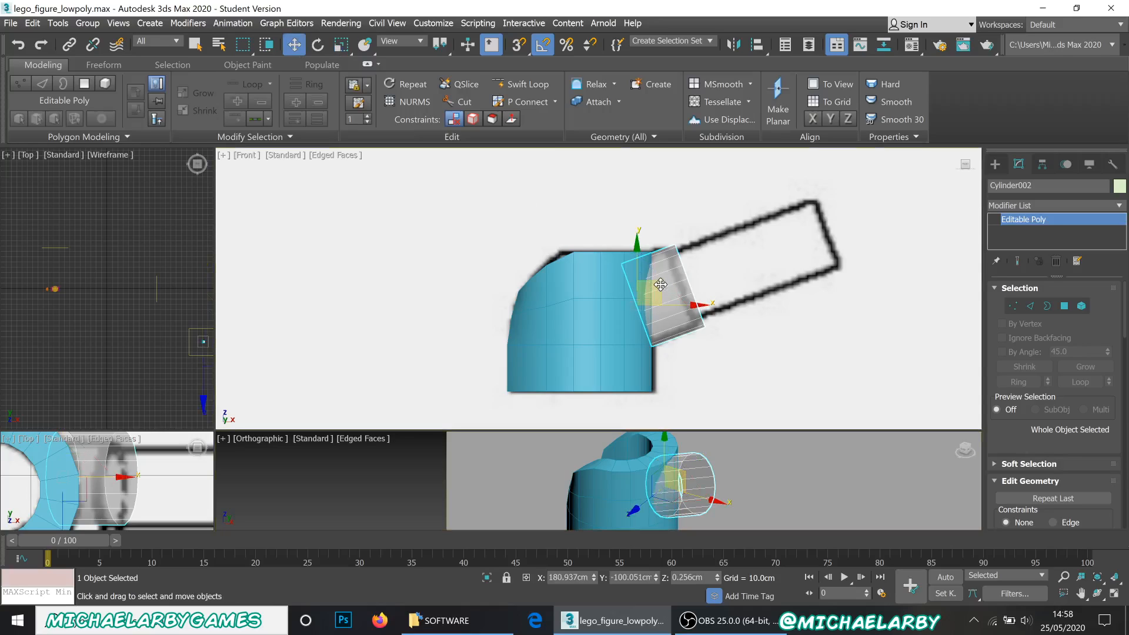
{"action": "left_click_drag", "start_coordinate": [661, 284], "coordinate": [654, 287]}
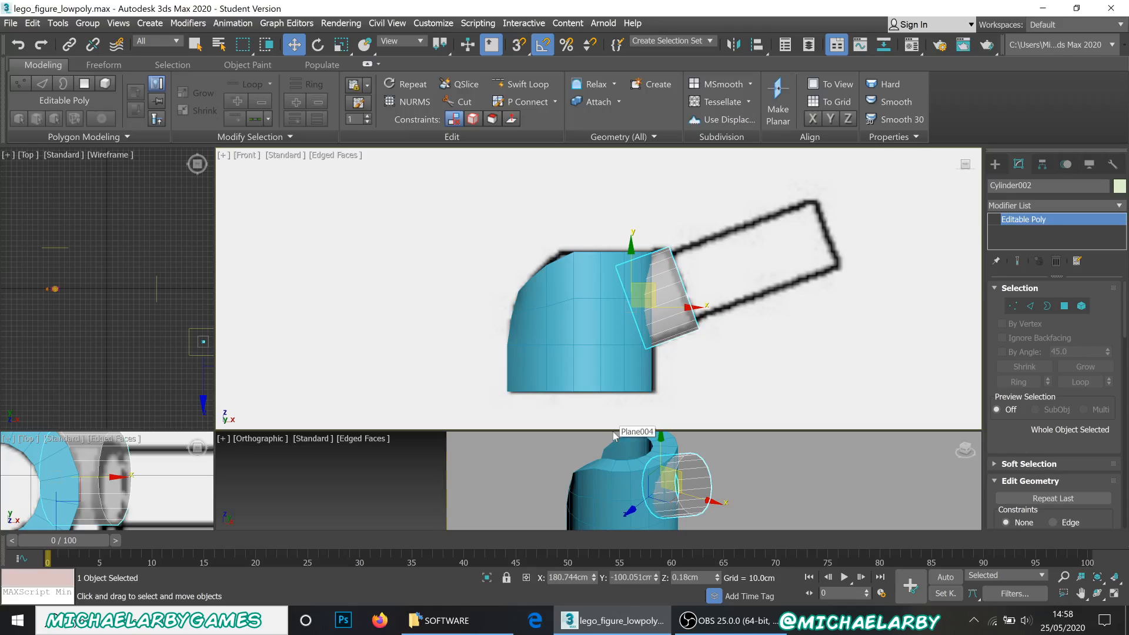
- Enlarge the lower viewports and turn off the see-through display of the wrist collar cylinder
{"action": "left_click_drag", "start_coordinate": [614, 430], "coordinate": [614, 298]}
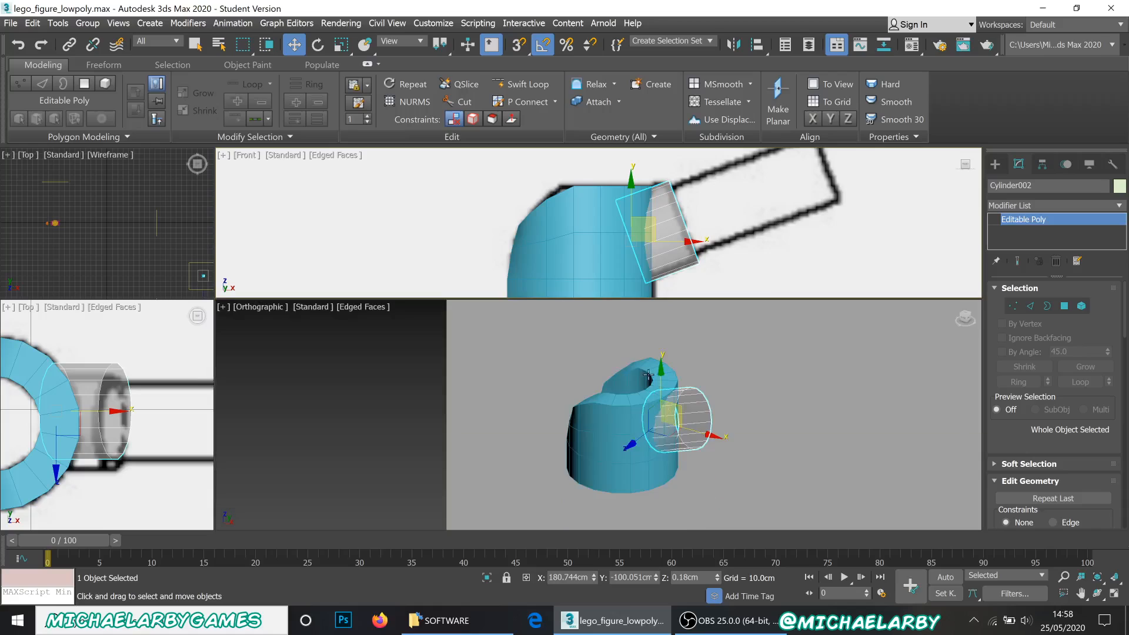
{"action": "scroll", "coordinate": [614, 343], "scroll_direction": "up", "scroll_amount": 5}
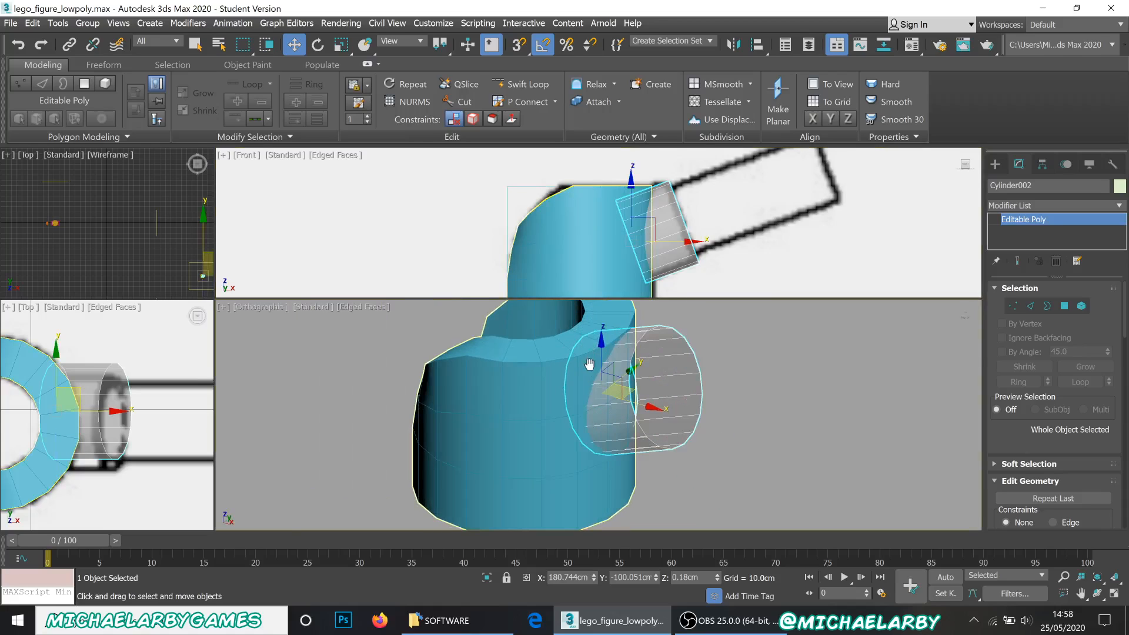
{"action": "middle_click_drag", "start_coordinate": [589, 364], "coordinate": [654, 397]}
{"action": "key", "text": "alt+x"}
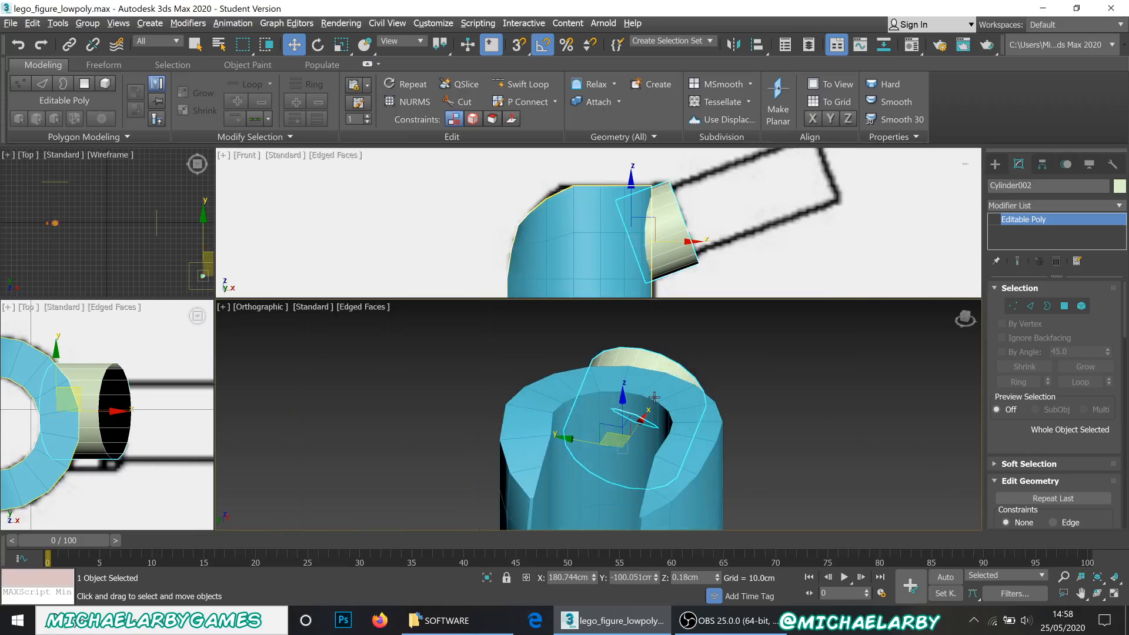
{"action": "scroll", "coordinate": [655, 397], "scroll_direction": "up", "scroll_amount": 6}
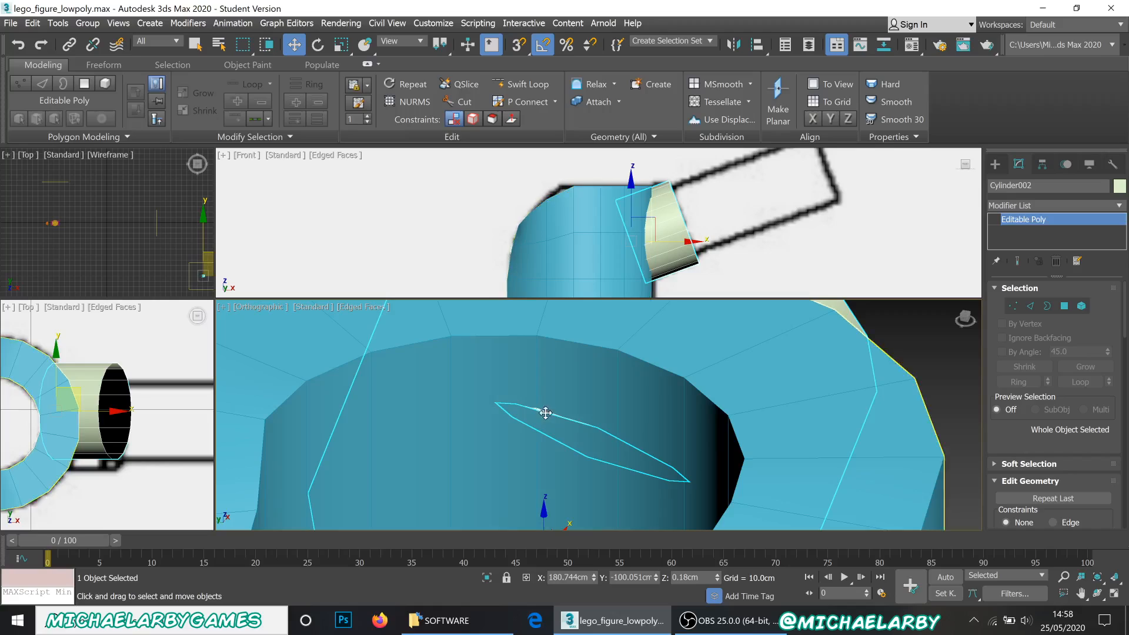
{"action": "scroll", "coordinate": [547, 413], "scroll_direction": "down", "scroll_amount": 1}
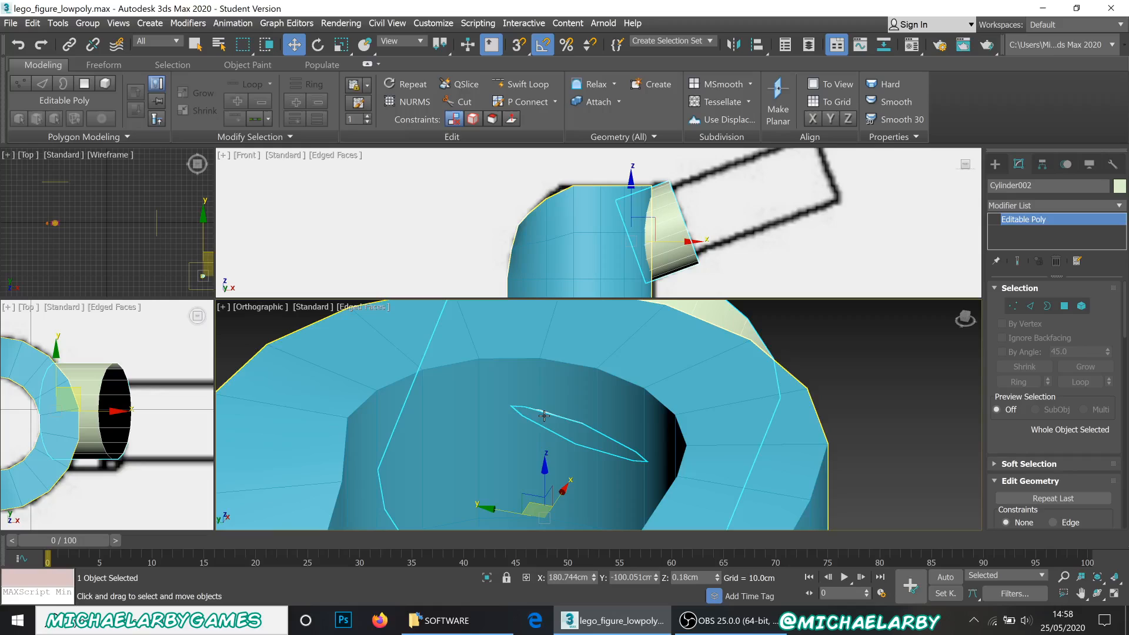
{"action": "key", "text": "1"}
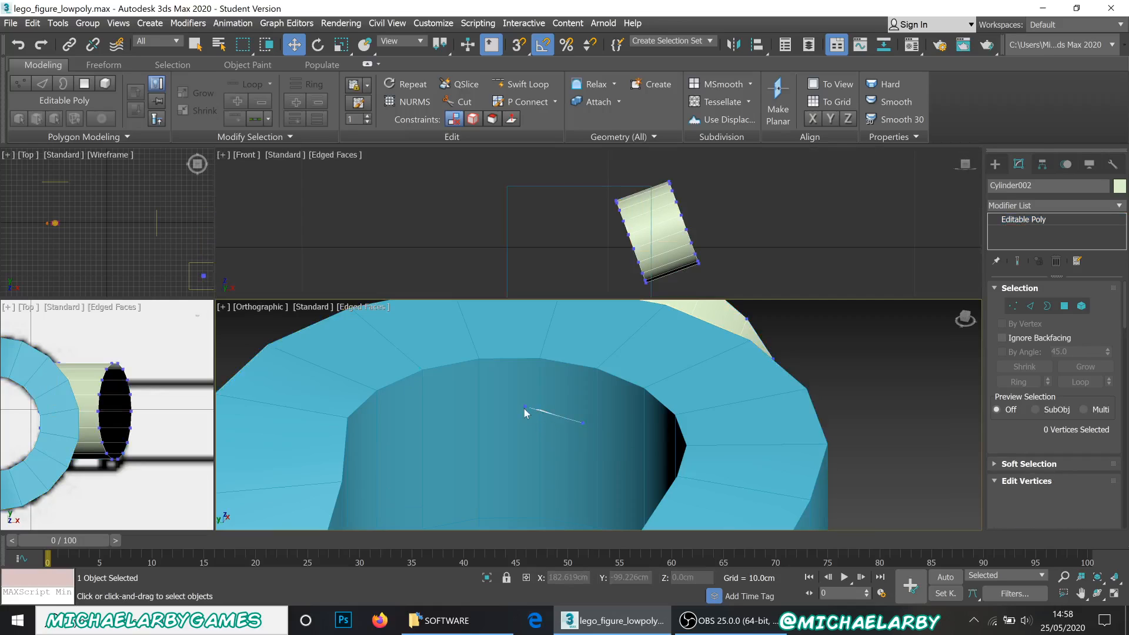
{"action": "left_click", "coordinate": [525, 407]}
{"action": "left_click", "coordinate": [581, 423], "text": "ctrl"}
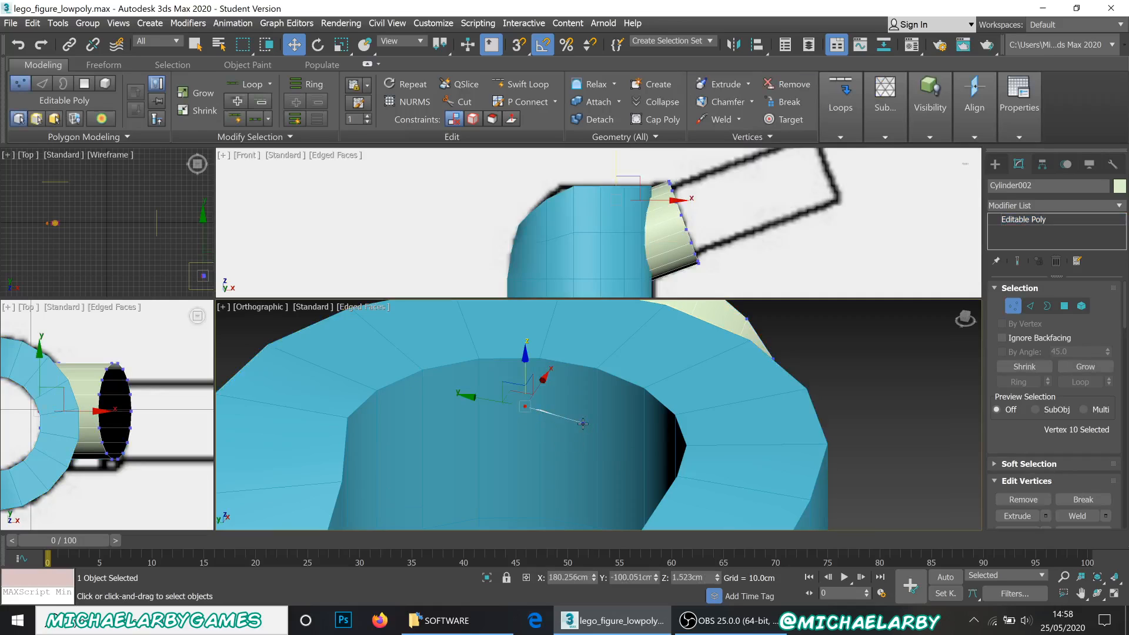
{"action": "mouse_move", "coordinate": [568, 394]}
{"action": "left_mouse_down"}
{"action": "mouse_move", "coordinate": [574, 385]}
{"action": "mouse_move", "coordinate": [569, 414]}
{"action": "left_mouse_up"}
{"action": "mouse_move", "coordinate": [623, 406]}
{"action": "middle_mouse_down", "text": "alt"}
{"action": "mouse_move", "coordinate": [579, 383]}
{"action": "mouse_move", "coordinate": [584, 411]}
{"action": "mouse_move", "coordinate": [514, 373]}
{"action": "mouse_move", "coordinate": [510, 345]}
{"action": "mouse_move", "coordinate": [460, 384]}
{"action": "mouse_move", "coordinate": [471, 391]}
{"action": "mouse_move", "coordinate": [435, 330]}
{"action": "mouse_move", "coordinate": [501, 397]}
{"action": "middle_mouse_up", "text": "alt"}
{"action": "scroll", "coordinate": [581, 384], "scroll_direction": "down", "scroll_amount": 3}
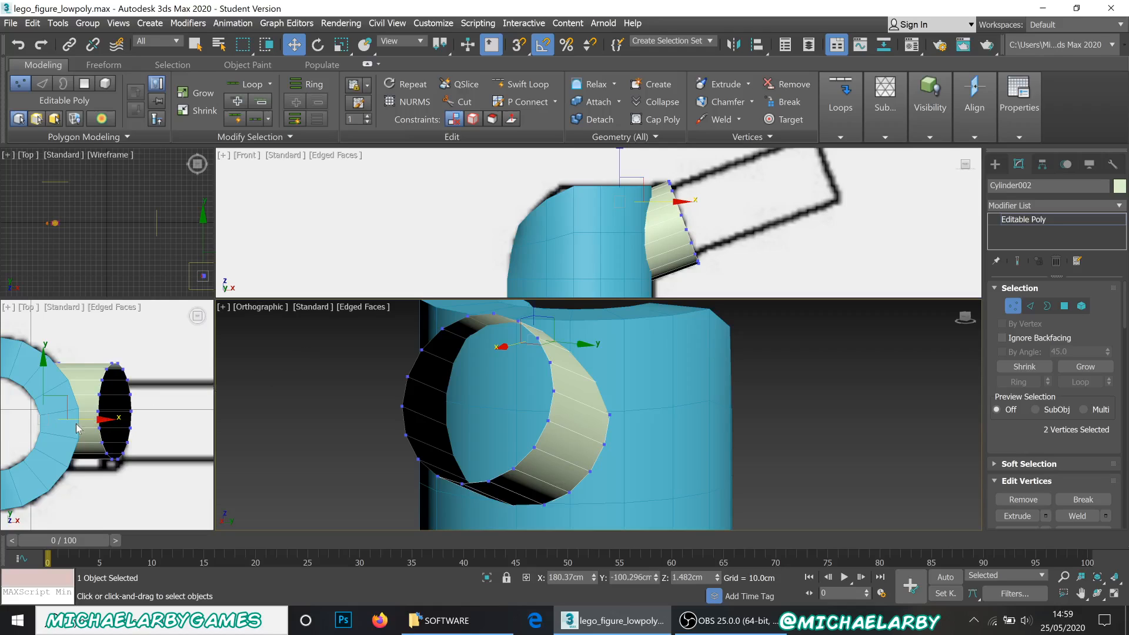
- Return the cylinder to object level and shift it along Y to about -100.44 cm, centring it on the claw
{"action": "scroll", "coordinate": [81, 424], "scroll_direction": "up", "scroll_amount": 2}
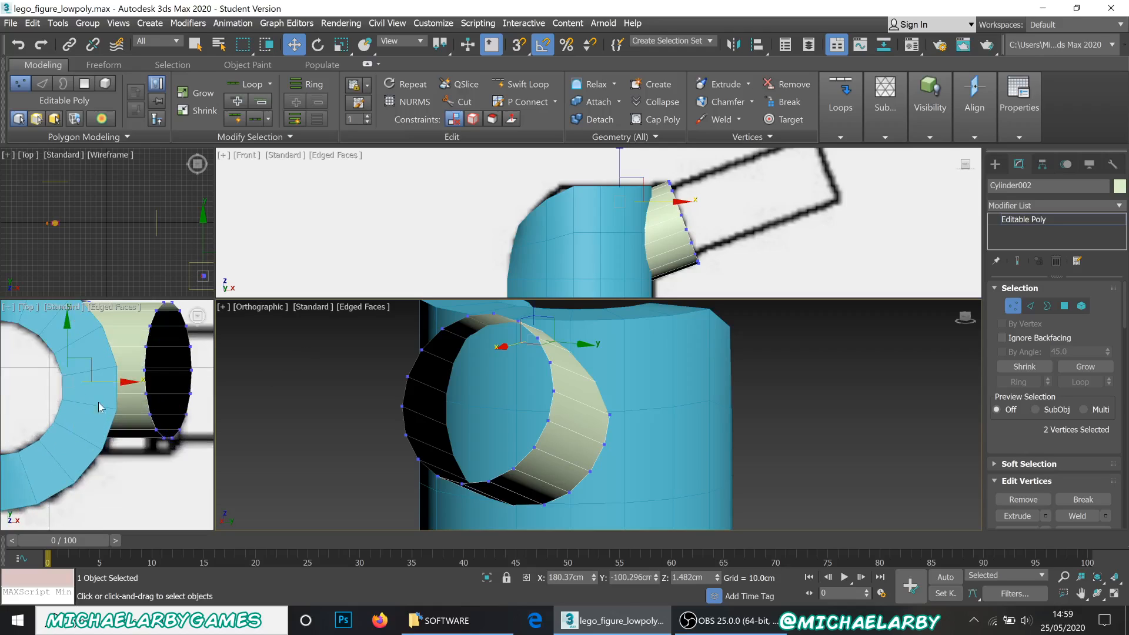
{"action": "scroll", "coordinate": [123, 418], "scroll_direction": "down", "scroll_amount": 1}
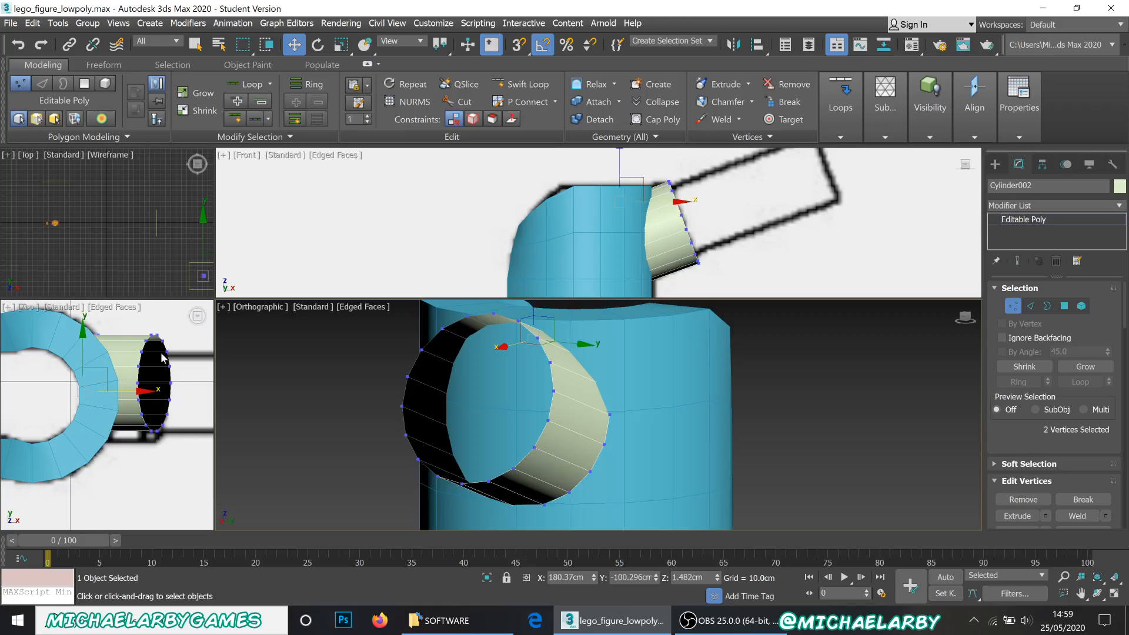
{"action": "right_click", "coordinate": [138, 378]}
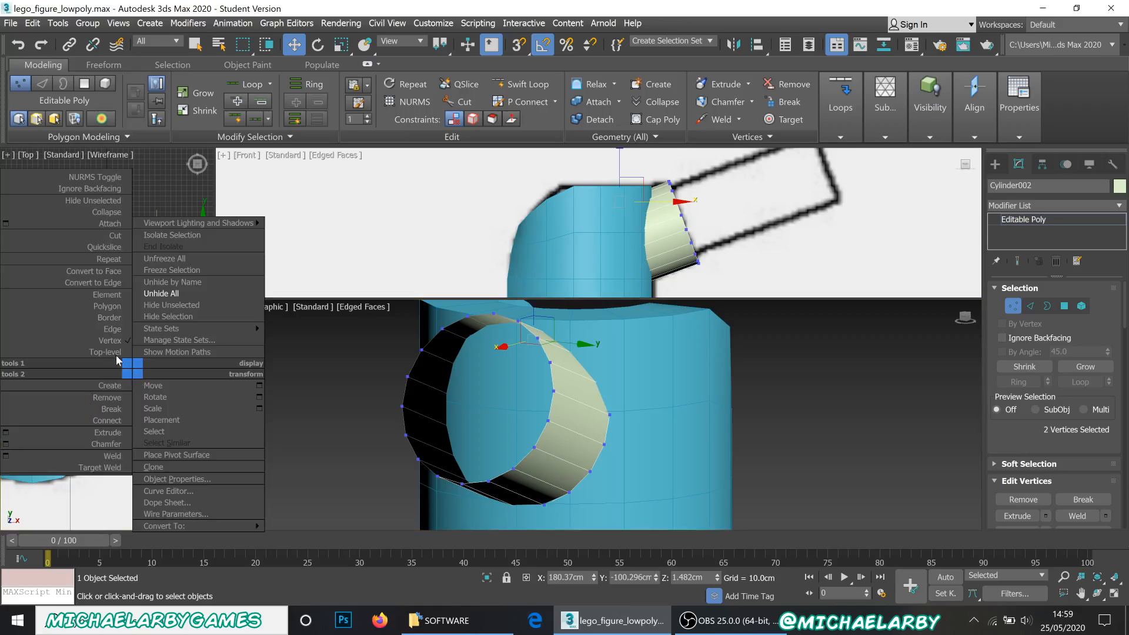
{"action": "left_click", "coordinate": [100, 356]}
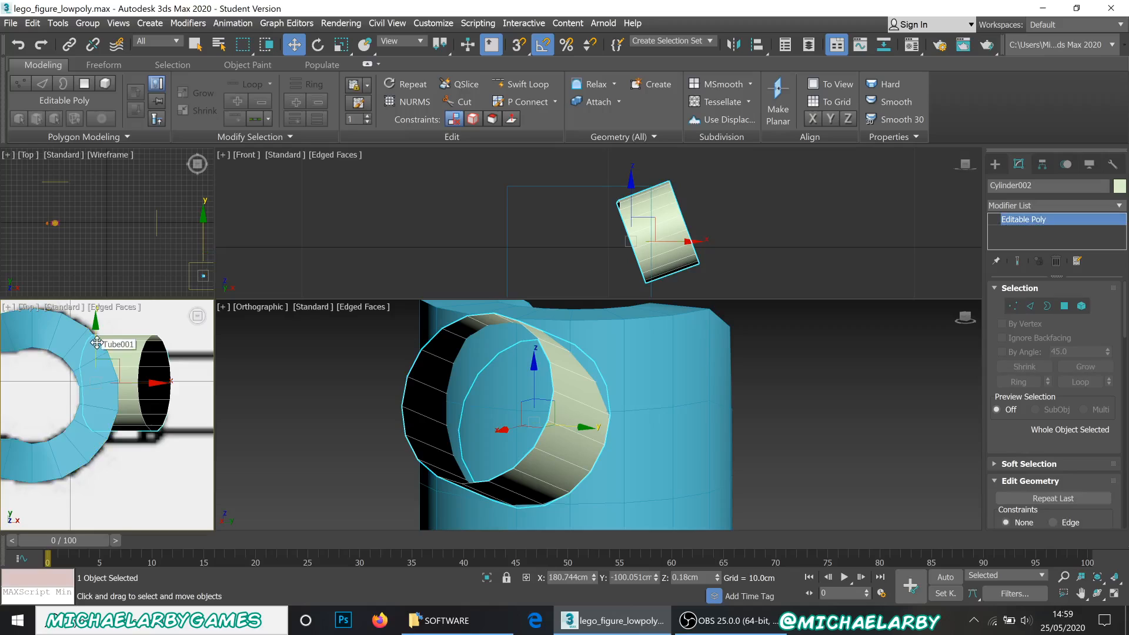
{"action": "left_click_drag", "start_coordinate": [97, 342], "coordinate": [89, 355]}
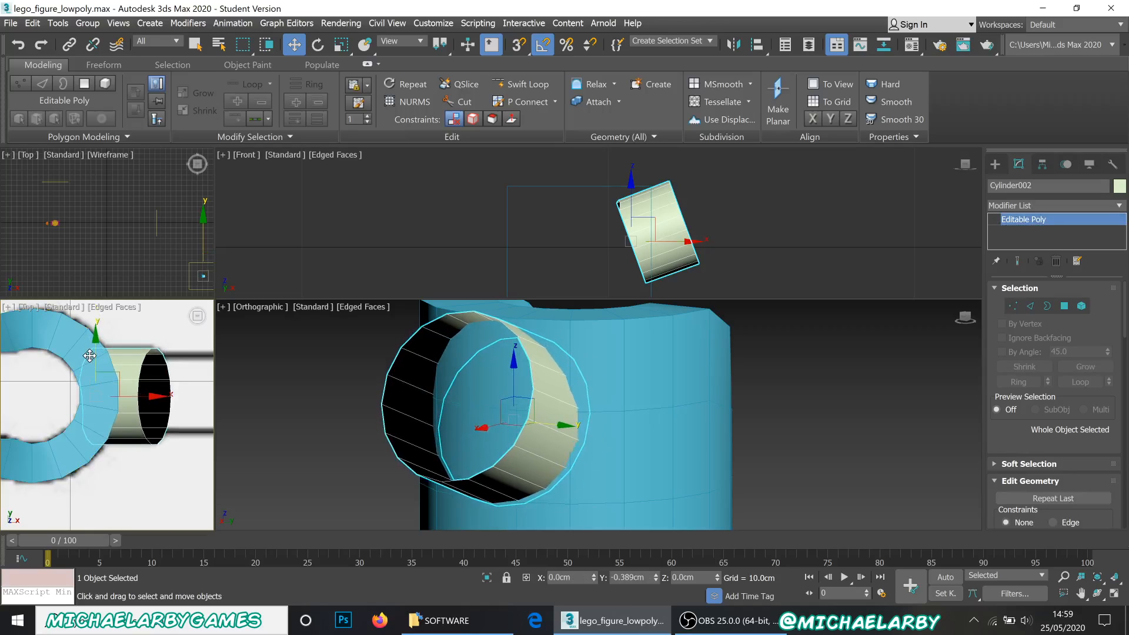
- Attach the wrist collar cylinder to the claw tube so both form one editable poly
{"action": "middle_click_drag", "start_coordinate": [469, 383], "coordinate": [535, 437], "text": "alt"}
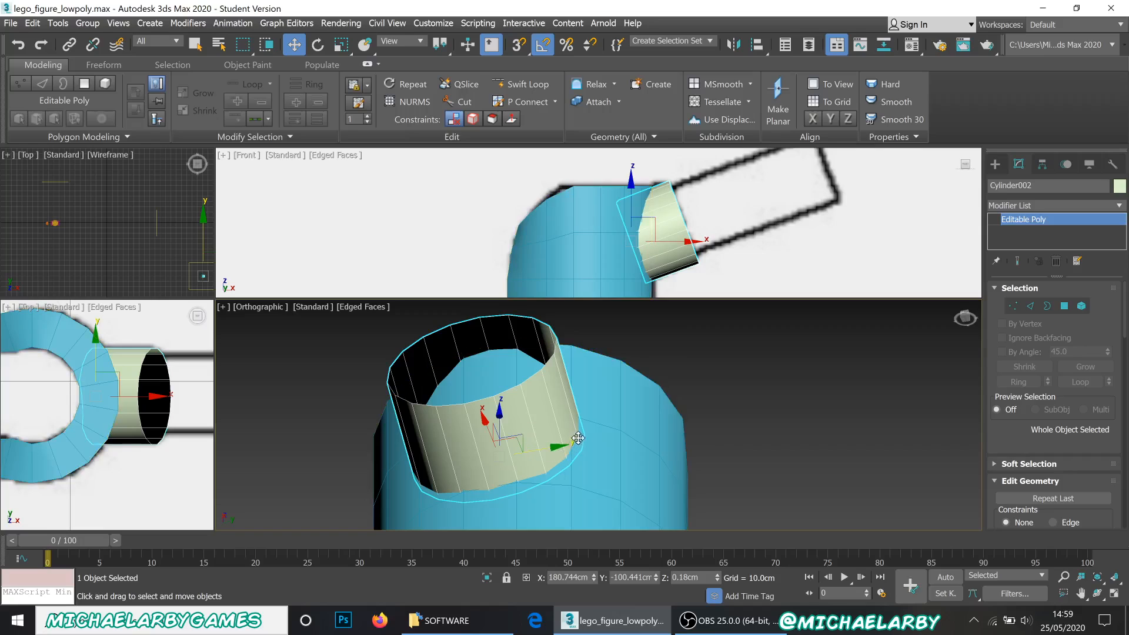
{"action": "middle_click_drag", "start_coordinate": [429, 461], "coordinate": [541, 472], "text": "alt"}
{"action": "scroll", "coordinate": [527, 442], "scroll_direction": "down", "scroll_amount": 5}
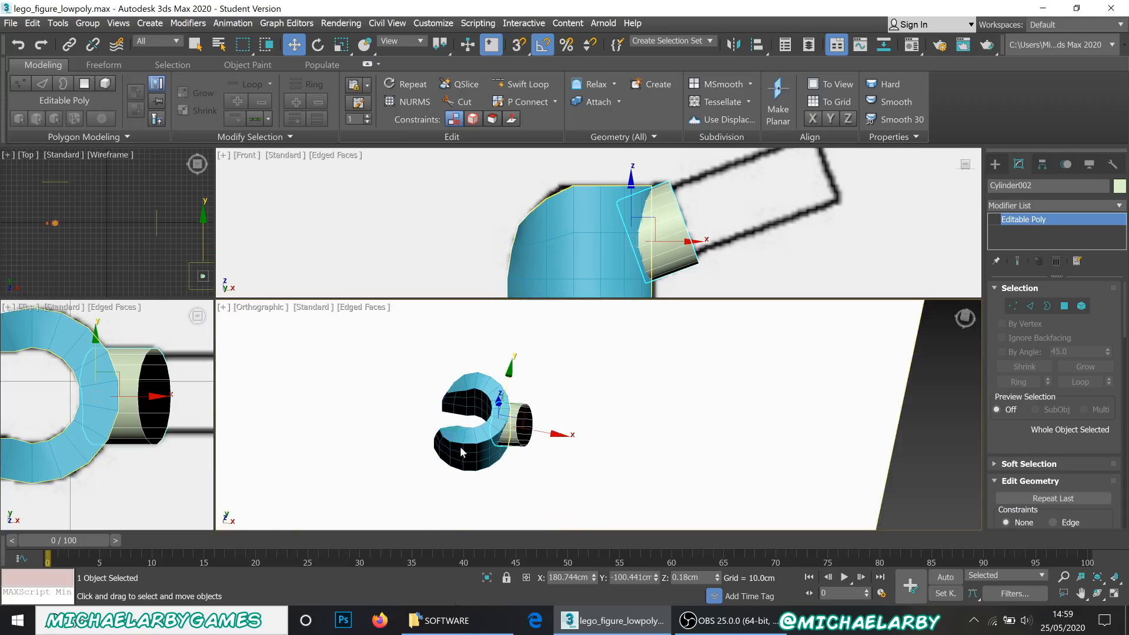
{"action": "right_click", "coordinate": [461, 452]}
{"action": "left_click", "coordinate": [435, 432]}
{"action": "left_click", "coordinate": [468, 452]}
{"action": "scroll", "coordinate": [469, 455], "scroll_direction": "up", "scroll_amount": 5}
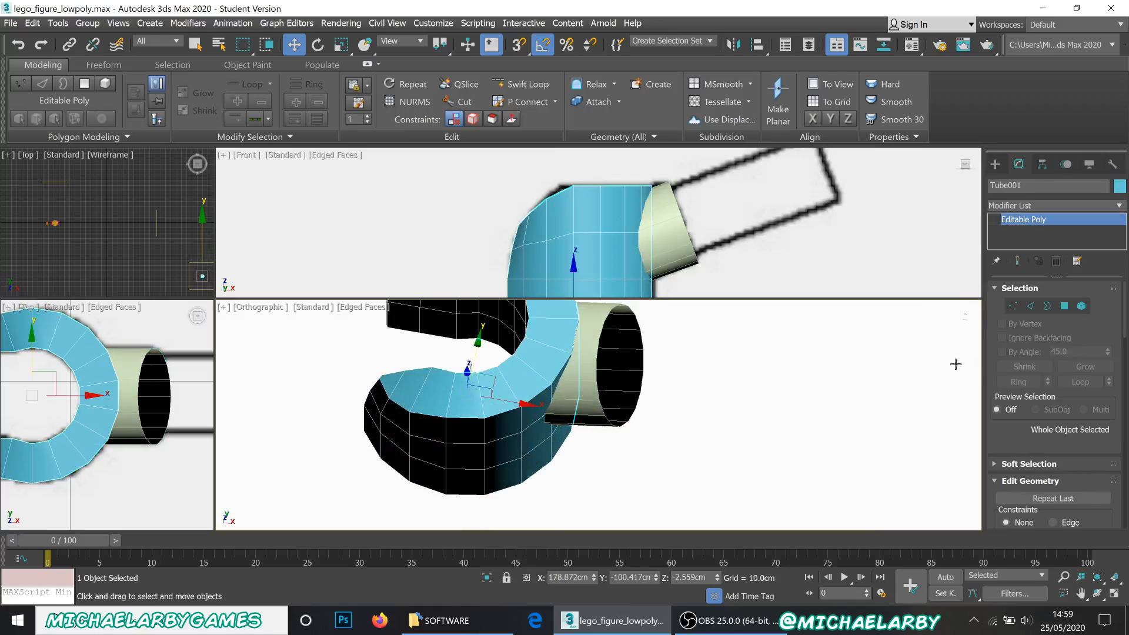
{"action": "scroll", "coordinate": [1021, 390], "scroll_direction": "down", "scroll_amount": 2}
{"action": "scroll", "coordinate": [1021, 390], "scroll_direction": "down", "scroll_amount": 6}
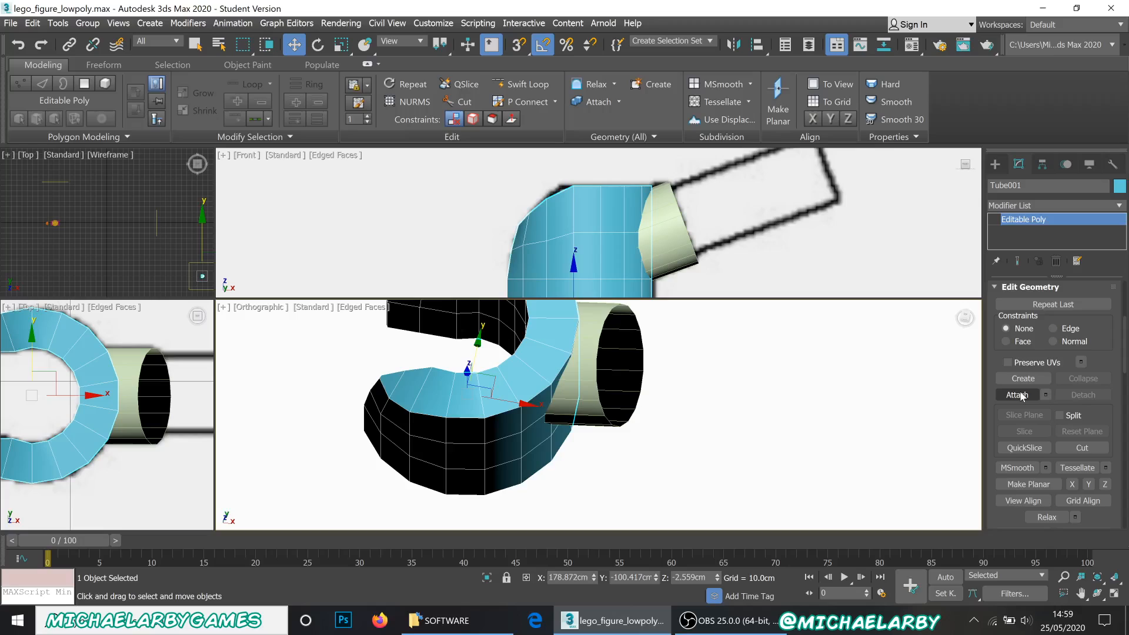
{"action": "left_click", "coordinate": [1021, 395]}
{"action": "left_click", "coordinate": [580, 420]}
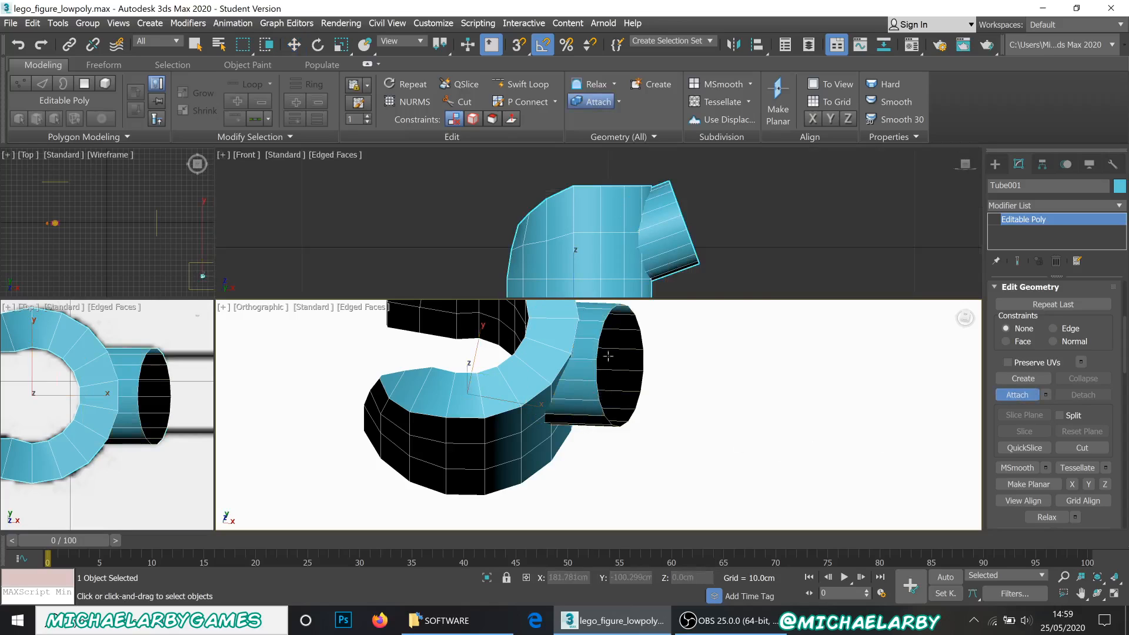
{"action": "scroll", "coordinate": [561, 435], "scroll_direction": "down", "scroll_amount": 2}
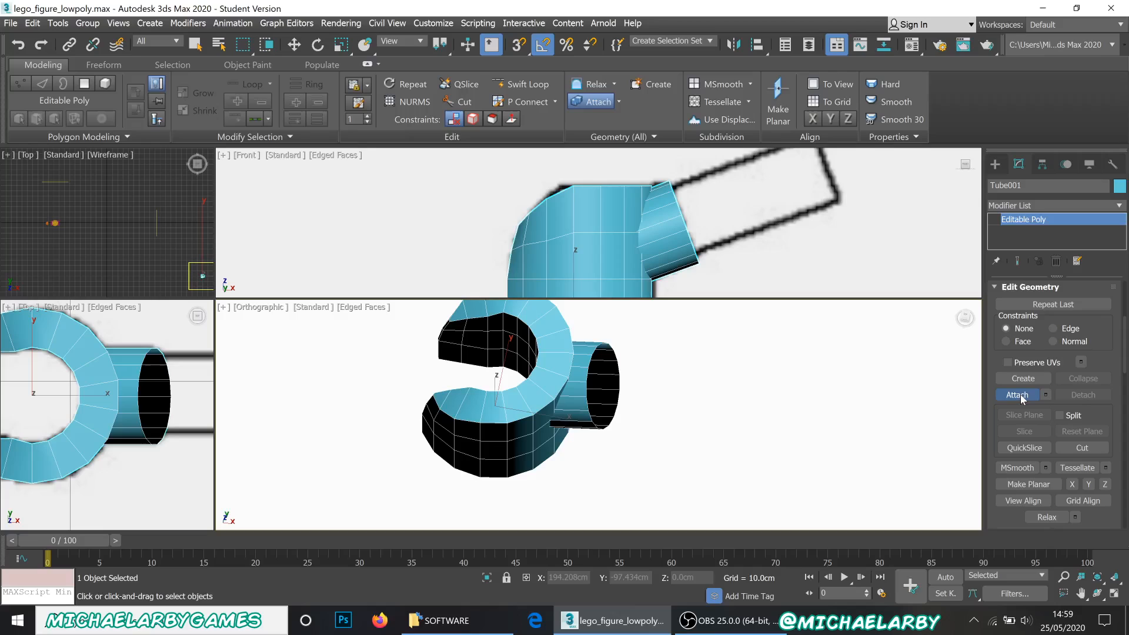
{"action": "left_click", "coordinate": [1021, 395]}
- Rename the combined claw and wrist collar object as hand_l
{"action": "scroll", "coordinate": [618, 406], "scroll_direction": "down", "scroll_amount": 6}
{"action": "scroll", "coordinate": [579, 426], "scroll_direction": "up", "scroll_amount": 3}
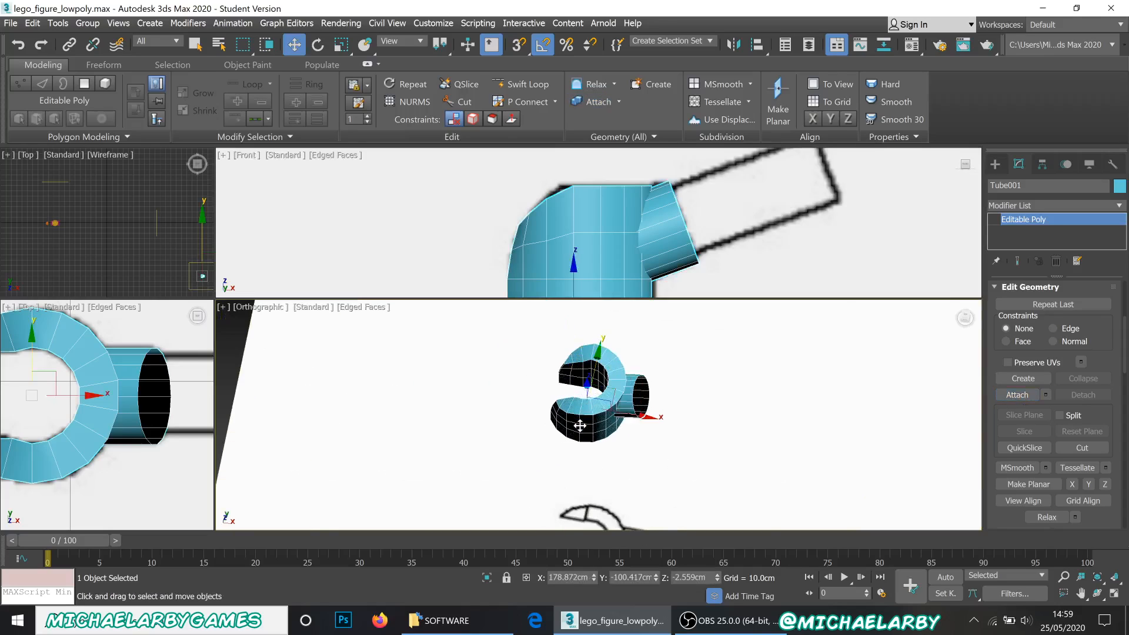
{"action": "middle_click_drag", "start_coordinate": [580, 426], "coordinate": [679, 390], "text": "alt"}
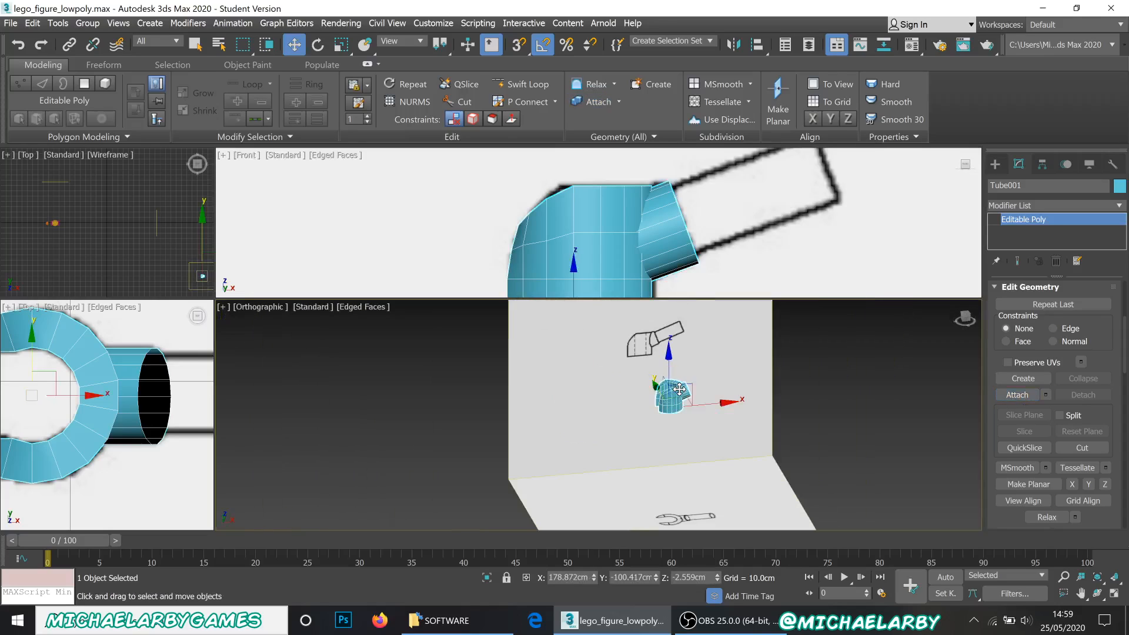
{"action": "scroll", "coordinate": [682, 390], "scroll_direction": "down", "scroll_amount": 4}
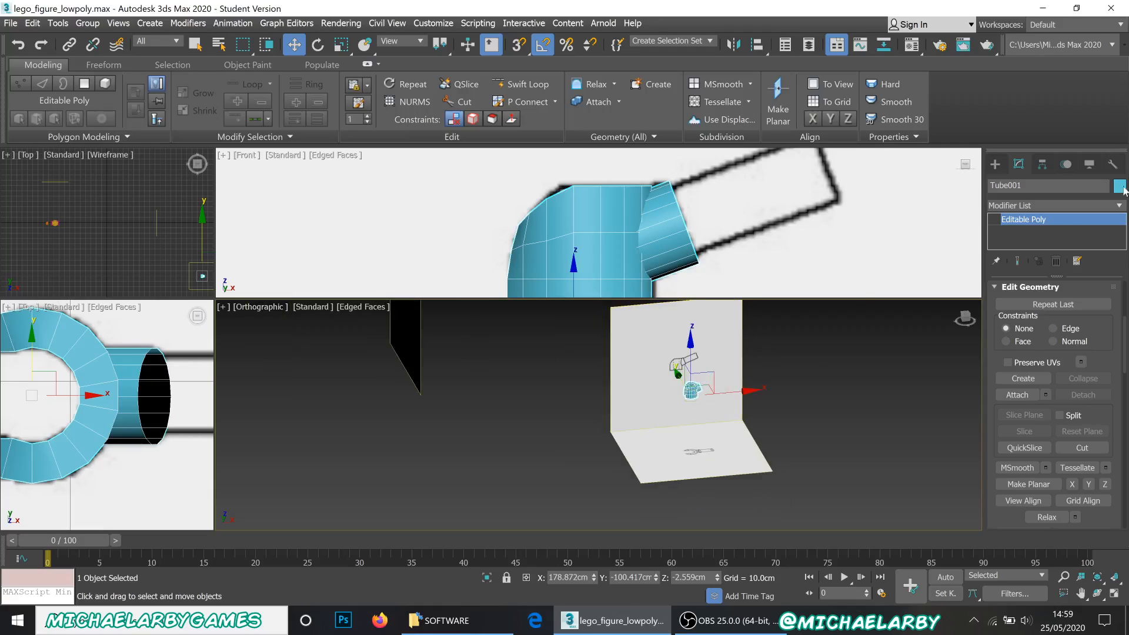
{"action": "type", "text": "hand_l"}
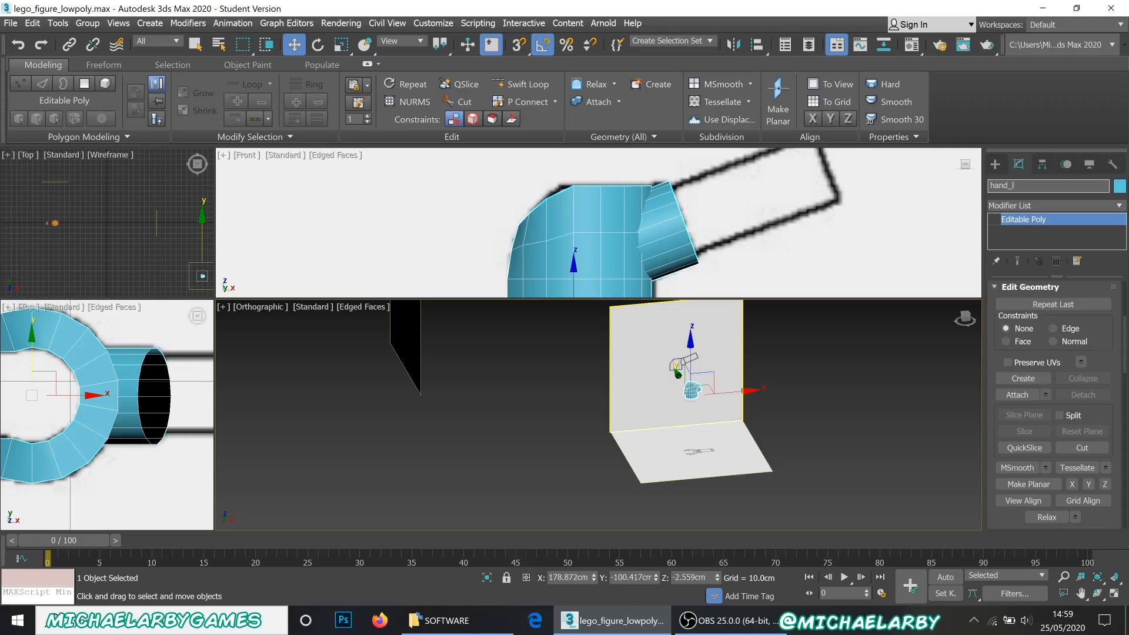
{"action": "key", "text": "Return"}
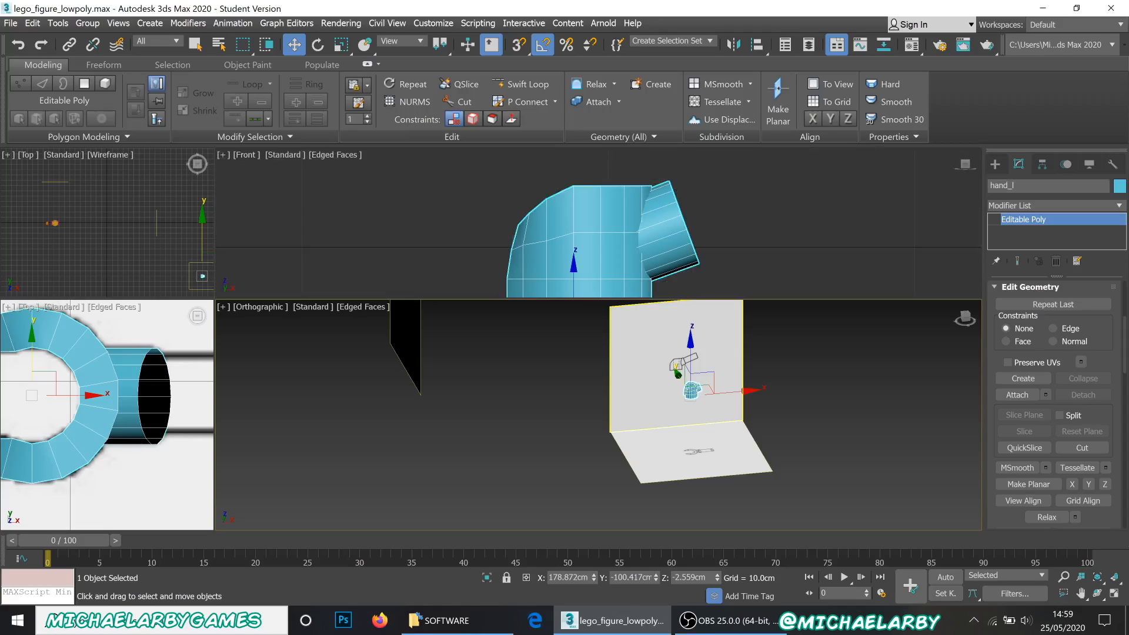
- Move the hand over to the figure's arm, at about X -120.79 cm and Y -0.98 cm
{"action": "scroll", "coordinate": [621, 431], "scroll_direction": "down", "scroll_amount": 3}
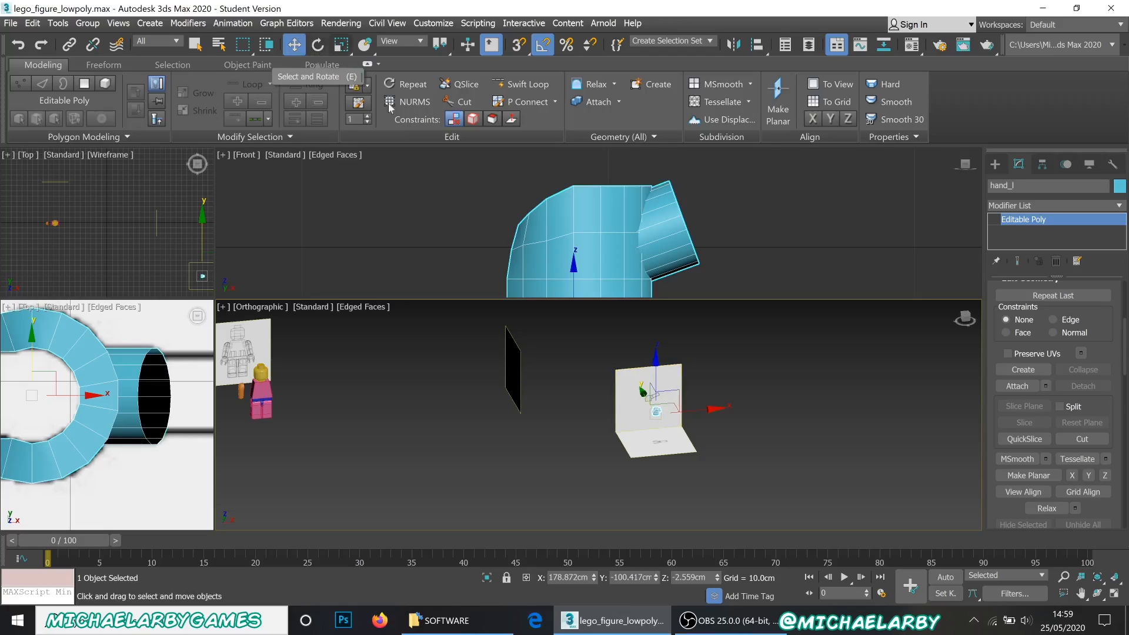
{"action": "left_click_drag", "start_coordinate": [645, 408], "coordinate": [259, 403]}
{"action": "middle_click_drag", "start_coordinate": [284, 441], "coordinate": [541, 442], "text": "alt"}
{"action": "scroll", "coordinate": [449, 368], "scroll_direction": "up", "scroll_amount": 4}
{"action": "scroll", "coordinate": [454, 390], "scroll_direction": "up", "scroll_amount": 2}
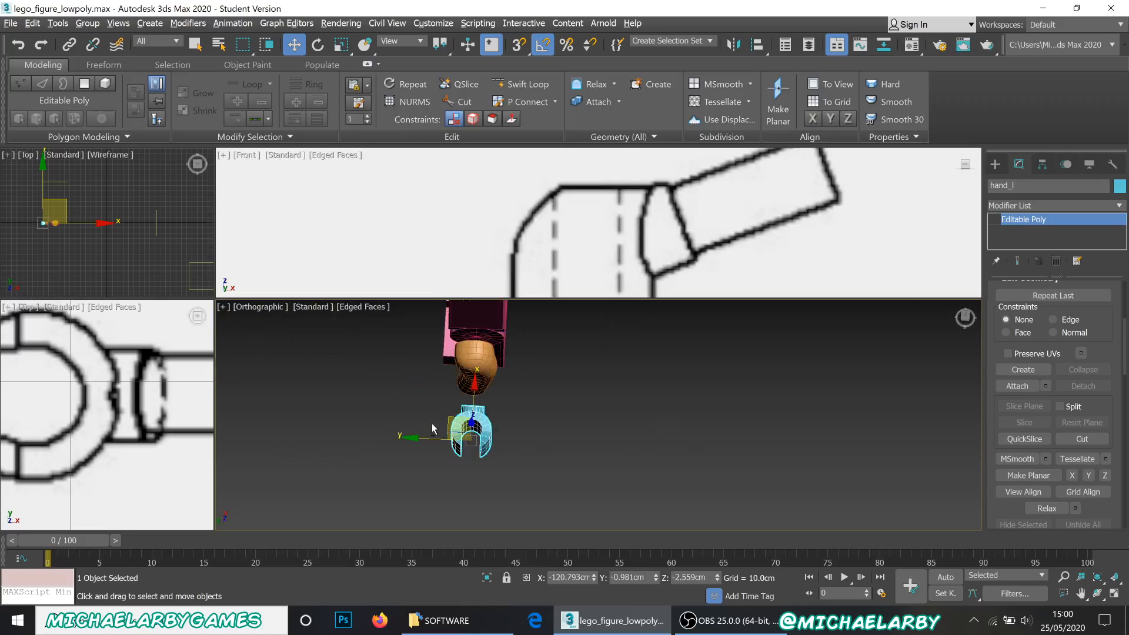
- Try to rotate the hand beside the arm and undo each rotation
{"action": "middle_click_drag", "start_coordinate": [434, 429], "coordinate": [482, 374], "text": "alt"}
{"action": "middle_click_drag", "start_coordinate": [482, 374], "coordinate": [589, 339]}
{"action": "scroll", "coordinate": [574, 388], "scroll_direction": "up", "scroll_amount": 3}
{"action": "middle_click_drag", "start_coordinate": [567, 379], "coordinate": [587, 400], "text": "alt"}
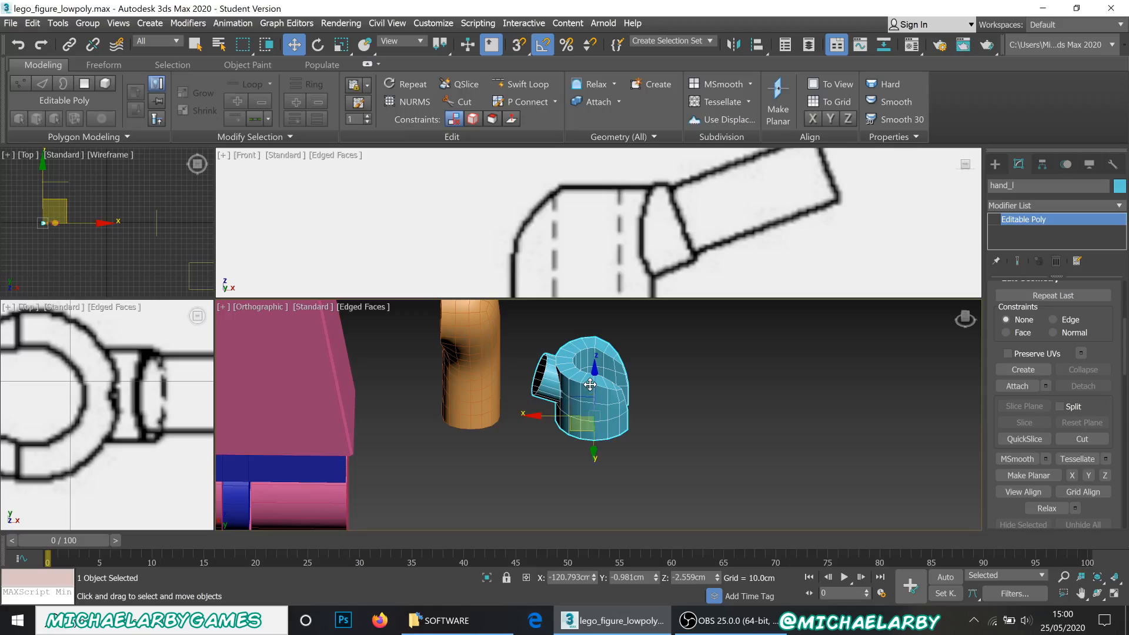
{"action": "key", "text": "e"}
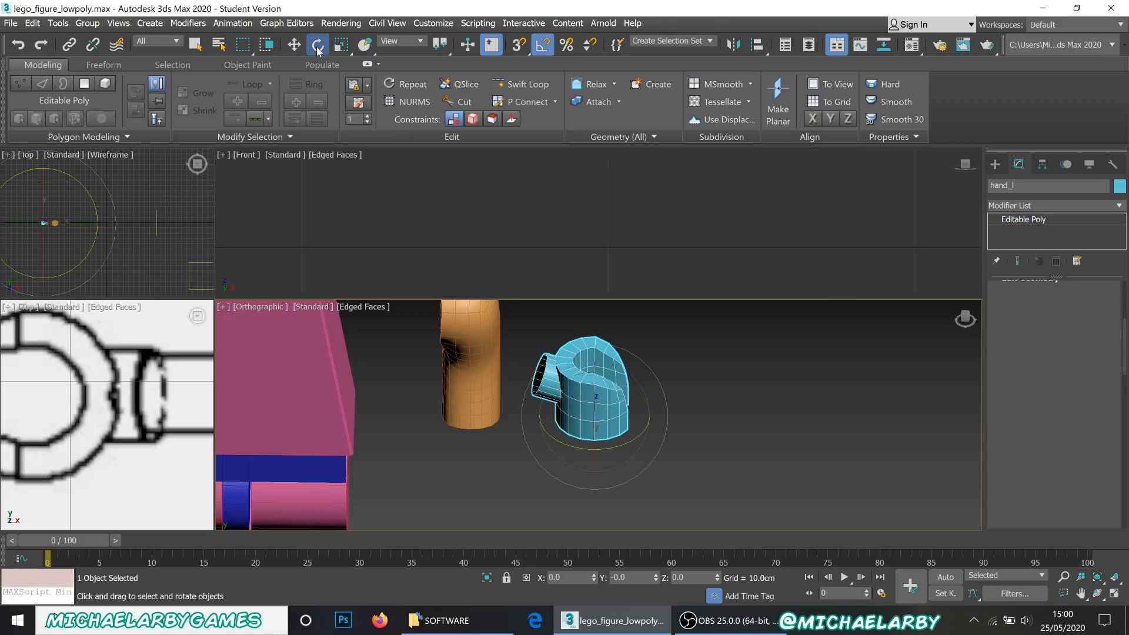
{"action": "left_click_drag", "start_coordinate": [581, 448], "coordinate": [545, 449]}
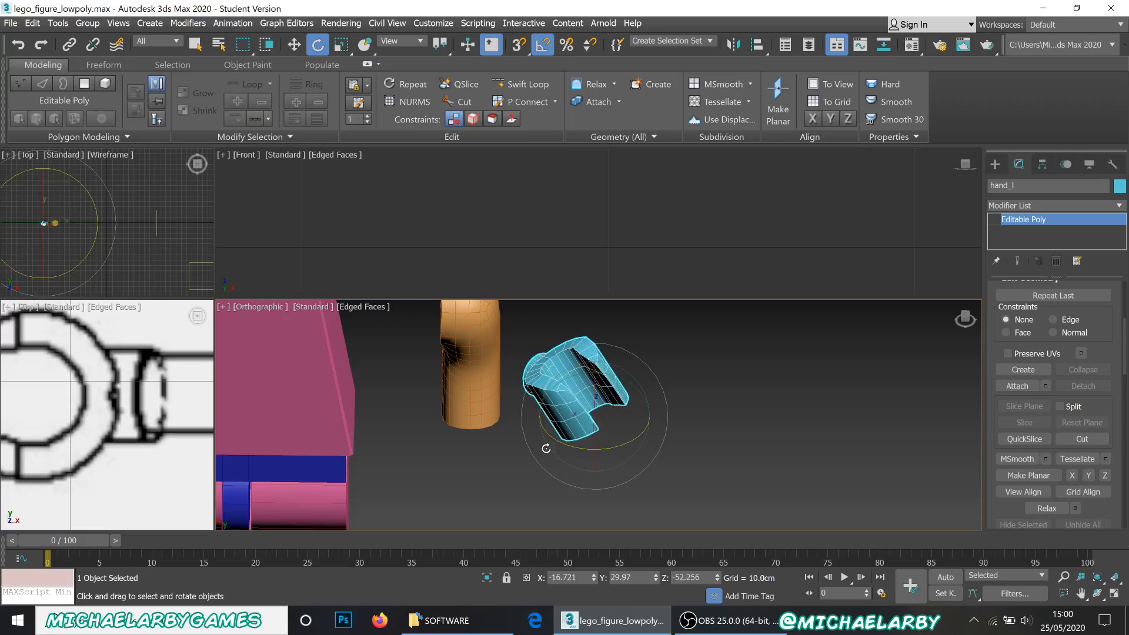
{"action": "key", "text": "ctrl+z"}
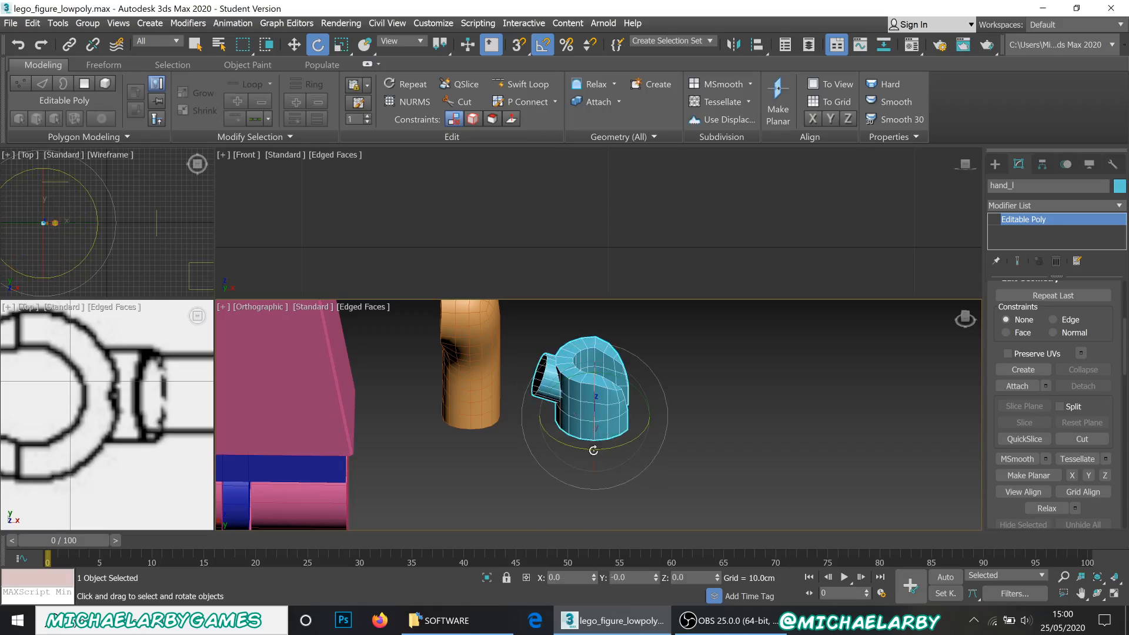
{"action": "middle_click_drag", "start_coordinate": [595, 469], "coordinate": [568, 472], "text": "alt"}
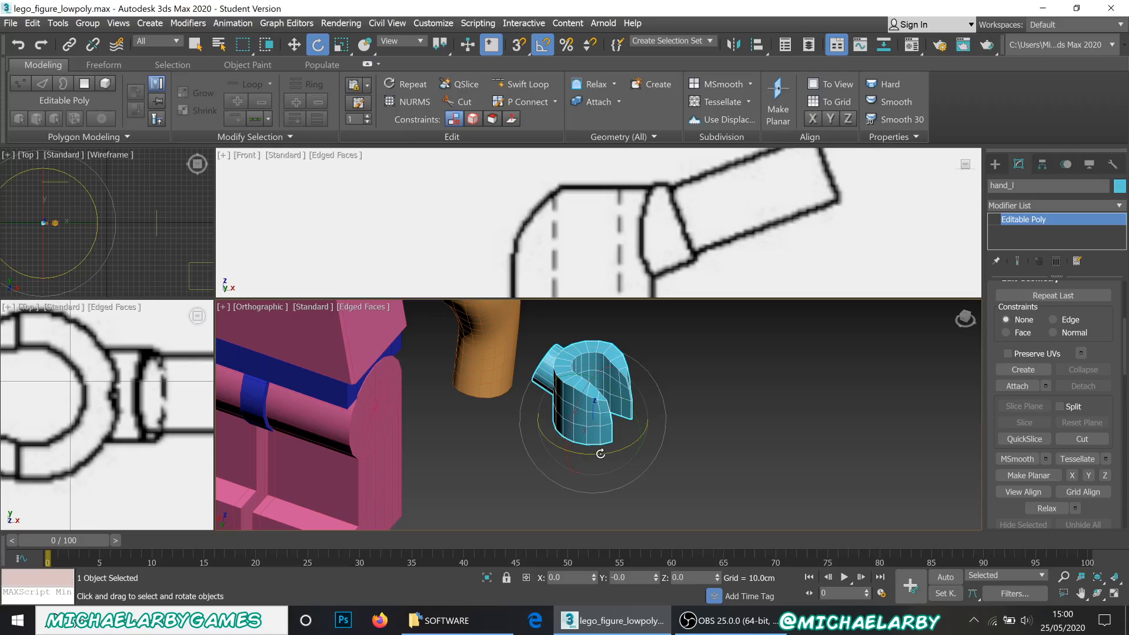
{"action": "mouse_move", "coordinate": [600, 453]}
{"action": "left_mouse_down"}
{"action": "mouse_move", "coordinate": [582, 461]}
{"action": "mouse_move", "coordinate": [606, 454]}
{"action": "mouse_move", "coordinate": [592, 461]}
{"action": "left_mouse_up"}
{"action": "key", "text": "ctrl+z"}
- Rotate the hand 180° about the Y axis
{"action": "mouse_move", "coordinate": [592, 461]}
{"action": "middle_mouse_down", "text": "alt"}
{"action": "mouse_move", "coordinate": [557, 464]}
{"action": "mouse_move", "coordinate": [579, 447]}
{"action": "middle_mouse_up", "text": "alt"}
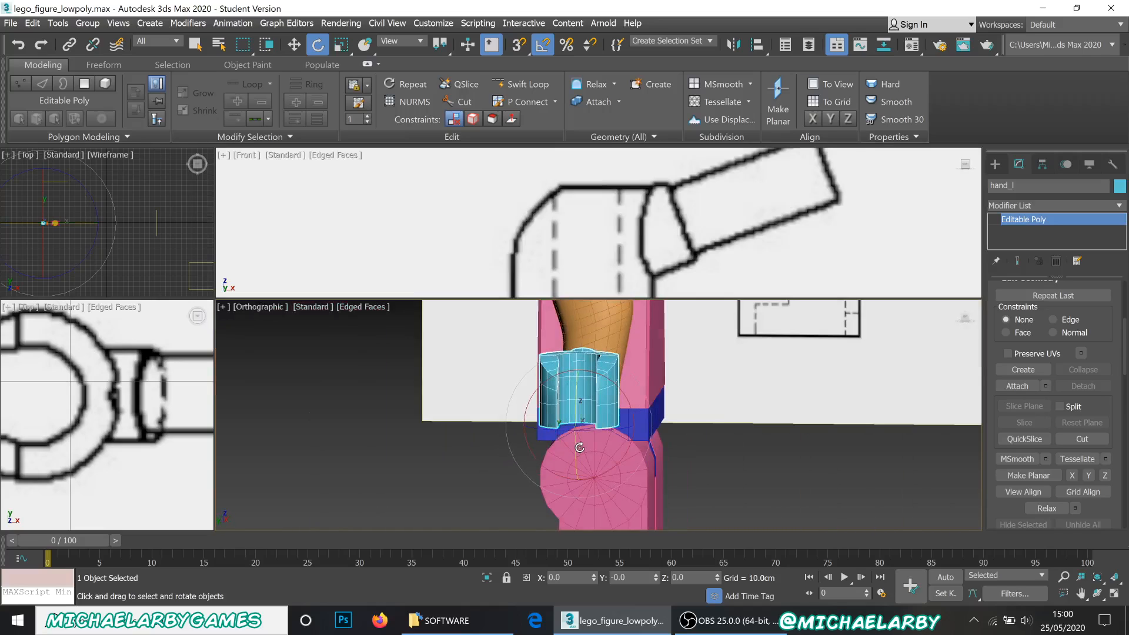
{"action": "left_click_drag", "start_coordinate": [579, 448], "coordinate": [621, 491]}
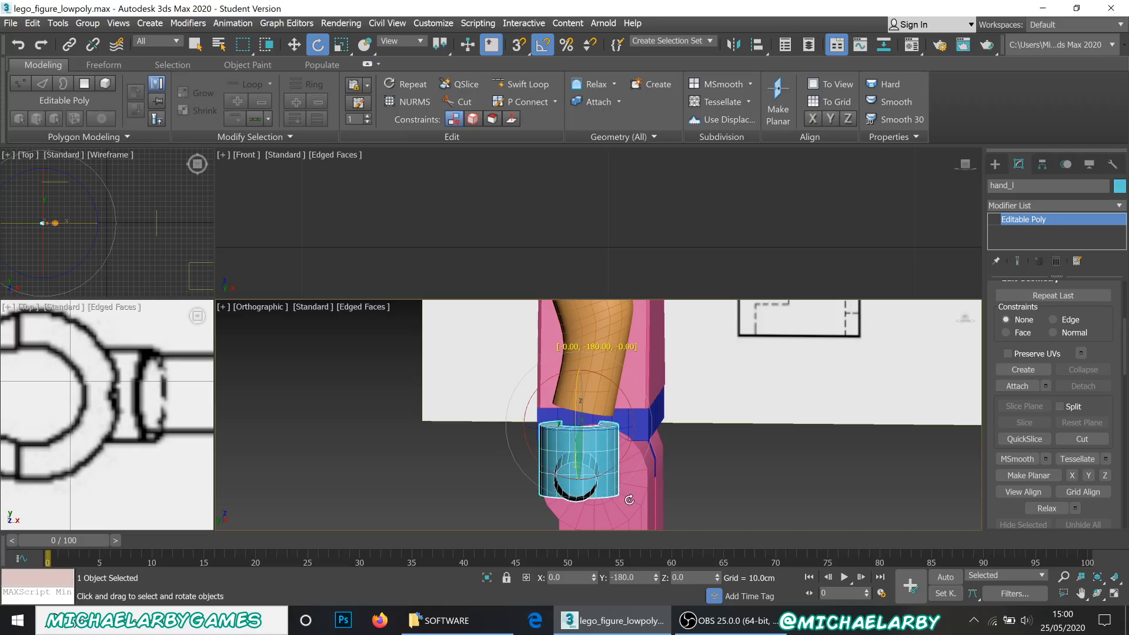
{"action": "left_click_drag", "start_coordinate": [629, 500], "coordinate": [629, 499]}
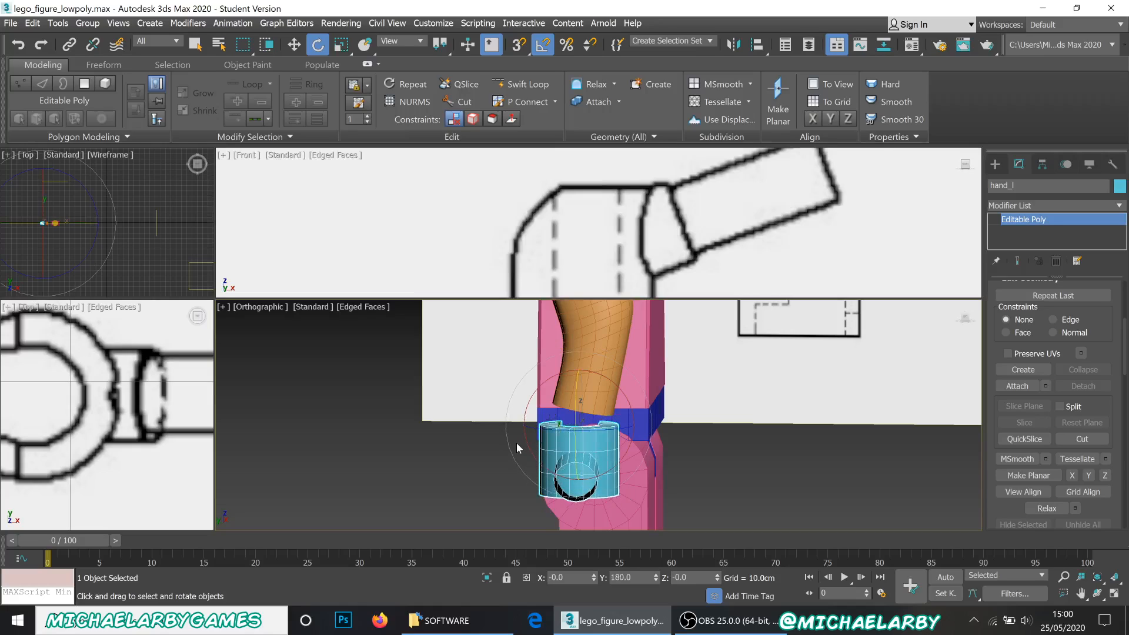
{"action": "middle_click_drag", "start_coordinate": [516, 448], "coordinate": [553, 466], "text": "alt"}
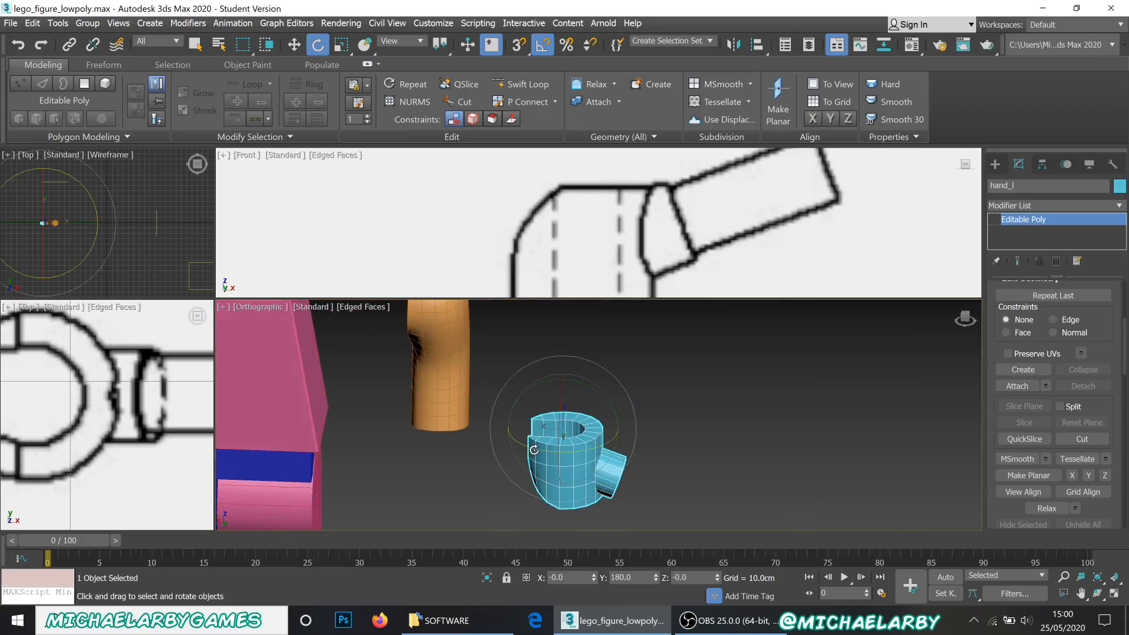
- Rotate the hand to X 180°, Y -85°, Z -90° so its wrist collar points up towards the arm
{"action": "left_click_drag", "start_coordinate": [535, 449], "coordinate": [560, 465]}
{"action": "middle_click_drag", "start_coordinate": [615, 452], "coordinate": [535, 406], "text": "alt"}
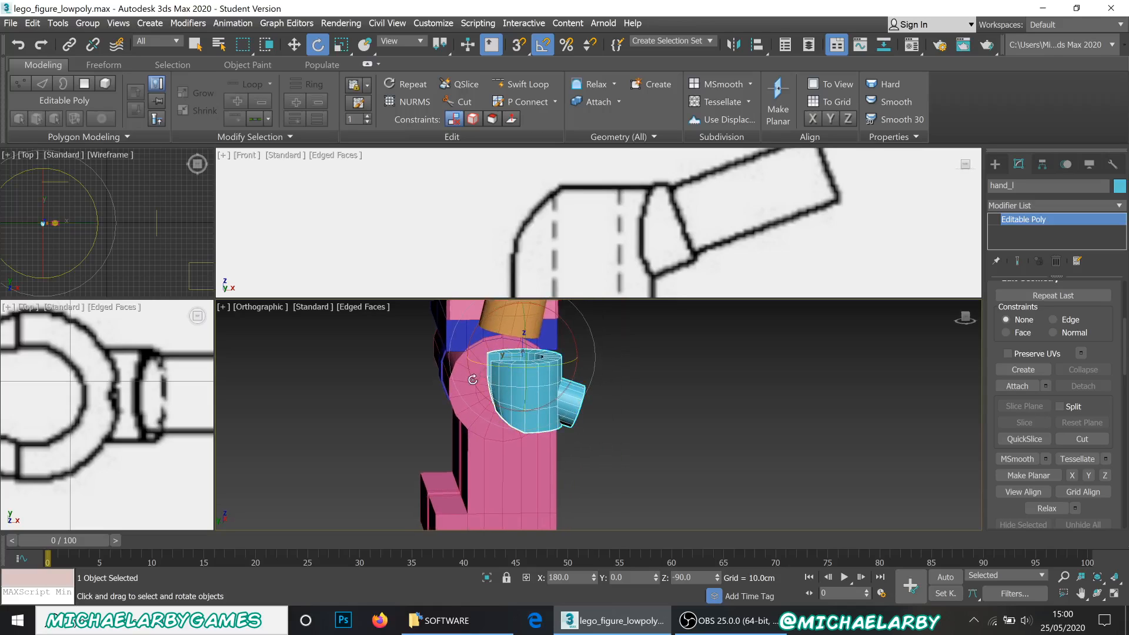
{"action": "scroll", "coordinate": [526, 387], "scroll_direction": "down", "scroll_amount": 3}
{"action": "scroll", "coordinate": [526, 387], "scroll_direction": "up", "scroll_amount": 4}
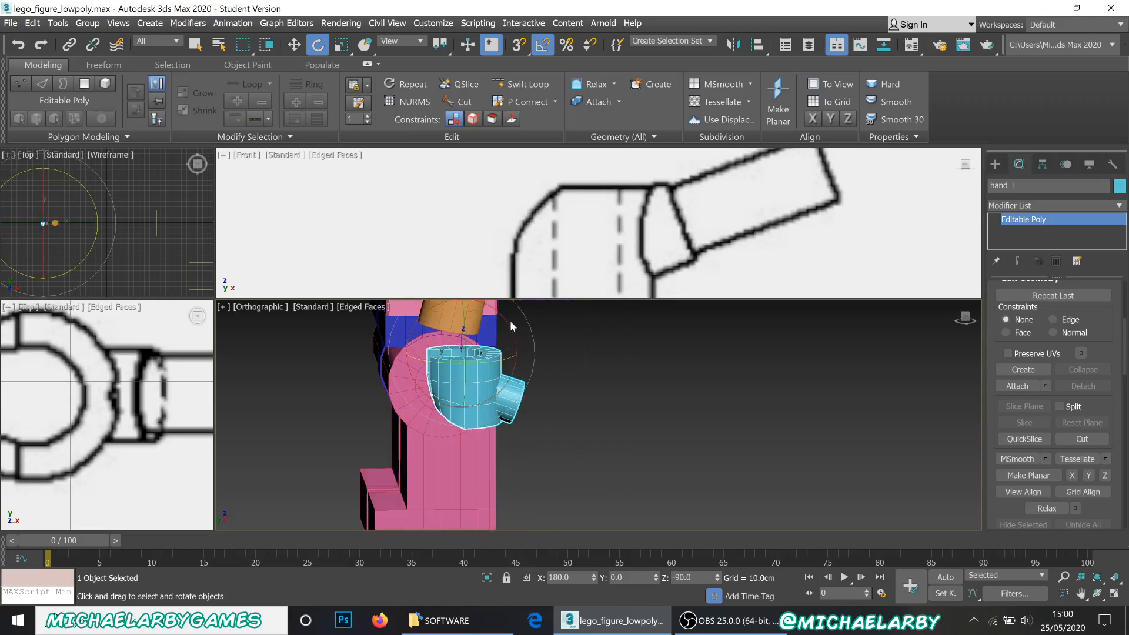
{"action": "left_click_drag", "start_coordinate": [511, 326], "coordinate": [487, 320]}
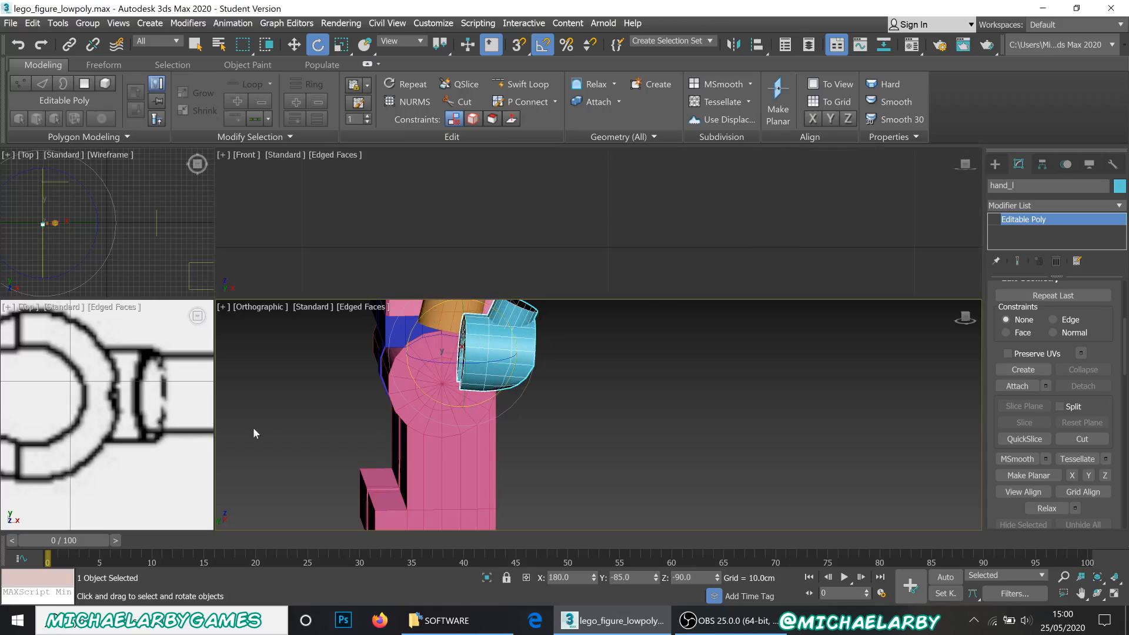
- Move the hand down and forward below the arm's sleeve opening, to about Y 2.73 cm and Z -5.45 cm
{"action": "scroll", "coordinate": [421, 404], "scroll_direction": "down", "scroll_amount": 4}
{"action": "middle_click_drag", "start_coordinate": [422, 406], "coordinate": [476, 406]}
{"action": "scroll", "coordinate": [469, 387], "scroll_direction": "up", "scroll_amount": 6}
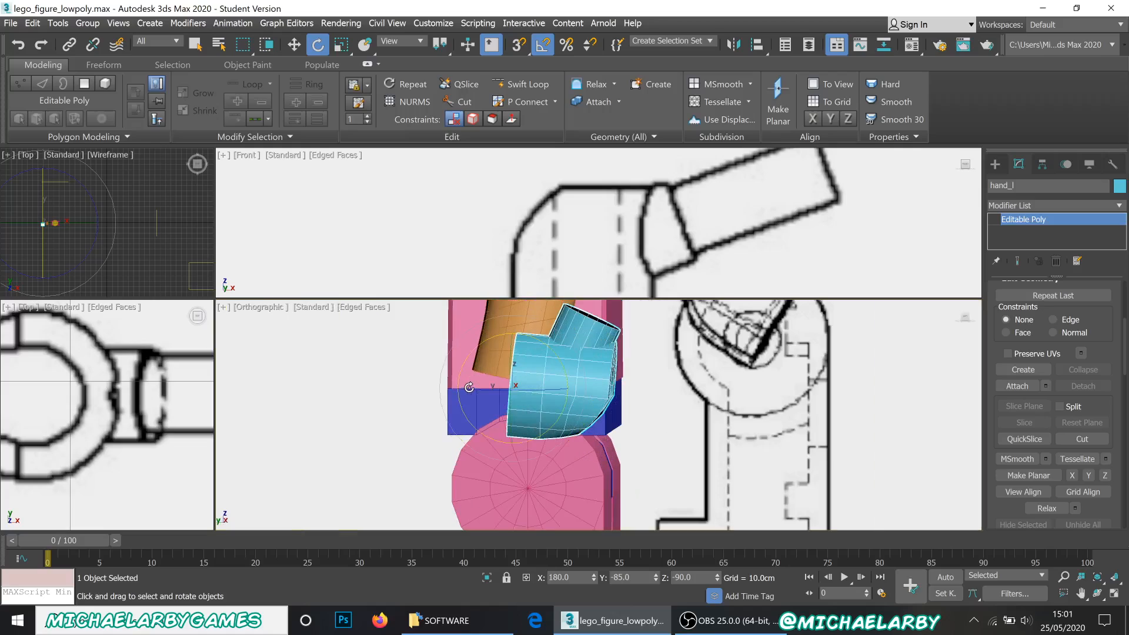
{"action": "left_click", "coordinate": [294, 45]}
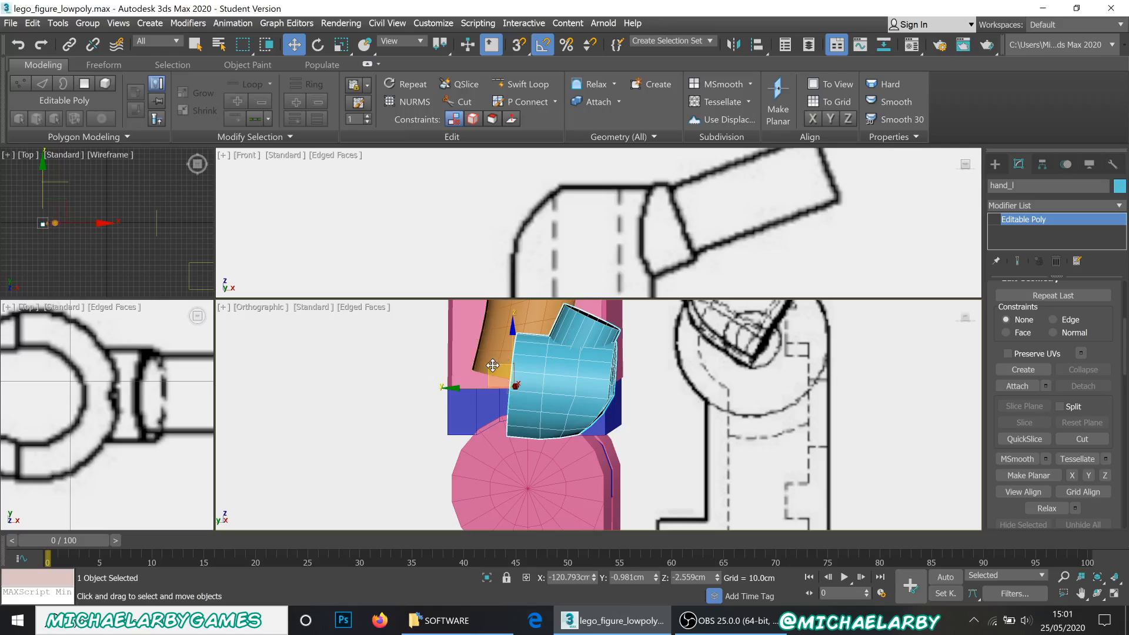
{"action": "left_click_drag", "start_coordinate": [502, 371], "coordinate": [444, 435]}
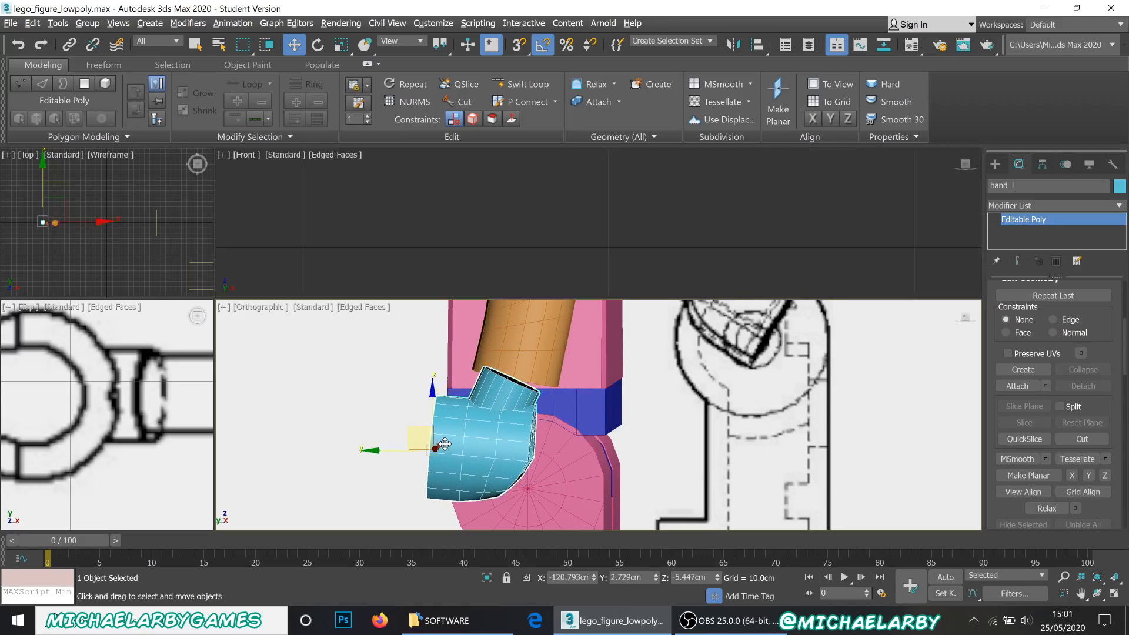
{"action": "scroll", "coordinate": [447, 436], "scroll_direction": "up", "scroll_amount": 3}
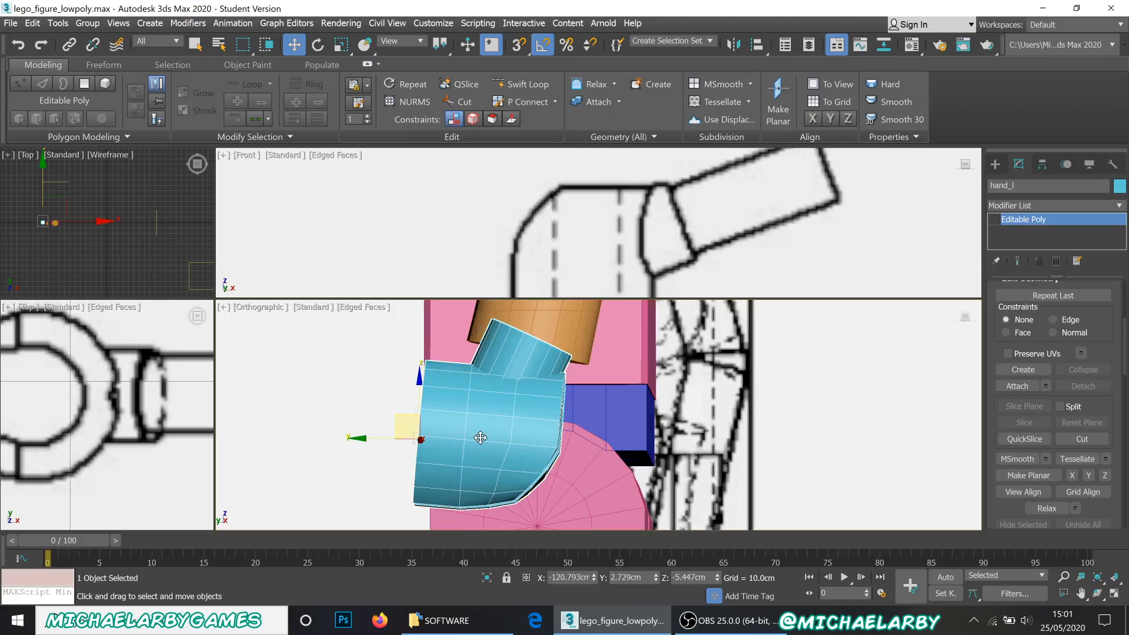
- Tilt the hand slightly in the side plane and shift it sideways under the arm, to about X -112.81 cm and Y 2.67 cm
{"action": "left_click", "coordinate": [318, 45]}
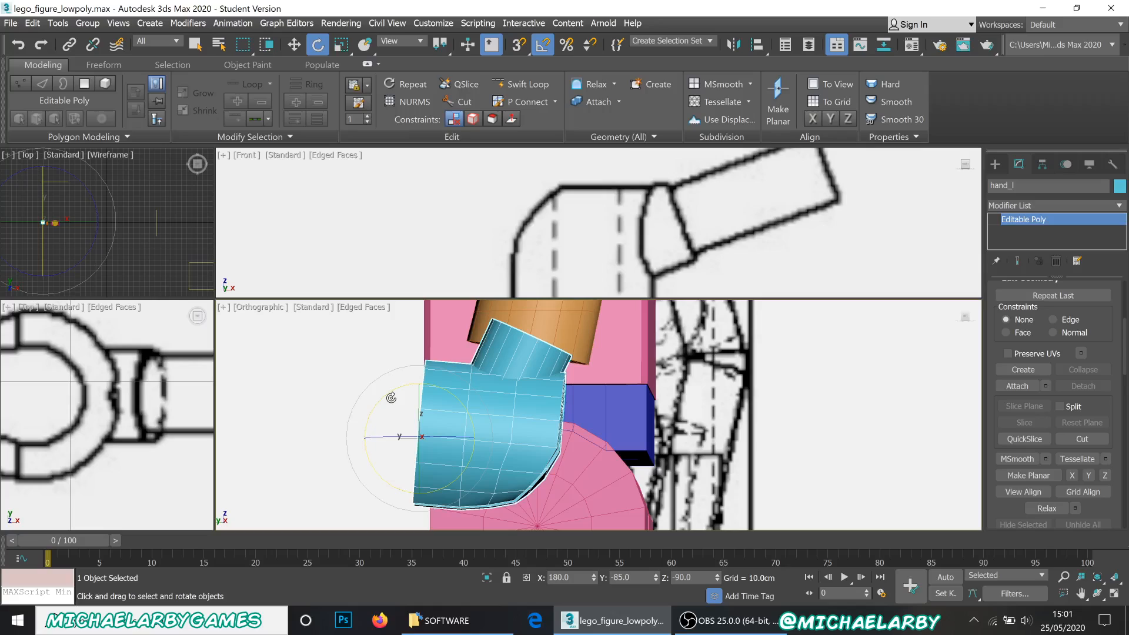
{"action": "left_click_drag", "start_coordinate": [391, 398], "coordinate": [385, 397]}
{"action": "left_click", "coordinate": [294, 46]}
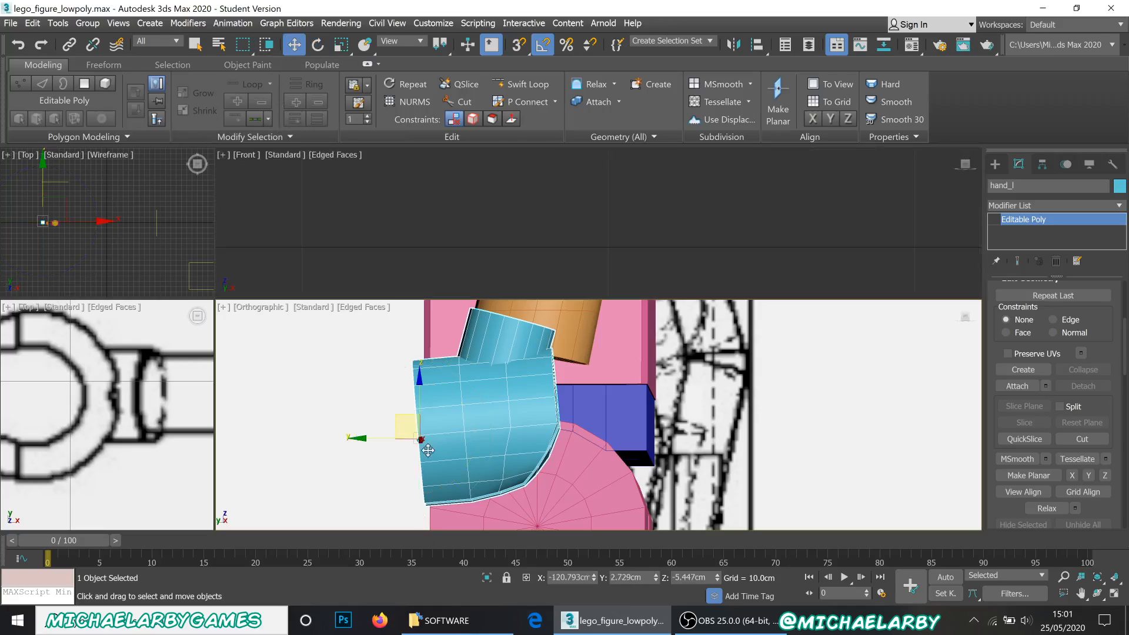
{"action": "scroll", "coordinate": [437, 401], "scroll_direction": "down", "scroll_amount": 2}
{"action": "middle_click_drag", "start_coordinate": [438, 401], "coordinate": [471, 434], "text": "alt"}
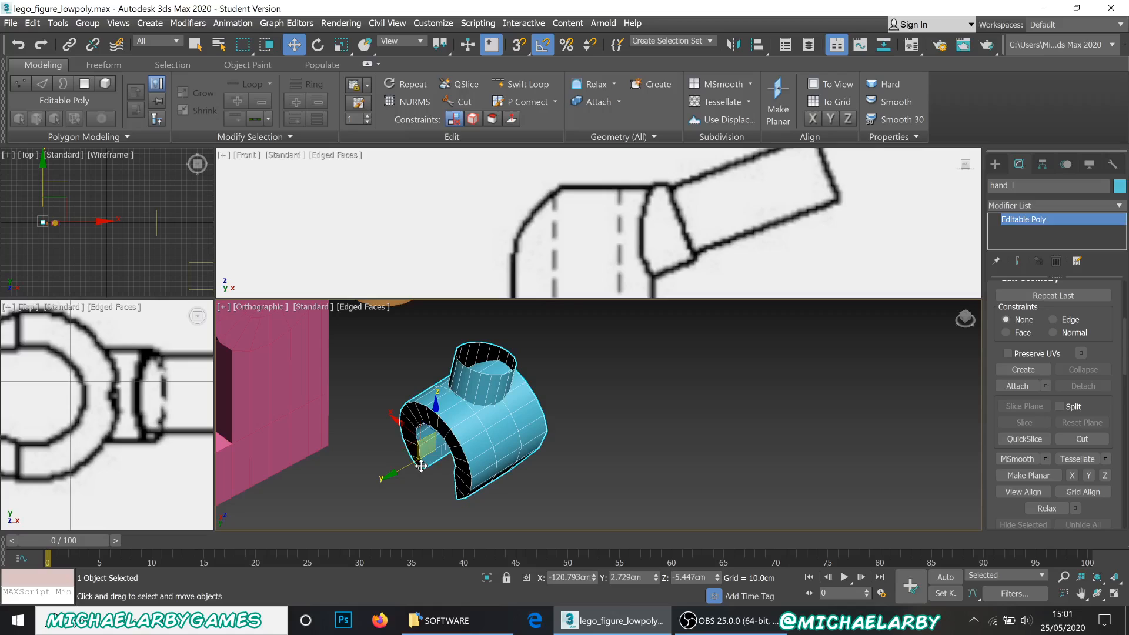
{"action": "left_click_drag", "start_coordinate": [395, 427], "coordinate": [363, 357]}
- Fit the wrist collar to the arm's open end by moving the hand to about Y 2.13 cm and Z -6.06 cm
{"action": "middle_click_drag", "start_coordinate": [445, 351], "coordinate": [563, 447], "text": "alt"}
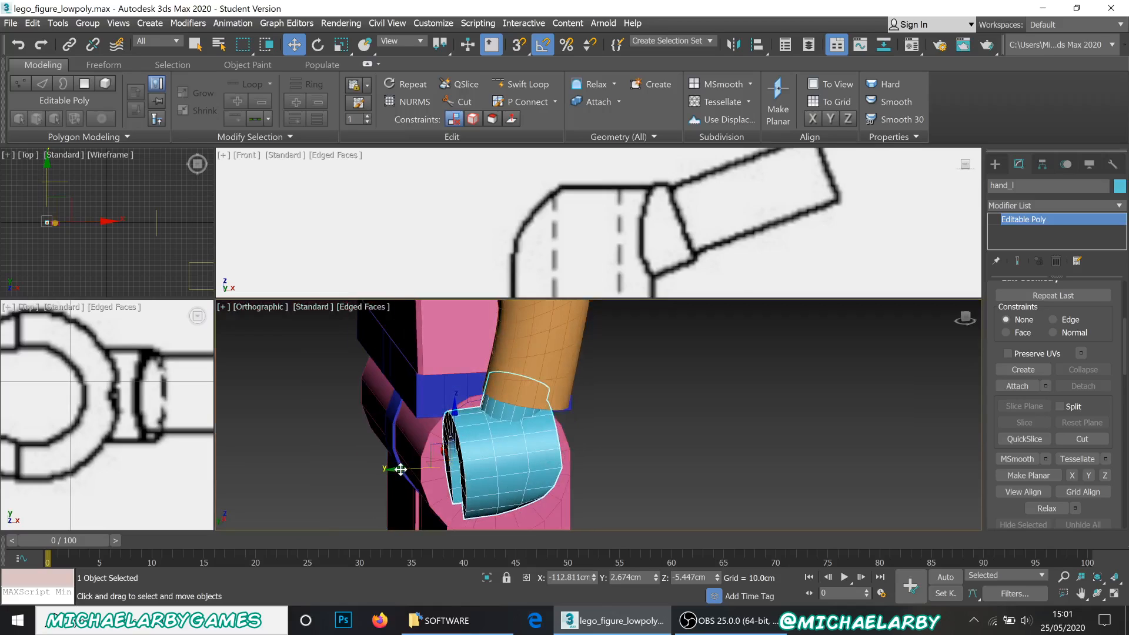
{"action": "left_click_drag", "start_coordinate": [398, 467], "coordinate": [410, 468]}
{"action": "middle_click_drag", "start_coordinate": [461, 470], "coordinate": [495, 382], "text": "alt"}
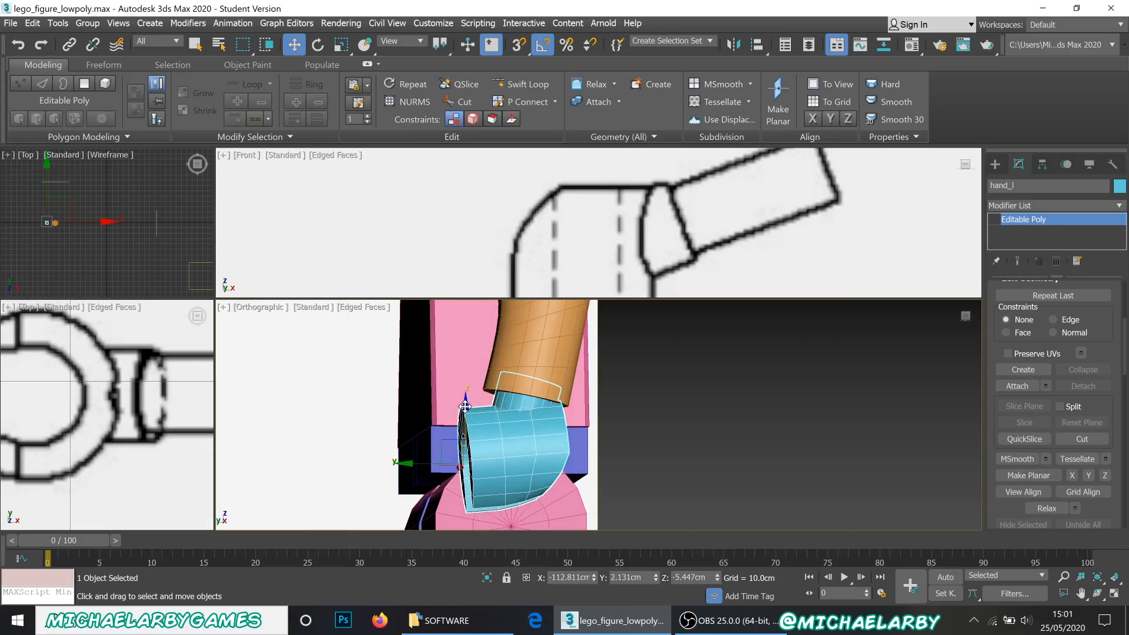
{"action": "left_click_drag", "start_coordinate": [466, 406], "coordinate": [455, 419]}
- Fine-tune the hand's position in the sleeve to about X -112.73 cm and Y 2.39 cm
{"action": "scroll", "coordinate": [541, 412], "scroll_direction": "up", "scroll_amount": 5}
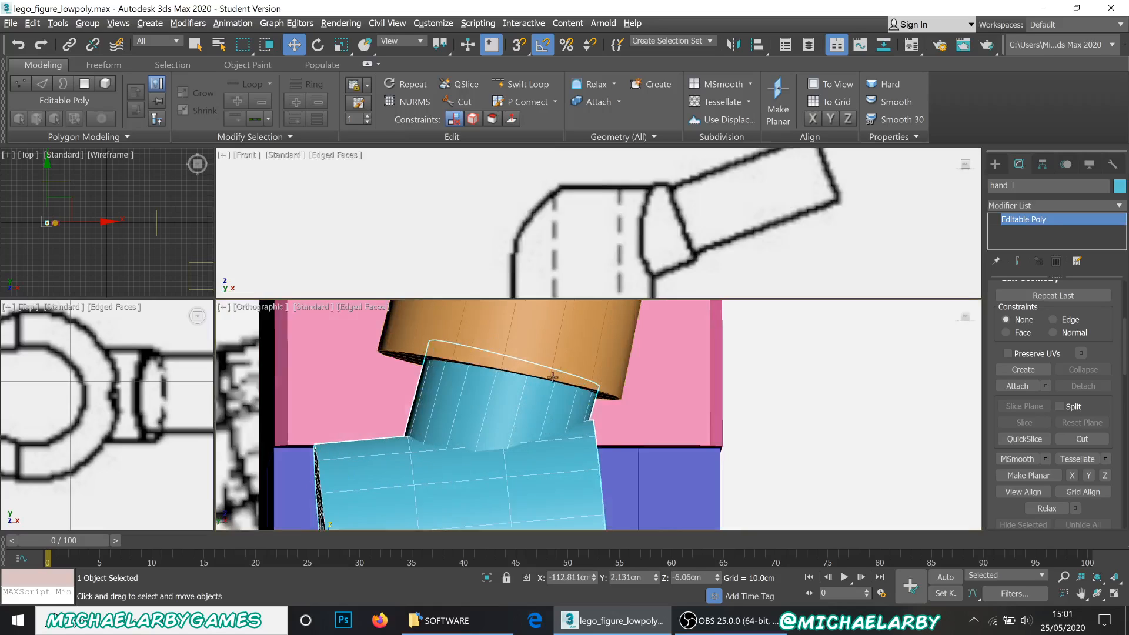
{"action": "middle_click_drag", "start_coordinate": [554, 376], "coordinate": [576, 405], "text": "alt"}
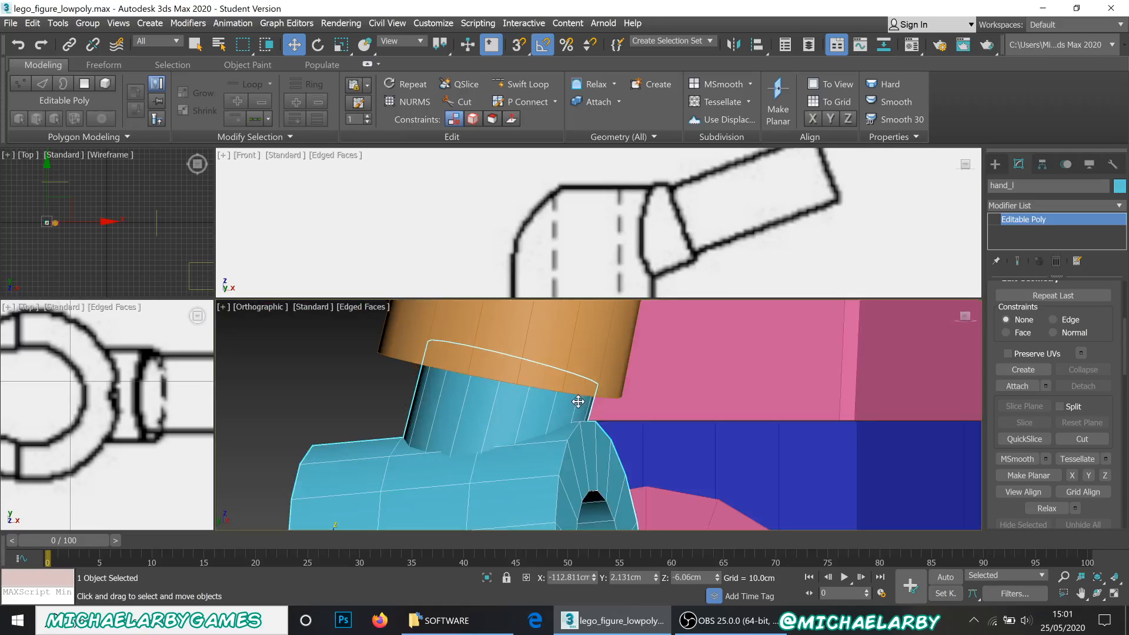
{"action": "mouse_move", "coordinate": [467, 403]}
{"action": "middle_mouse_down", "text": "alt"}
{"action": "mouse_move", "coordinate": [433, 370]}
{"action": "mouse_move", "coordinate": [480, 370]}
{"action": "mouse_move", "coordinate": [373, 368]}
{"action": "mouse_move", "coordinate": [379, 356]}
{"action": "mouse_move", "coordinate": [378, 469]}
{"action": "middle_mouse_up", "text": "alt"}
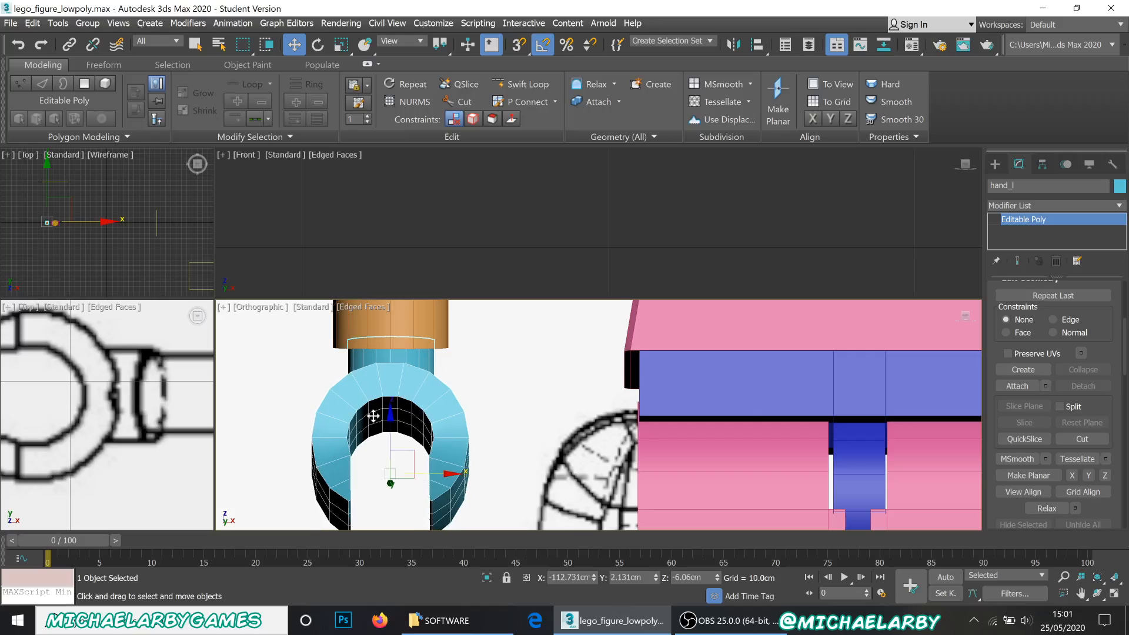
{"action": "middle_click_drag", "start_coordinate": [379, 415], "coordinate": [422, 442], "text": "alt"}
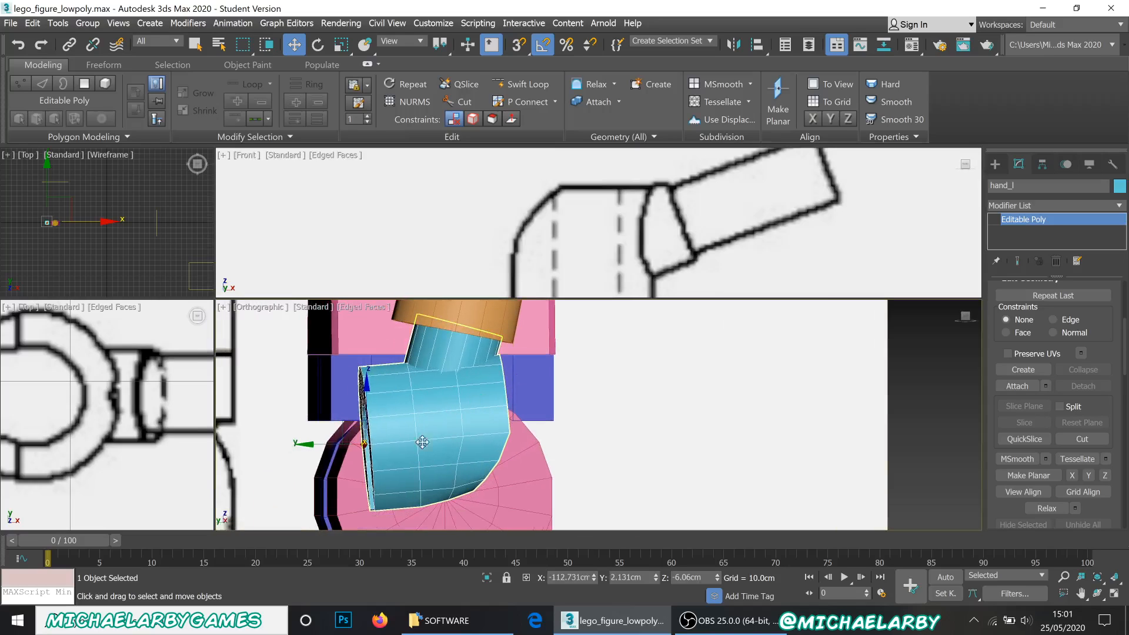
{"action": "mouse_move", "coordinate": [322, 458]}
{"action": "middle_mouse_down", "text": "alt"}
{"action": "mouse_move", "coordinate": [302, 448]}
{"action": "mouse_move", "coordinate": [315, 445]}
{"action": "middle_mouse_up", "text": "alt"}
- Examine the whole figure from several sides to check how the hand sits against the arm, legs and torso
{"action": "scroll", "coordinate": [400, 376], "scroll_direction": "down", "scroll_amount": 5}
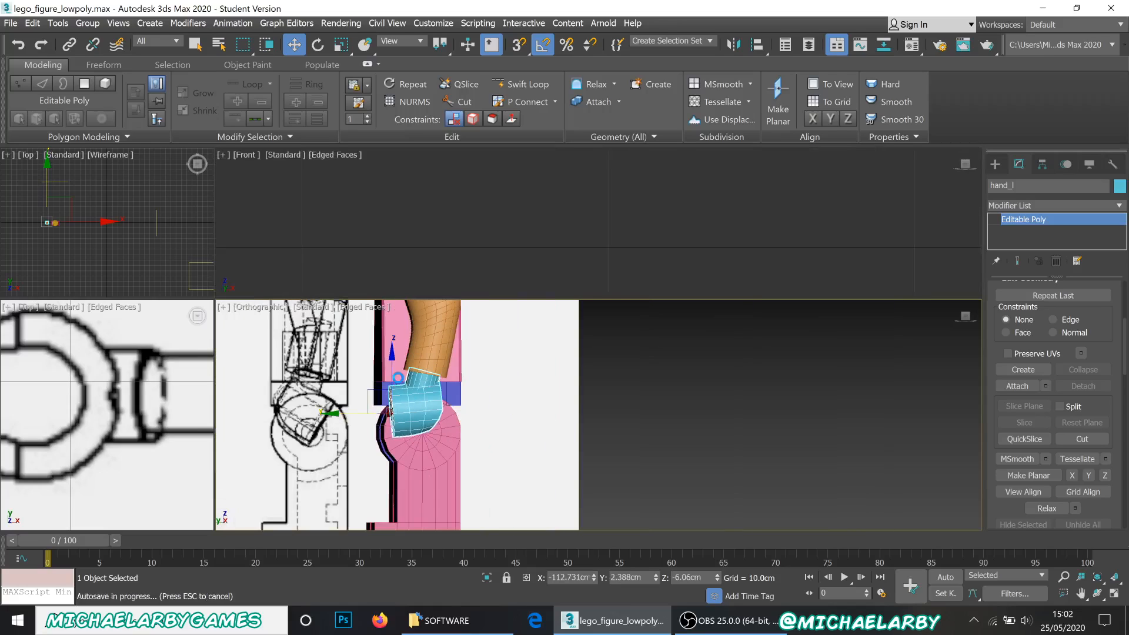
{"action": "middle_click_drag", "start_coordinate": [604, 413], "coordinate": [636, 412]}
{"action": "scroll", "coordinate": [547, 441], "scroll_direction": "down", "scroll_amount": 8}
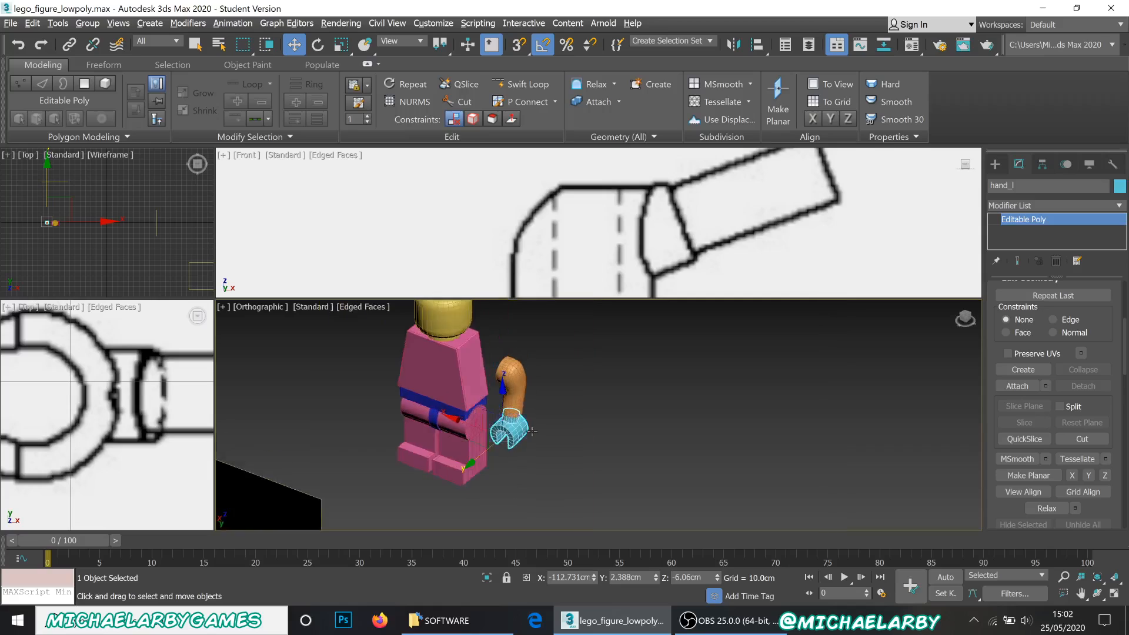
{"action": "middle_click_drag", "start_coordinate": [535, 428], "coordinate": [548, 397]}
{"action": "scroll", "coordinate": [595, 425], "scroll_direction": "up", "scroll_amount": 3}
{"action": "scroll", "coordinate": [653, 407], "scroll_direction": "down", "scroll_amount": 2}
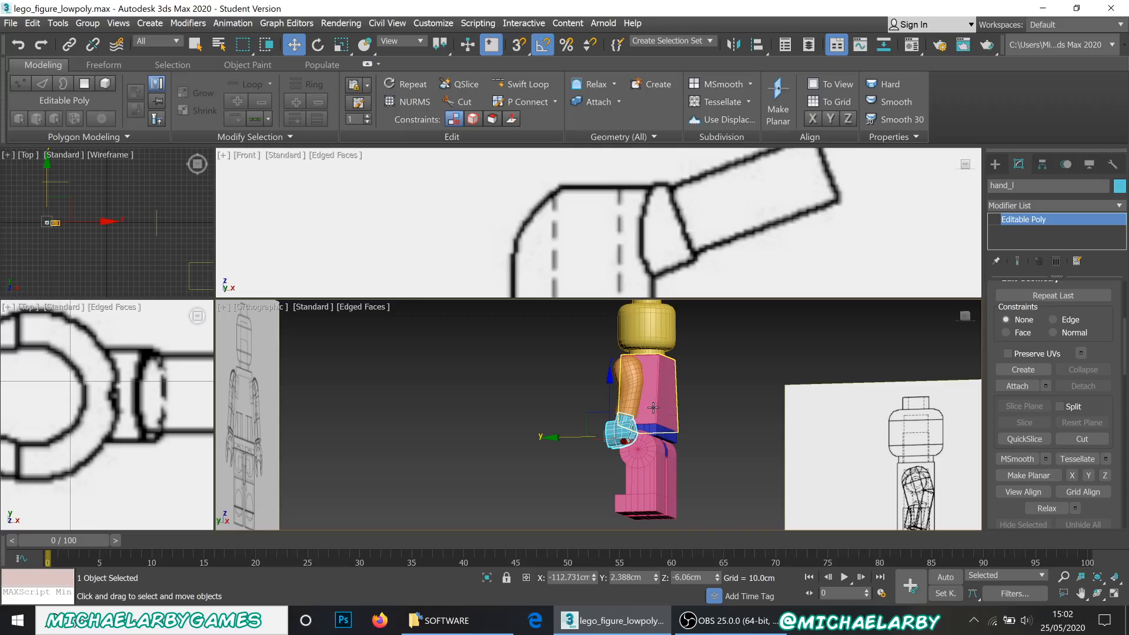
{"action": "middle_click_drag", "start_coordinate": [653, 408], "coordinate": [625, 408], "text": "alt"}
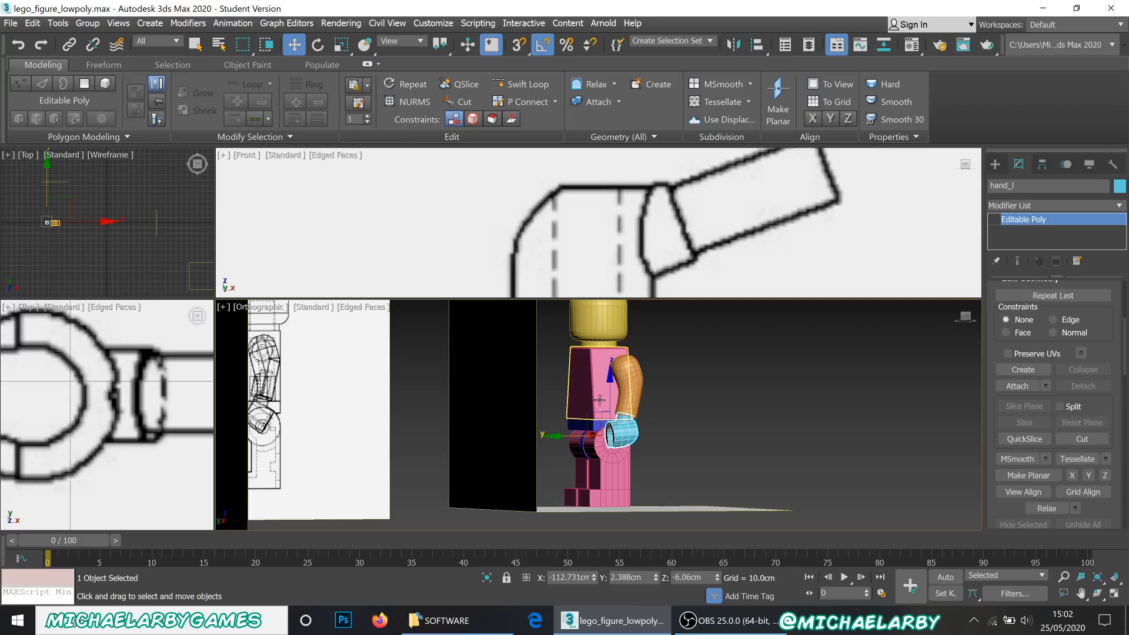
{"action": "middle_click_drag", "start_coordinate": [613, 408], "coordinate": [470, 471], "text": "alt"}
{"action": "scroll", "coordinate": [487, 401], "scroll_direction": "up", "scroll_amount": 5}
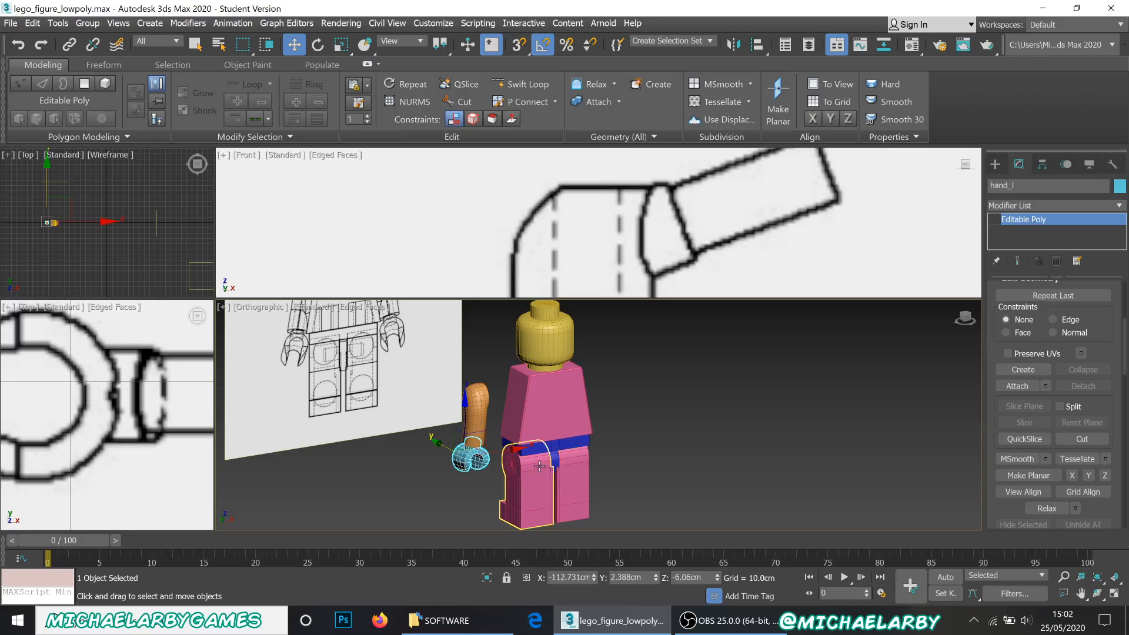
{"action": "left_click", "coordinate": [583, 483]}
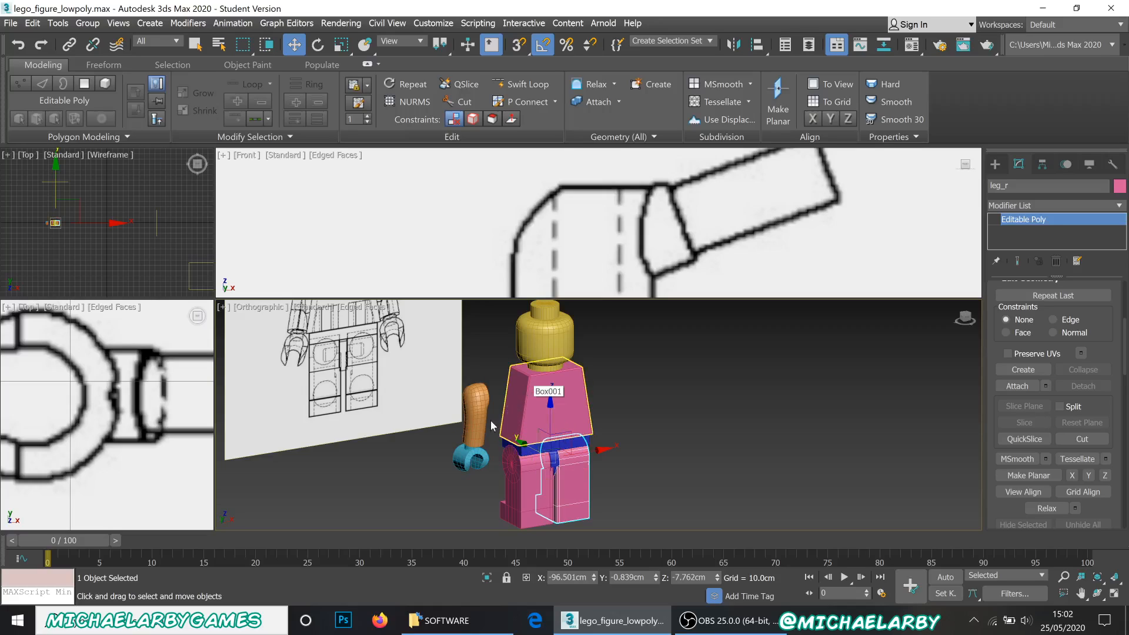
{"action": "scroll", "coordinate": [474, 436], "scroll_direction": "up", "scroll_amount": 3}
{"action": "scroll", "coordinate": [475, 436], "scroll_direction": "down", "scroll_amount": 3}
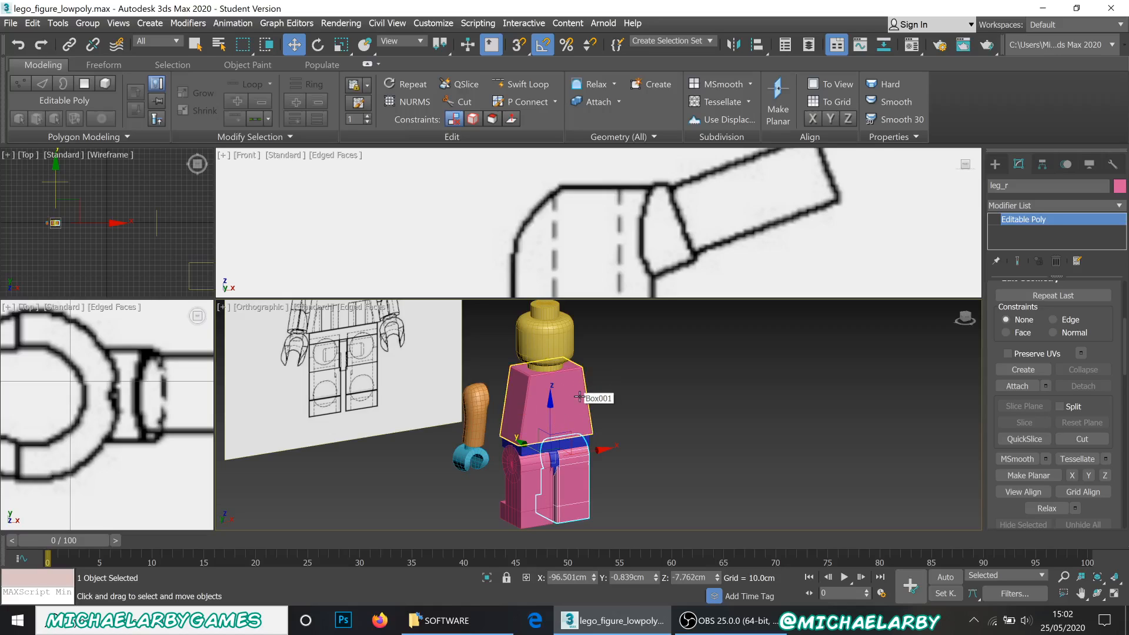
{"action": "scroll", "coordinate": [480, 403], "scroll_direction": "up", "scroll_amount": 3}
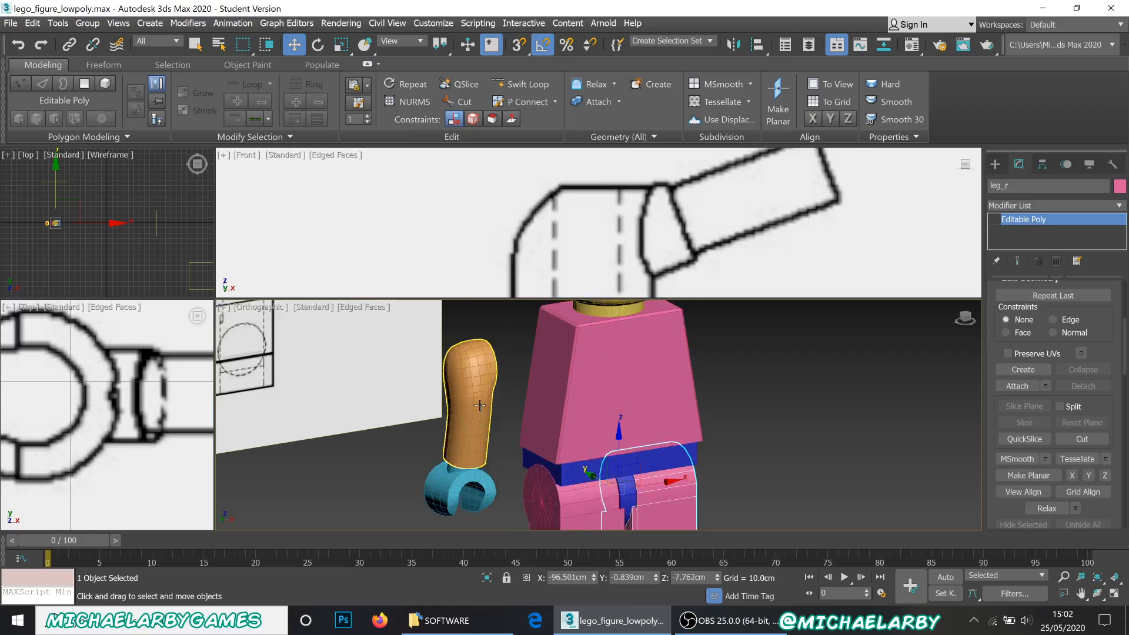
{"action": "middle_click_drag", "start_coordinate": [482, 398], "coordinate": [406, 439], "text": "alt"}
{"action": "scroll", "coordinate": [404, 435], "scroll_direction": "down", "scroll_amount": 5}
{"action": "scroll", "coordinate": [405, 435], "scroll_direction": "up", "scroll_amount": 3}
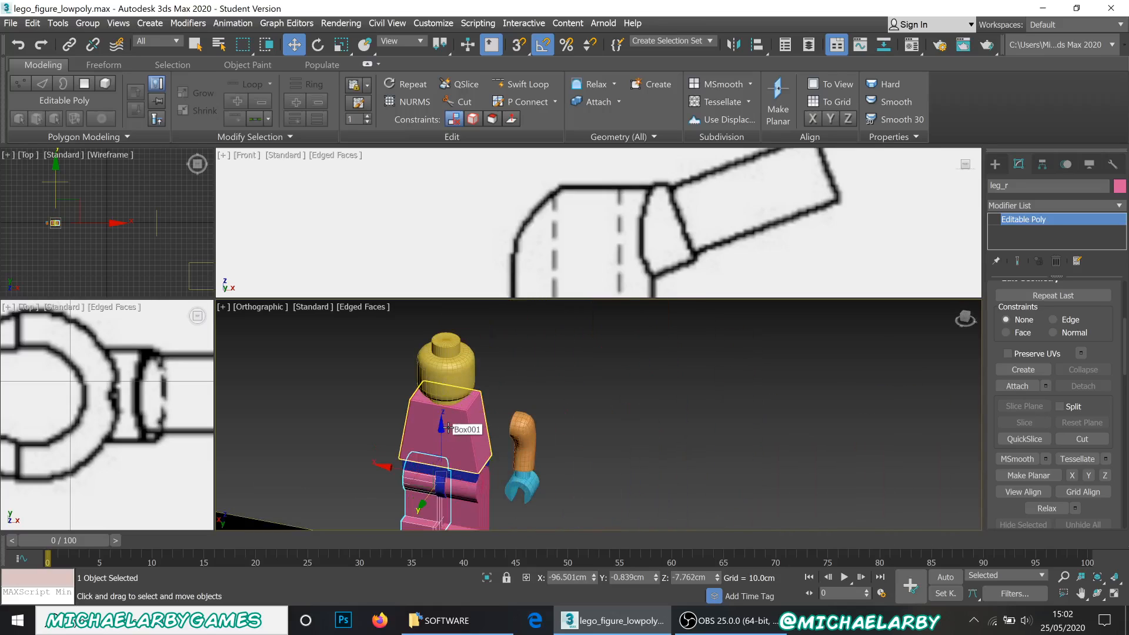
- Switch to OBS and move its window inward so the recording controls are fully on screen
{"action": "left_click", "coordinate": [704, 628]}
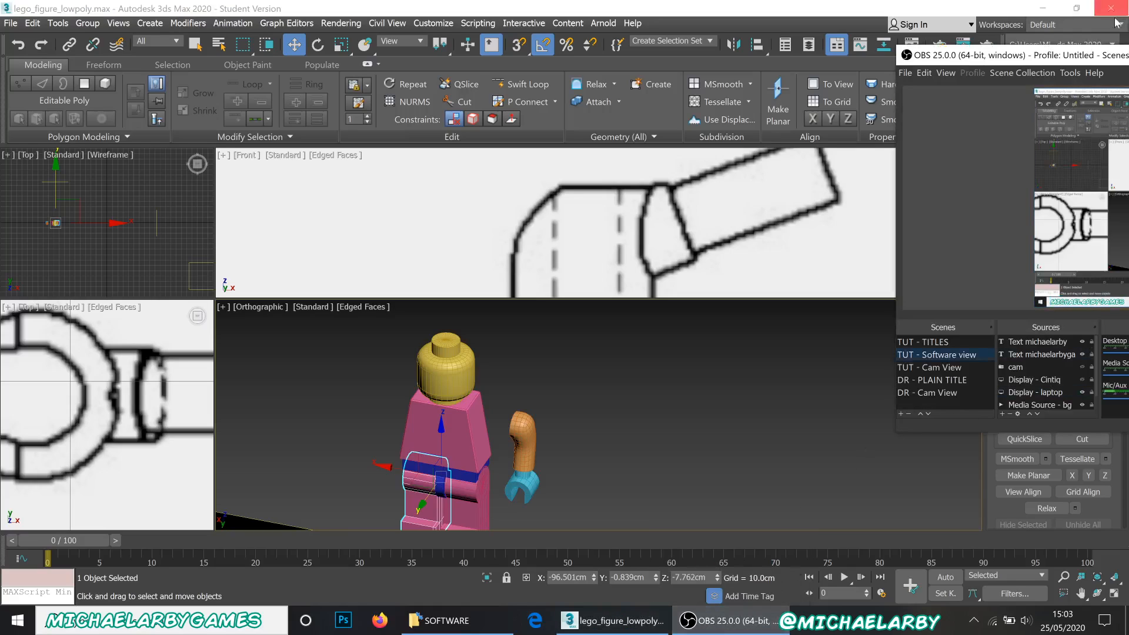
{"action": "left_click_drag", "start_coordinate": [1091, 54], "coordinate": [690, 79]}
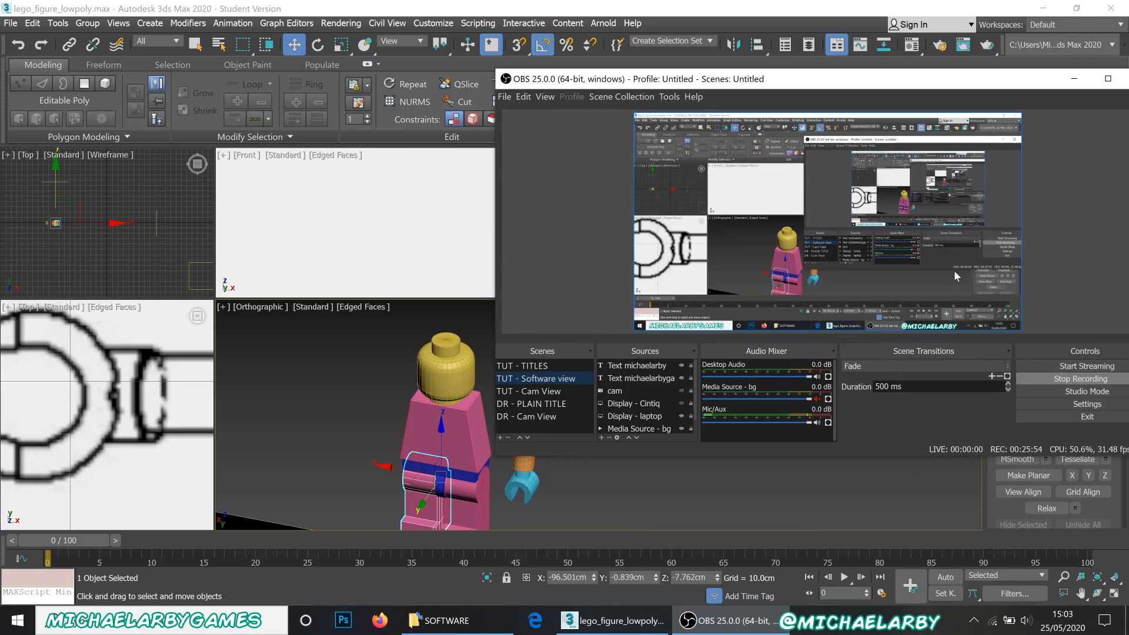